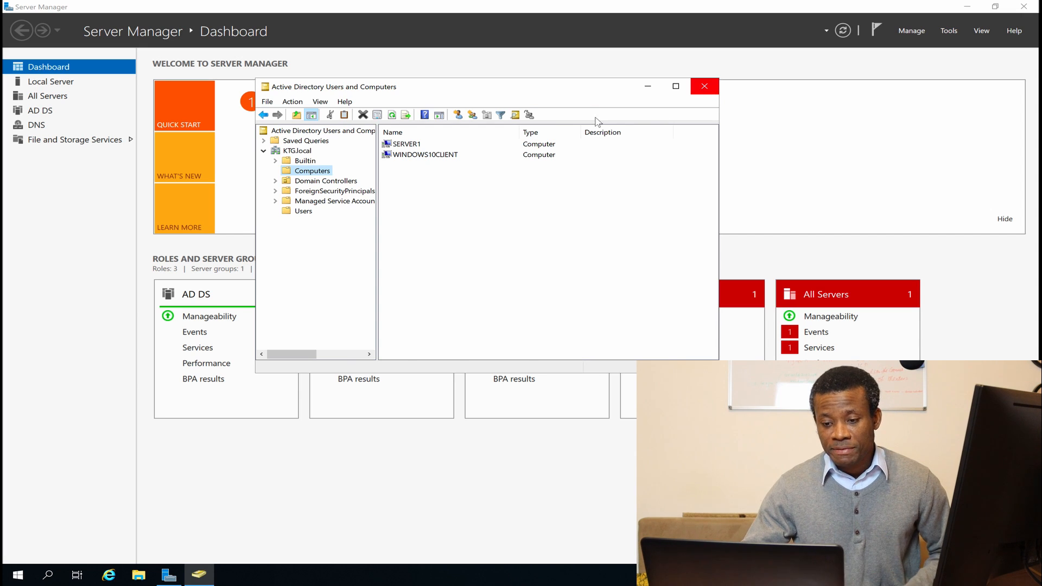
Close and relaunch Active Directory Users and Computers from Server Manager's Tools menu.
{"action": "left_click", "coordinate": [703, 87]}
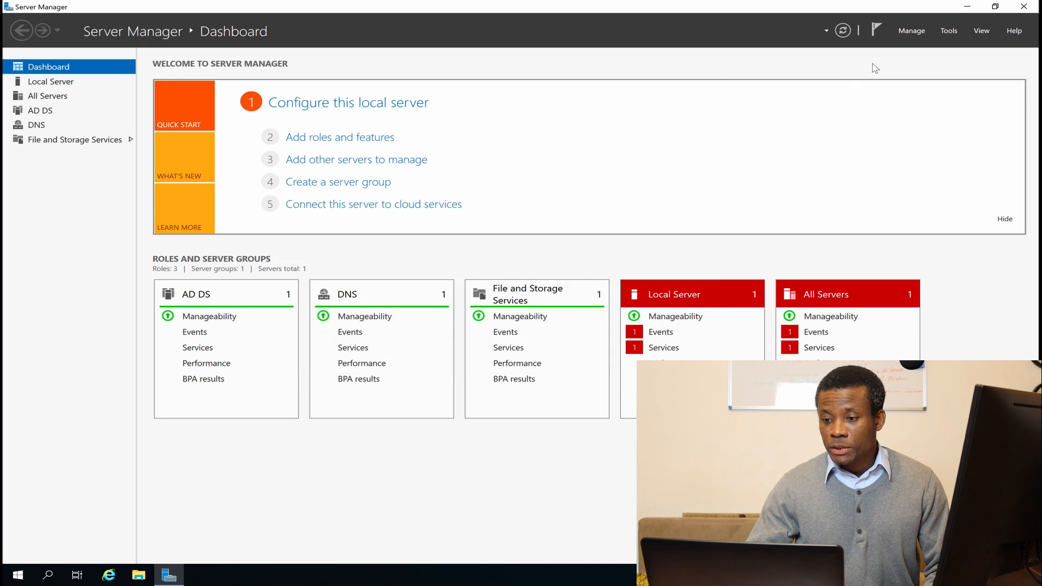
{"action": "left_click", "coordinate": [950, 30]}
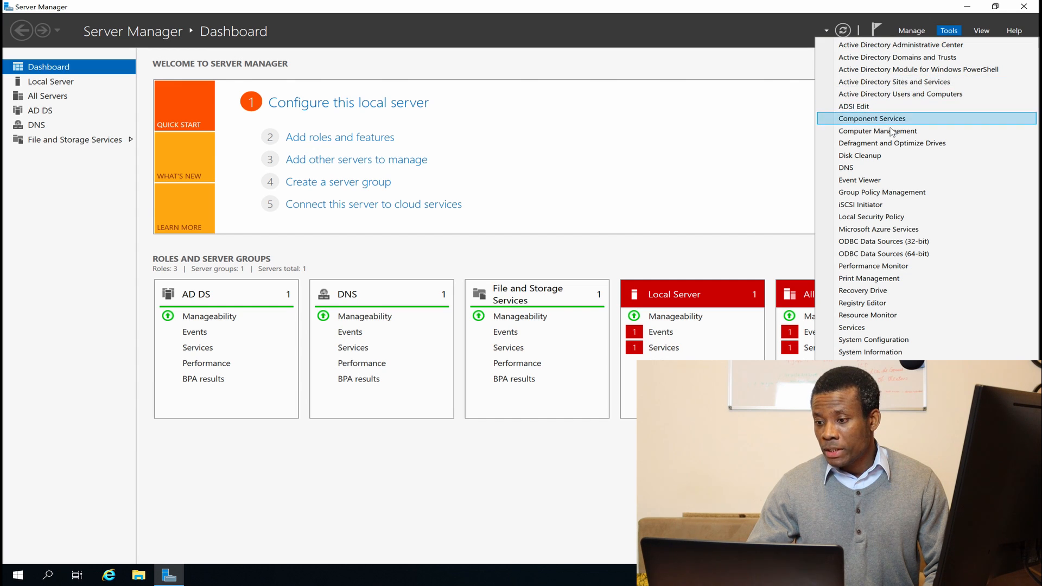
{"action": "left_click", "coordinate": [897, 91]}
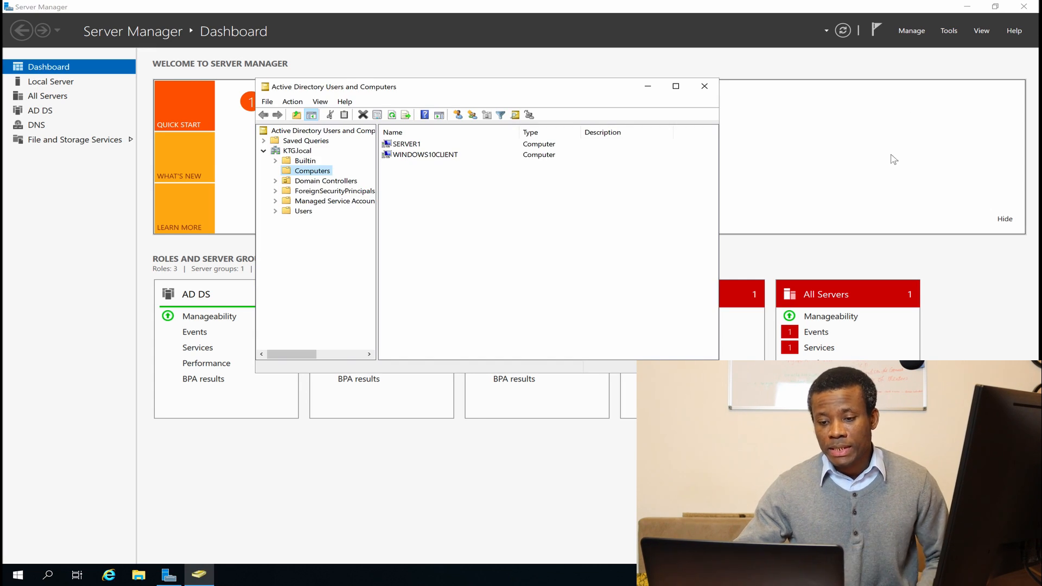
Expand KTG.local, find the new user in Users, then view the joined Computers.
{"action": "left_click", "coordinate": [298, 151]}
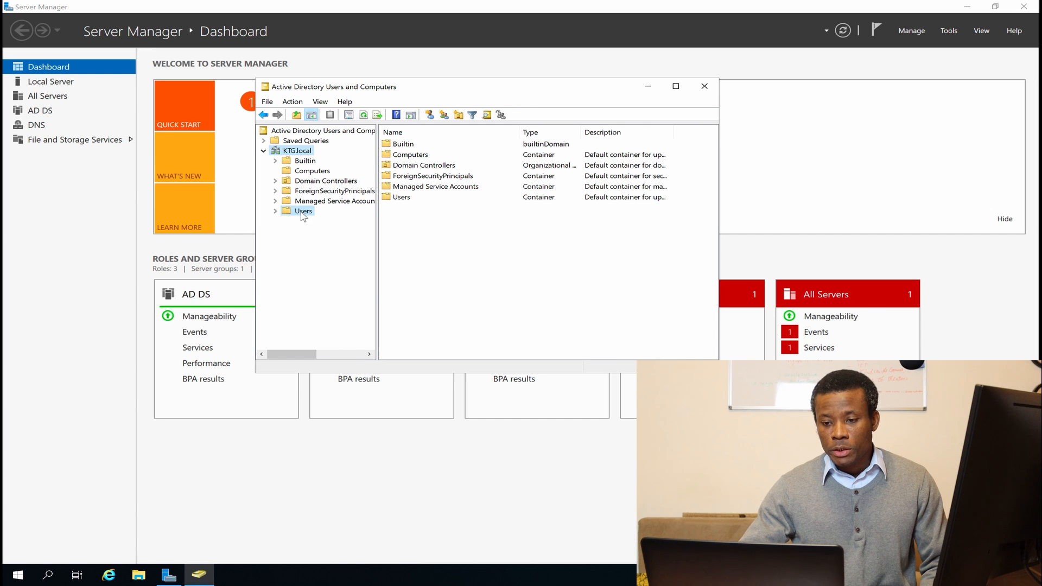
{"action": "left_click", "coordinate": [303, 211]}
{"action": "left_click", "coordinate": [420, 336]}
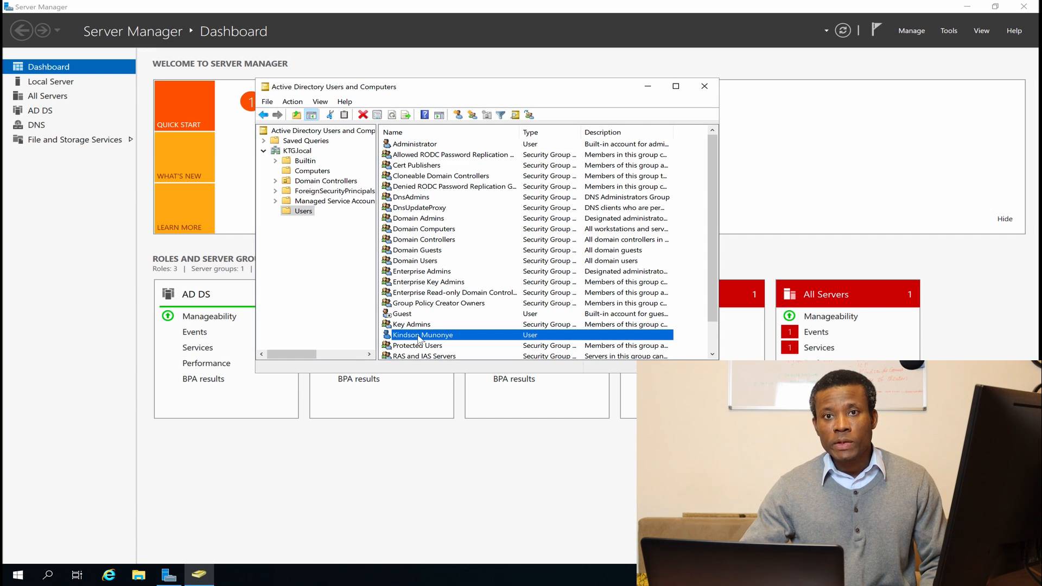
{"action": "left_click", "coordinate": [314, 172]}
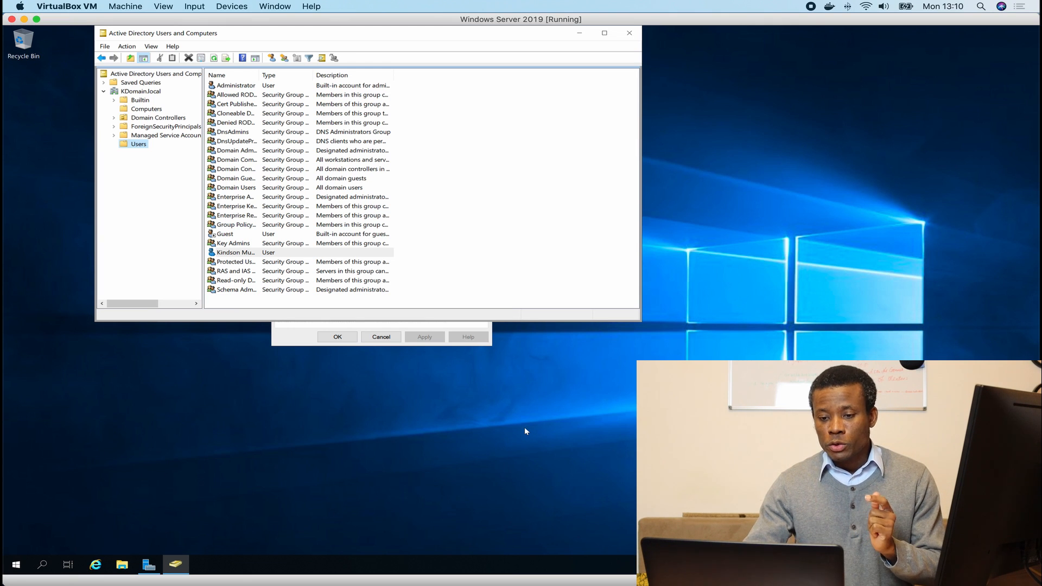
Launch Safari from Launchpad and load google.com.
{"action": "key", "text": "F4"}
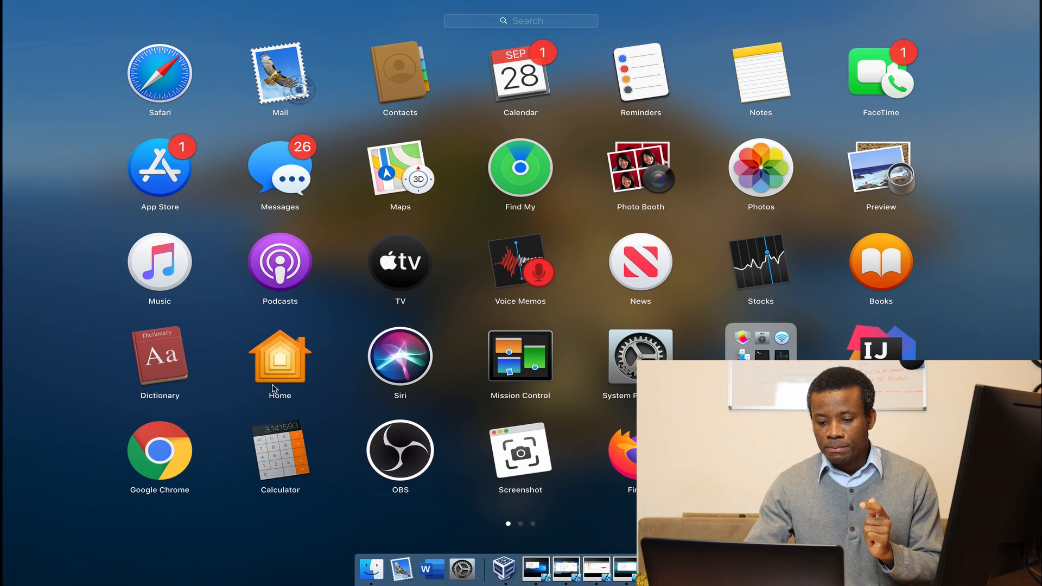
{"action": "left_click", "coordinate": [166, 74]}
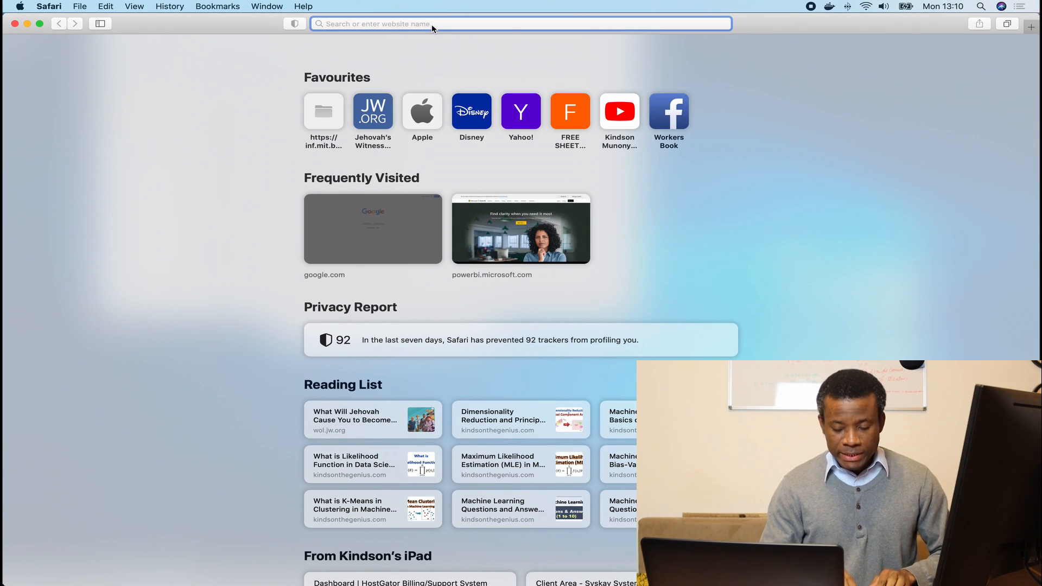
{"action": "type", "text": "google.com"}
{"action": "key", "text": "Return"}
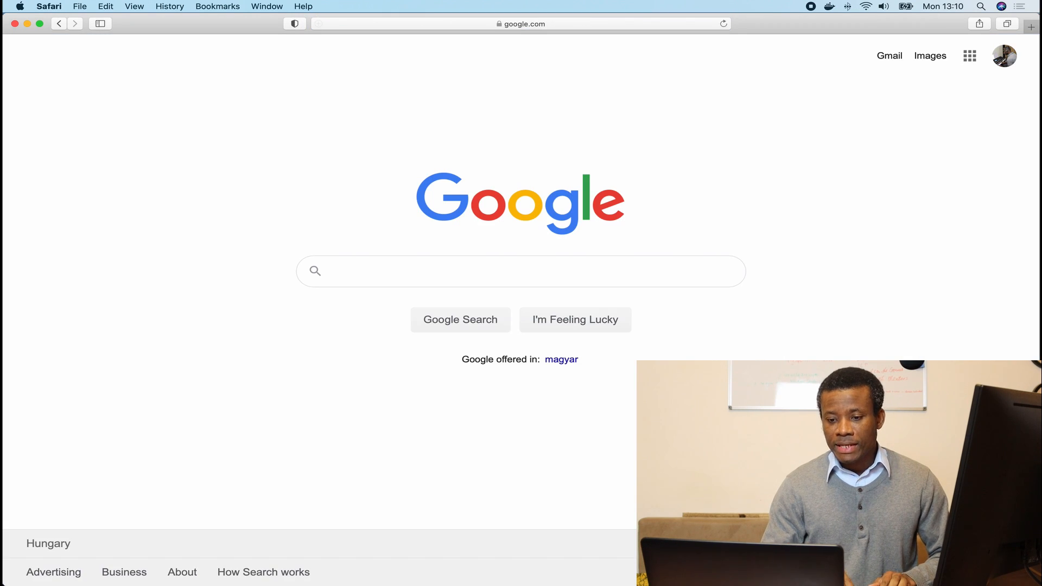
Search Google for 'kindson the genius' and open the Kindson The Genius: Home result.
{"action": "type", "text": "kindson te"}
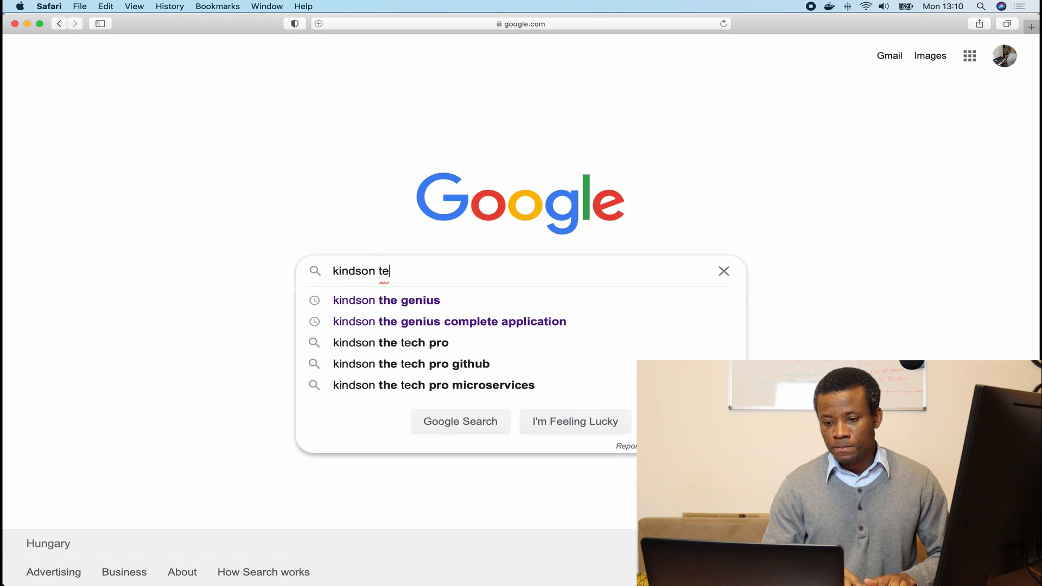
{"action": "left_click", "coordinate": [379, 297]}
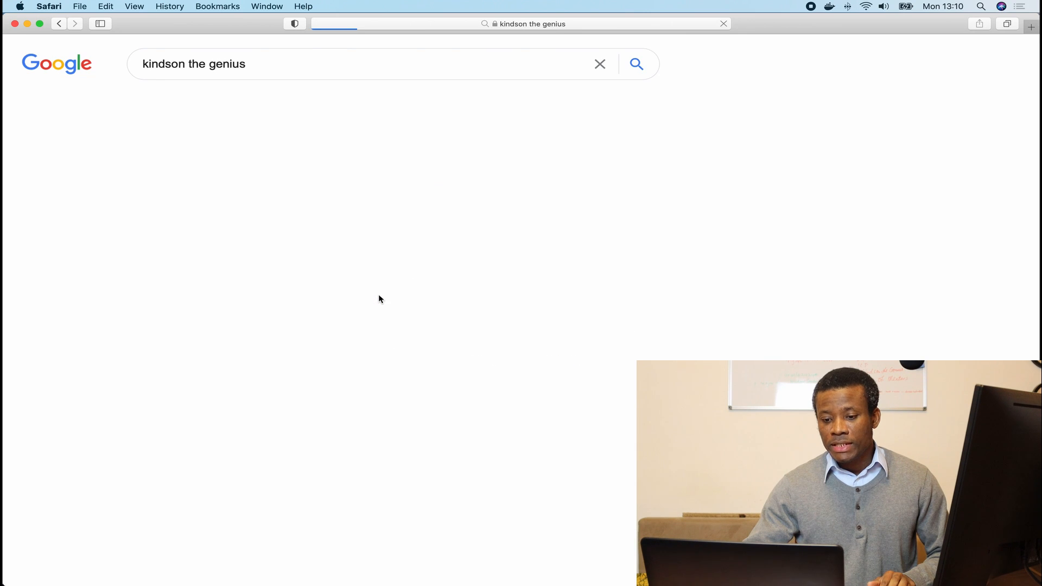
{"action": "left_click", "coordinate": [310, 184]}
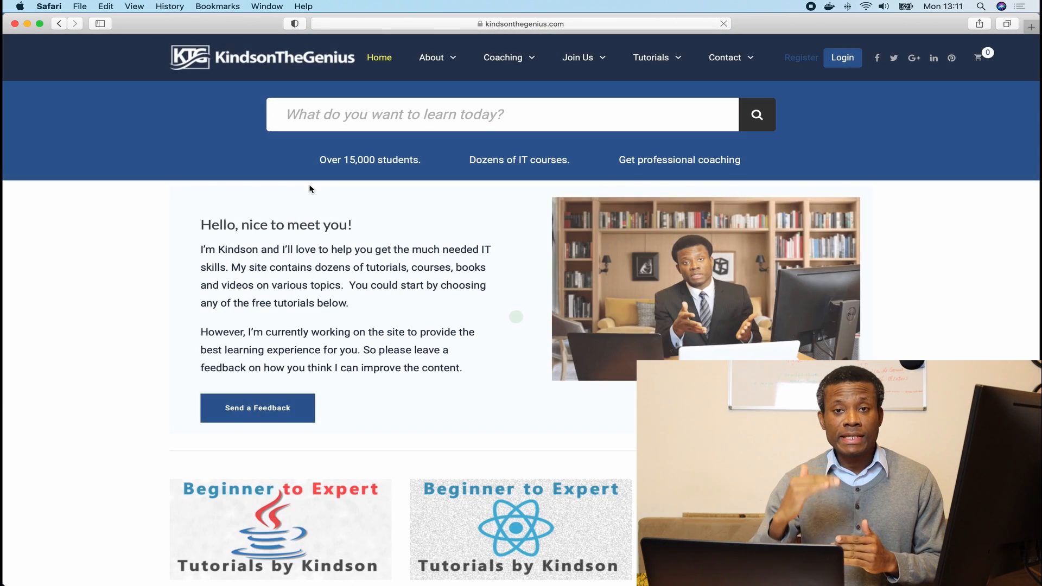
Scroll to 'Some interesting stuff' and open the Part 1 Active Directory Domain with VirtualBox article.
{"action": "scroll", "coordinate": [323, 347], "scroll_direction": "down", "scroll_amount": 5}
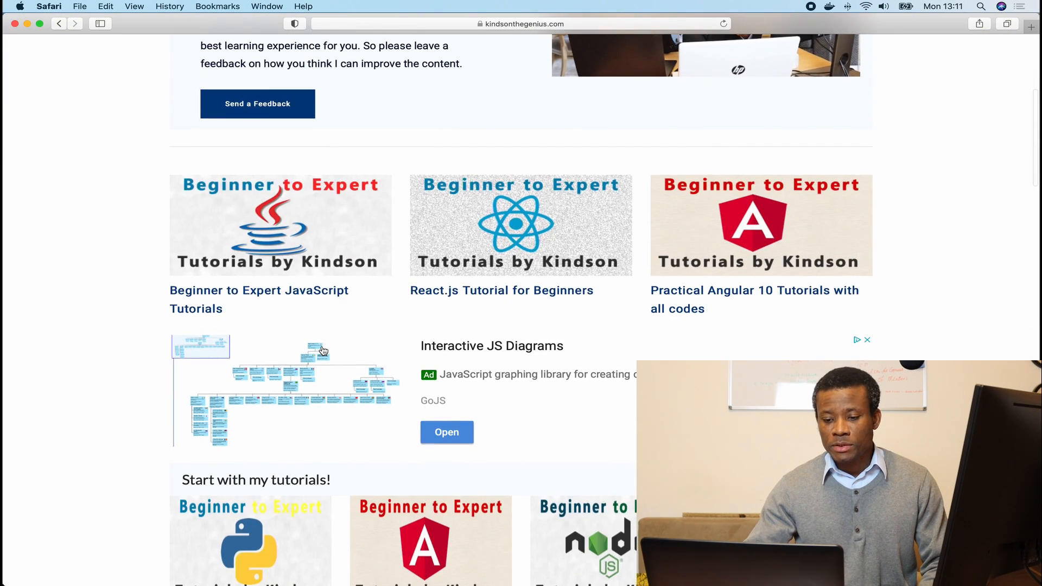
{"action": "scroll", "coordinate": [324, 351], "scroll_direction": "down", "scroll_amount": 10}
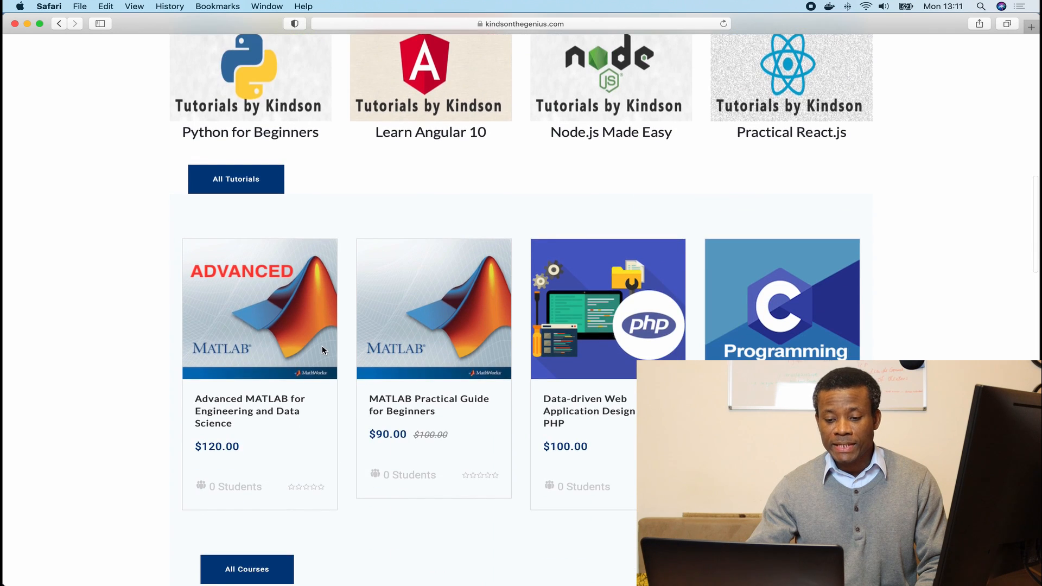
{"action": "scroll", "coordinate": [431, 396], "scroll_direction": "down", "scroll_amount": 7}
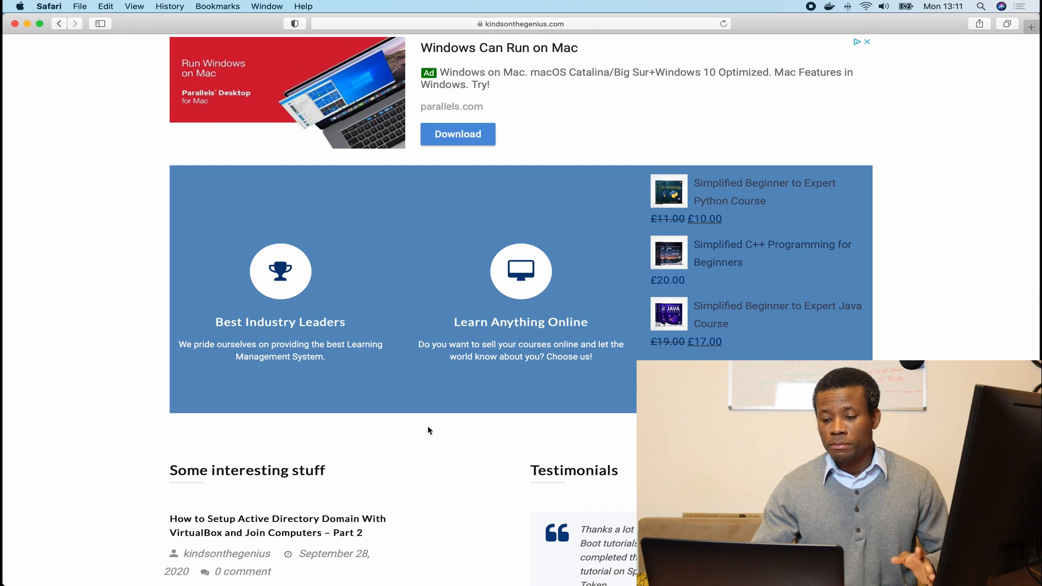
{"action": "scroll", "coordinate": [414, 483], "scroll_direction": "down", "scroll_amount": 5}
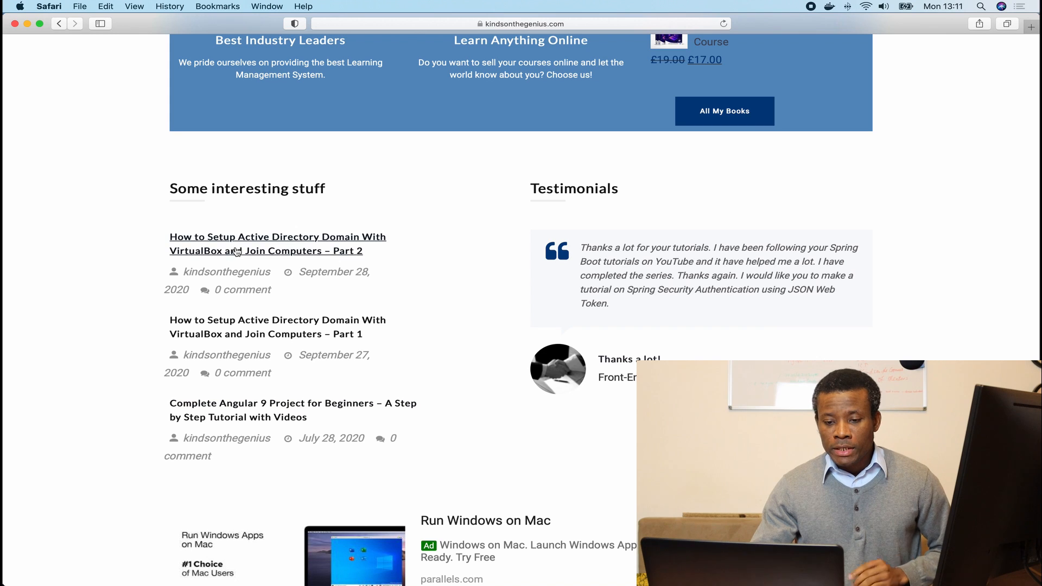
{"action": "left_click", "coordinate": [300, 250]}
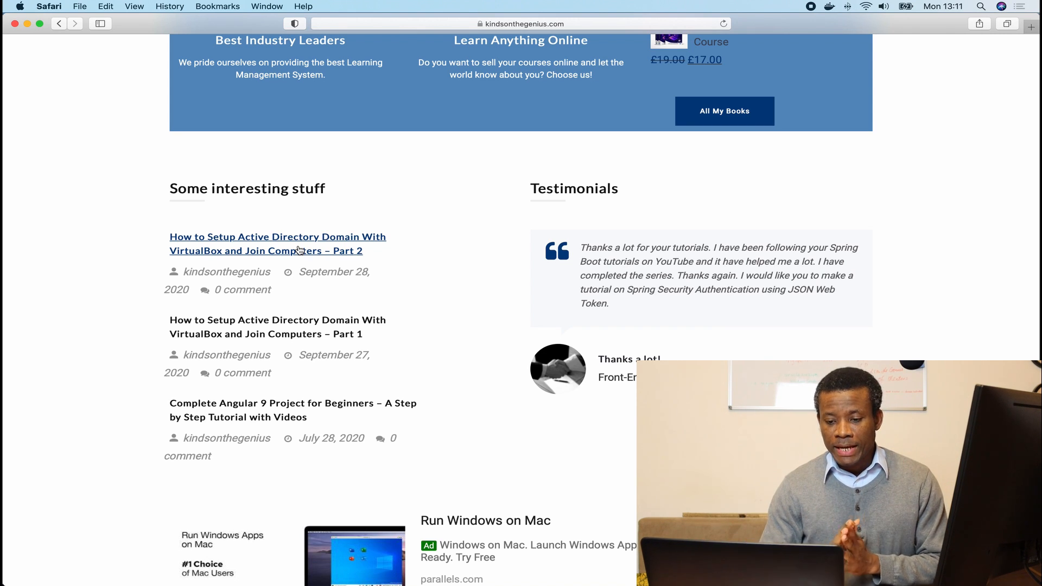
{"action": "left_click", "coordinate": [277, 337]}
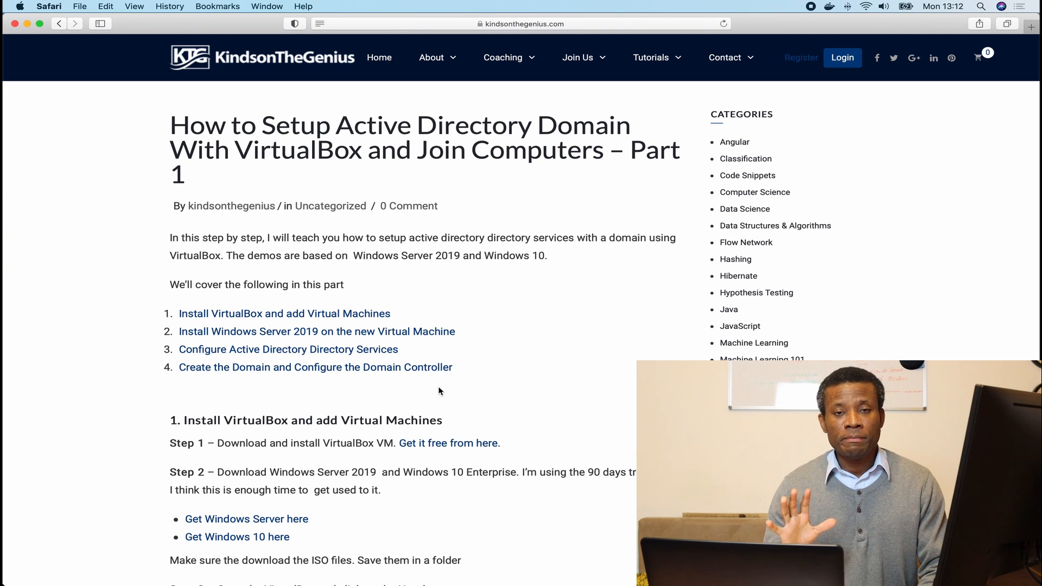
Scroll through the Part 1 article's installation steps and back to the top.
{"action": "scroll", "coordinate": [391, 377], "scroll_direction": "down", "scroll_amount": 8}
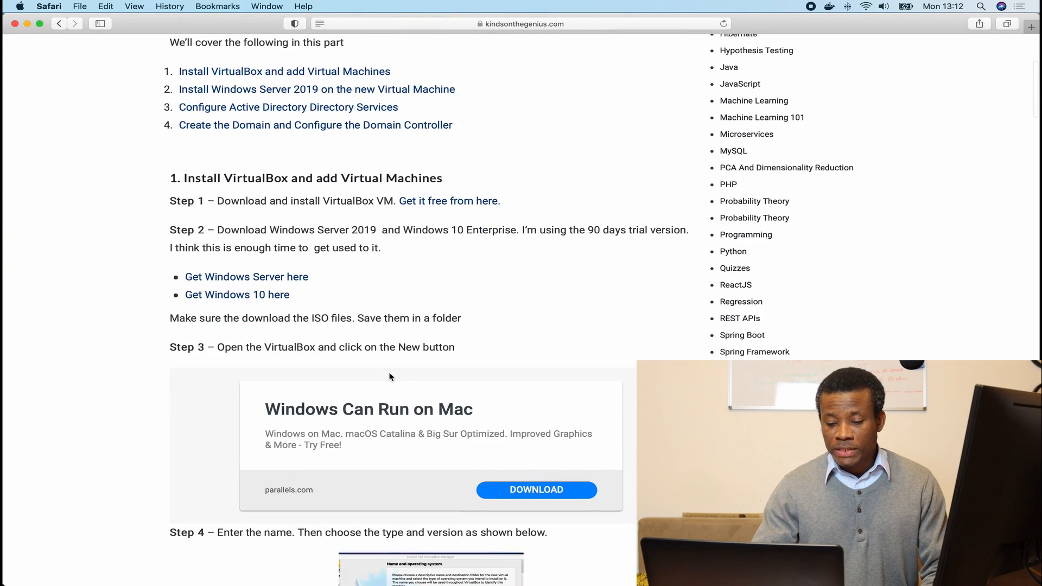
{"action": "scroll", "coordinate": [390, 374], "scroll_direction": "up", "scroll_amount": 8}
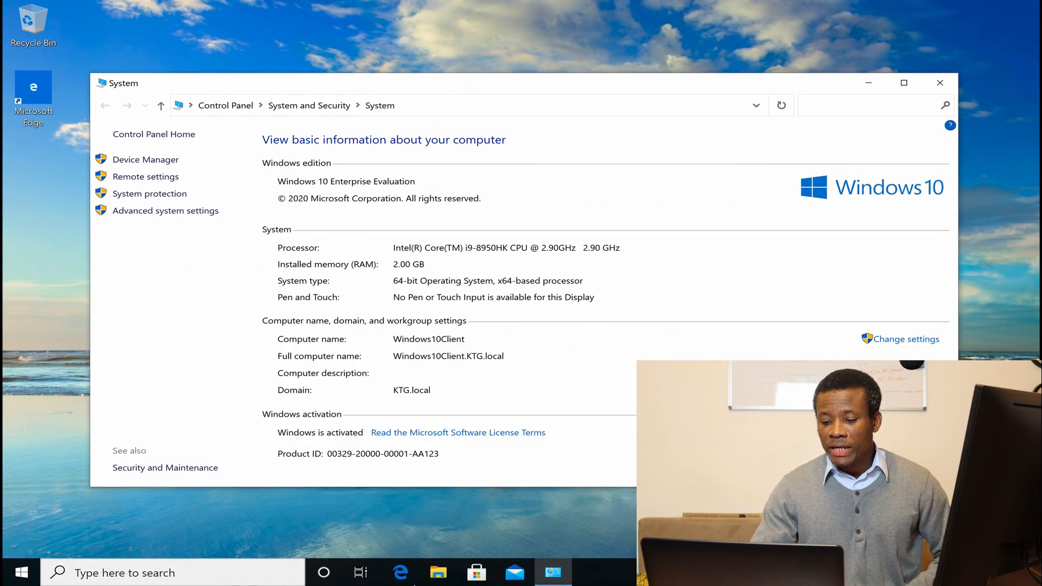
Switch between the Safari, Windows Server 2019 and Windows 10 desktops, checking each VM's domain, then show VirtualBox.
{"action": "mouse_move", "coordinate": [415, 585]}
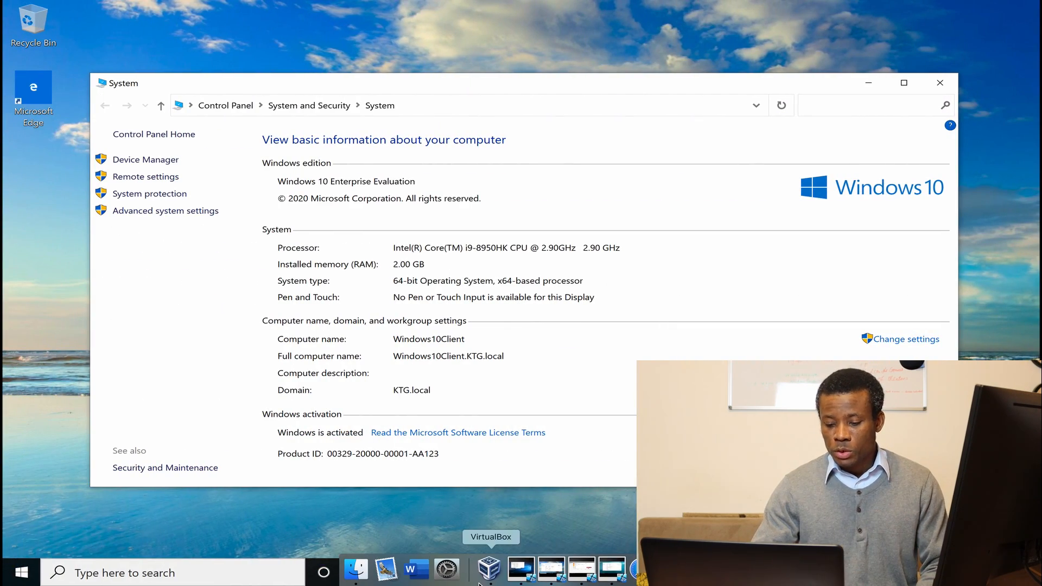
{"action": "left_click", "coordinate": [612, 575]}
{"action": "key", "text": "ctrl+Left"}
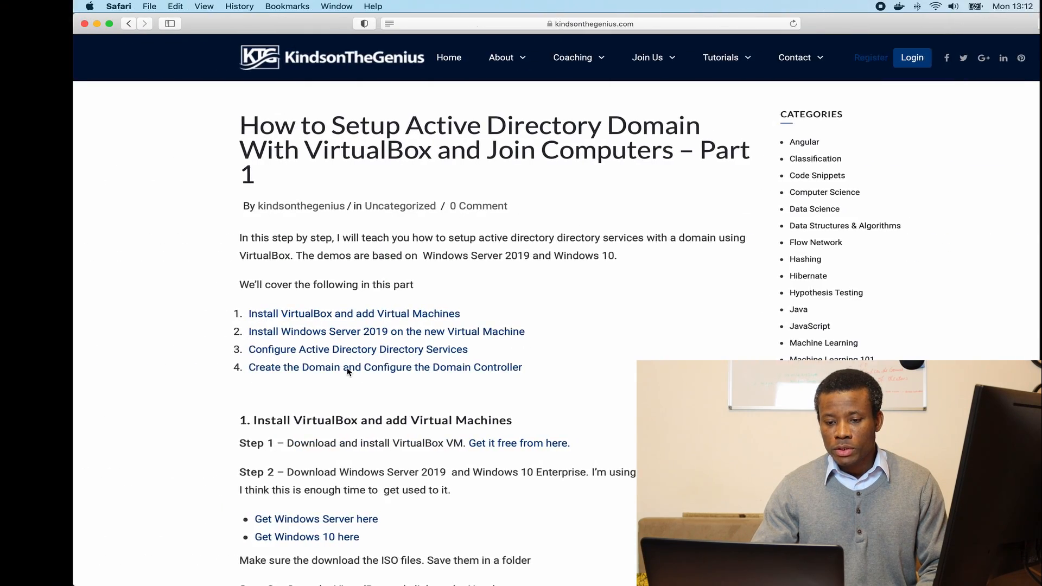
{"action": "key", "text": "ctrl+Right"}
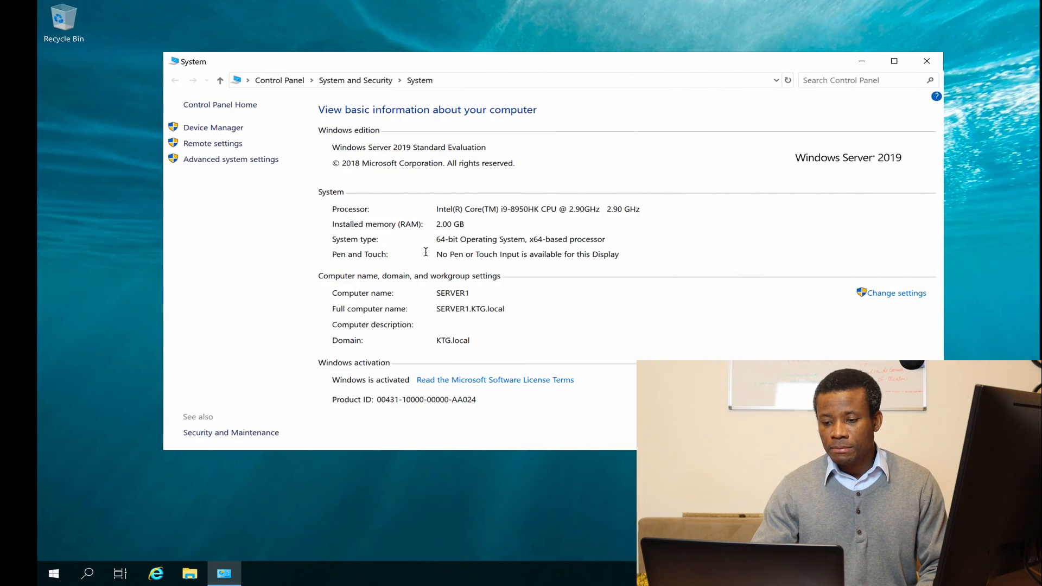
{"action": "key", "text": "ctrl+Right"}
{"action": "key", "text": "ctrl+Left"}
{"action": "key", "text": "ctrl+Left"}
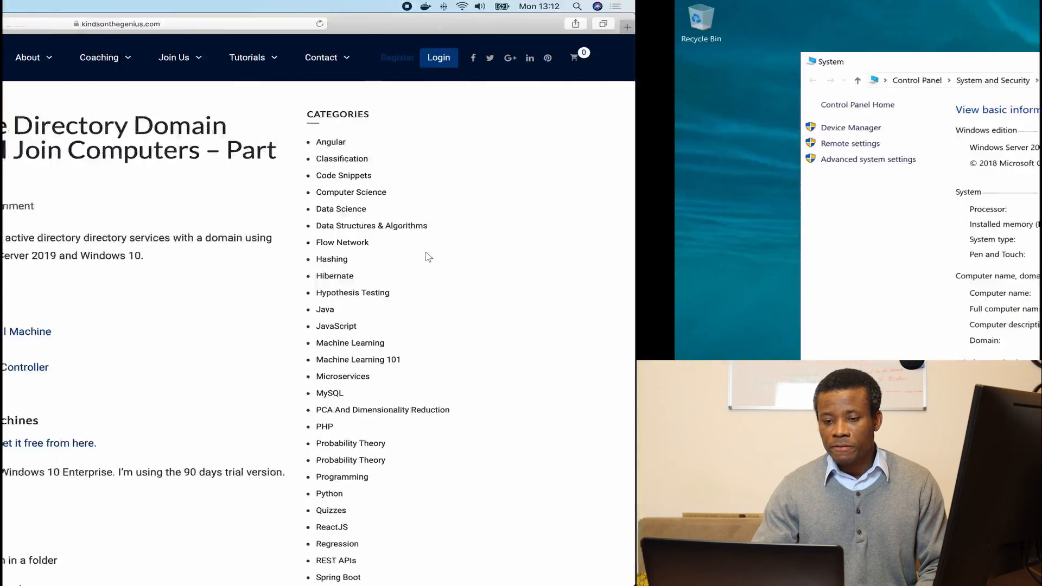
{"action": "key", "text": "ctrl+Right"}
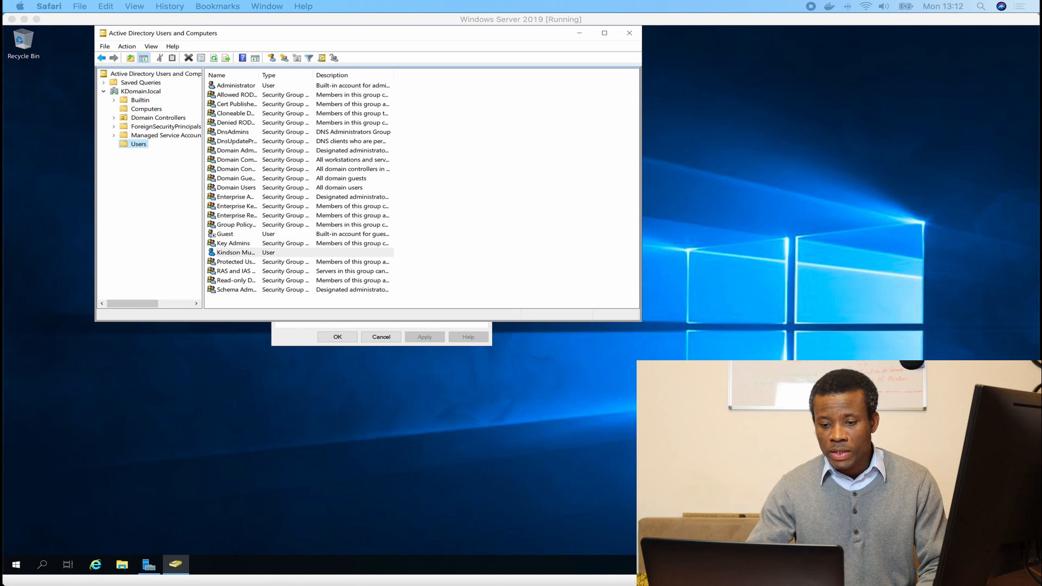
{"action": "mouse_move", "coordinate": [427, 580]}
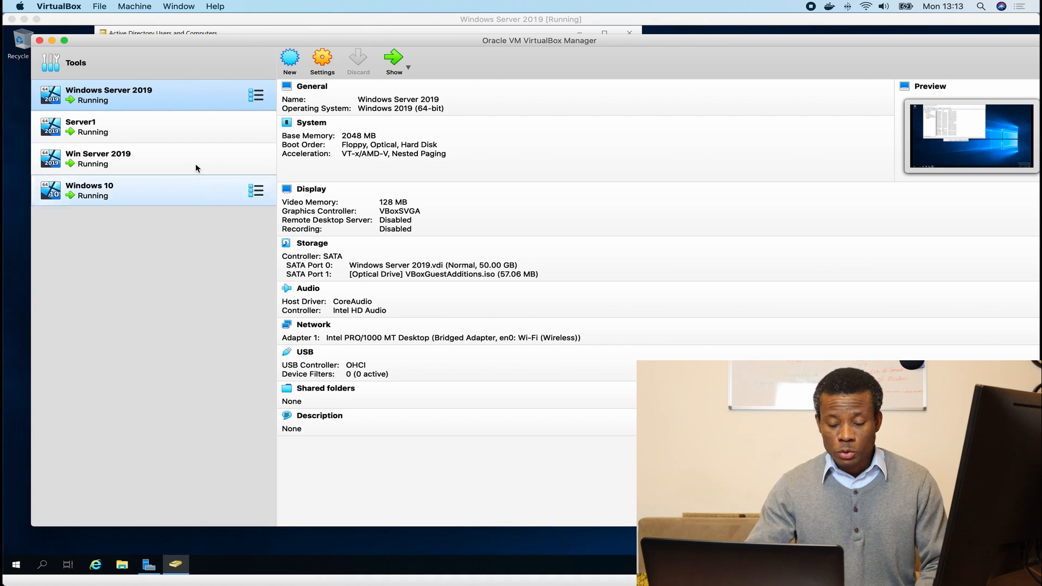
Power off the Windows Server 2019 VM and remove it, deleting all its files.
{"action": "right_click", "coordinate": [130, 98]}
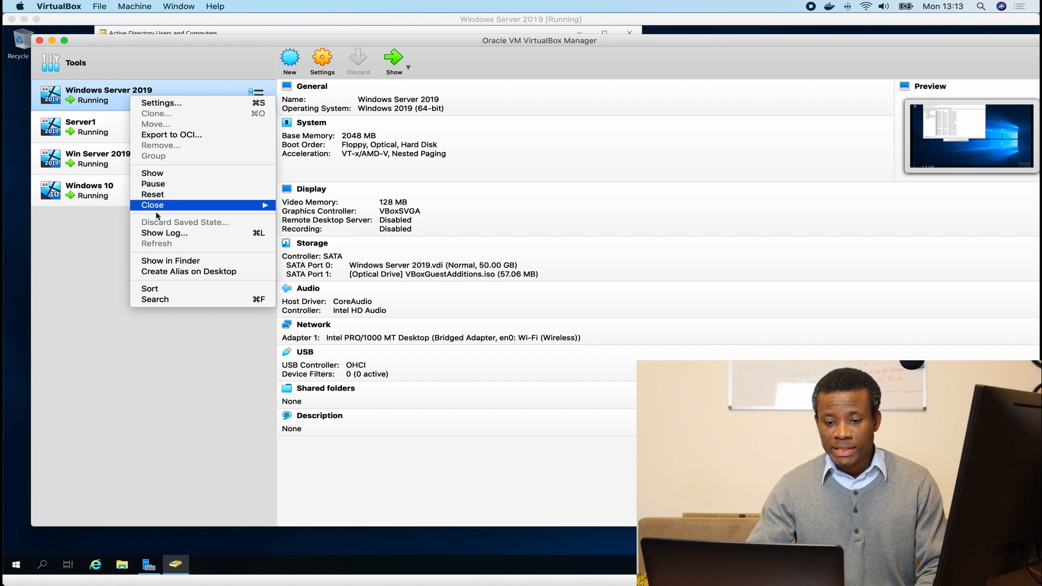
{"action": "mouse_move", "coordinate": [162, 206]}
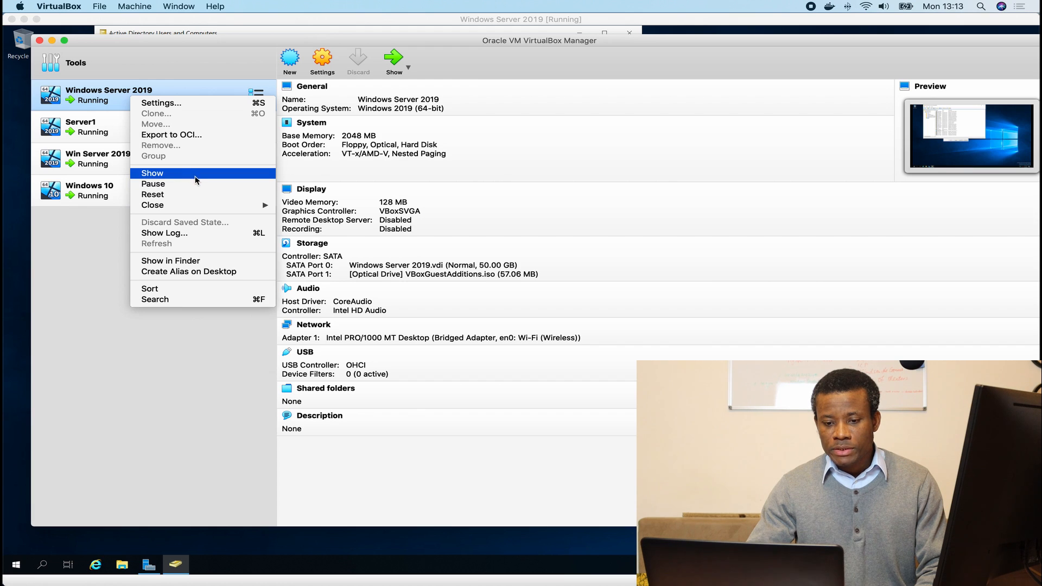
{"action": "mouse_move", "coordinate": [209, 205]}
{"action": "left_click", "coordinate": [298, 230]}
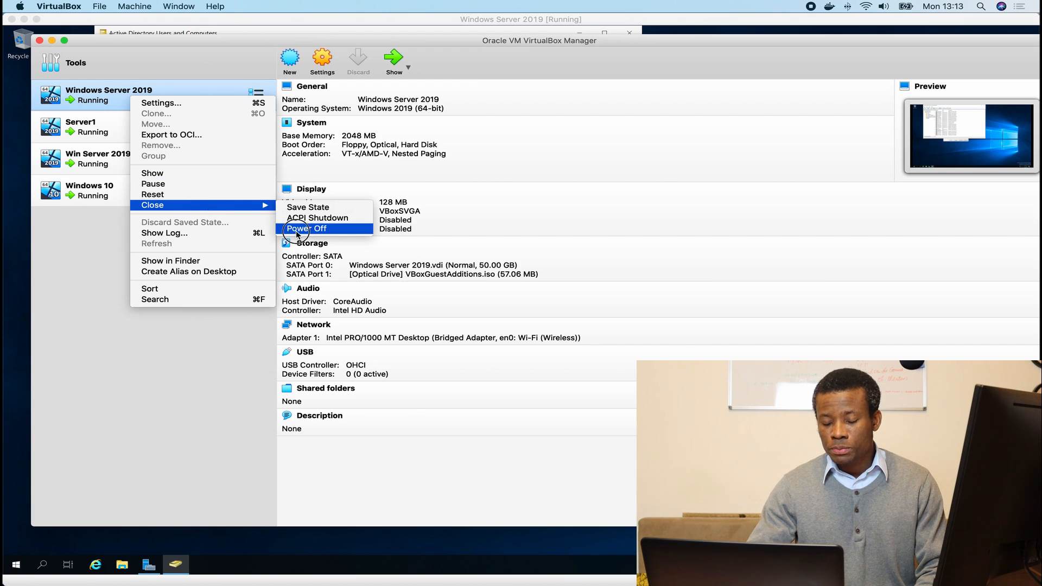
{"action": "left_click", "coordinate": [558, 152]}
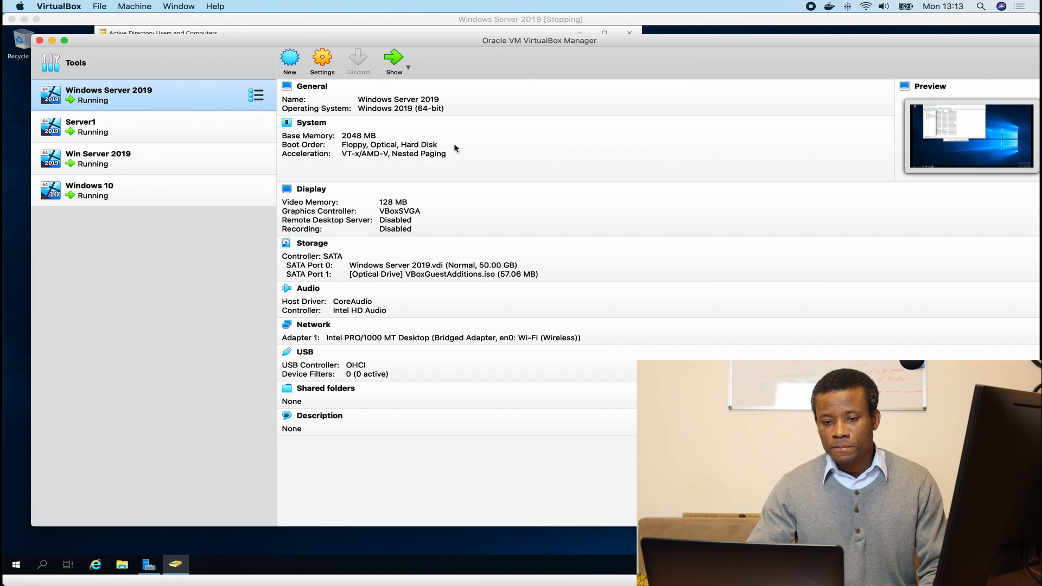
{"action": "right_click", "coordinate": [113, 99]}
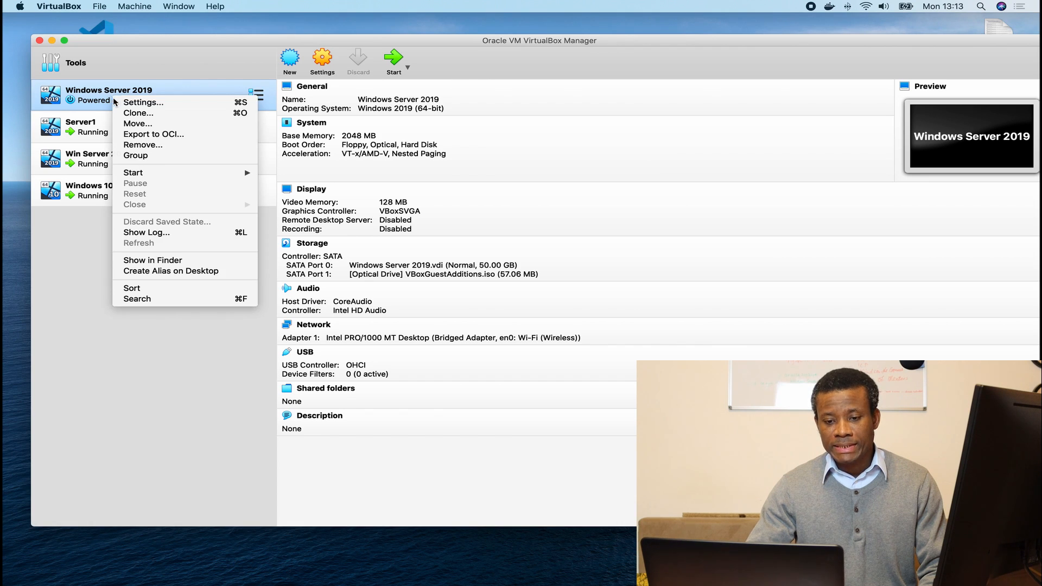
{"action": "left_click", "coordinate": [145, 157]}
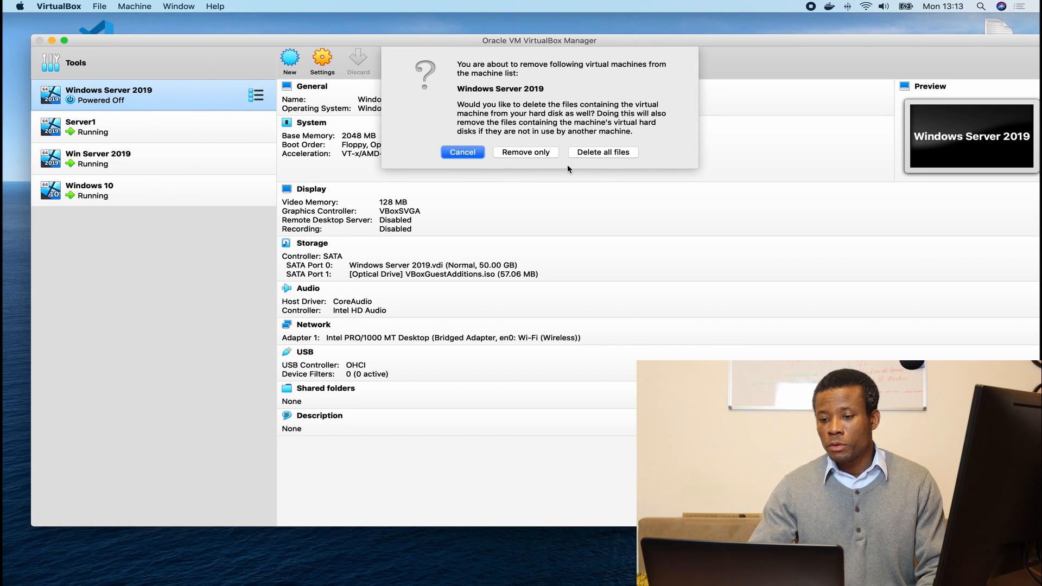
{"action": "left_click", "coordinate": [607, 154]}
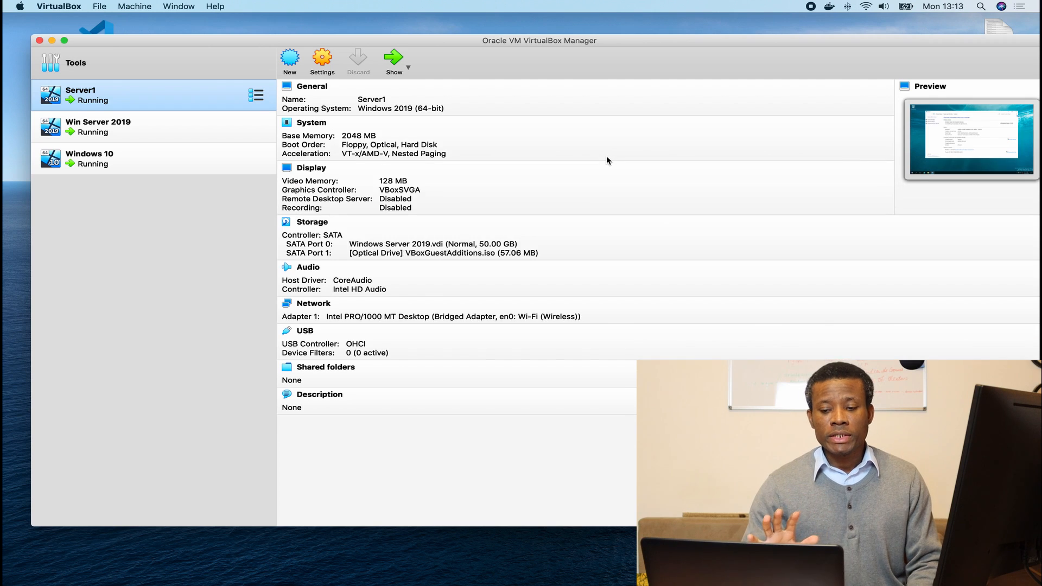
Power off the Server1 virtual machine.
{"action": "right_click", "coordinate": [109, 101]}
{"action": "mouse_move", "coordinate": [173, 211]}
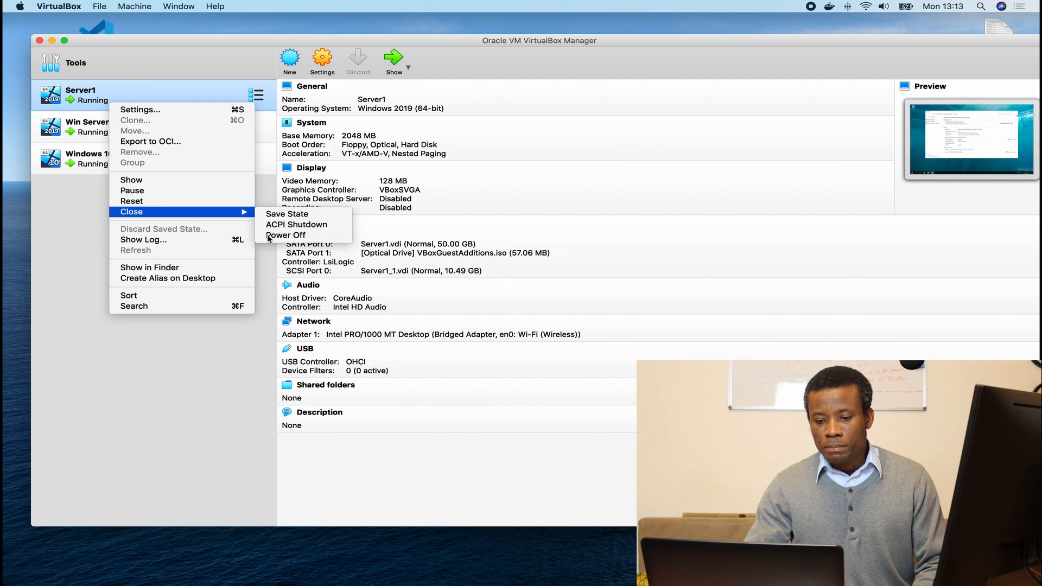
{"action": "left_click", "coordinate": [296, 235]}
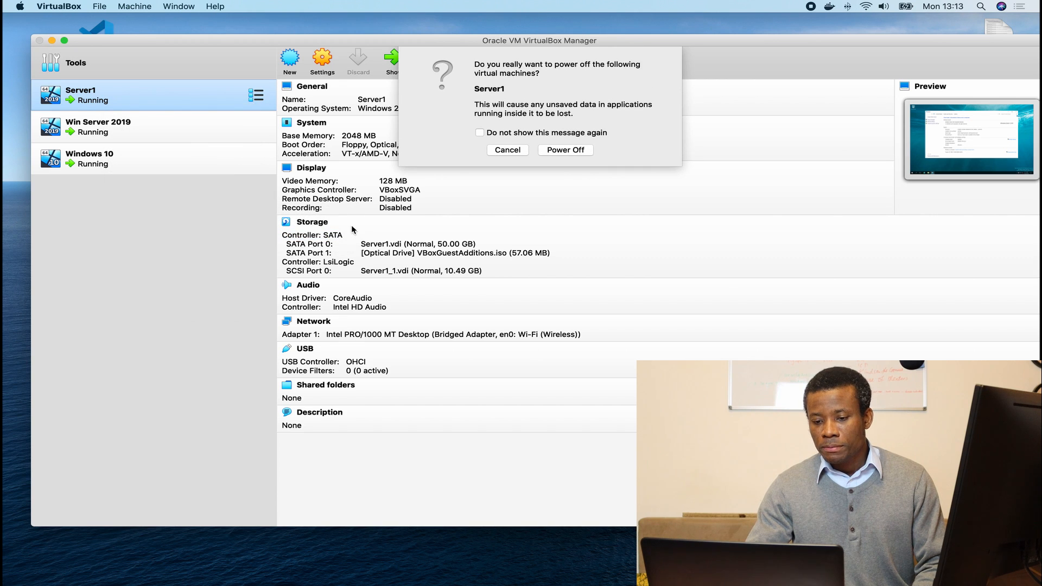
{"action": "left_click", "coordinate": [586, 149]}
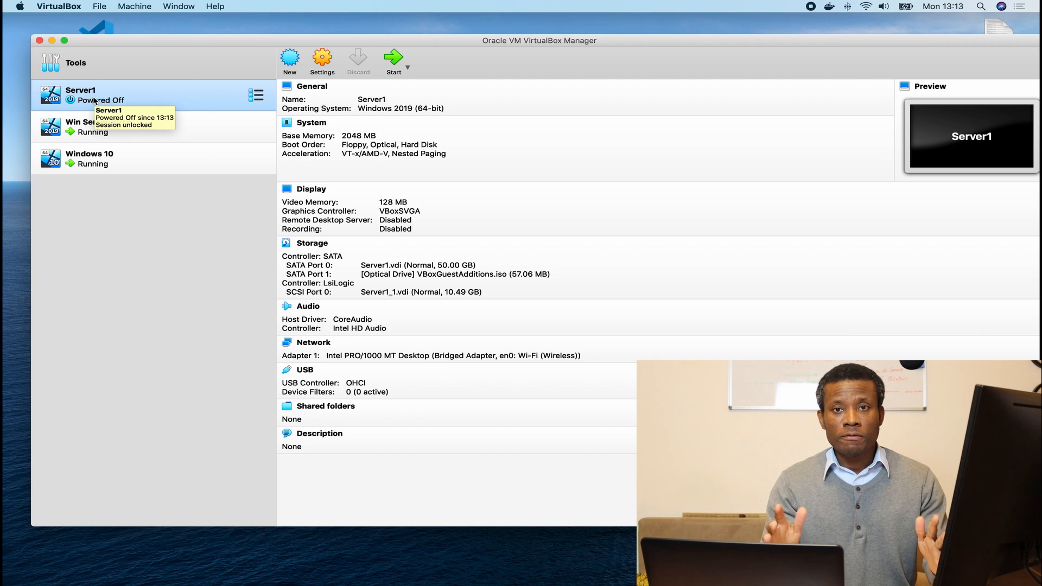
Remove Server1, deleting all its files.
{"action": "right_click", "coordinate": [120, 99]}
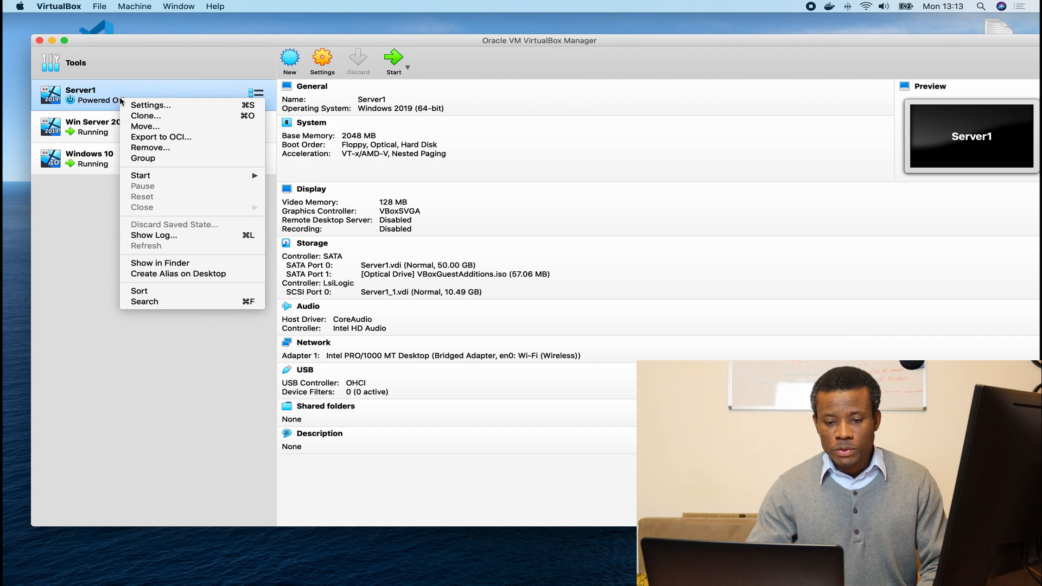
{"action": "left_click", "coordinate": [167, 148]}
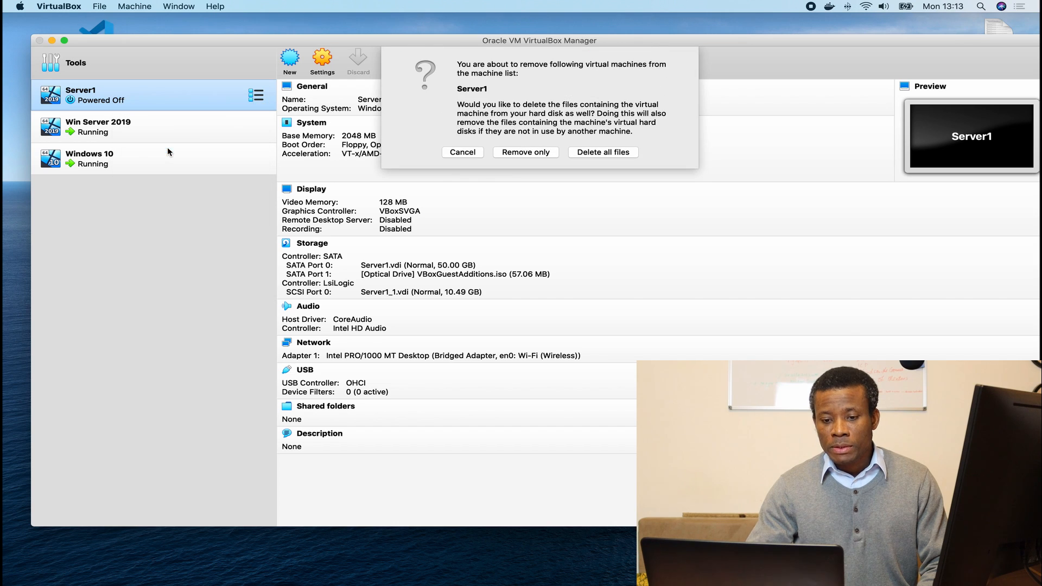
{"action": "left_click", "coordinate": [597, 154]}
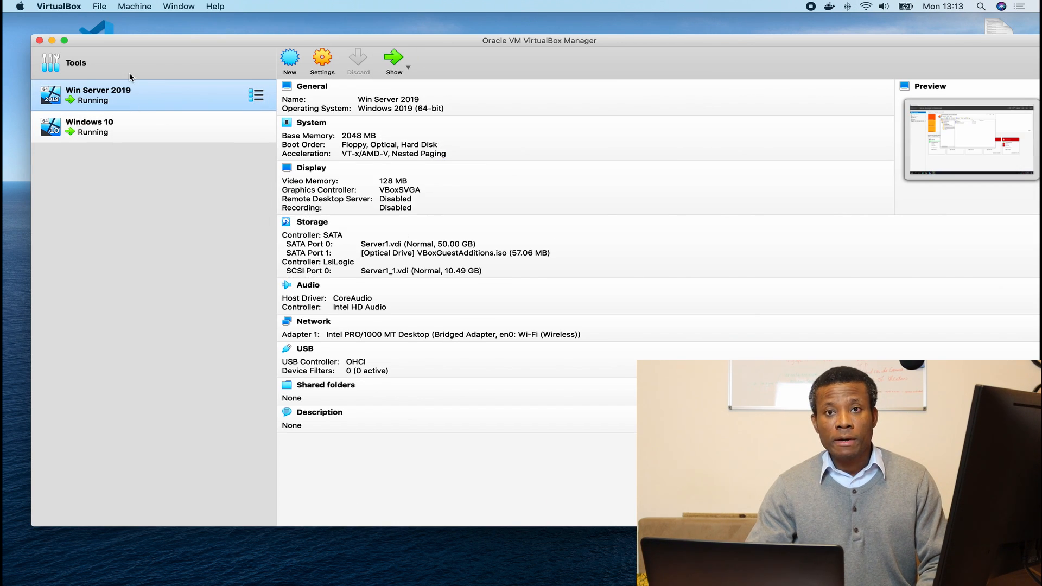
Power off Win Server 2019 and remove it, deleting all its files.
{"action": "right_click", "coordinate": [94, 92]}
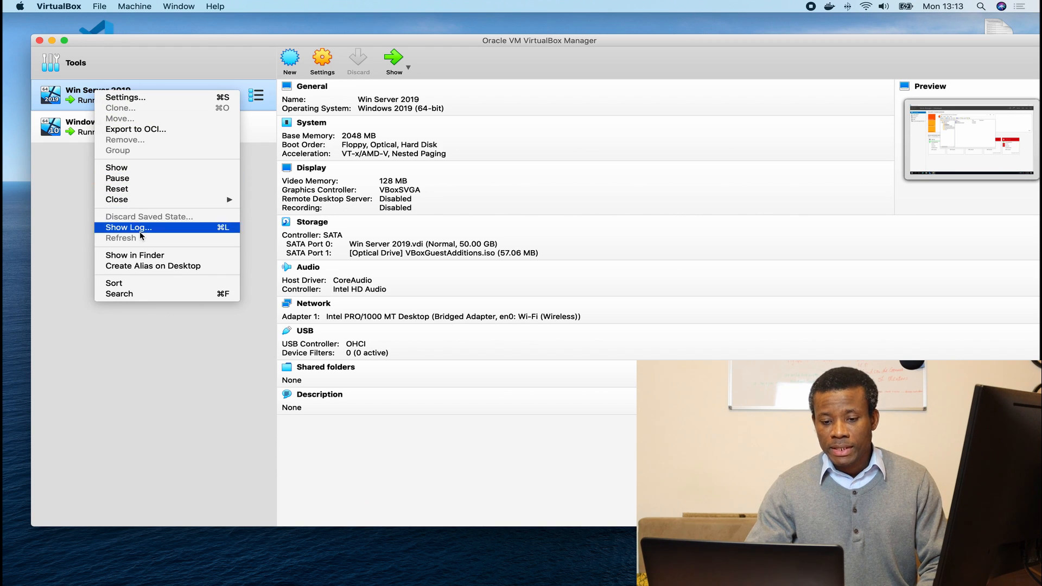
{"action": "mouse_move", "coordinate": [146, 202]}
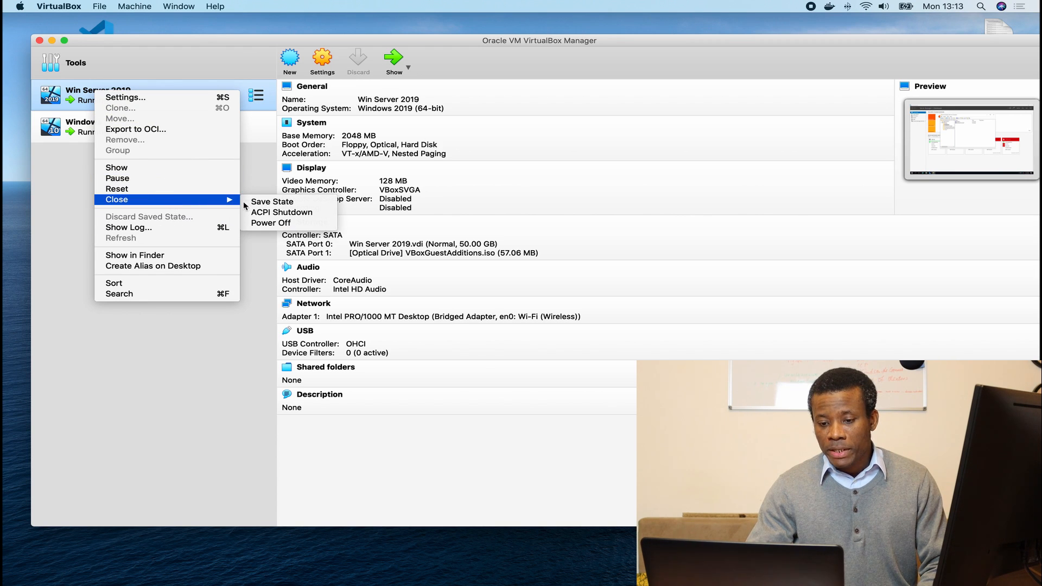
{"action": "left_click", "coordinate": [270, 223]}
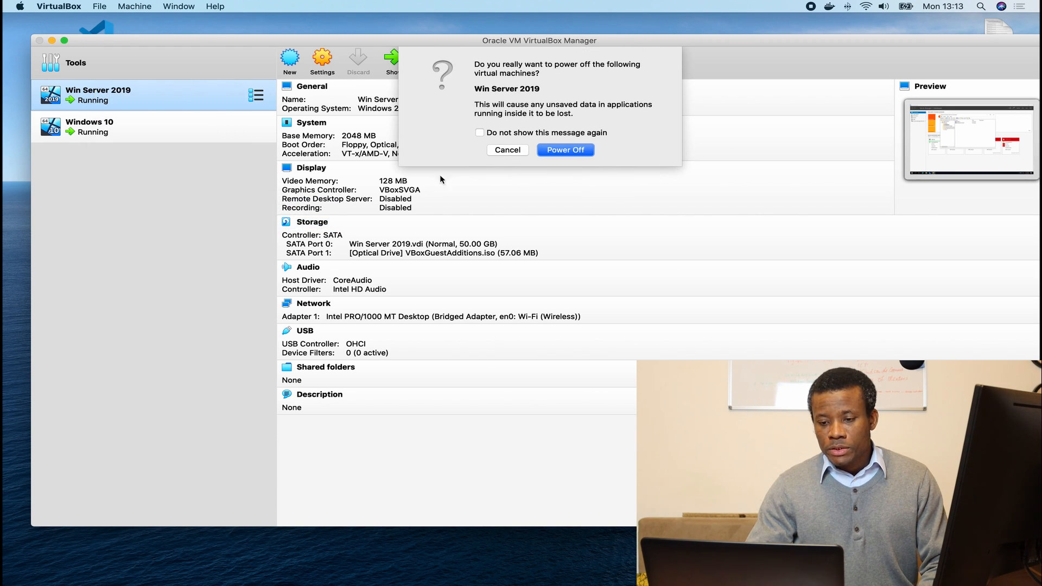
{"action": "left_click", "coordinate": [564, 151]}
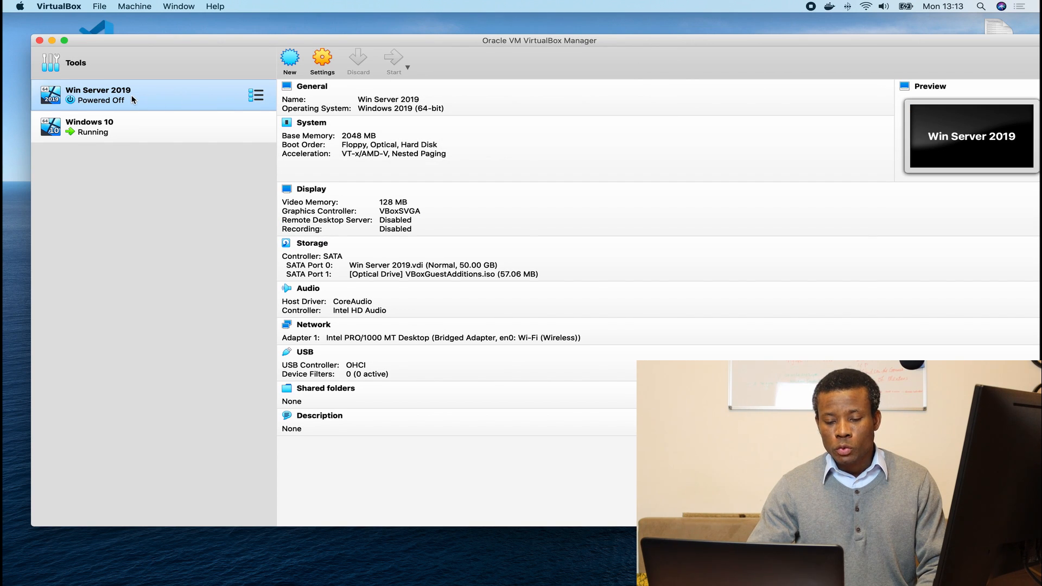
{"action": "right_click", "coordinate": [131, 96]}
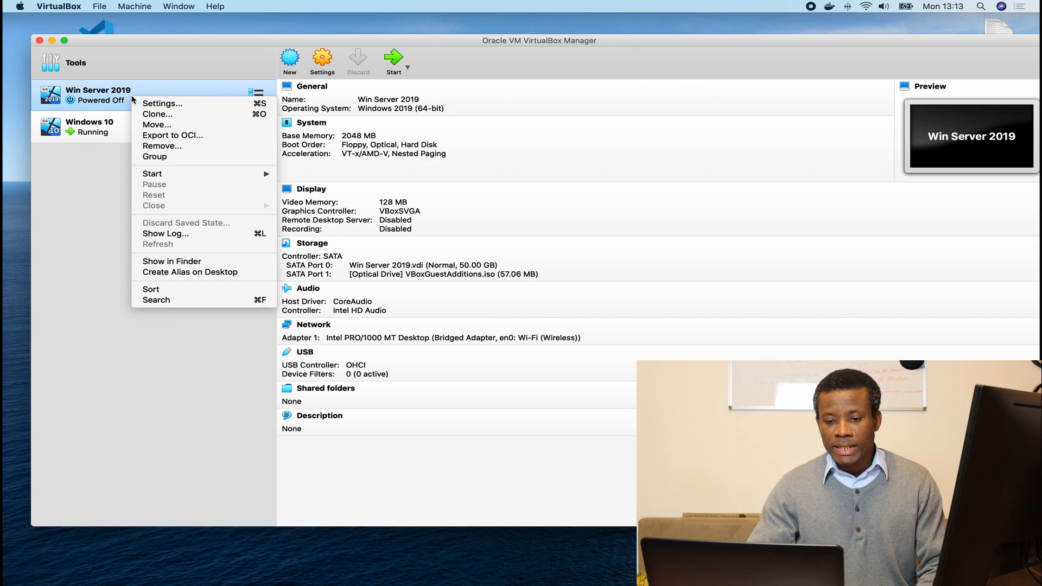
{"action": "left_click", "coordinate": [184, 144]}
{"action": "left_click", "coordinate": [608, 153]}
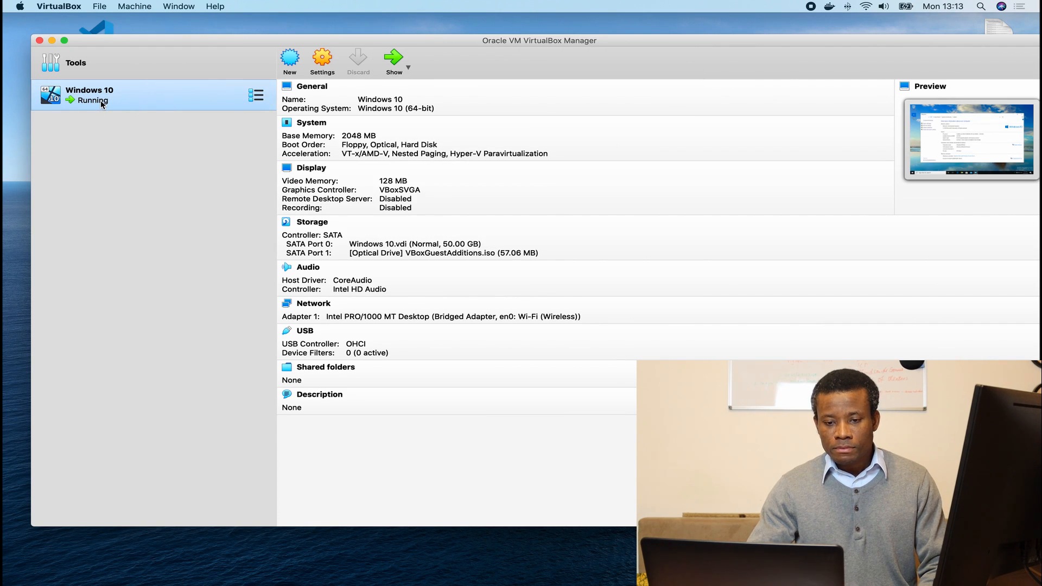
Power off Windows 10 and remove it, deleting all its files.
{"action": "right_click", "coordinate": [101, 104]}
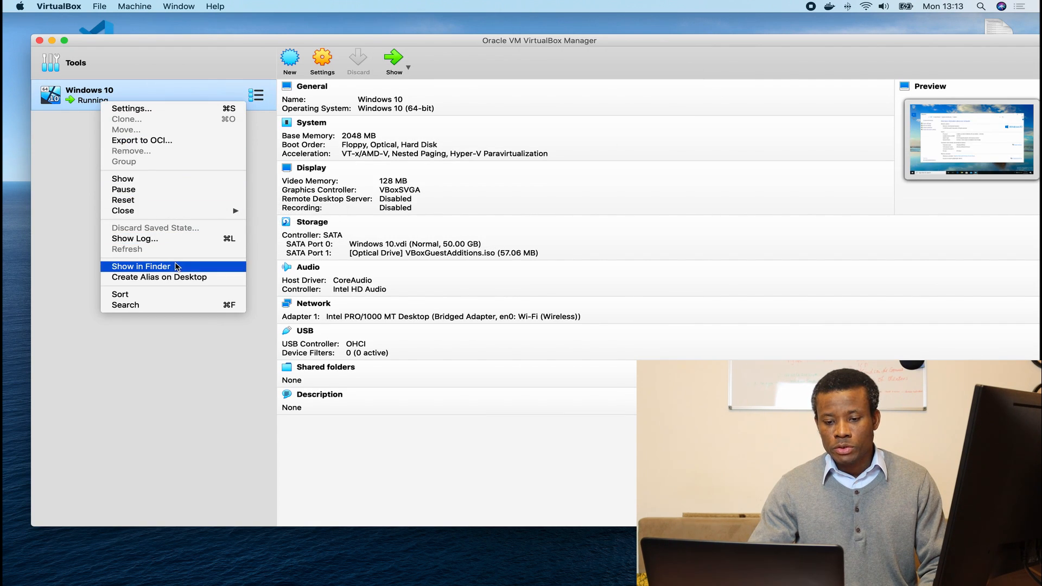
{"action": "mouse_move", "coordinate": [178, 213]}
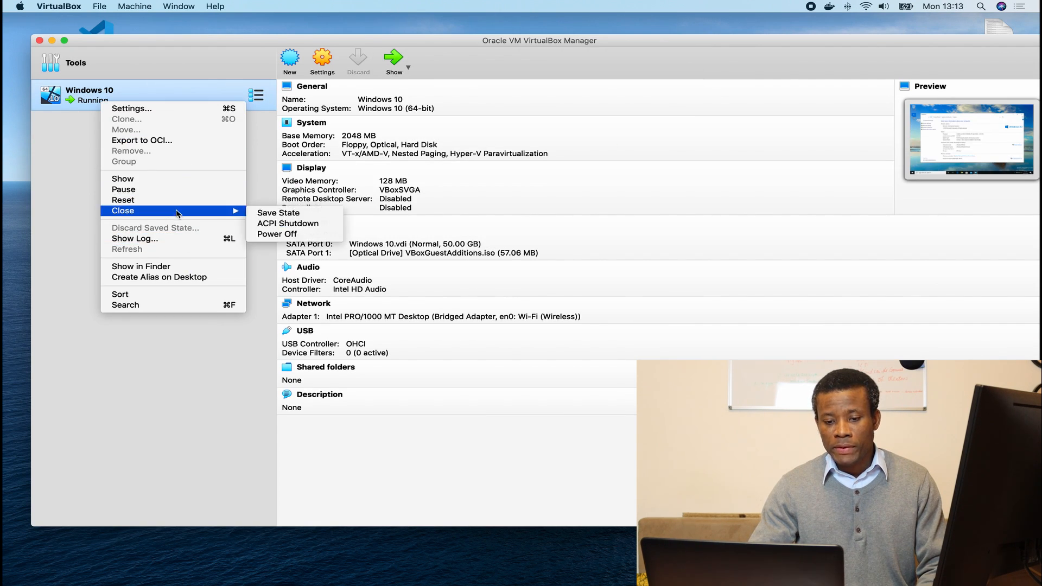
{"action": "left_click", "coordinate": [277, 234]}
{"action": "left_click", "coordinate": [565, 150]}
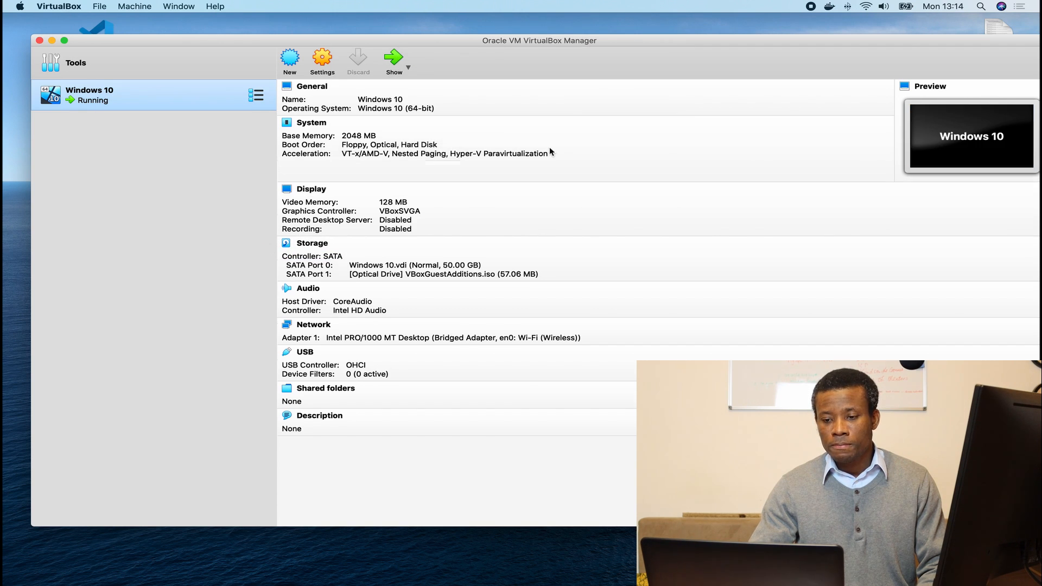
{"action": "right_click", "coordinate": [107, 94]}
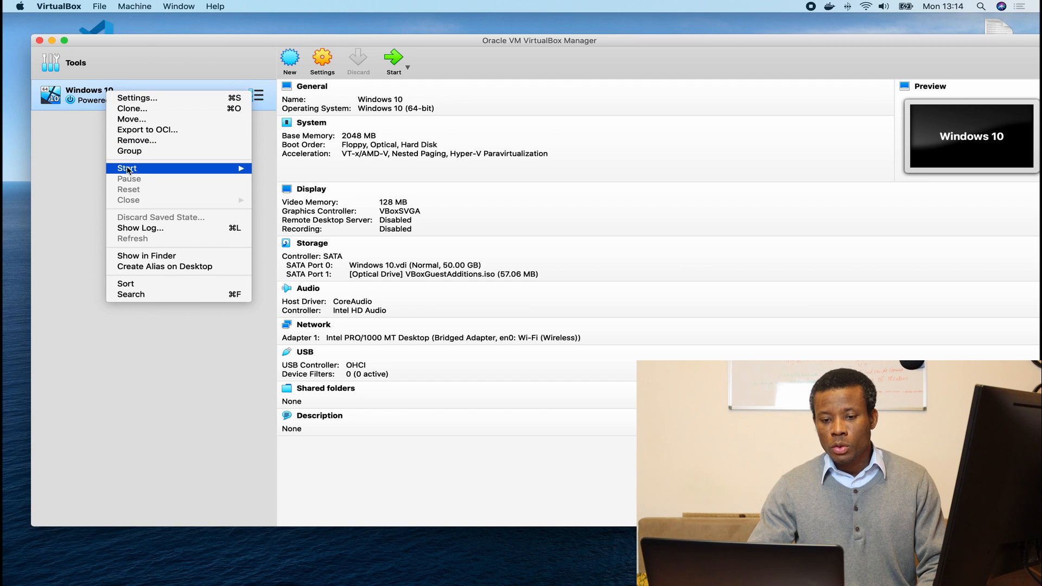
{"action": "mouse_move", "coordinate": [184, 171]}
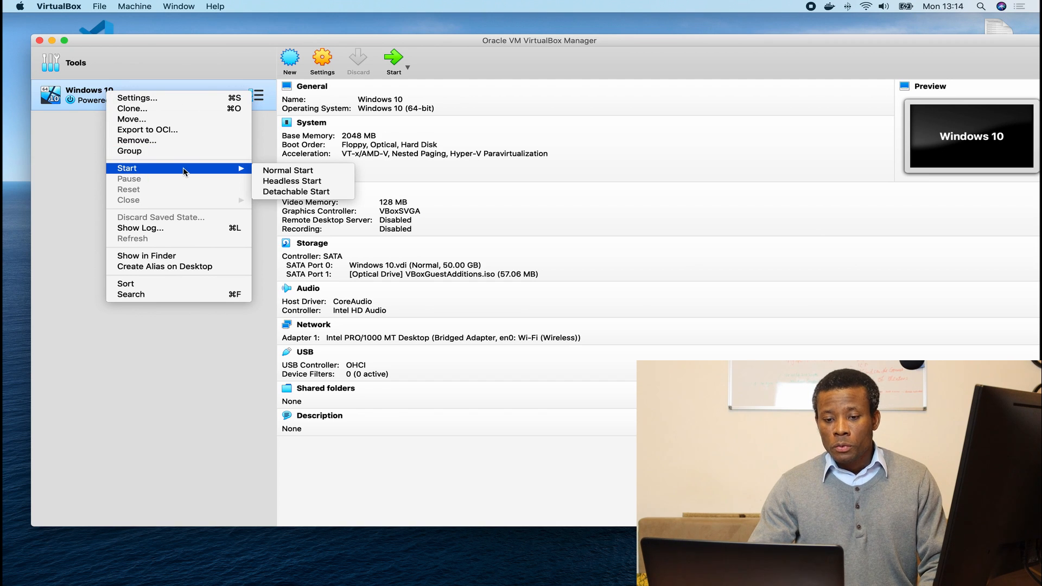
{"action": "left_click", "coordinate": [168, 140]}
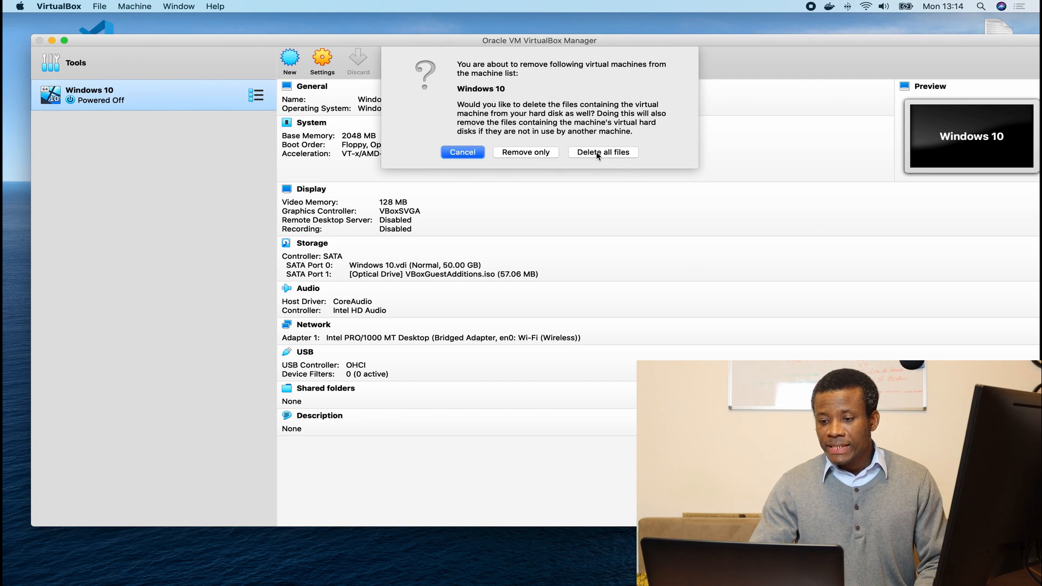
{"action": "left_click", "coordinate": [597, 154]}
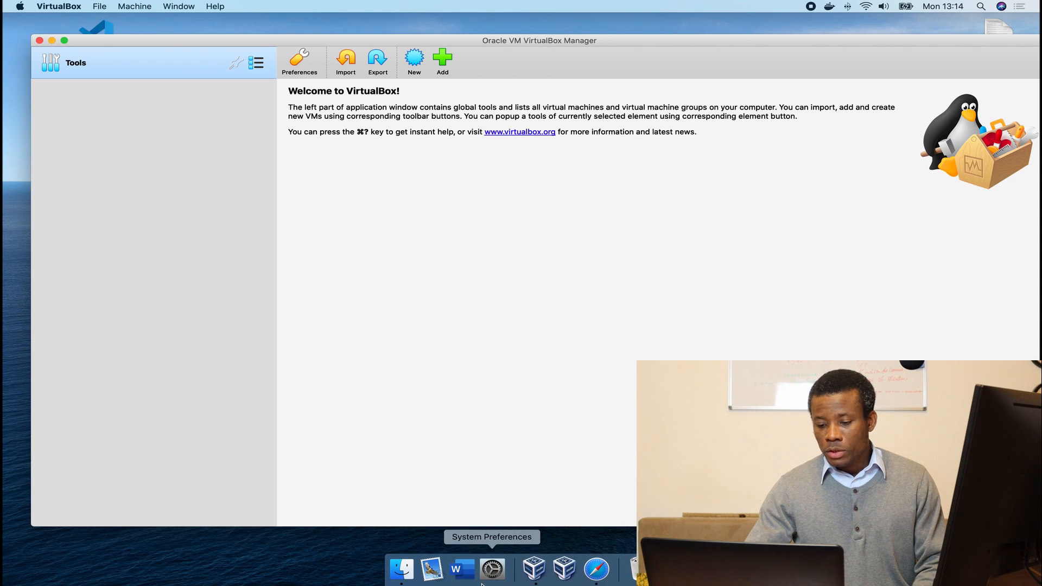
Launch Google Chrome from Launchpad, then close its new window with Cmd+W.
{"action": "key", "text": "F4"}
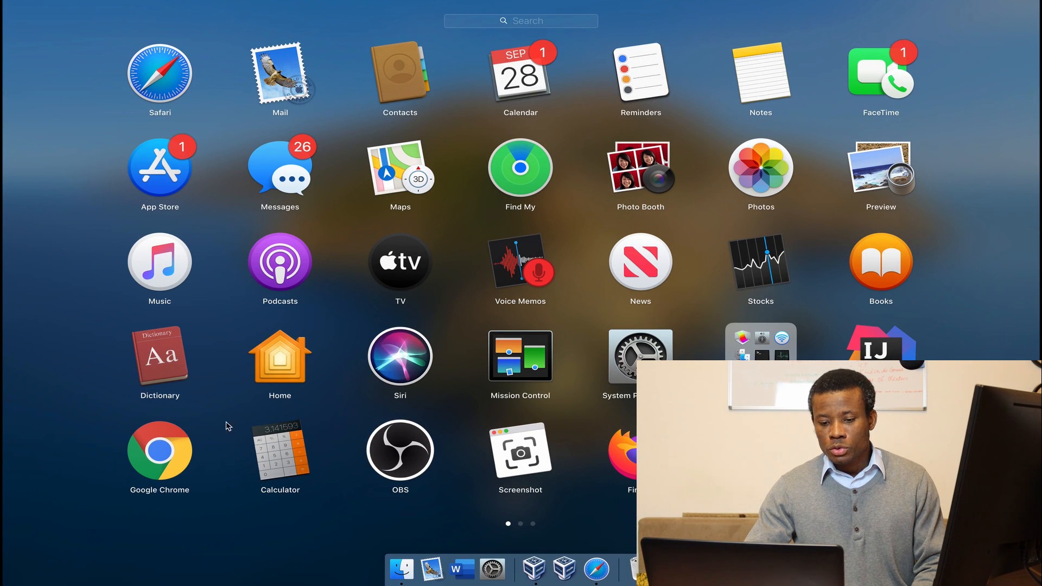
{"action": "left_click", "coordinate": [181, 450]}
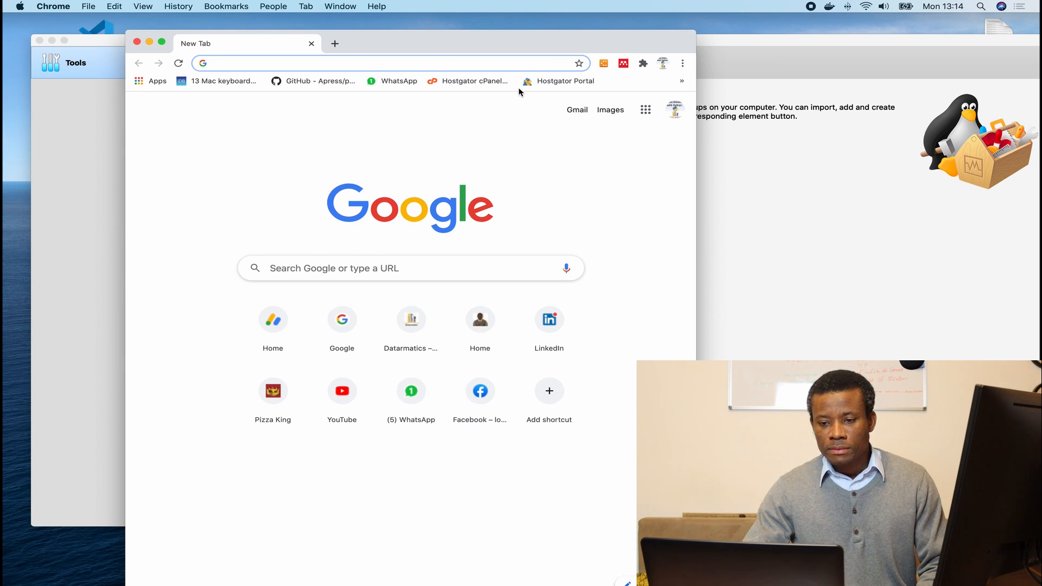
{"action": "key", "text": "super+w"}
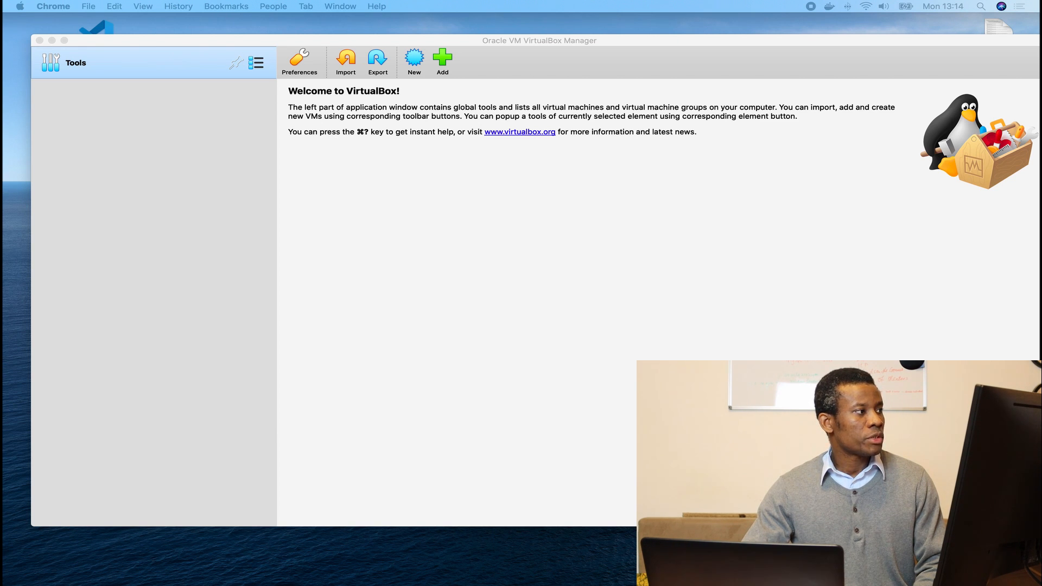
Drag the Safari window back over VirtualBox and scroll the tutorial to its download steps.
{"action": "left_click_drag", "start_coordinate": [2, 68], "coordinate": [752, 37]}
{"action": "scroll", "coordinate": [418, 329], "scroll_direction": "down", "scroll_amount": 1}
{"action": "scroll", "coordinate": [419, 331], "scroll_direction": "down", "scroll_amount": 2}
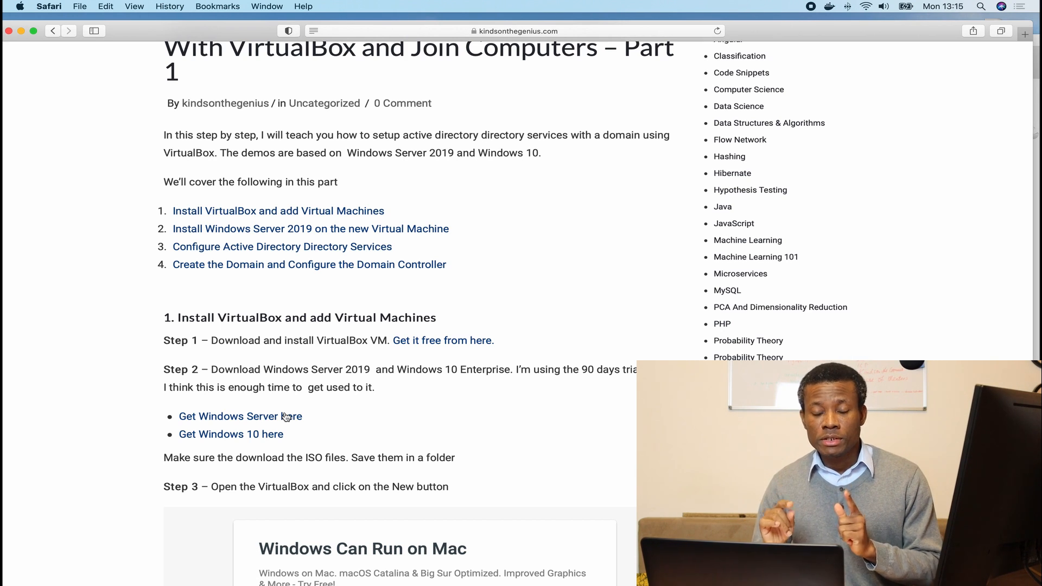
Open the tutorial's VirtualBox download link, then its Windows Server download link.
{"action": "left_click", "coordinate": [445, 344]}
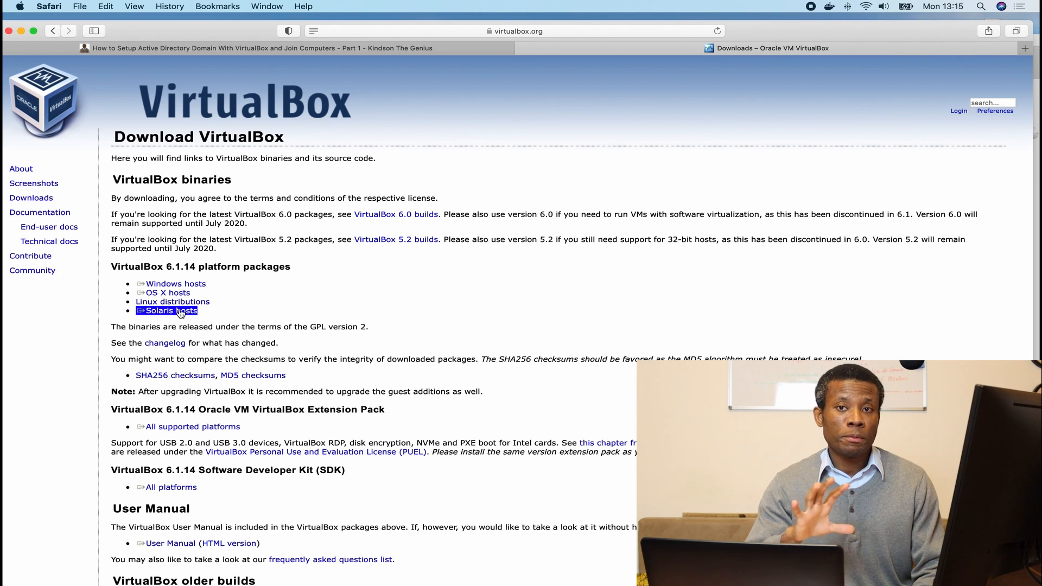
{"action": "left_click", "coordinate": [310, 50]}
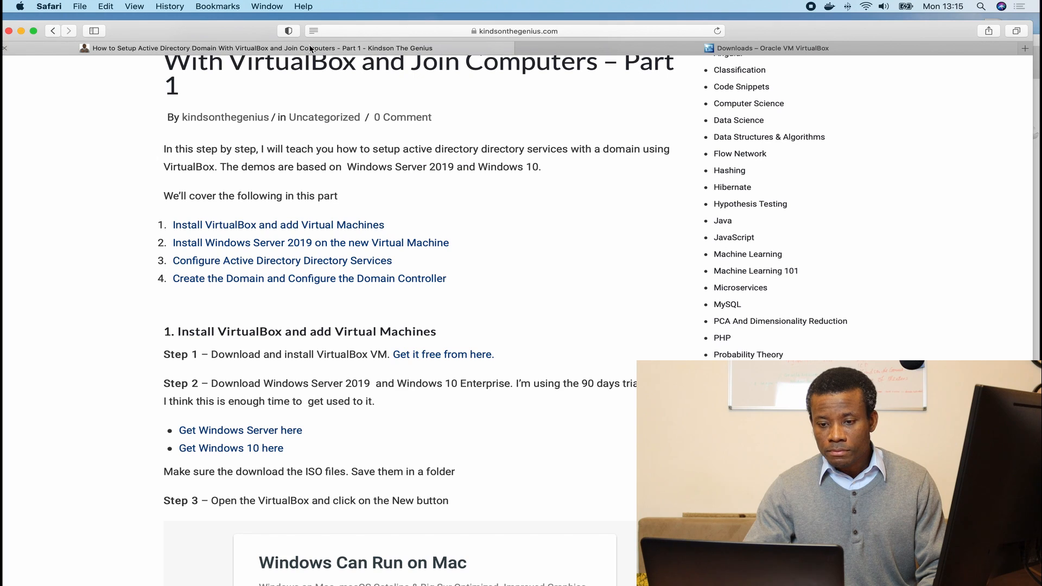
{"action": "scroll", "coordinate": [381, 349], "scroll_direction": "down", "scroll_amount": 5}
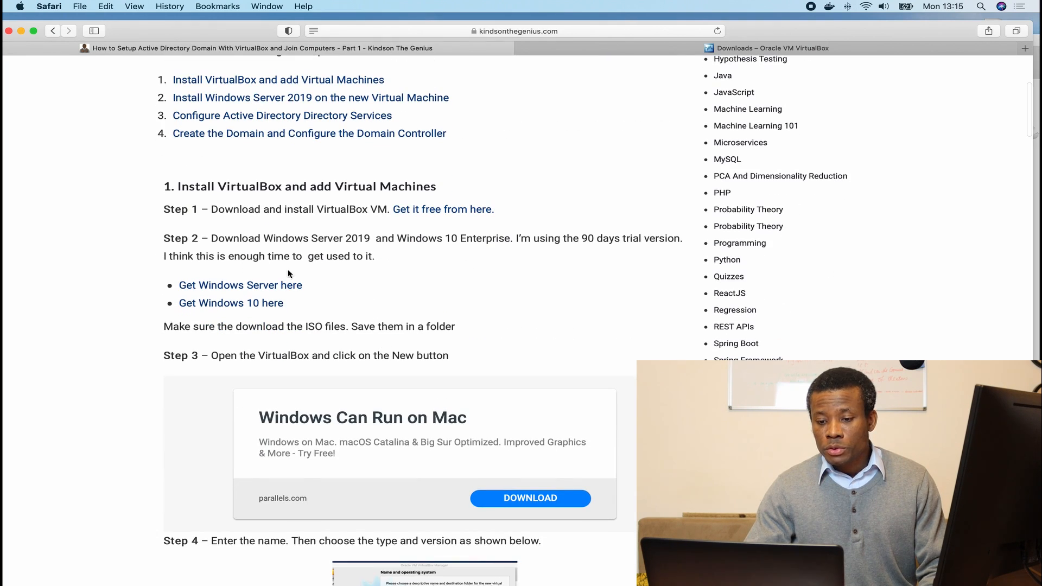
{"action": "left_click", "coordinate": [259, 286]}
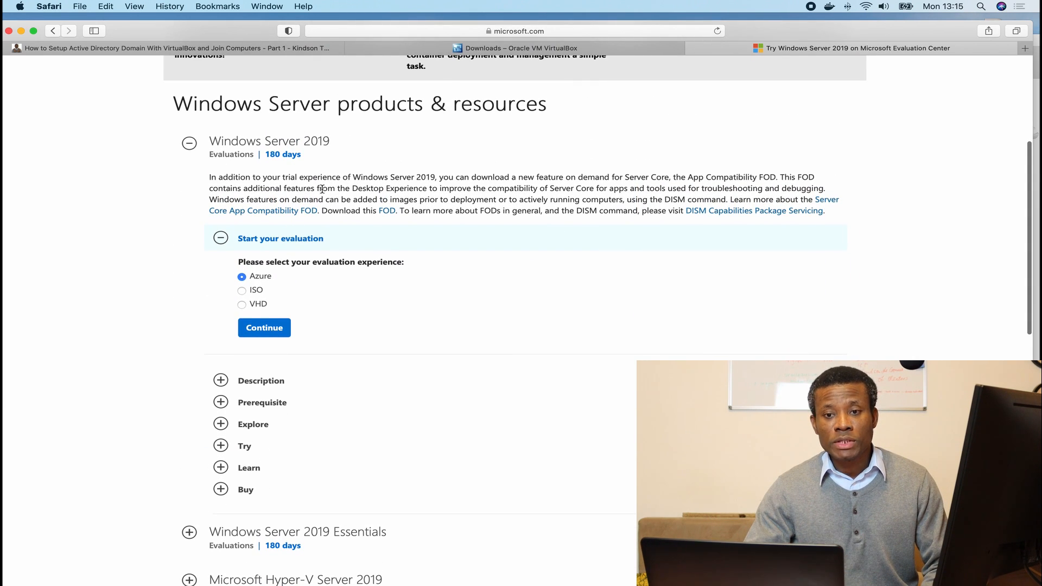
Open the Windows 10 Enterprise evaluation page from the tutorial, then minimise Safari.
{"action": "left_click", "coordinate": [225, 49]}
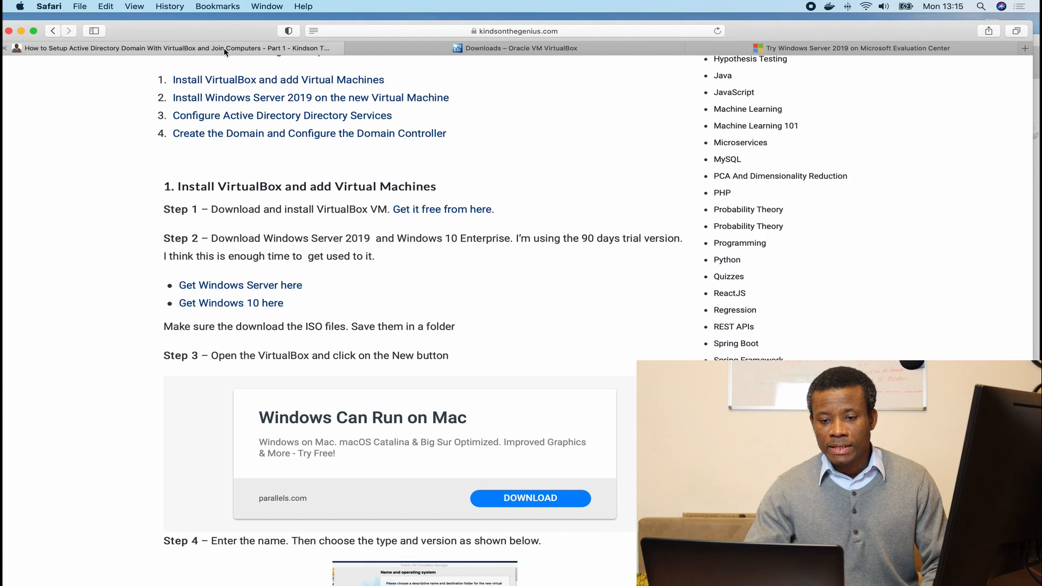
{"action": "left_click", "coordinate": [224, 304]}
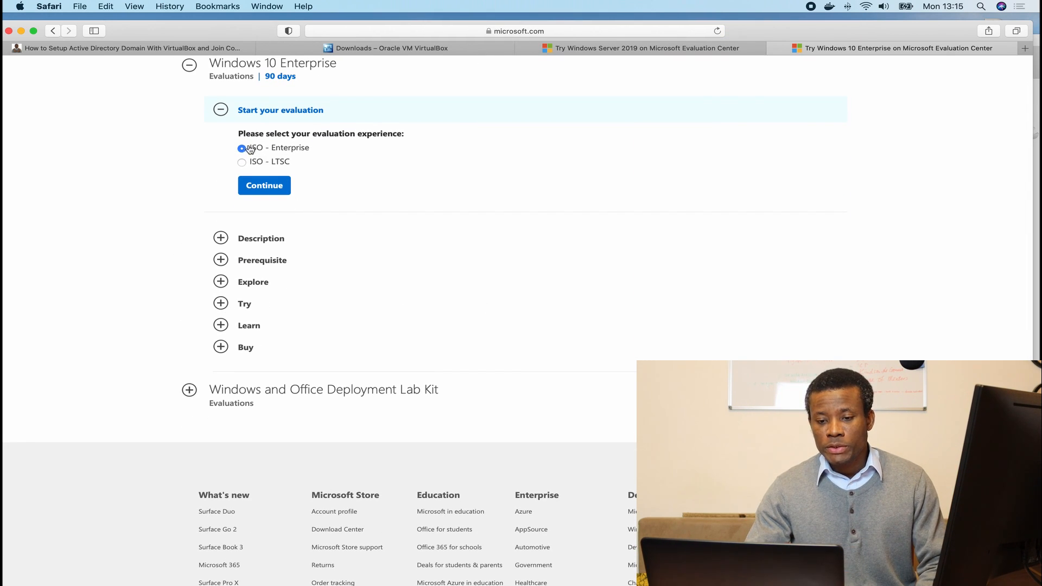
{"action": "scroll", "coordinate": [305, 150], "scroll_direction": "up", "scroll_amount": 2}
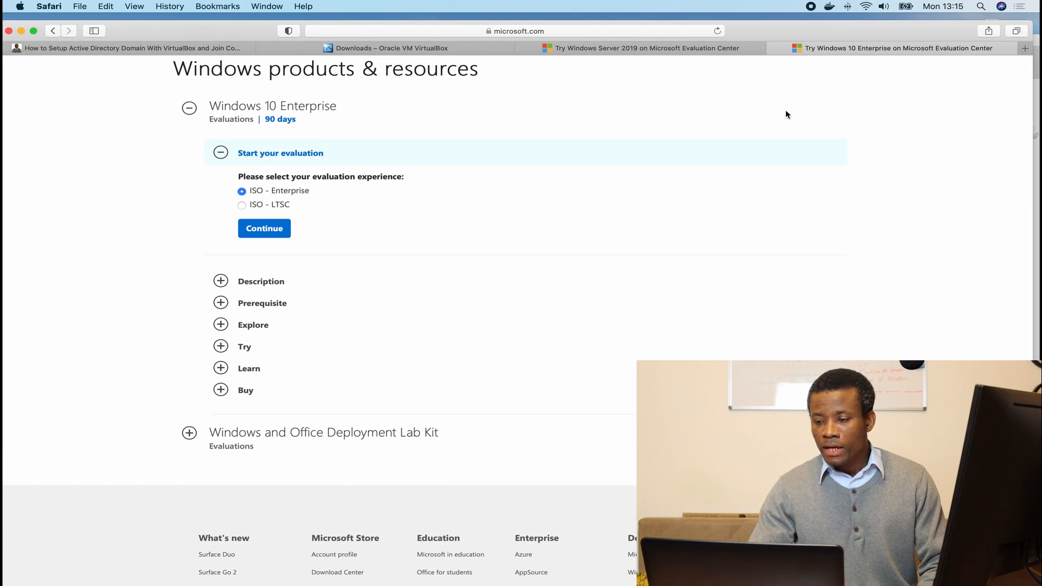
{"action": "key", "text": "super+m"}
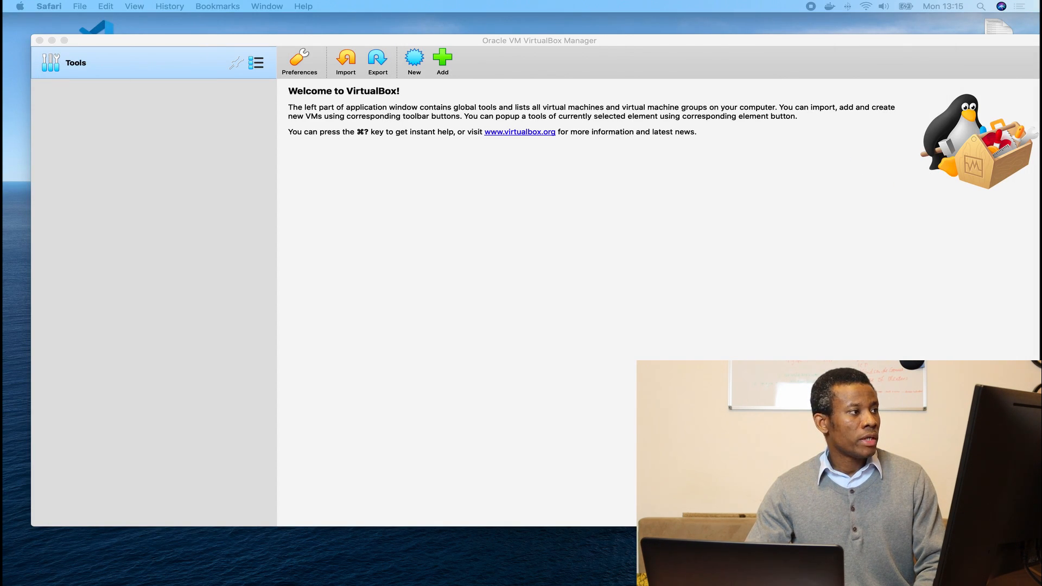
In Finder, open Documents > ISO_VHD in icon view and select Windows 10 Enterprise.iso.
{"action": "key", "text": "F4"}
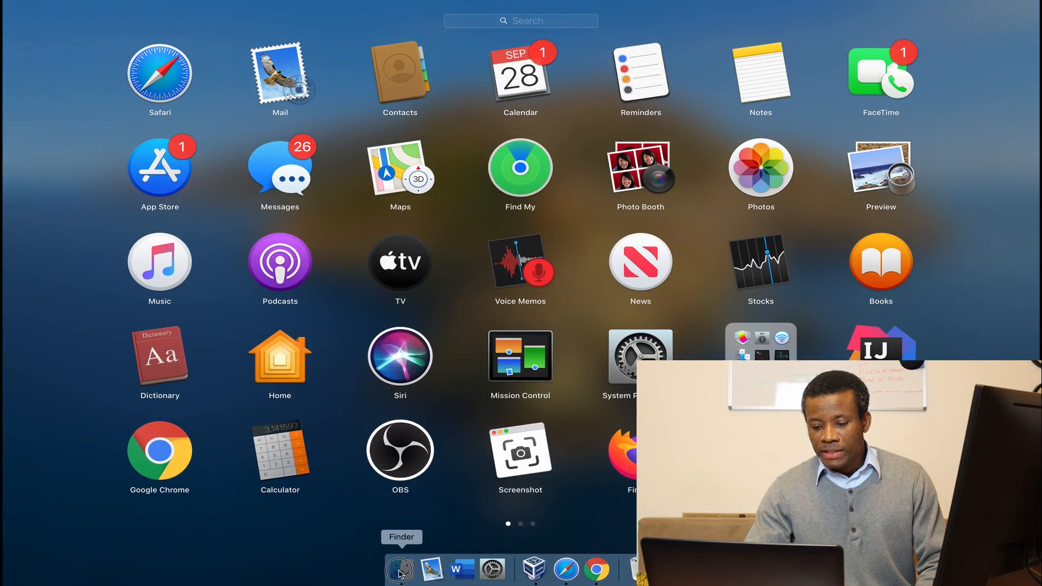
{"action": "left_click", "coordinate": [400, 573]}
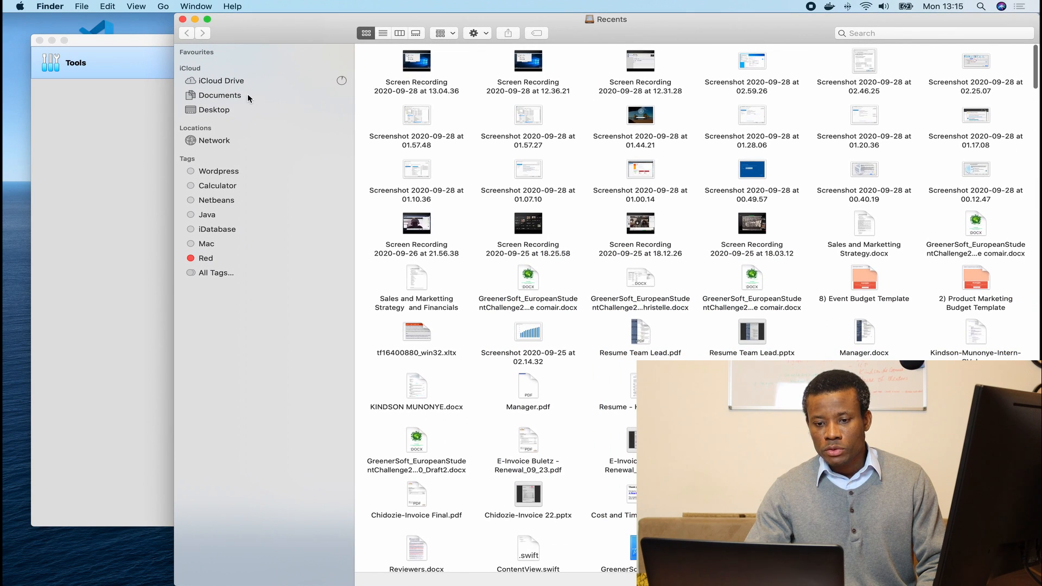
{"action": "left_click", "coordinate": [235, 96]}
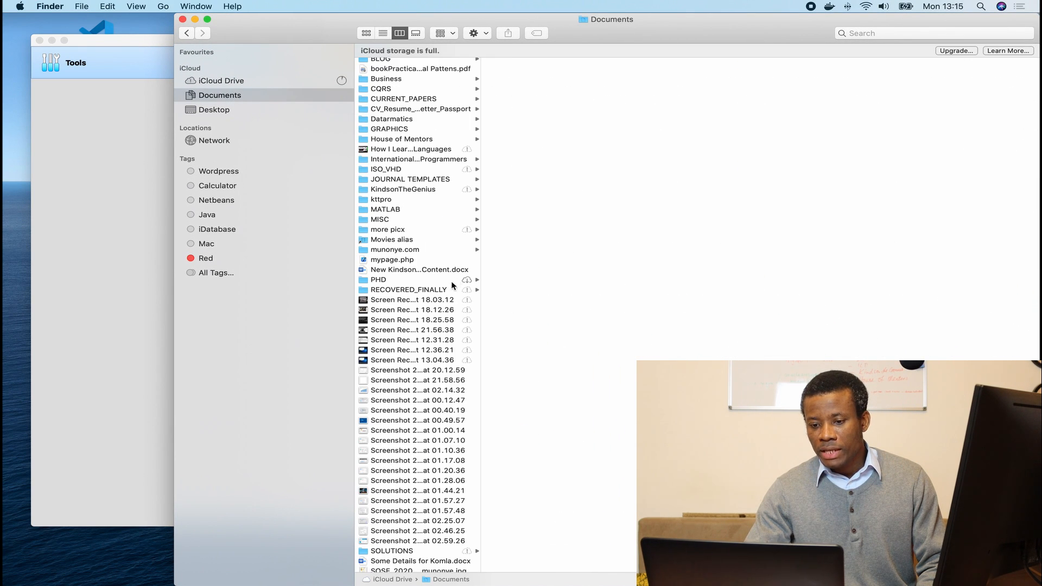
{"action": "left_click", "coordinate": [387, 170]}
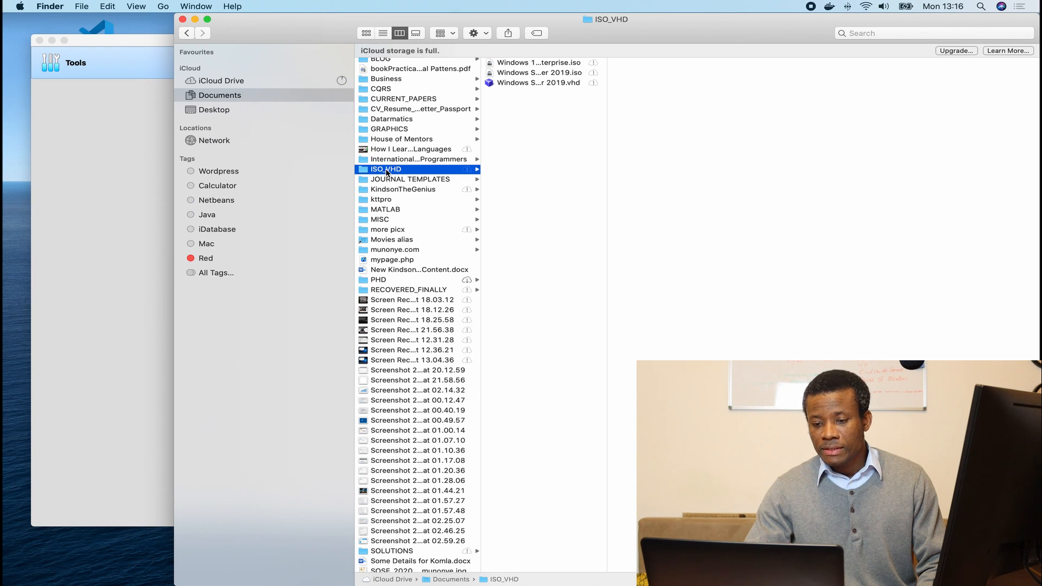
{"action": "left_click", "coordinate": [367, 33]}
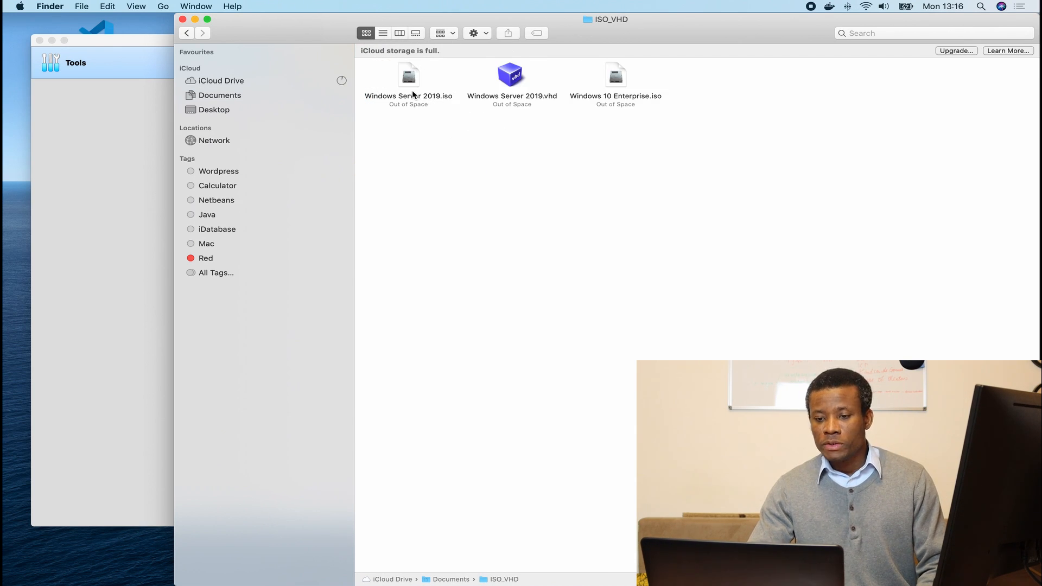
{"action": "left_click", "coordinate": [609, 97]}
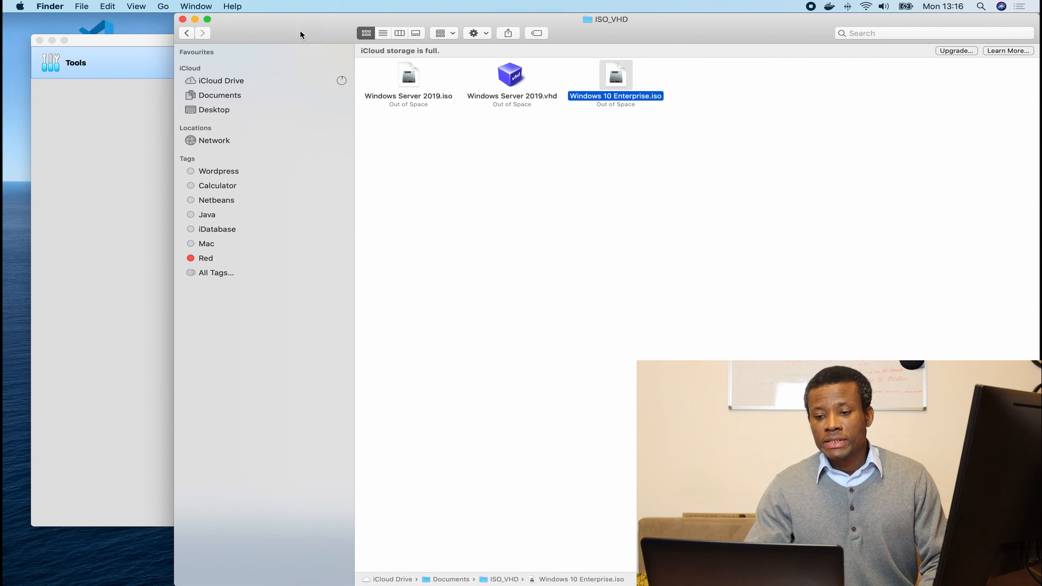
Reposition the Finder window, then minimise it.
{"action": "left_click_drag", "start_coordinate": [300, 32], "coordinate": [199, 24]}
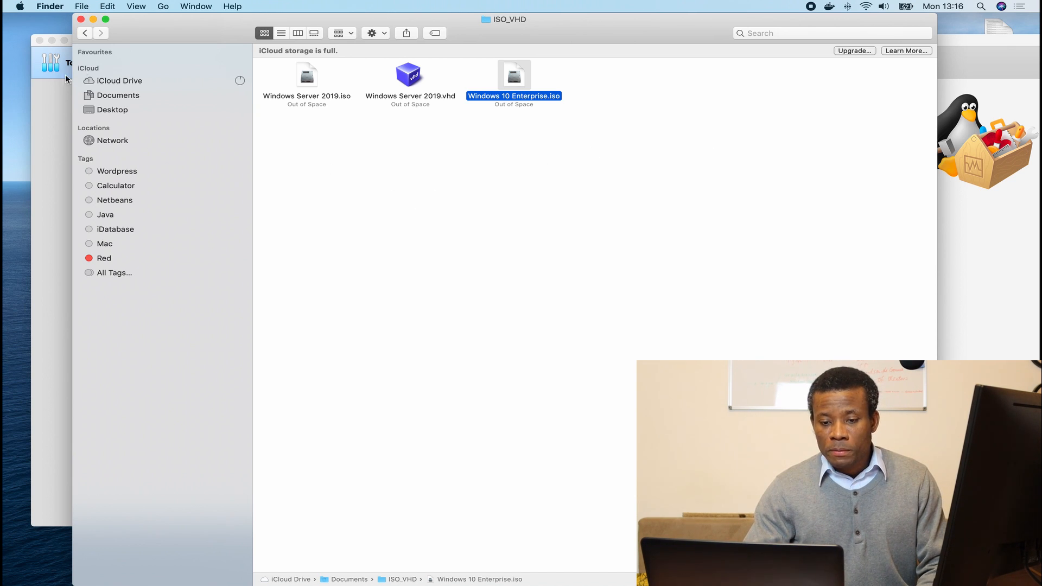
{"action": "mouse_move", "coordinate": [161, 34]}
{"action": "left_mouse_down"}
{"action": "mouse_move", "coordinate": [206, 137]}
{"action": "mouse_move", "coordinate": [172, 38]}
{"action": "left_mouse_up"}
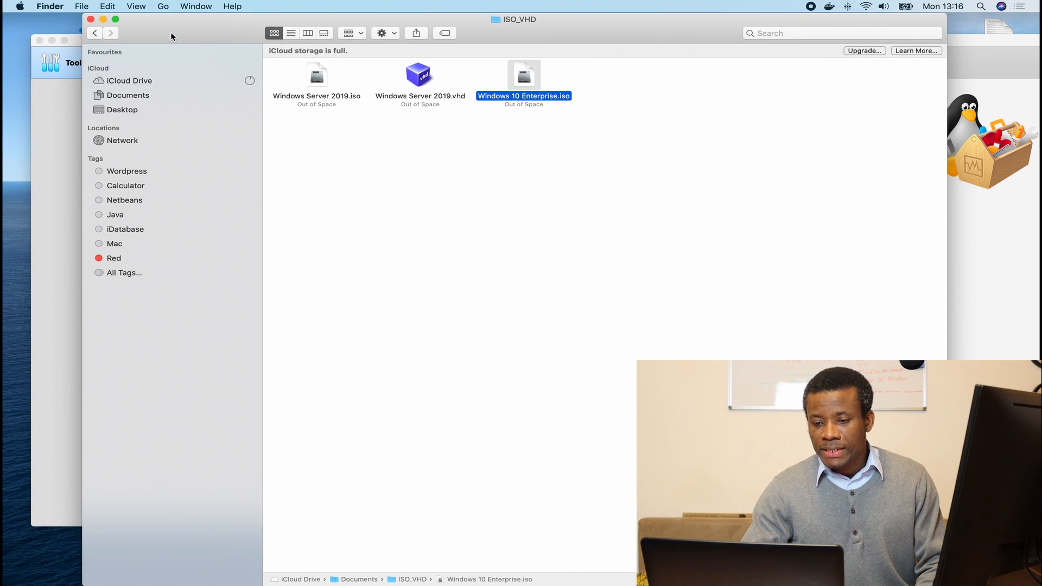
{"action": "left_click", "coordinate": [103, 19]}
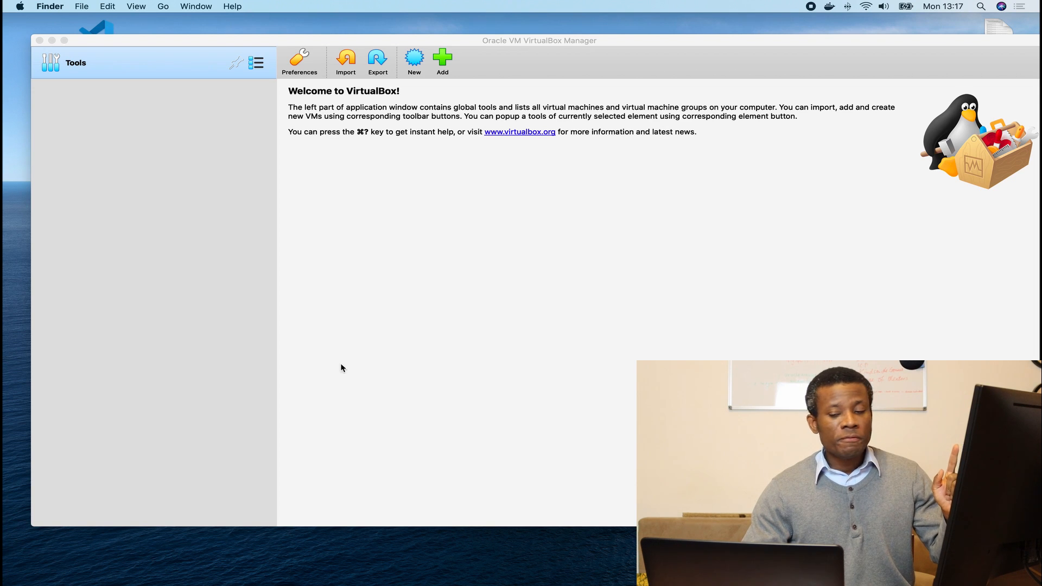
Name the new VM 'Windows Server', set version Windows 2019 (64-bit), and continue.
{"action": "left_click", "coordinate": [419, 64]}
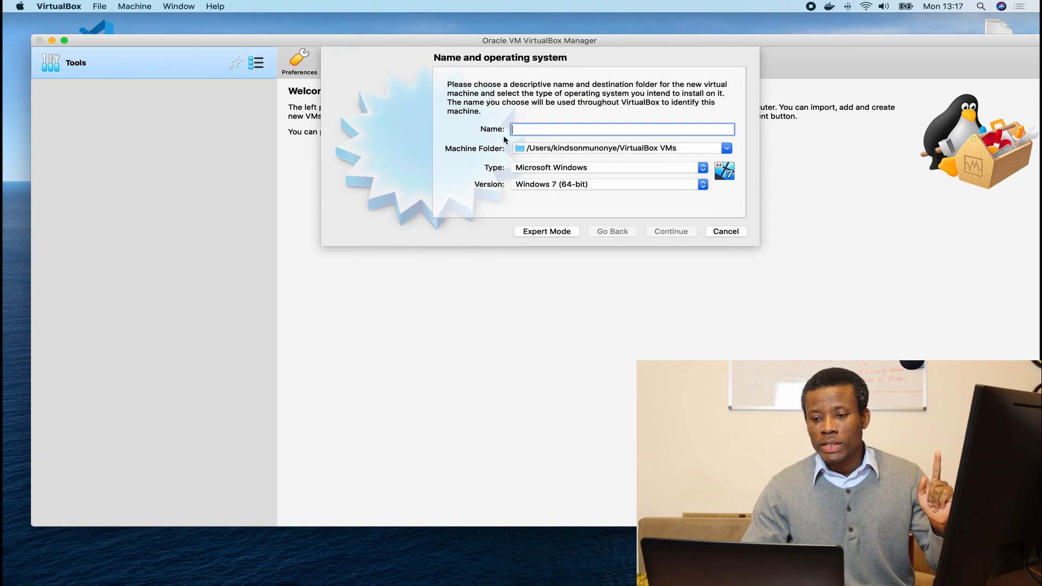
{"action": "left_click", "coordinate": [538, 130]}
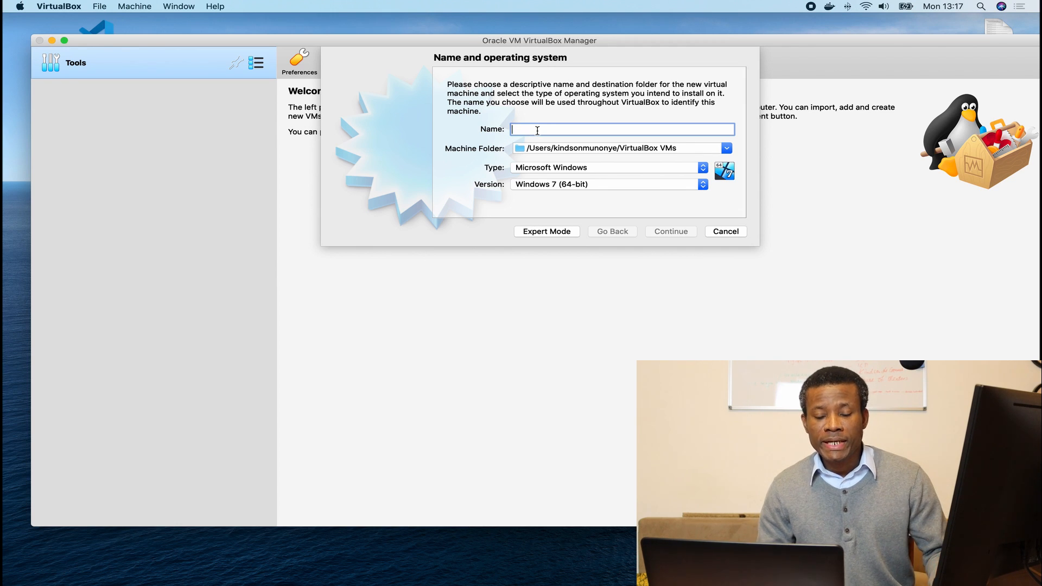
{"action": "type", "text": "Windo"}
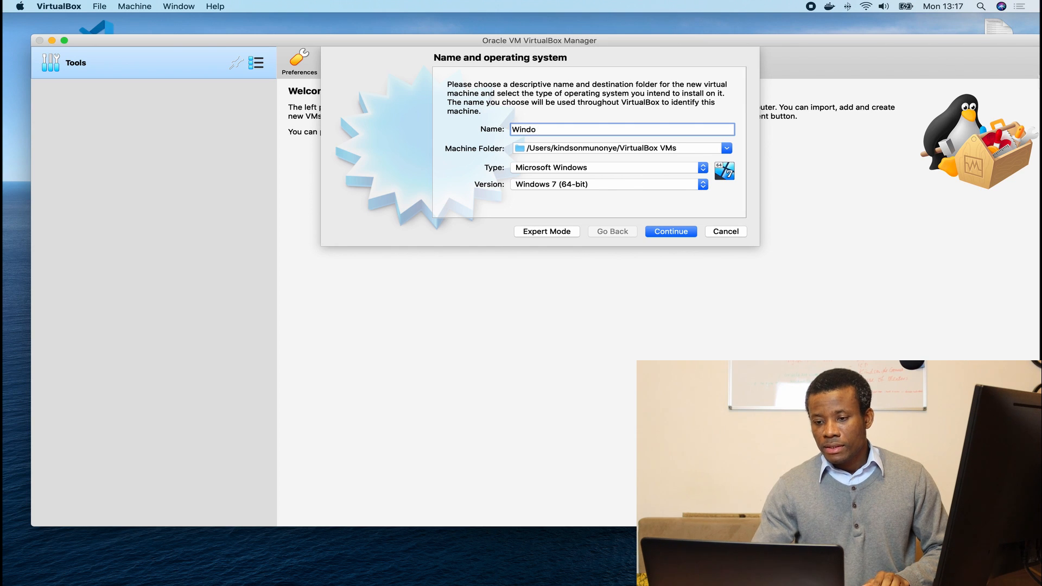
{"action": "type", "text": "sws"}
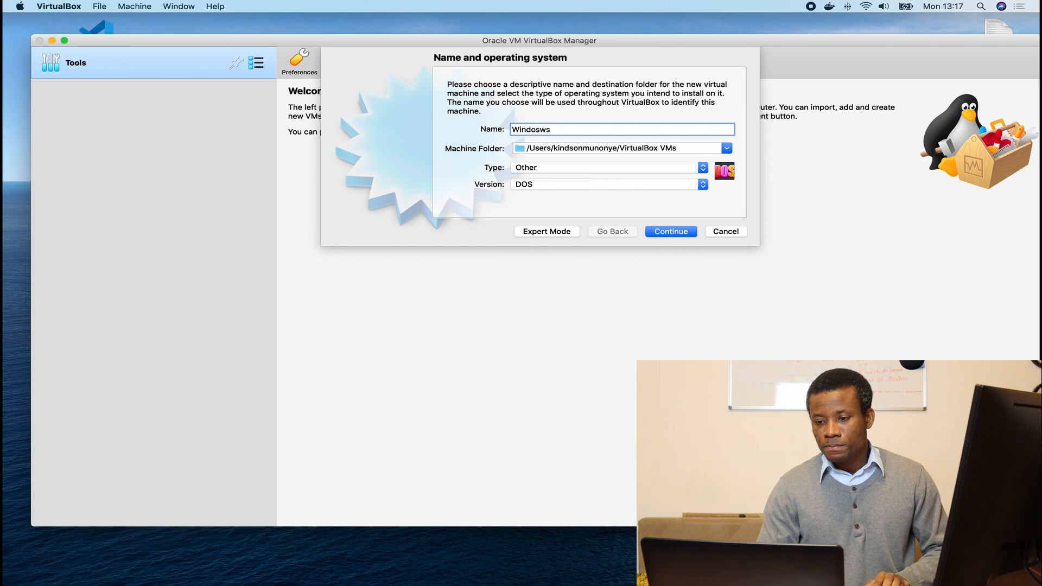
{"action": "key", "text": "BackSpace"}
{"action": "key", "text": "BackSpace"}
{"action": "type", "text": "ws Ser"}
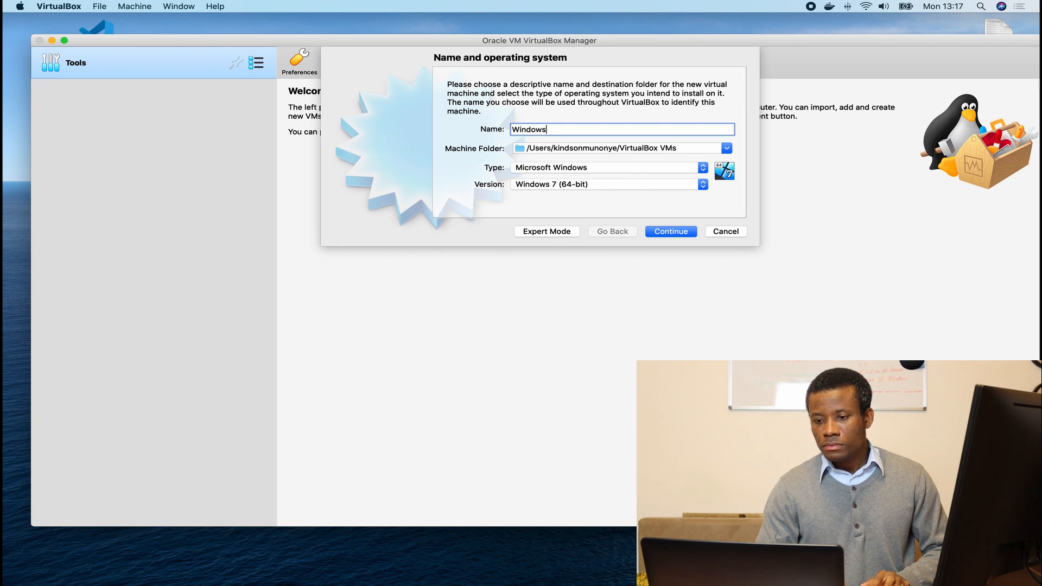
{"action": "type", "text": "ver"}
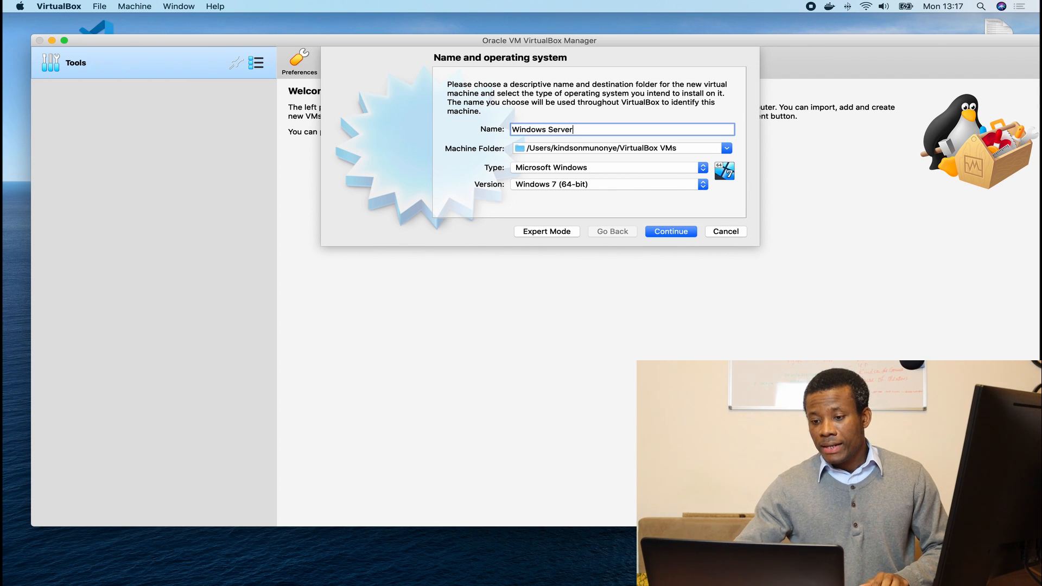
{"action": "left_click", "coordinate": [641, 185]}
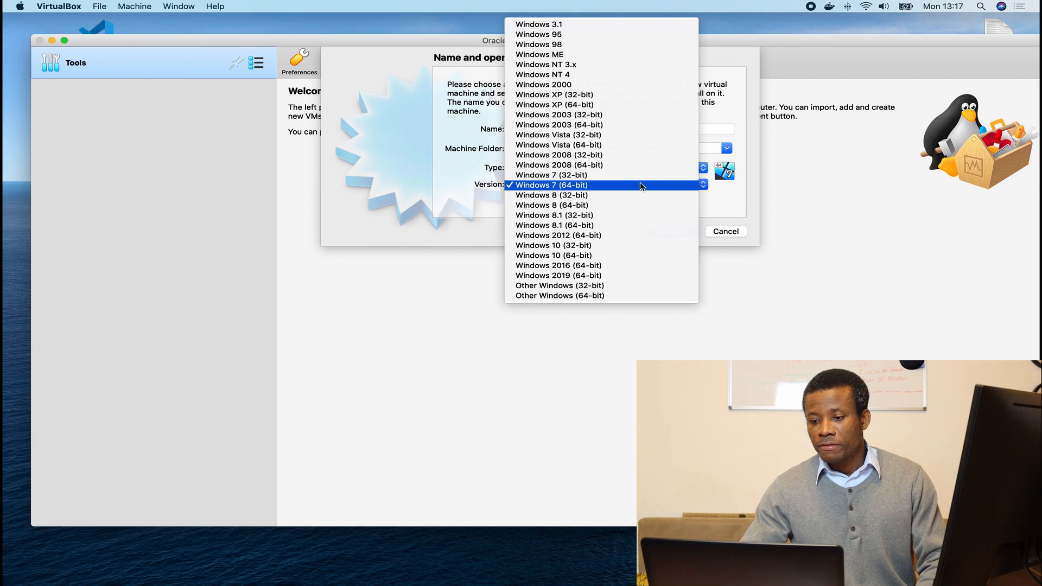
{"action": "left_click", "coordinate": [591, 277]}
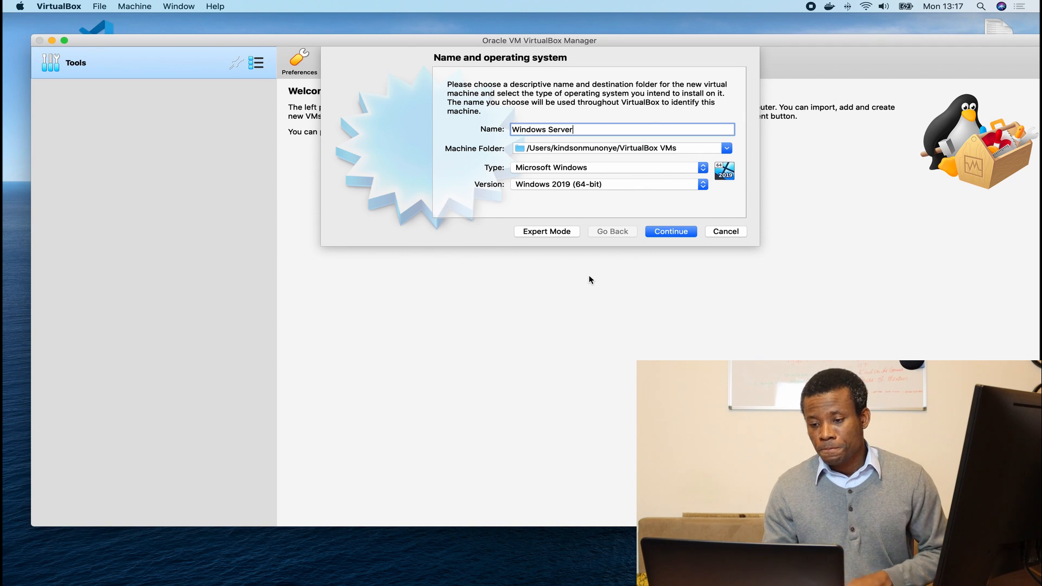
{"action": "left_click", "coordinate": [666, 236]}
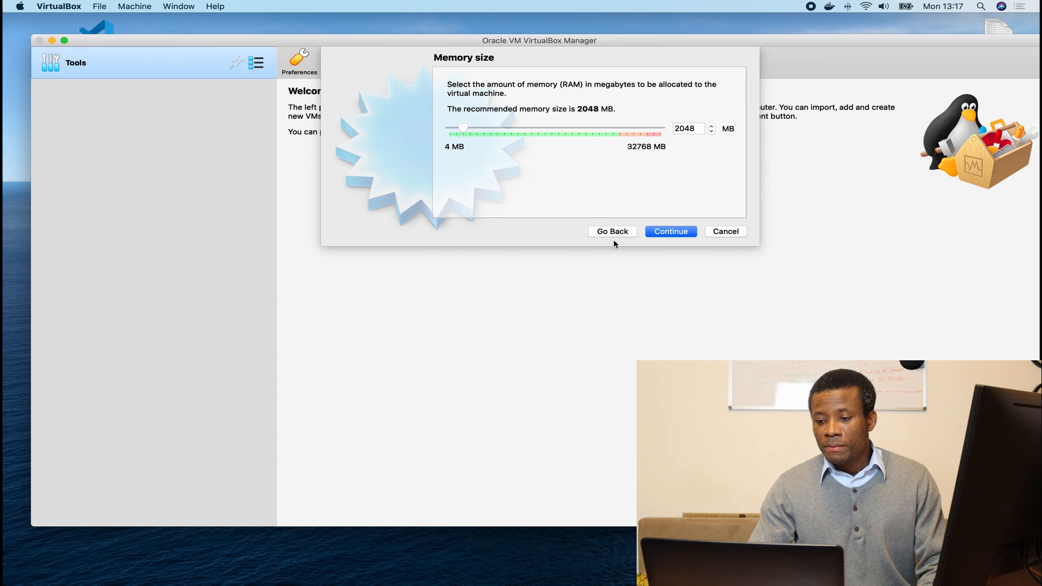
Keep 2048 MB memory and create a 50 GB dynamically allocated VDI hard disk.
{"action": "left_click", "coordinate": [668, 233]}
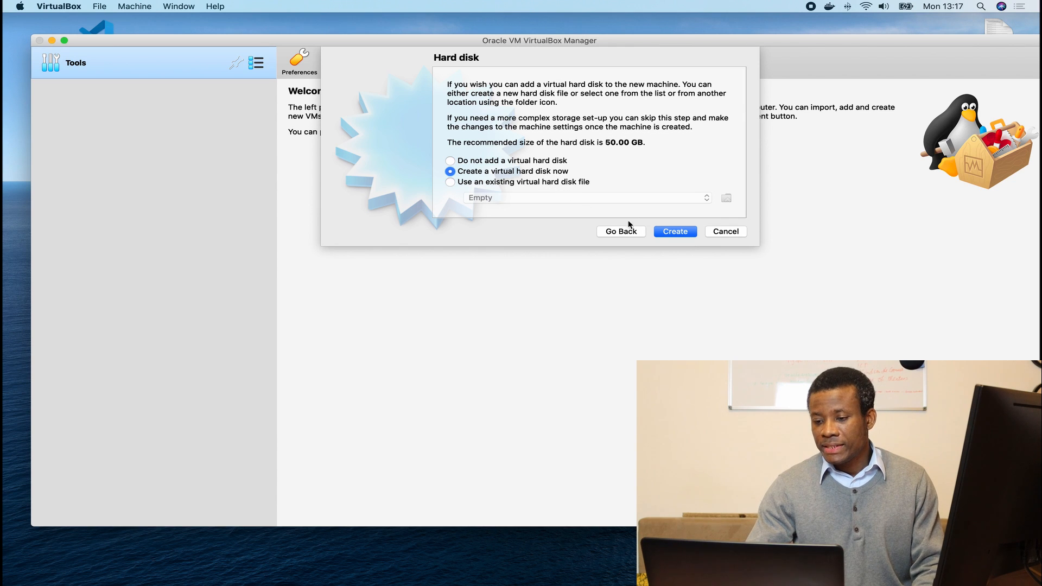
{"action": "left_click", "coordinate": [669, 232]}
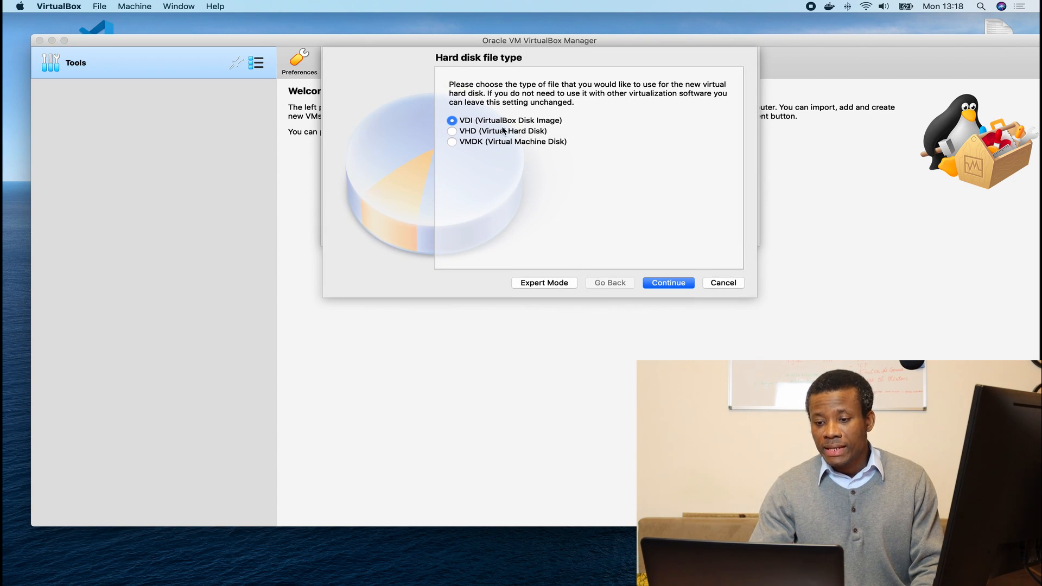
{"action": "left_click", "coordinate": [655, 288]}
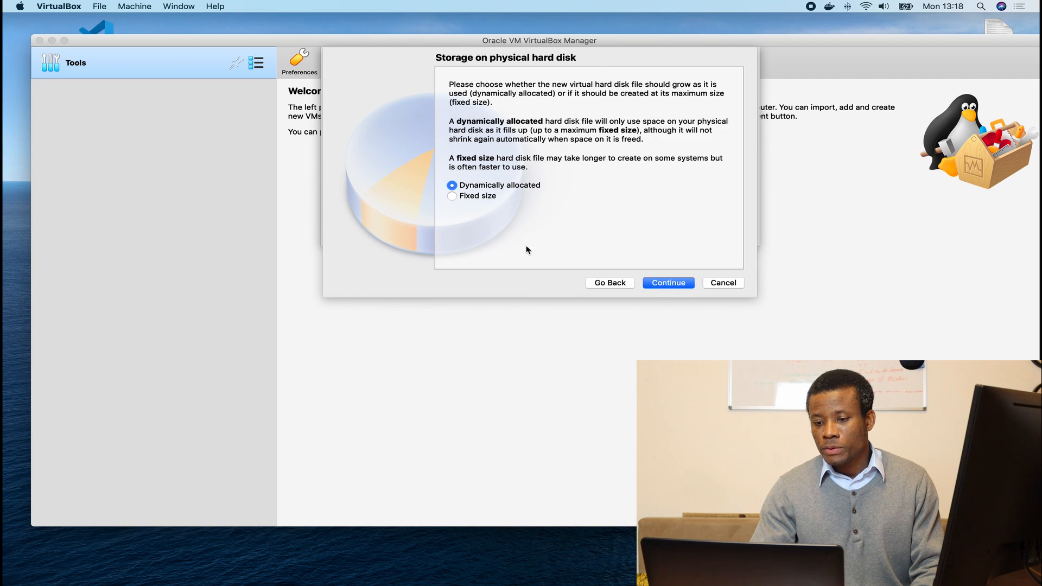
{"action": "left_click", "coordinate": [668, 282]}
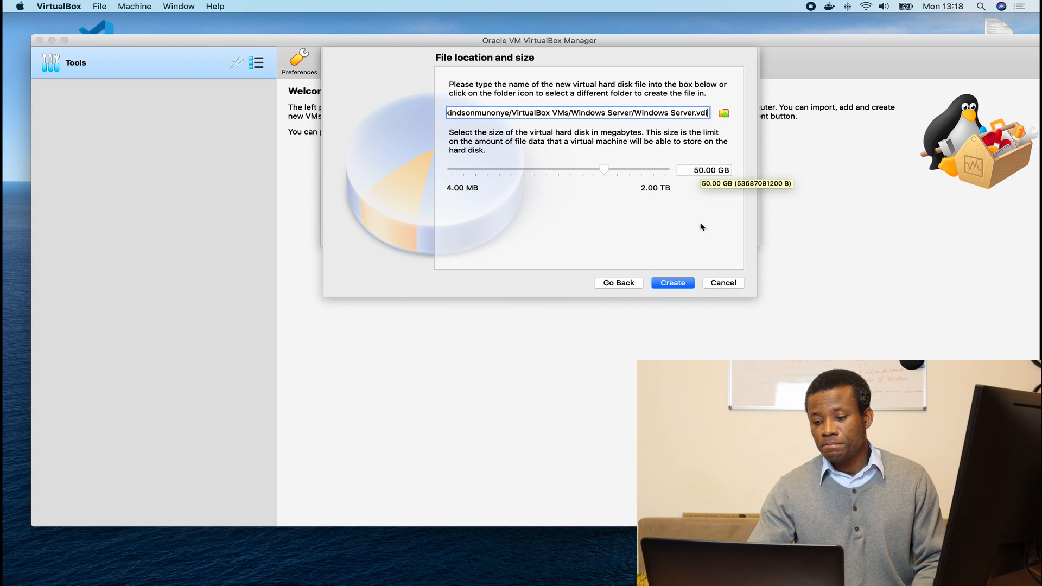
{"action": "left_click", "coordinate": [675, 285]}
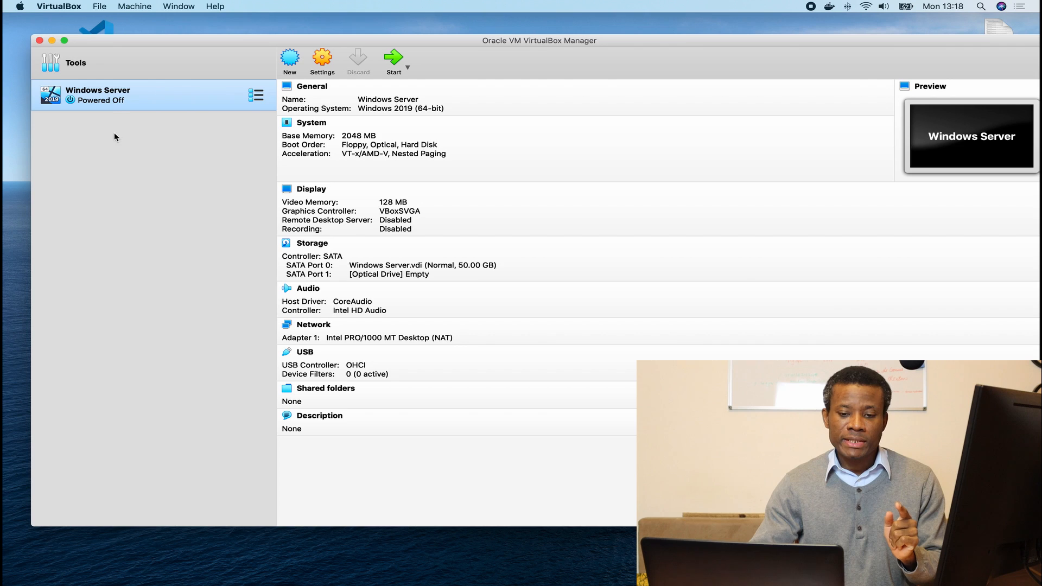
Start the Windows Server VM so the start-up disk selection appears.
{"action": "right_click", "coordinate": [105, 95]}
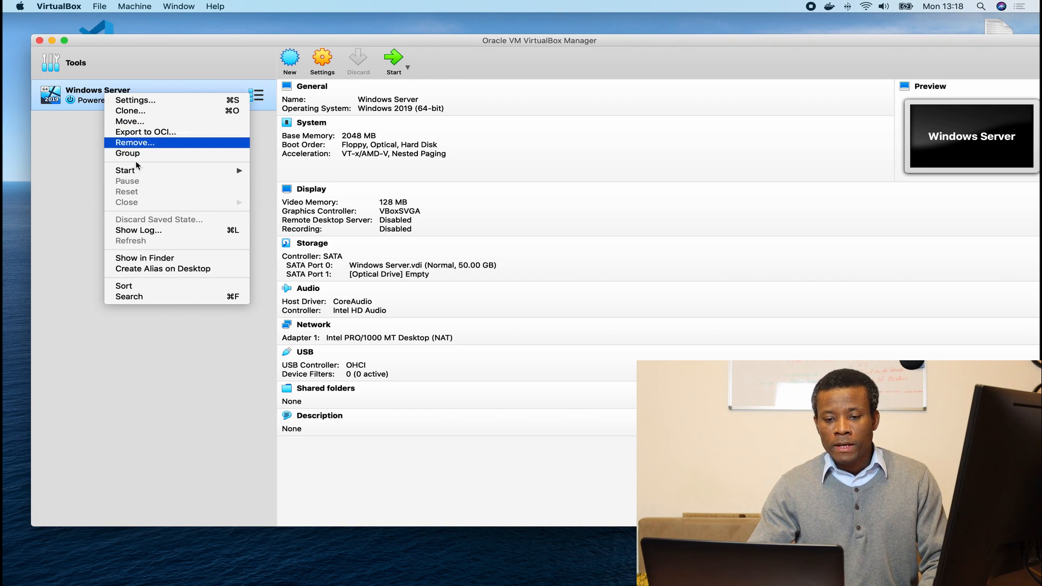
{"action": "mouse_move", "coordinate": [183, 175]}
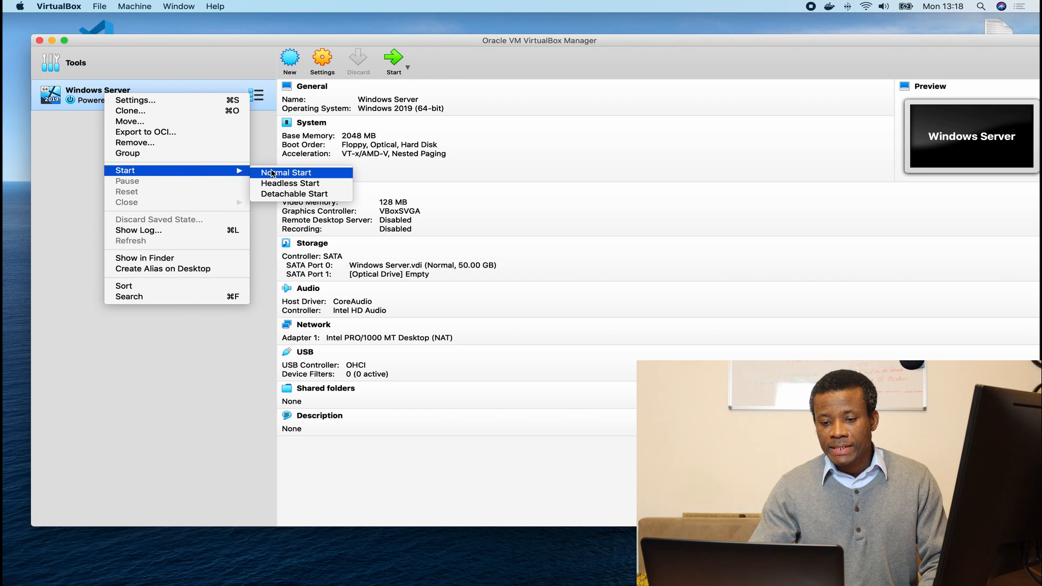
{"action": "left_click", "coordinate": [555, 108]}
{"action": "left_click", "coordinate": [395, 59]}
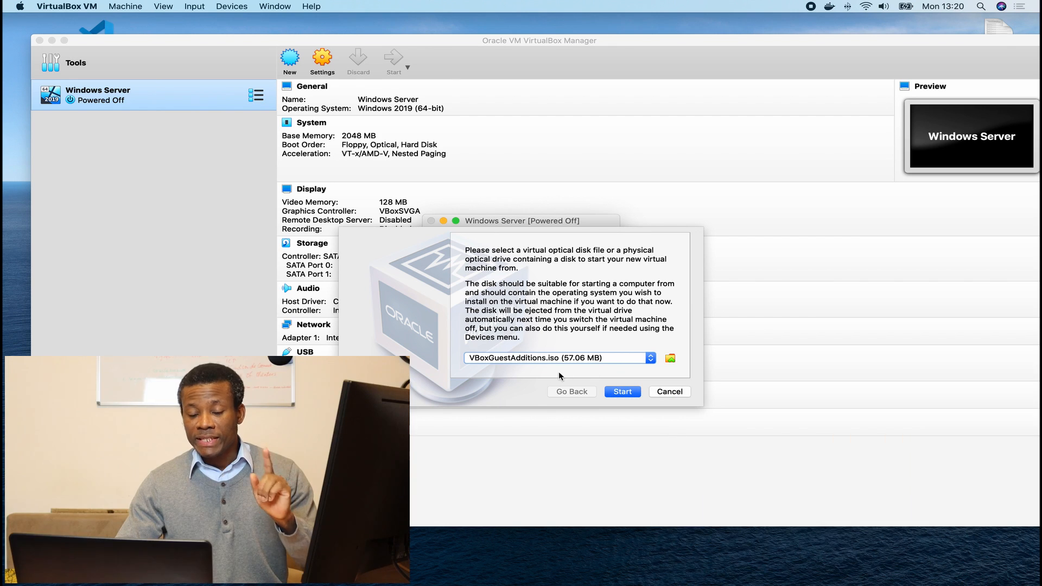
Add Windows Server 2019.iso as the start-up disk and boot the VM from it.
{"action": "left_click", "coordinate": [670, 358]}
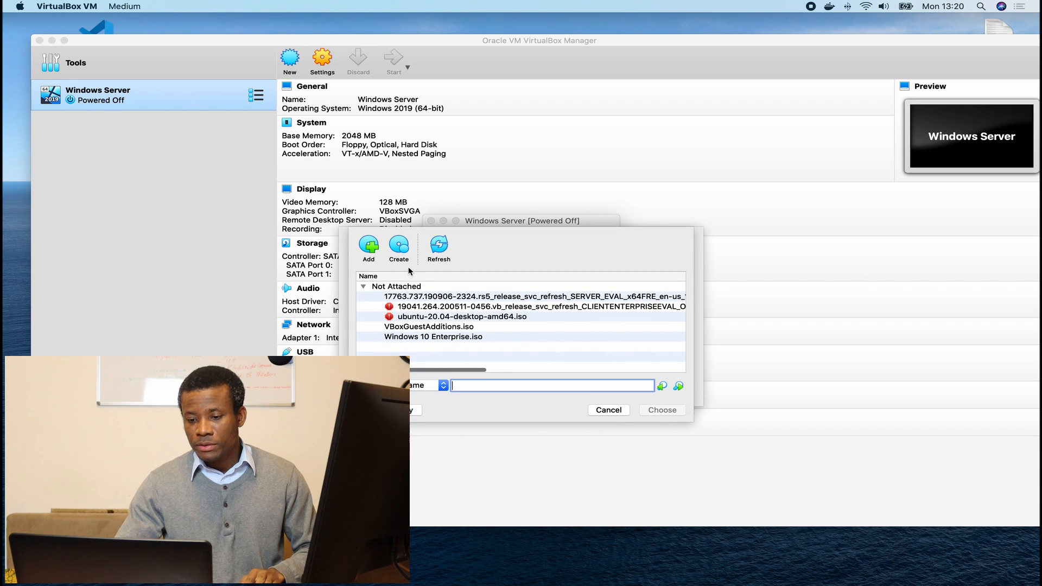
{"action": "left_click", "coordinate": [371, 249]}
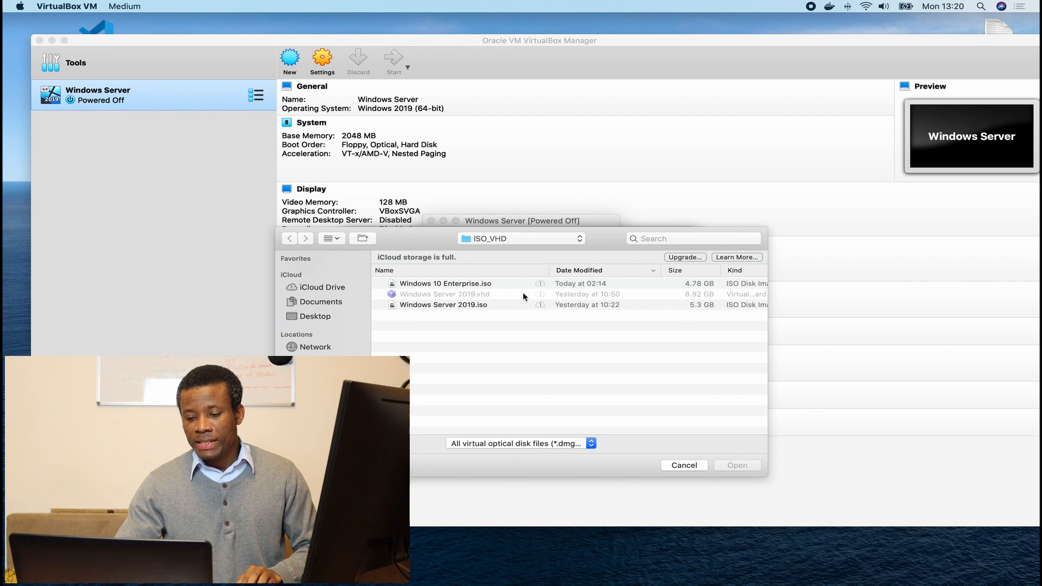
{"action": "left_click", "coordinate": [428, 306]}
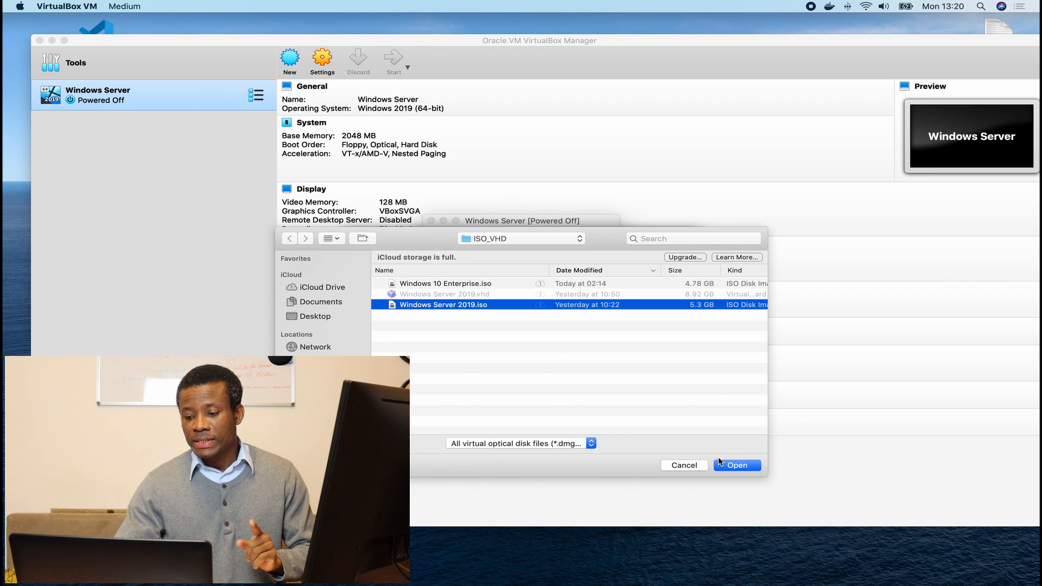
{"action": "left_click", "coordinate": [740, 465]}
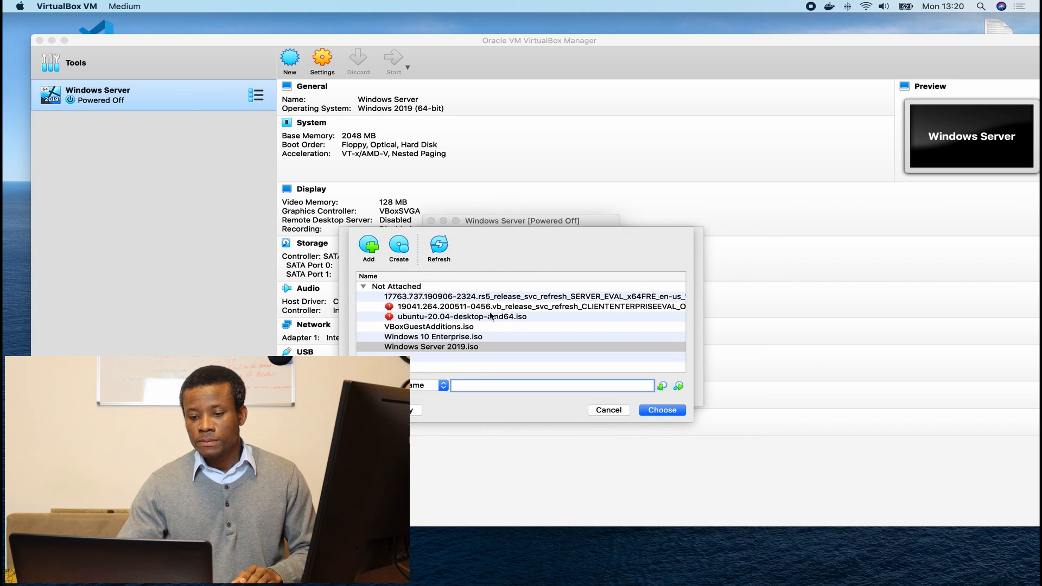
{"action": "left_click", "coordinate": [652, 410]}
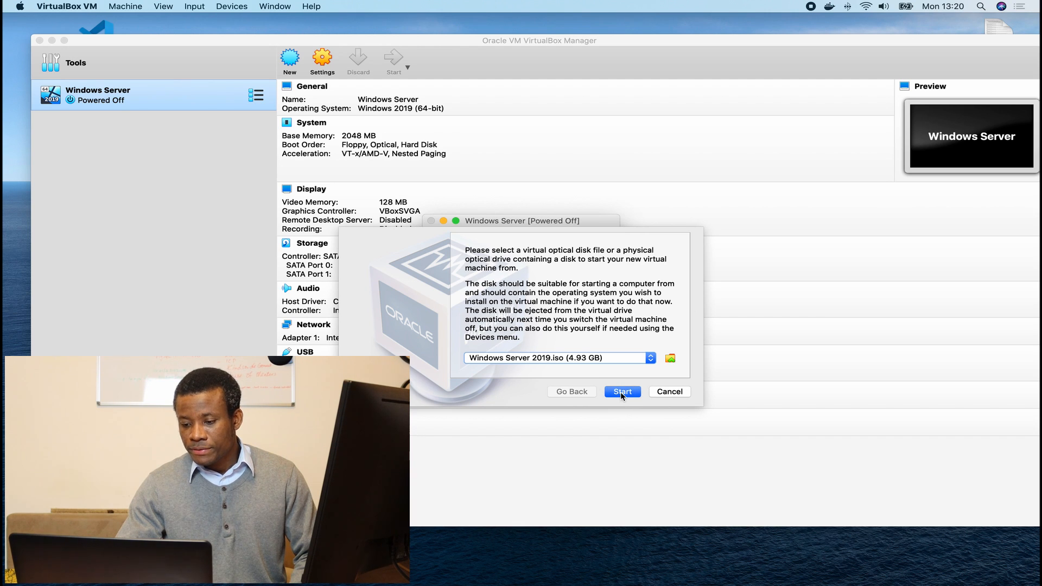
{"action": "left_click", "coordinate": [622, 392]}
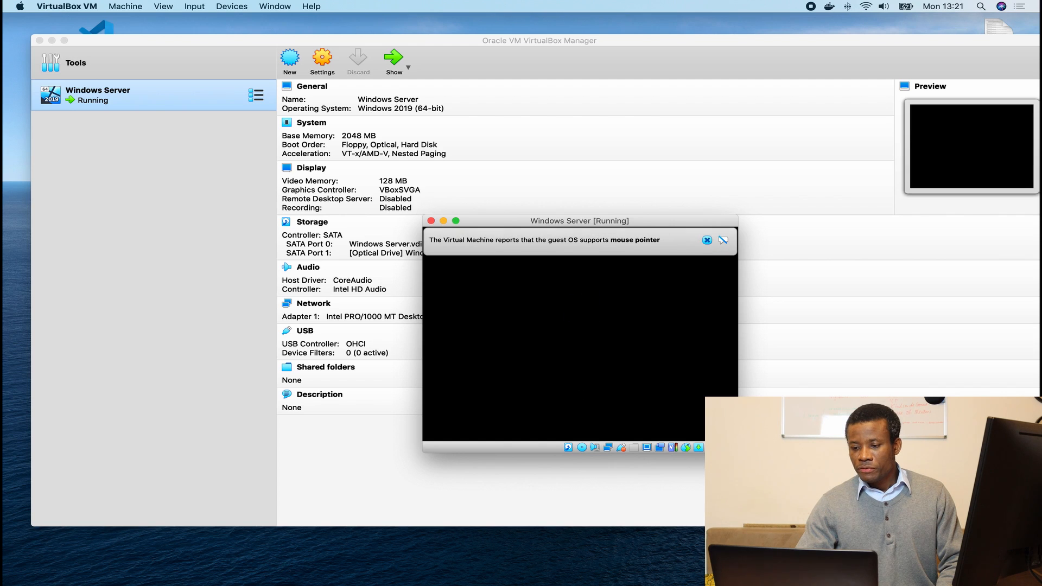
Accept the default language settings and begin the Windows Server installation.
{"action": "left_click", "coordinate": [707, 240]}
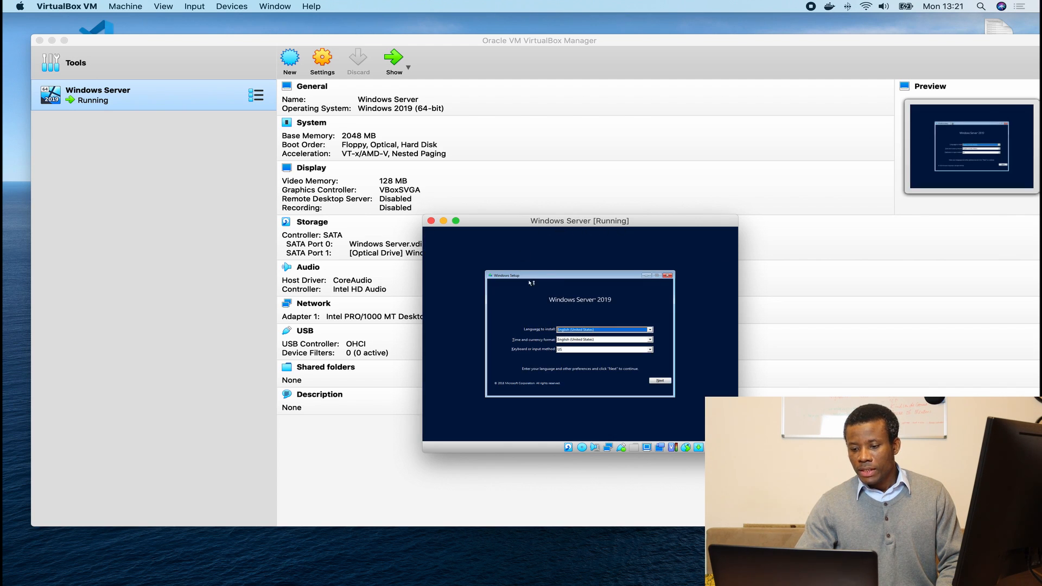
{"action": "left_click_drag", "start_coordinate": [463, 192], "coordinate": [385, 124]}
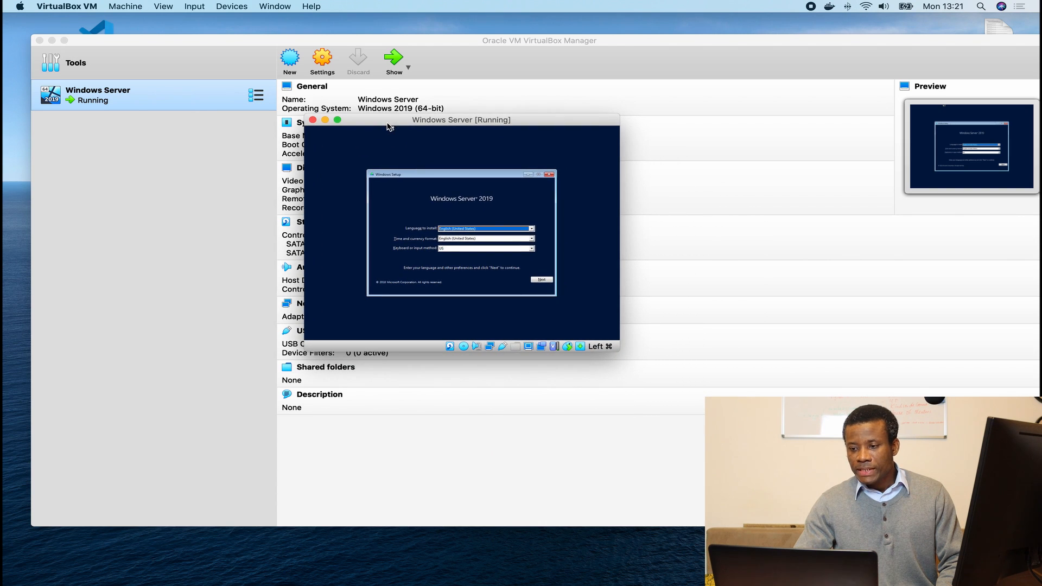
{"action": "left_click", "coordinate": [542, 279]}
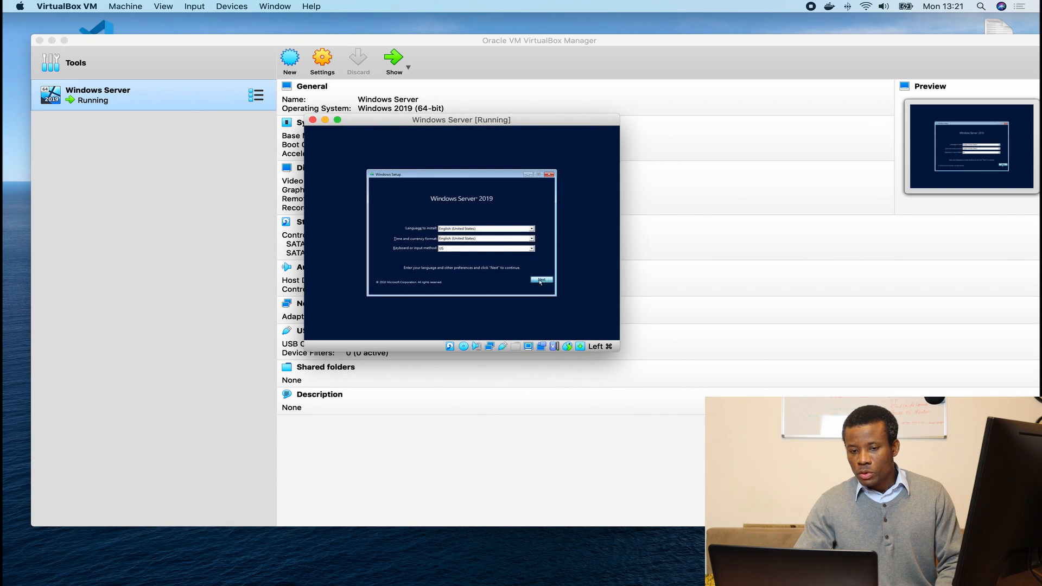
{"action": "left_click", "coordinate": [453, 238]}
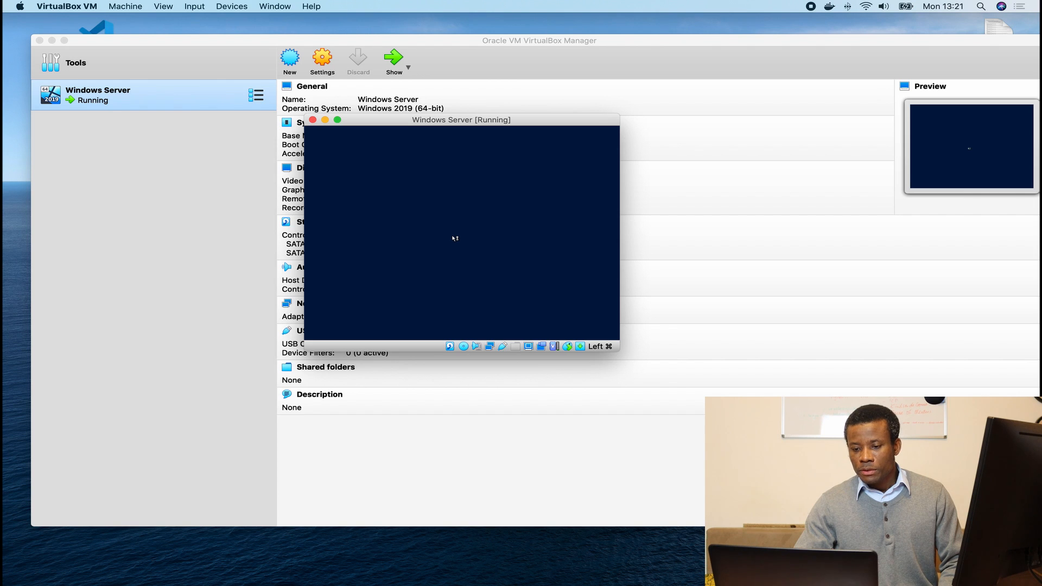
Switch the VM display to Scaled Mode and enlarge the window.
{"action": "left_click", "coordinate": [126, 6]}
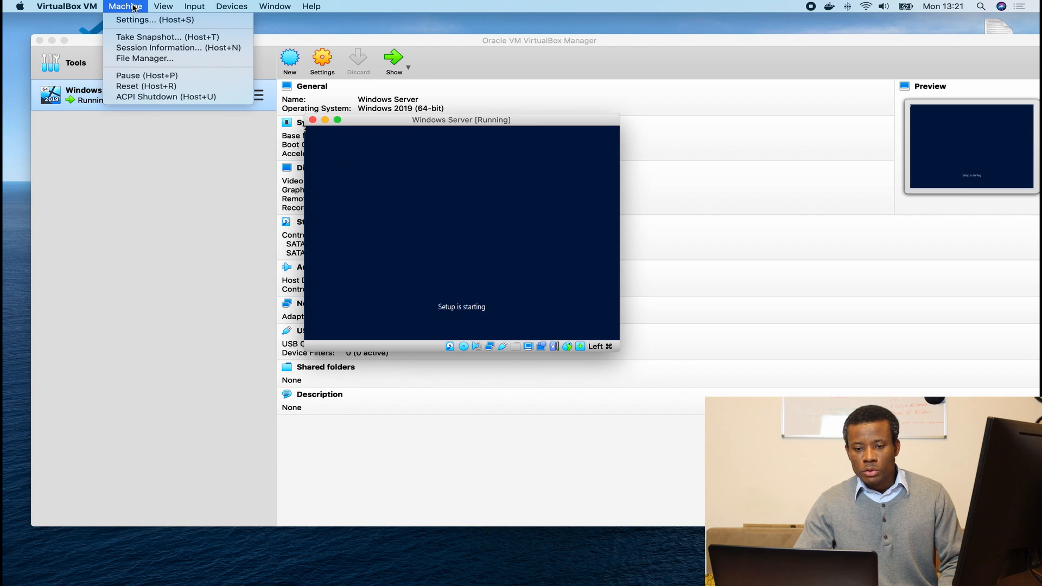
{"action": "mouse_move", "coordinate": [162, 6]}
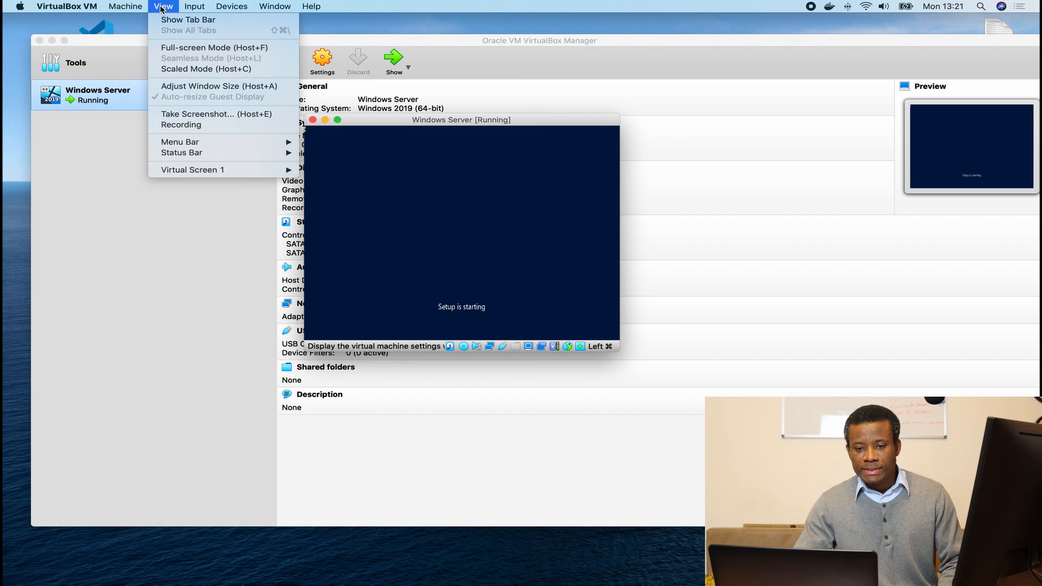
{"action": "left_click", "coordinate": [173, 68]}
{"action": "left_click", "coordinate": [478, 247]}
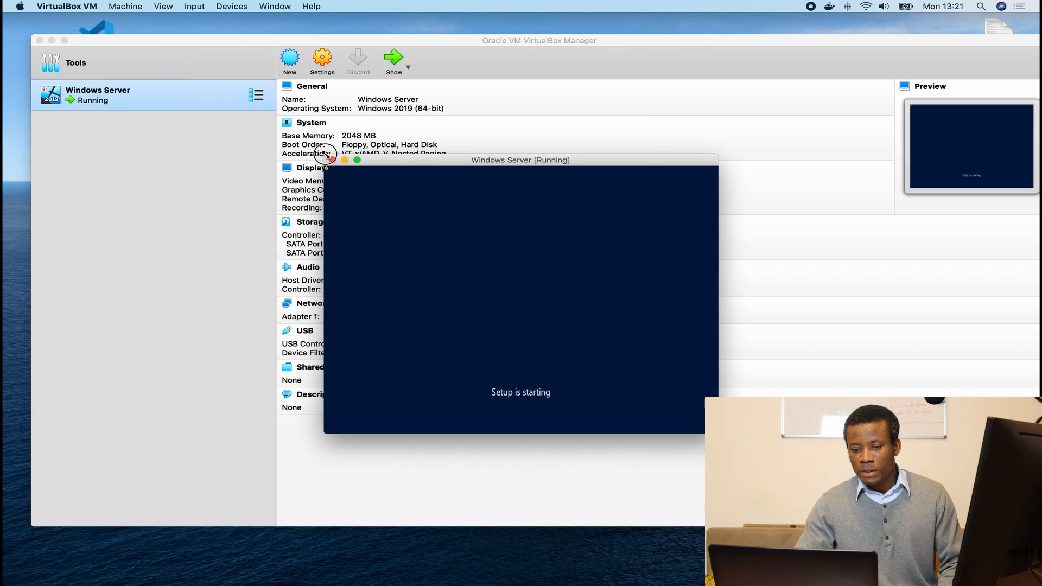
{"action": "left_click_drag", "start_coordinate": [326, 157], "coordinate": [210, 89]}
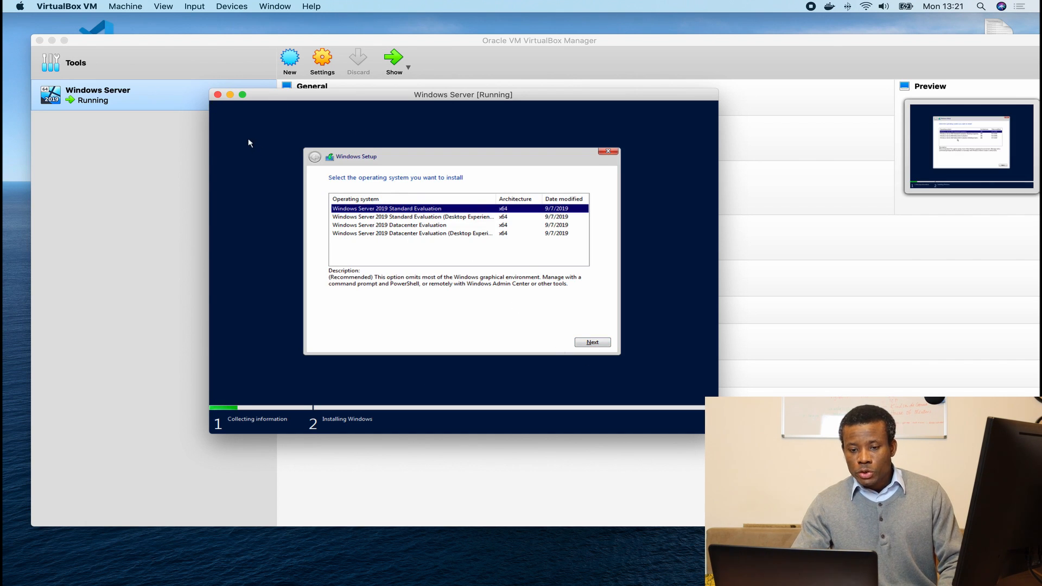
Enlarge the VM window and pick Windows Server 2019 Standard Evaluation (Desktop Experience).
{"action": "left_click_drag", "start_coordinate": [209, 89], "coordinate": [143, 46]}
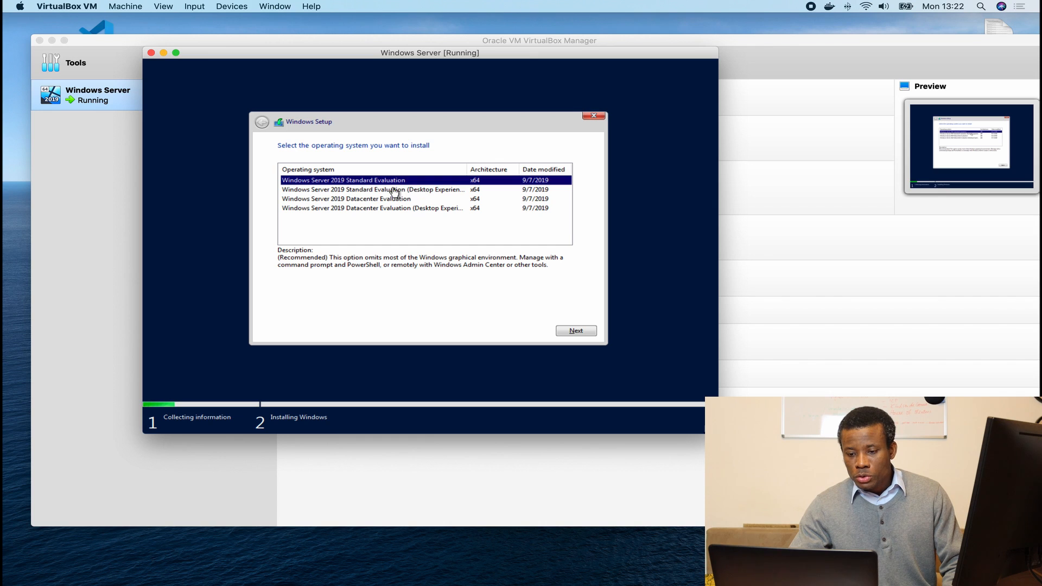
{"action": "left_click", "coordinate": [374, 190]}
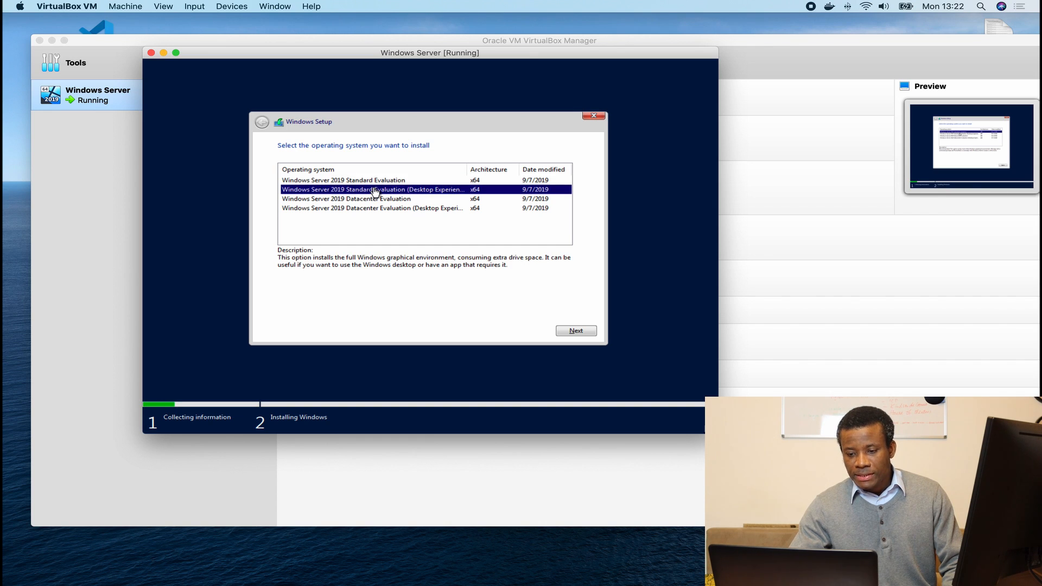
{"action": "left_click", "coordinate": [564, 331]}
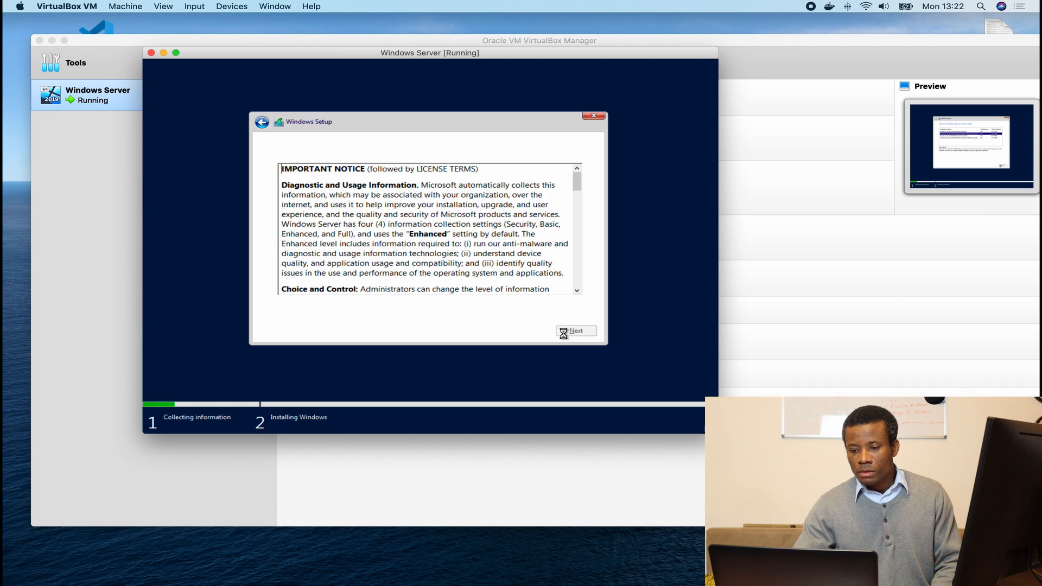
Accept the license terms and start a Custom: Install Windows only installation.
{"action": "left_click", "coordinate": [334, 312]}
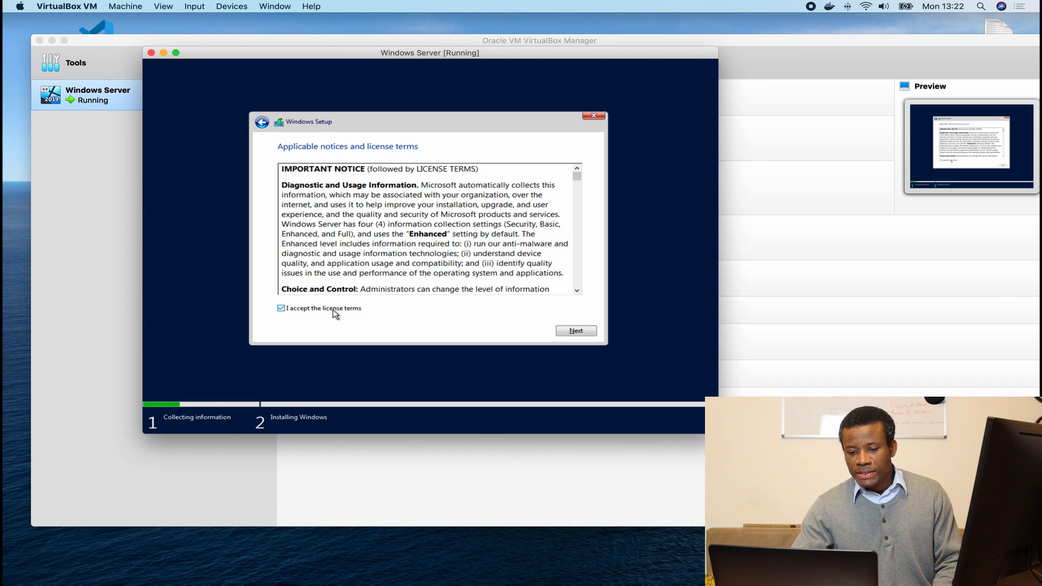
{"action": "left_click", "coordinate": [576, 331]}
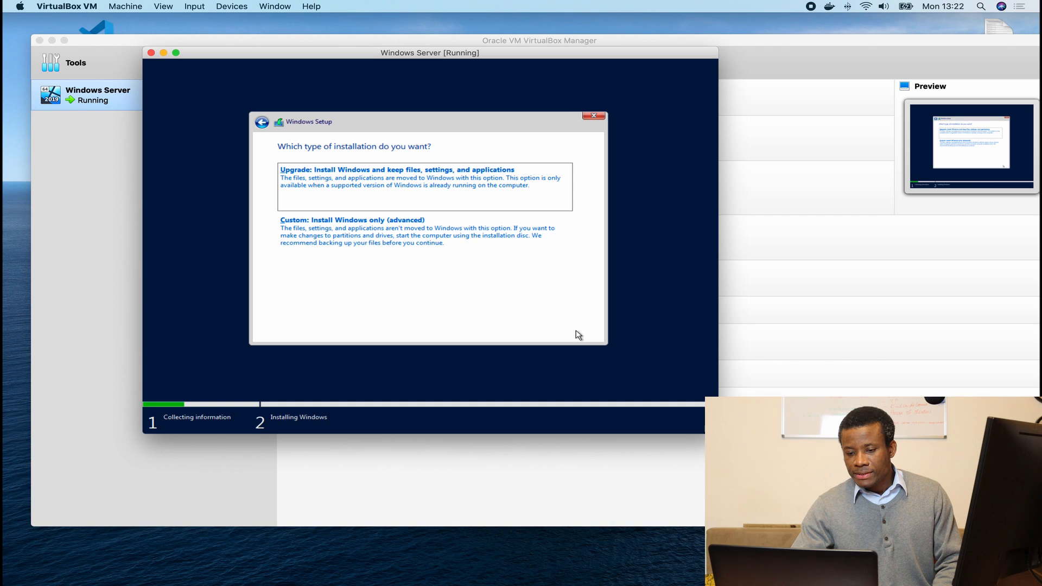
{"action": "left_click", "coordinate": [365, 246]}
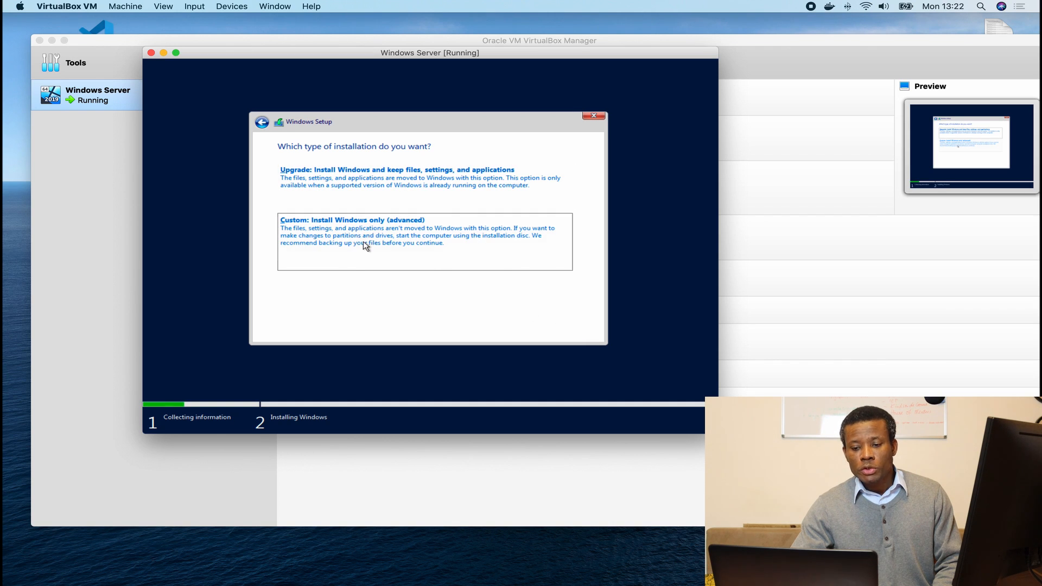
{"action": "left_click", "coordinate": [559, 332]}
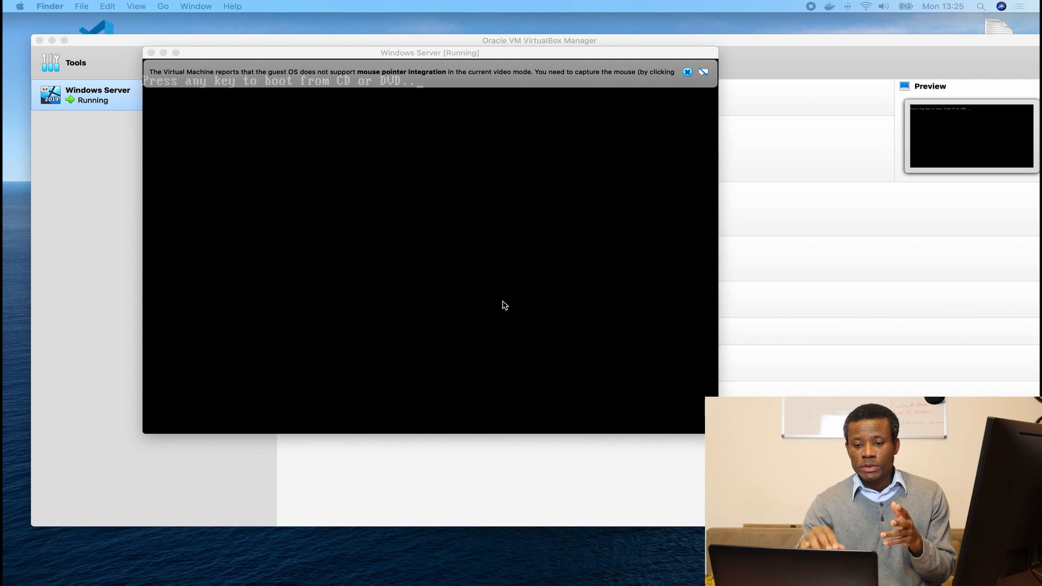
Dismiss the mouse-integration notices and answer the boot prompt so Windows finishes booting.
{"action": "left_click", "coordinate": [687, 72]}
{"action": "key", "text": "Return"}
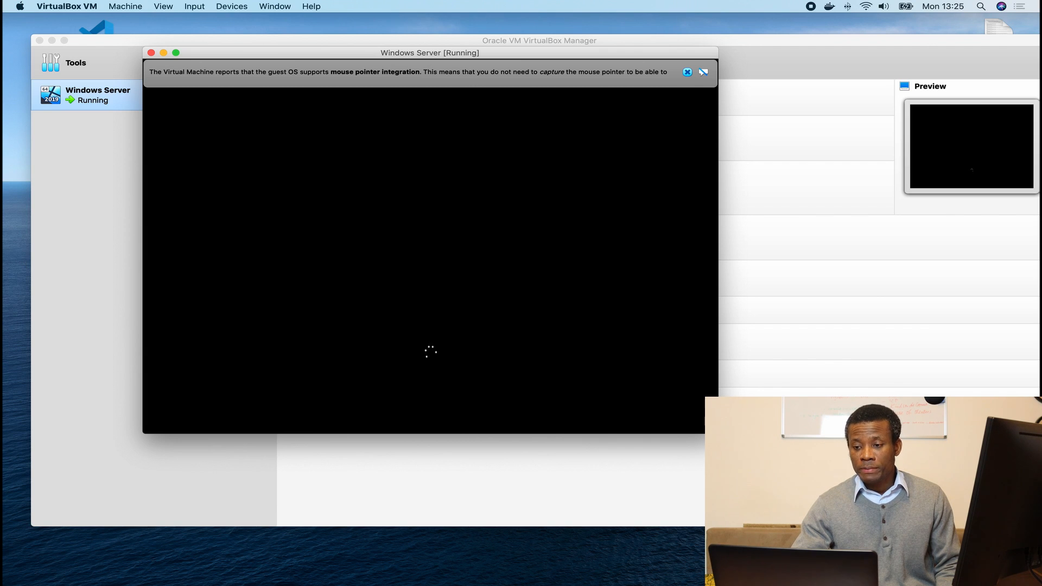
{"action": "left_click", "coordinate": [687, 72]}
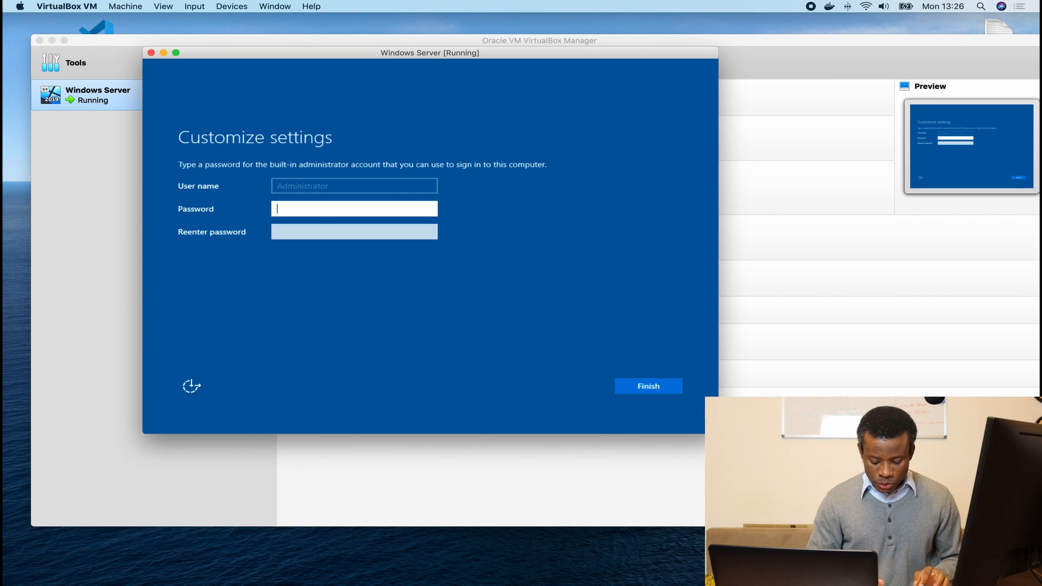
Enter the Administrator password, re-enter it to confirm, and submit.
{"action": "type", "text": "•••••"}
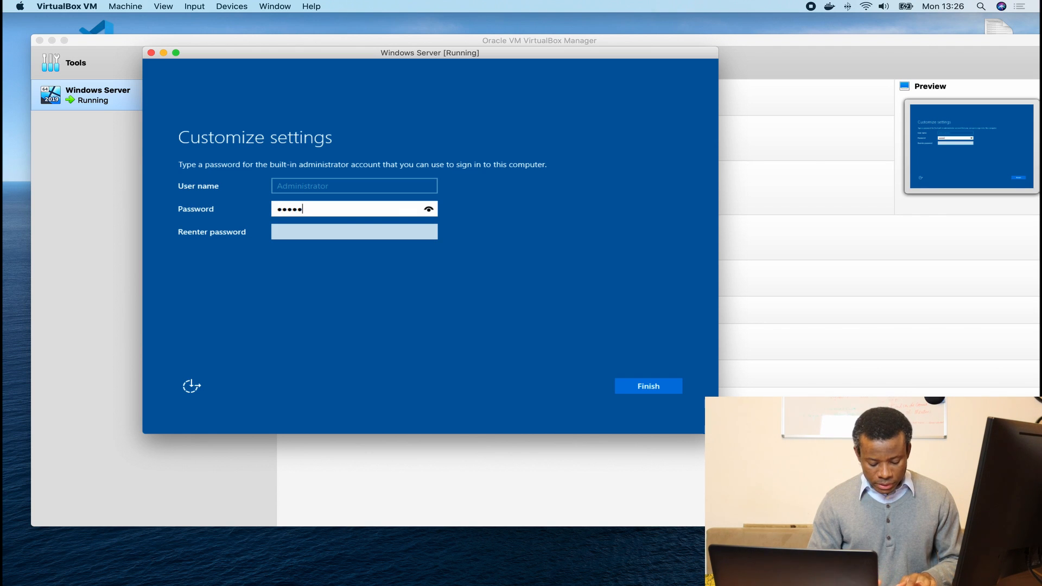
{"action": "type", "text": "••••••"}
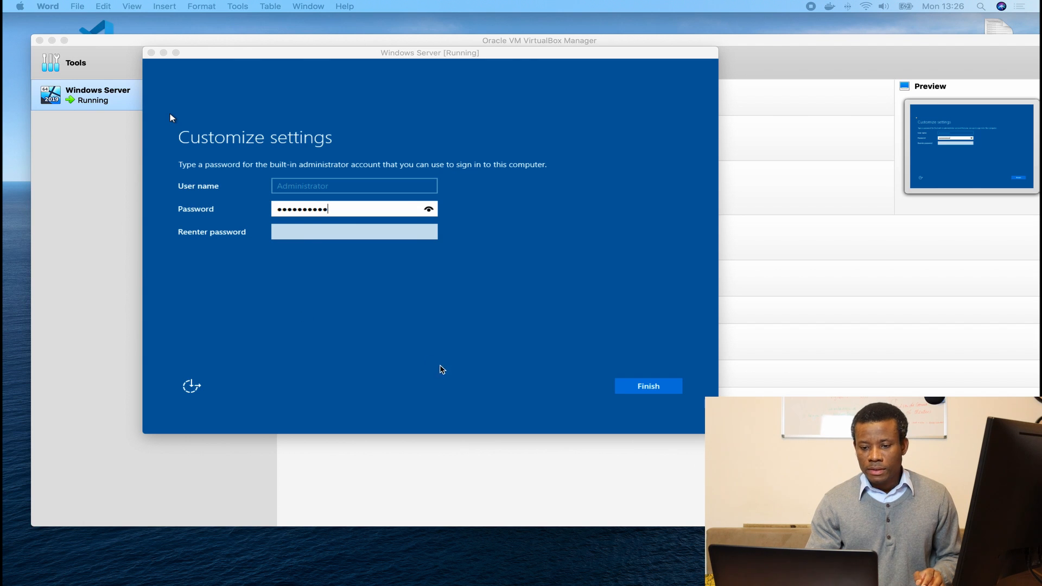
{"action": "left_click", "coordinate": [375, 208]}
{"action": "left_click", "coordinate": [318, 209]}
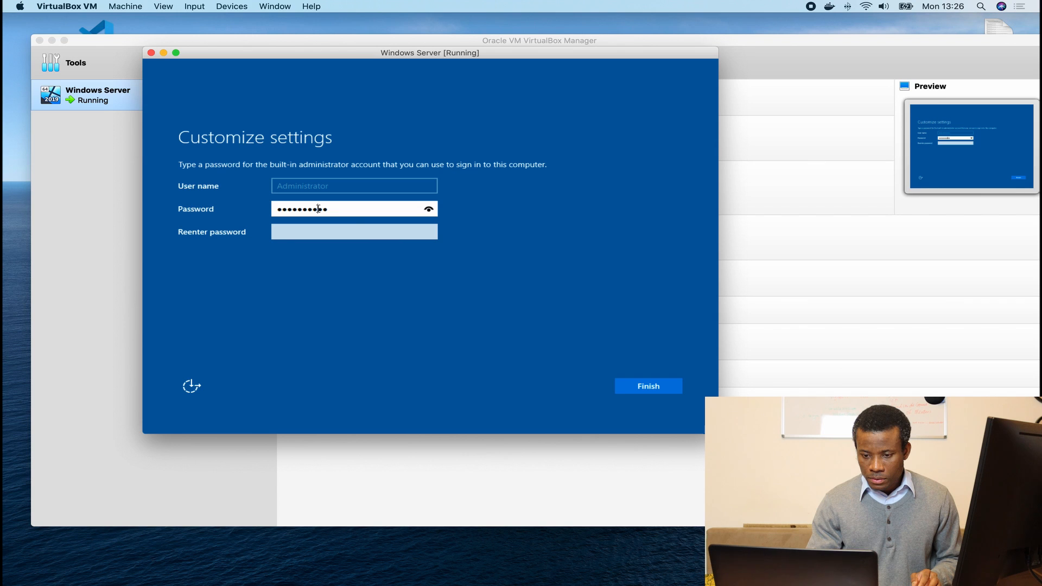
{"action": "left_click_drag", "start_coordinate": [343, 210], "coordinate": [247, 215]}
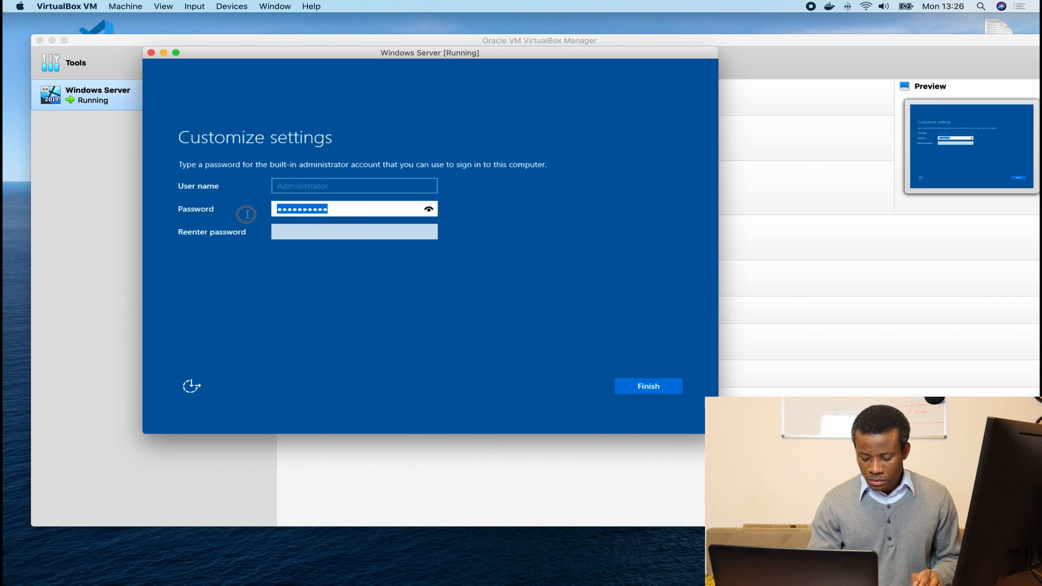
{"action": "type", "text": "••••"}
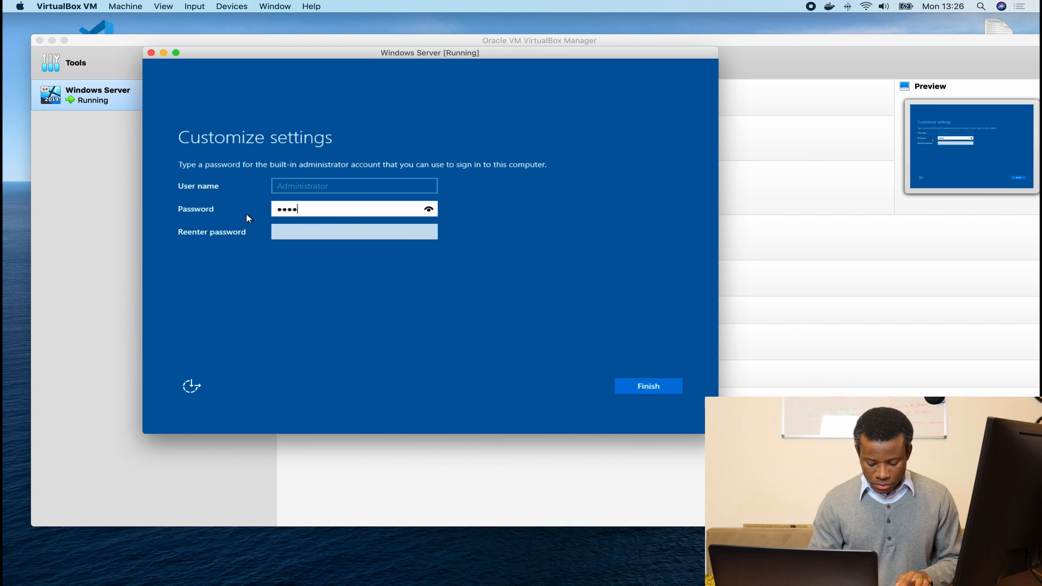
{"action": "type", "text": "•••••••"}
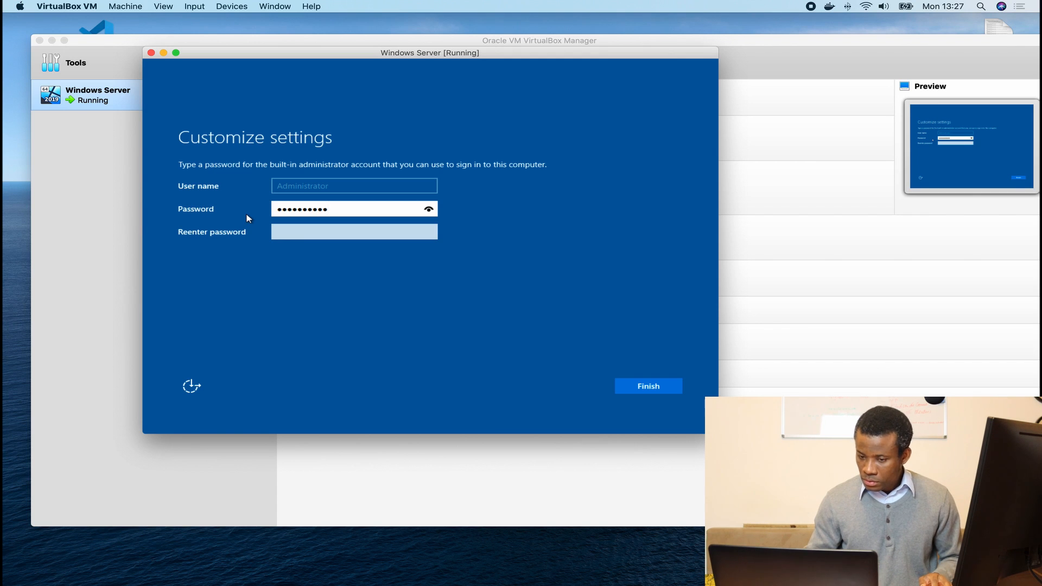
{"action": "key", "text": "Tab"}
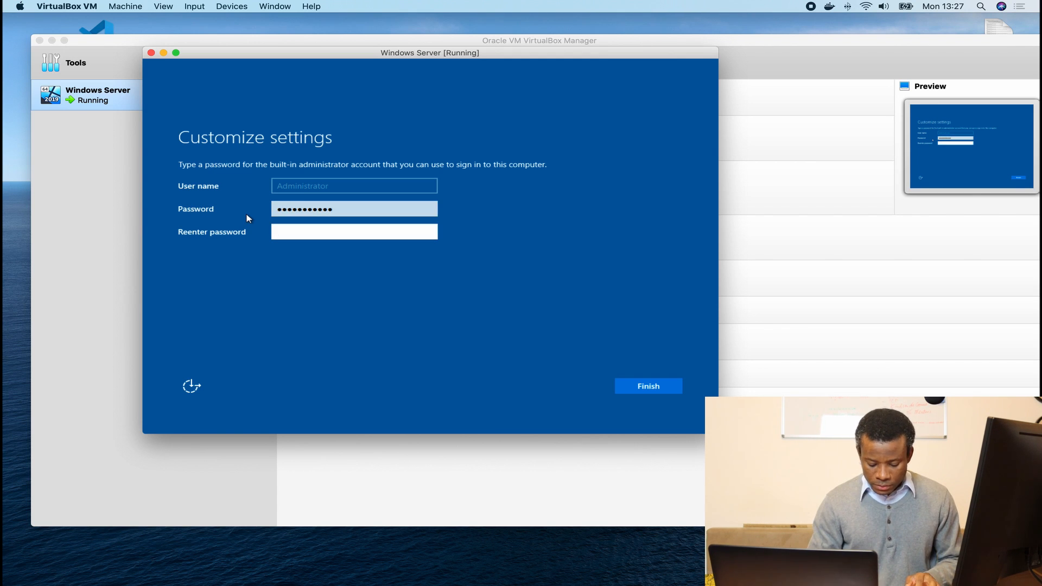
{"action": "type", "text": "•••••••••••"}
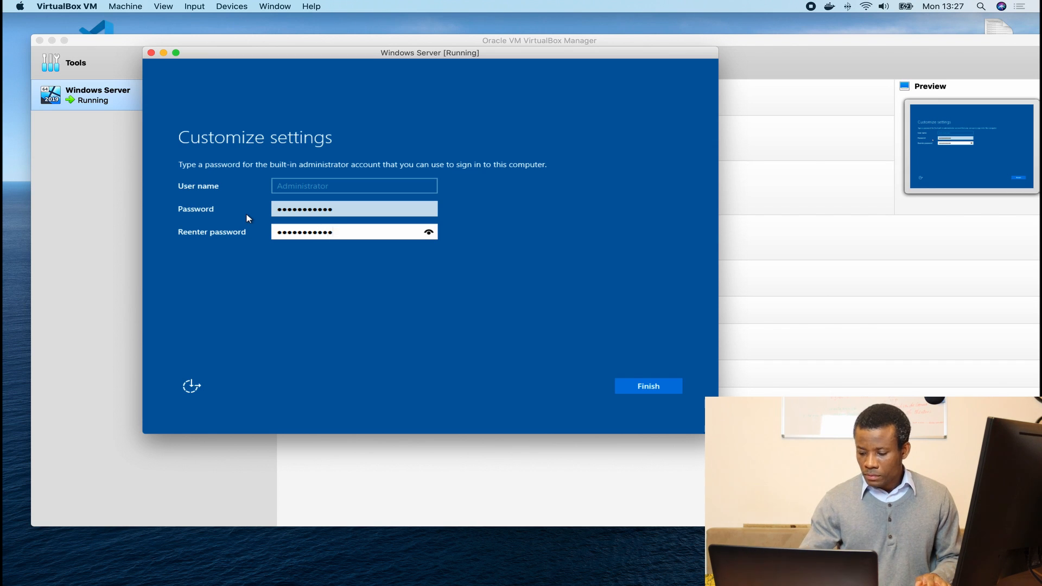
{"action": "key", "text": "Return"}
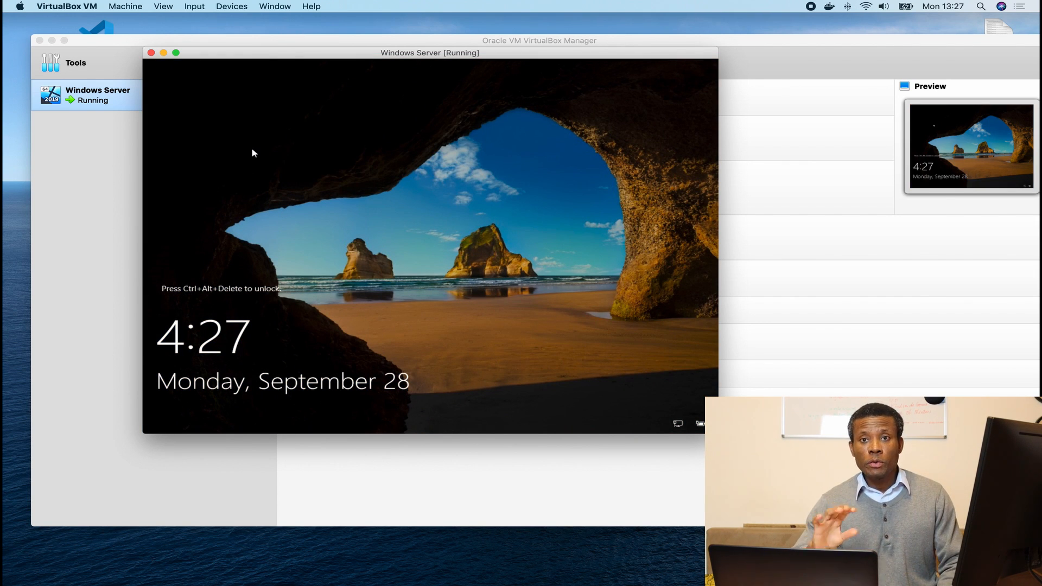
Send Ctrl-Alt-Del from the Input > Keyboard menu and sign in as Administrator with the password.
{"action": "left_click", "coordinate": [200, 7]}
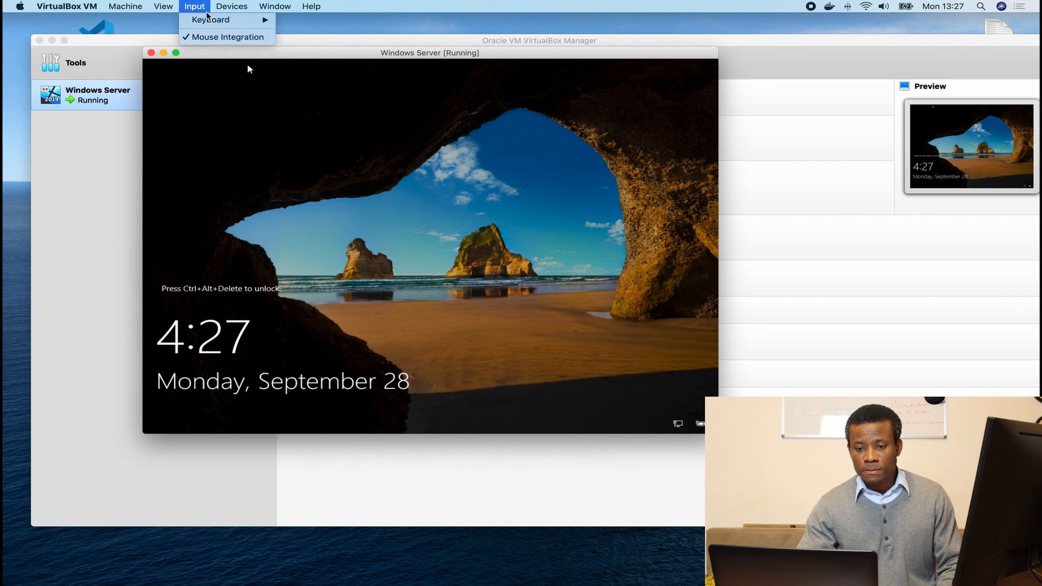
{"action": "mouse_move", "coordinate": [211, 21]}
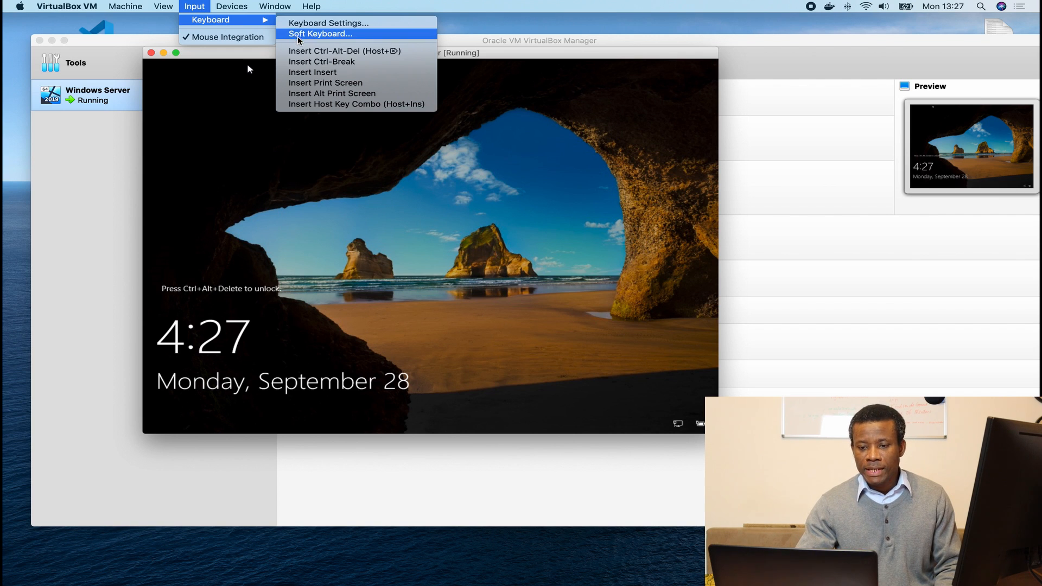
{"action": "mouse_move", "coordinate": [255, 20]}
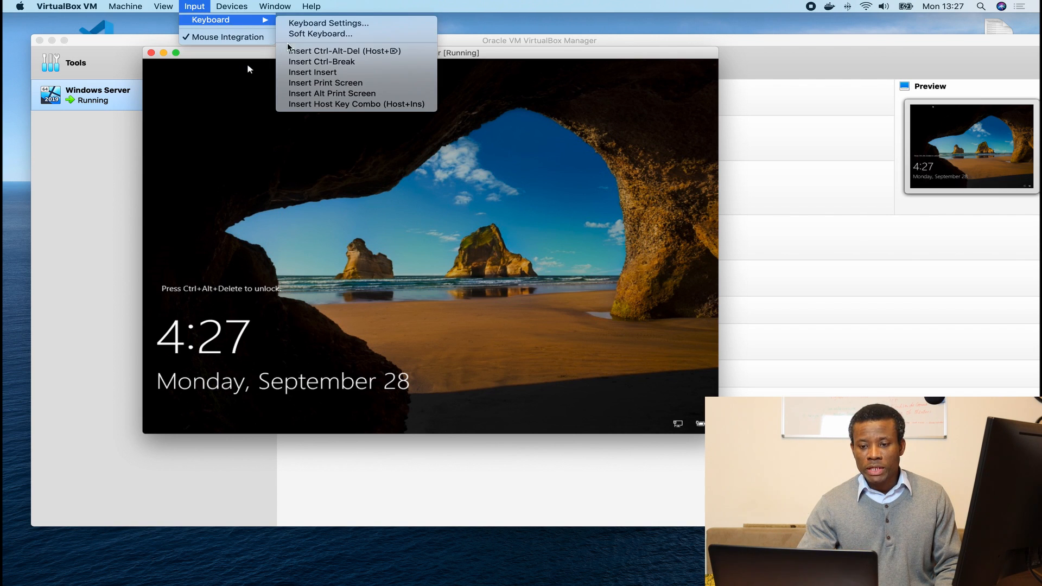
{"action": "left_click", "coordinate": [303, 50]}
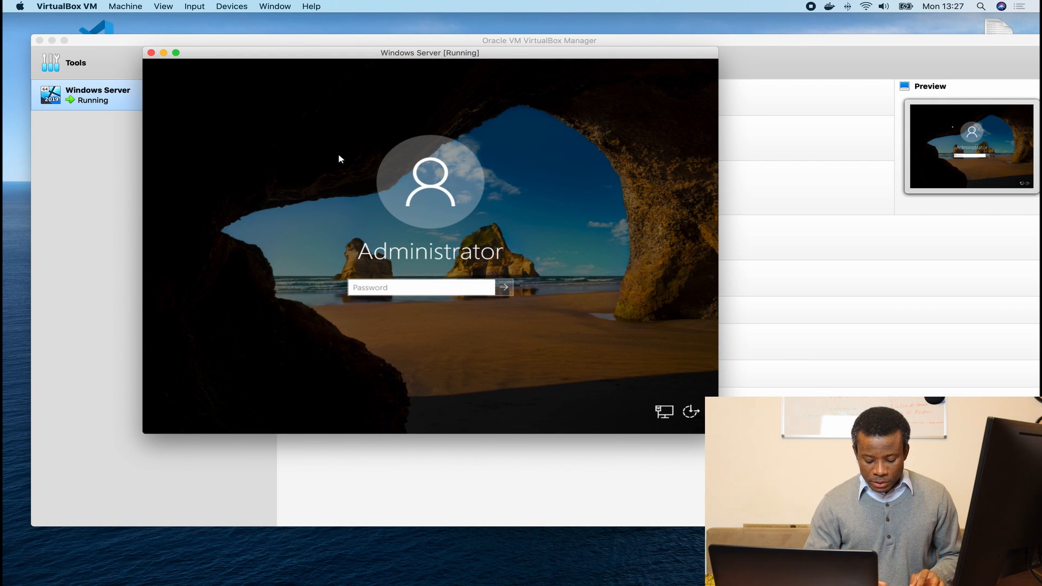
{"action": "type", "text": "••"}
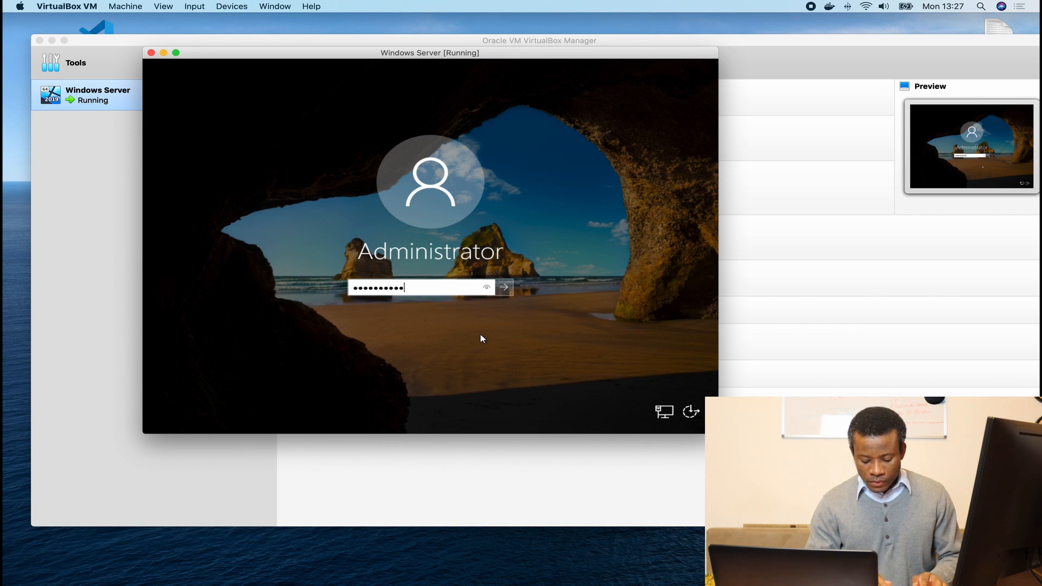
{"action": "key", "text": "Return"}
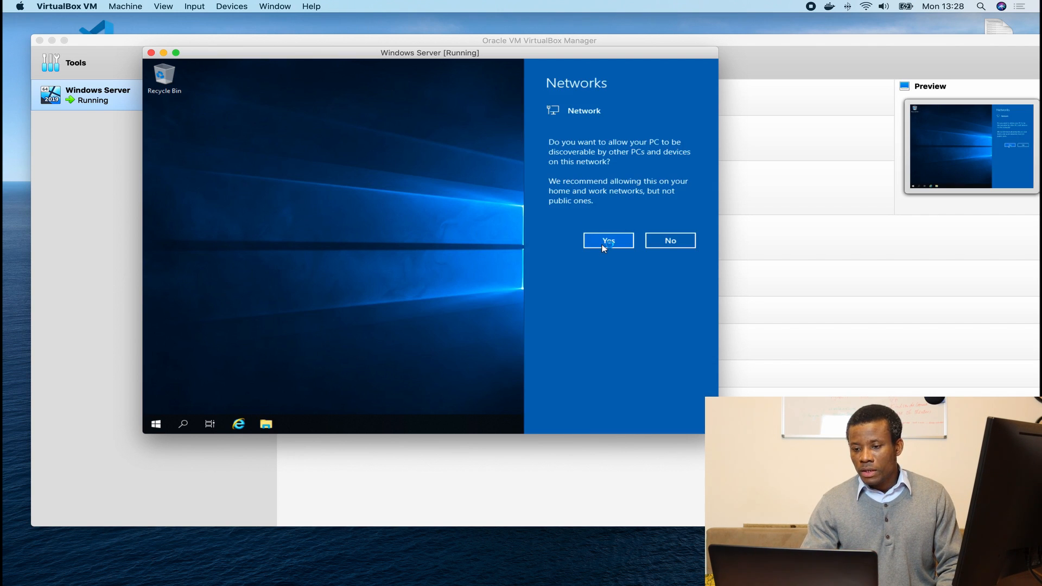
Allow network discovery, run the server VM full screen, and load VBoxGuestAdditions.iso into its optical drive.
{"action": "left_click", "coordinate": [621, 244]}
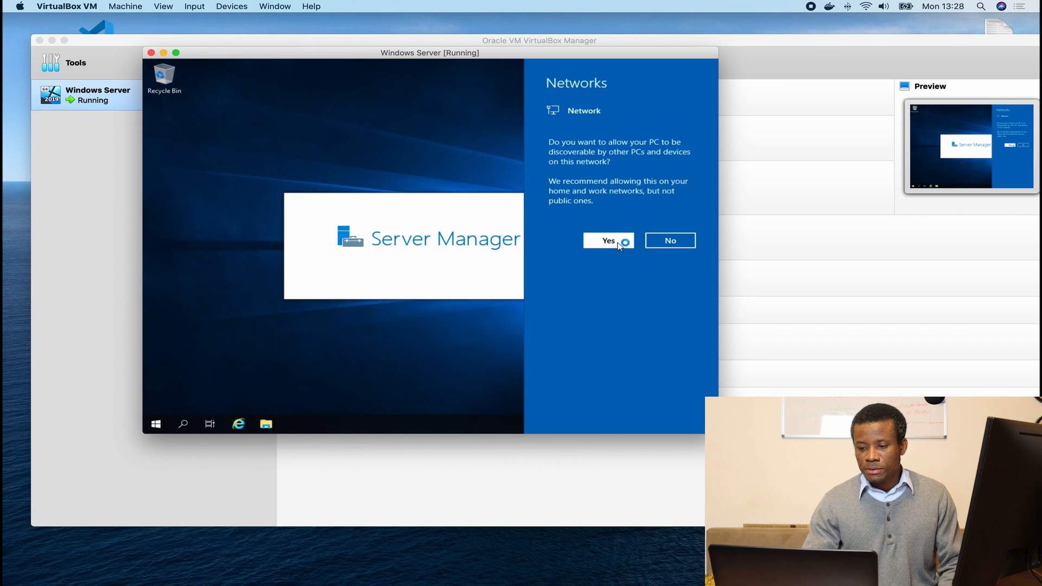
{"action": "left_click", "coordinate": [175, 52]}
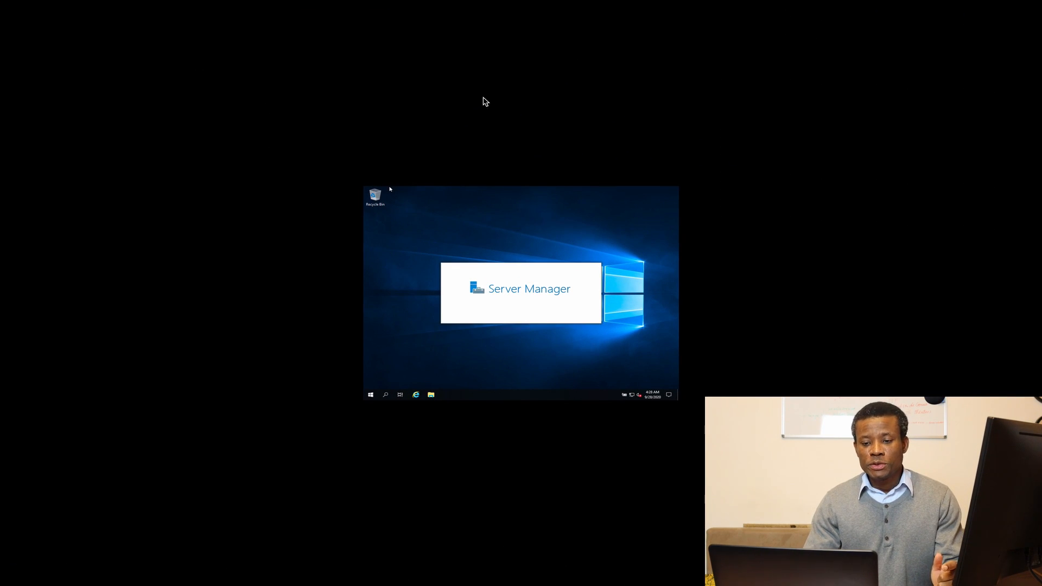
{"action": "mouse_move", "coordinate": [312, 3]}
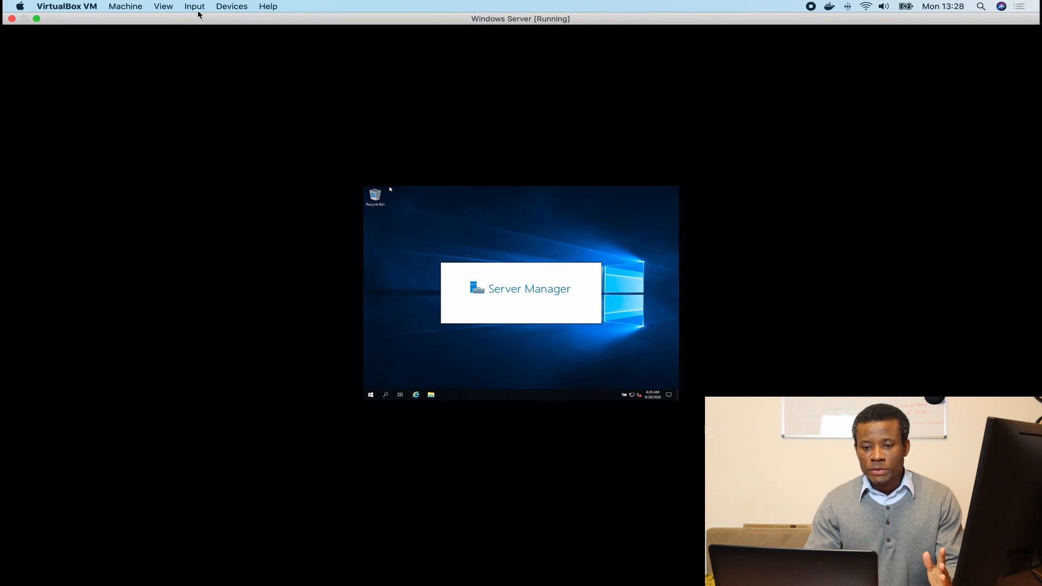
{"action": "left_click", "coordinate": [230, 7]}
{"action": "mouse_move", "coordinate": [294, 24]}
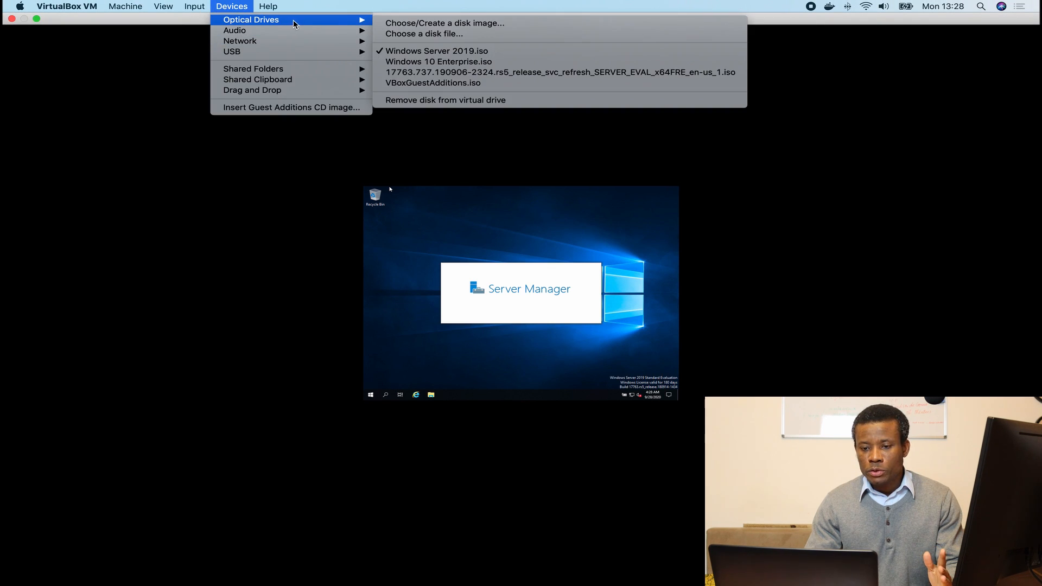
{"action": "left_click", "coordinate": [405, 84]}
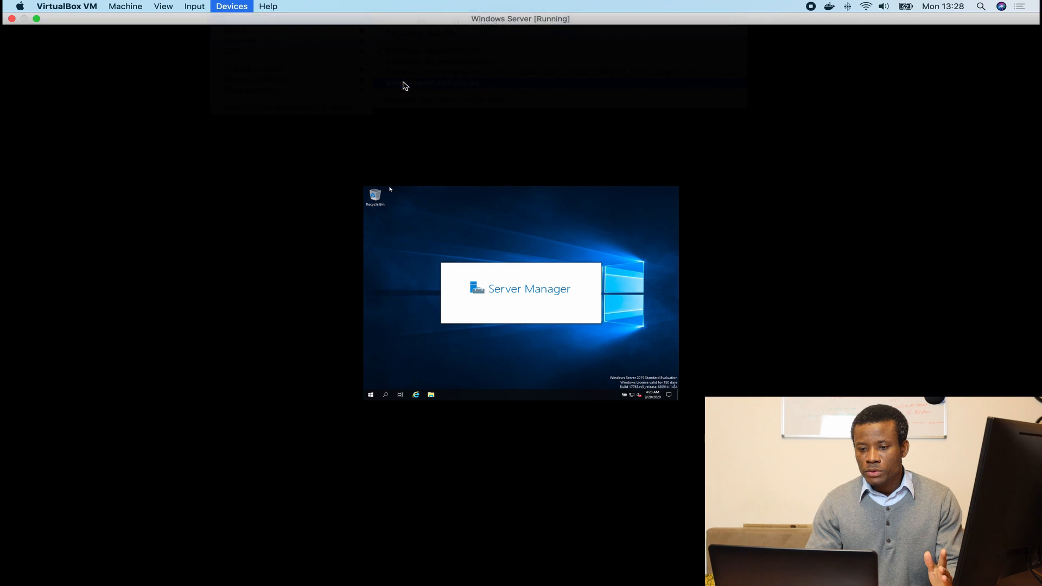
Insert the Guest Additions CD image and dismiss the Windows Admin Center notice.
{"action": "mouse_move", "coordinate": [333, 3]}
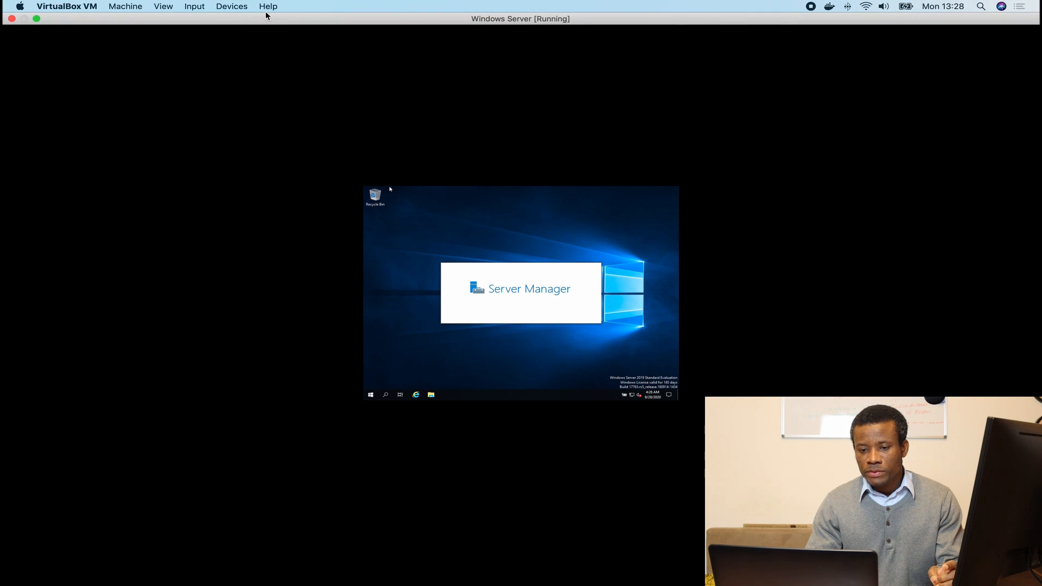
{"action": "left_click", "coordinate": [226, 6]}
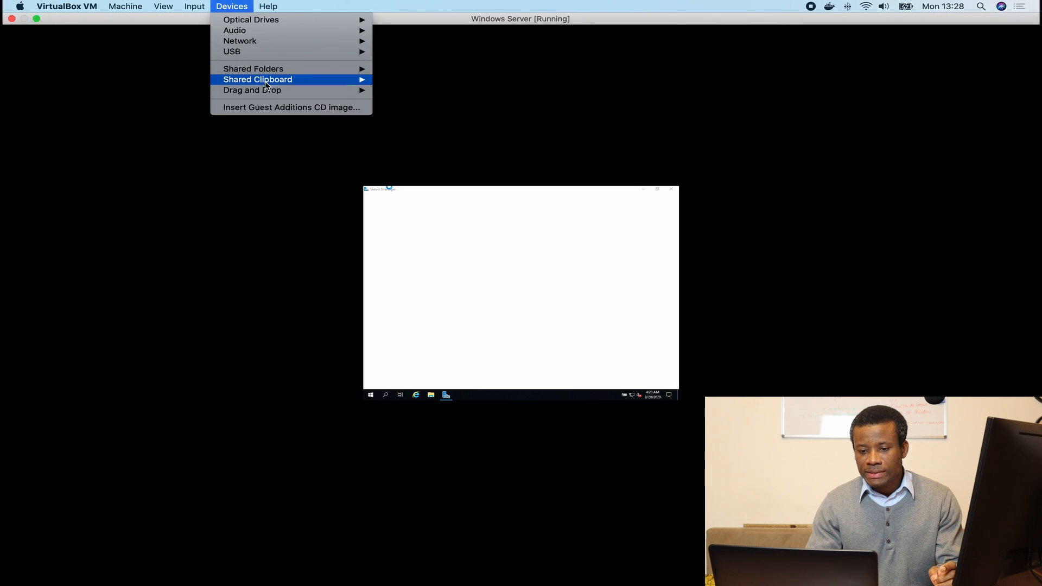
{"action": "left_click", "coordinate": [277, 108]}
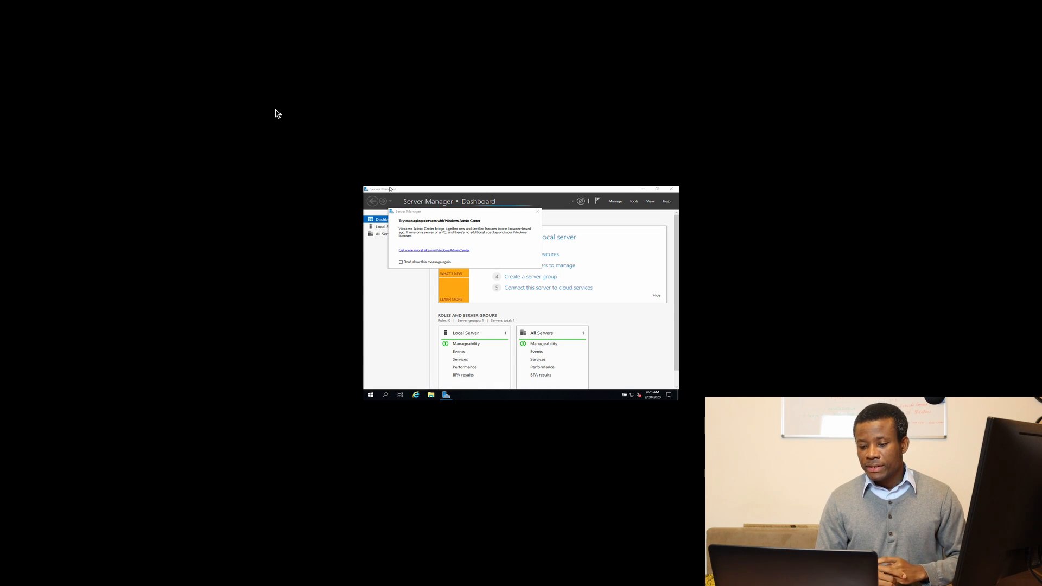
{"action": "left_click", "coordinate": [537, 211]}
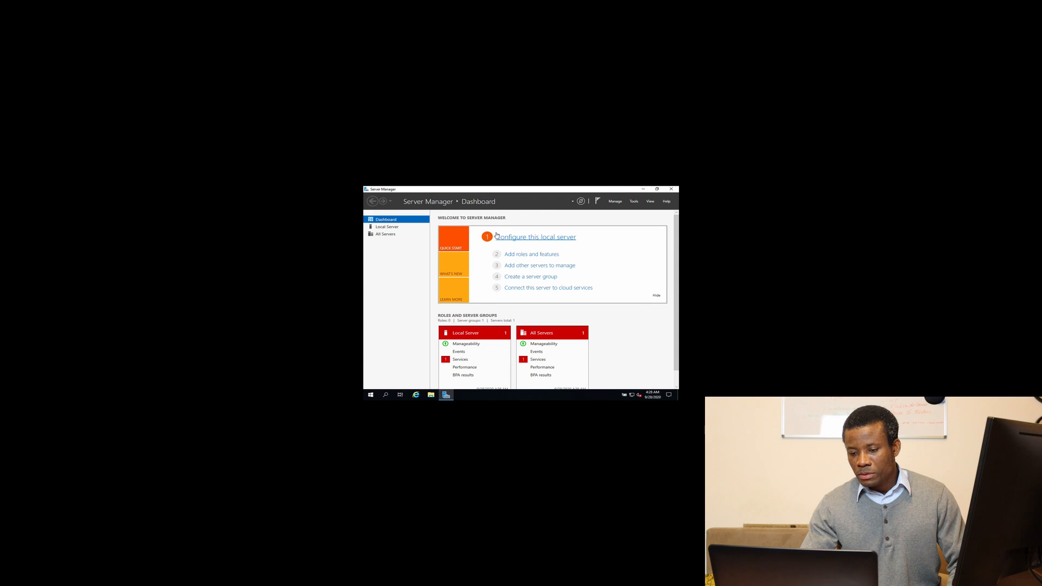
Select VBoxGuestAdditions.iso as the VM's optical drive disc.
{"action": "mouse_move", "coordinate": [330, 3]}
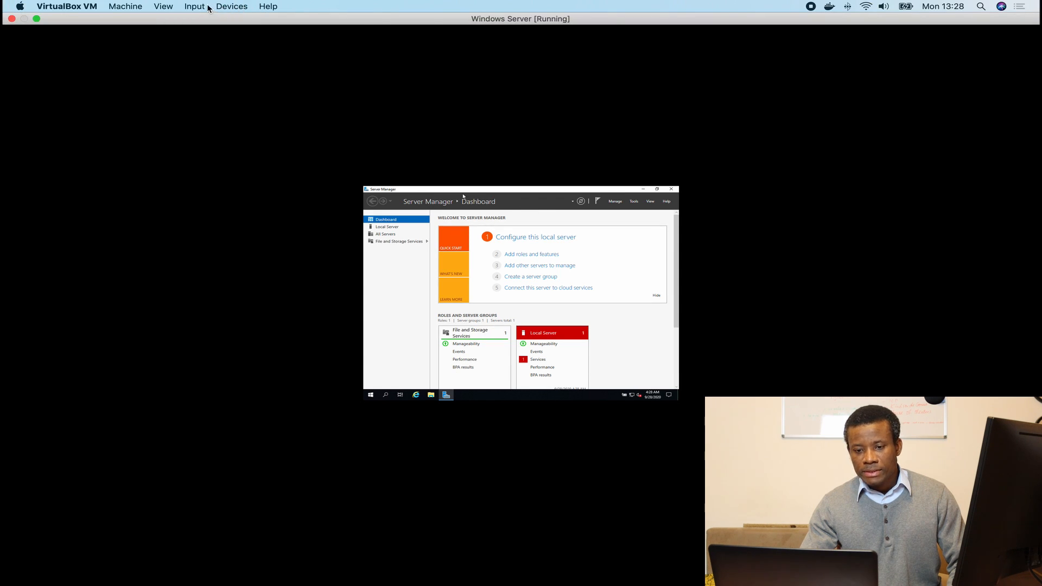
{"action": "left_click", "coordinate": [223, 7]}
{"action": "mouse_move", "coordinate": [235, 21]}
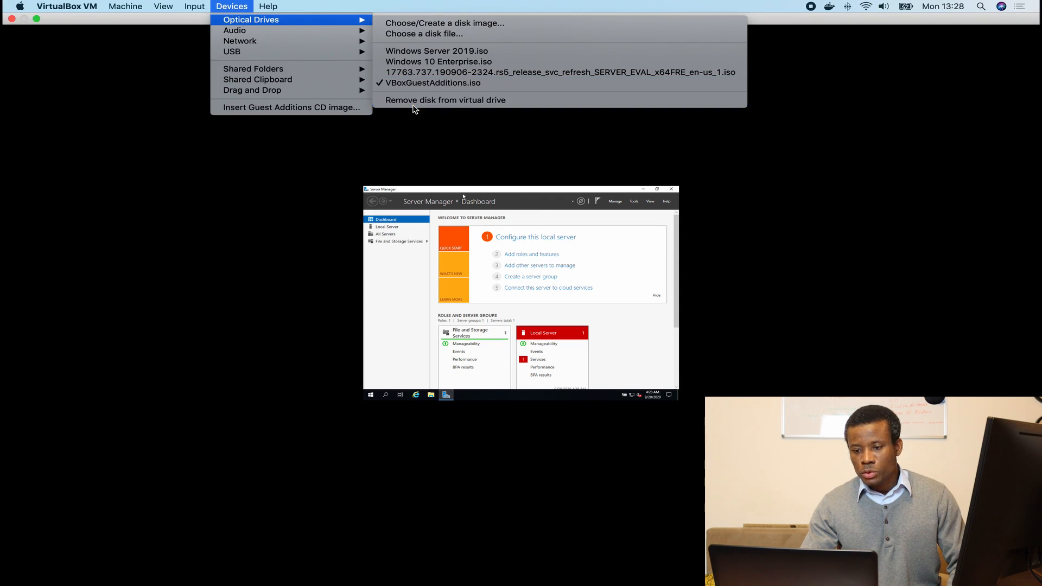
{"action": "left_click", "coordinate": [402, 84]}
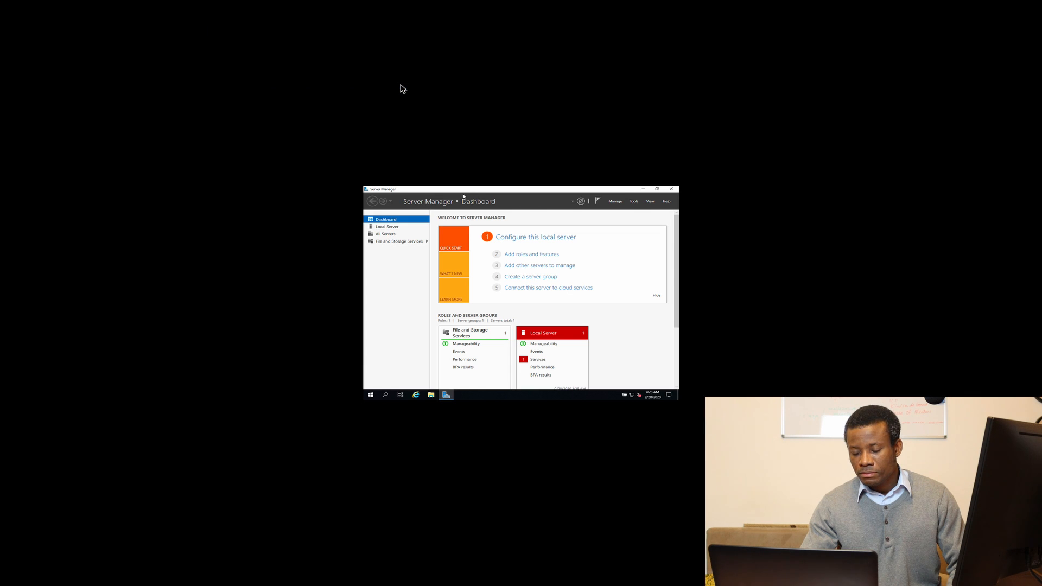
Insert the Guest Additions CD image and bring up the CD Drive (D:) action choices.
{"action": "mouse_move", "coordinate": [271, 2]}
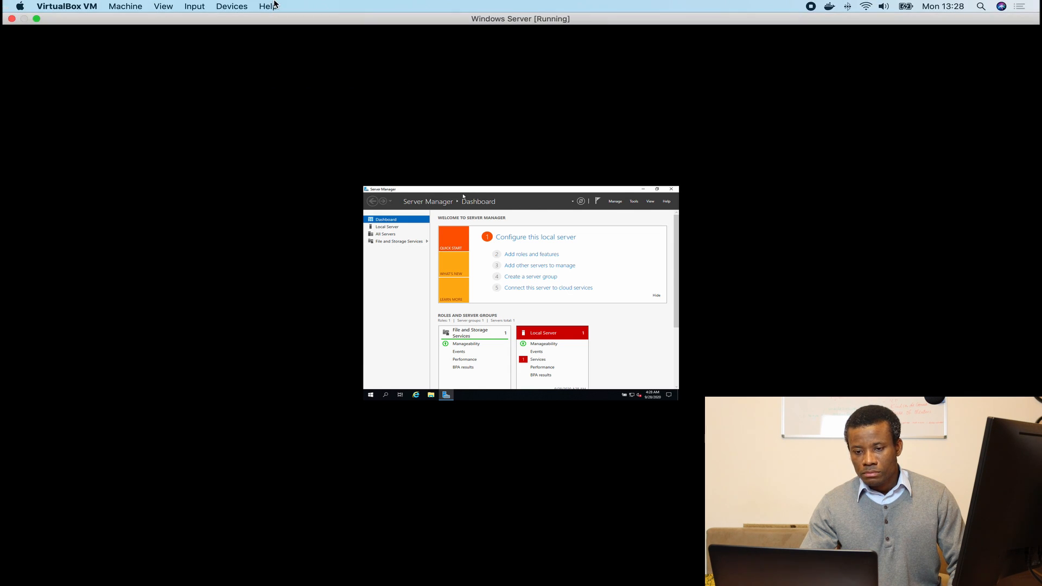
{"action": "left_click", "coordinate": [219, 7]}
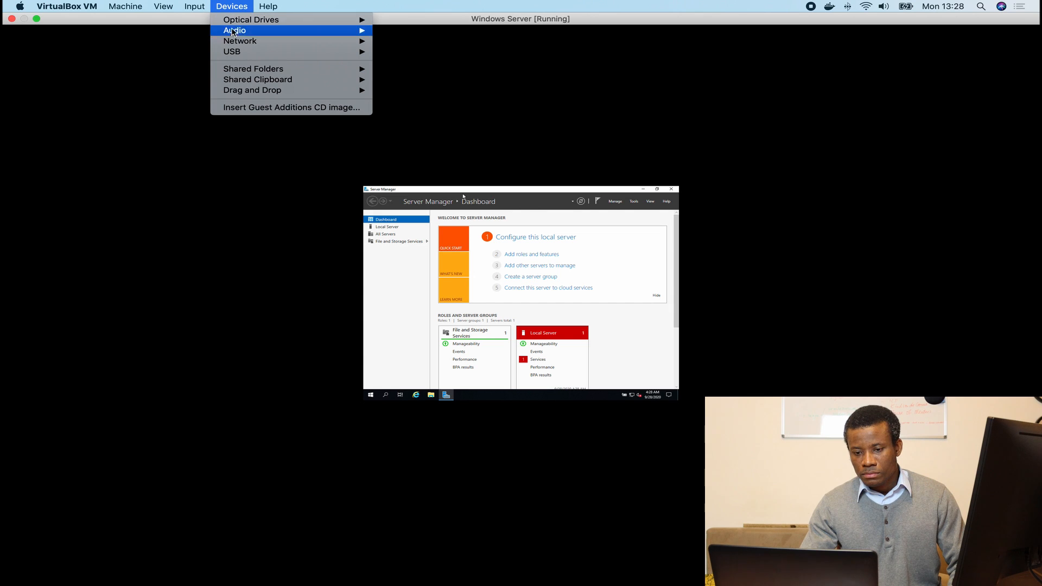
{"action": "left_click", "coordinate": [261, 108]}
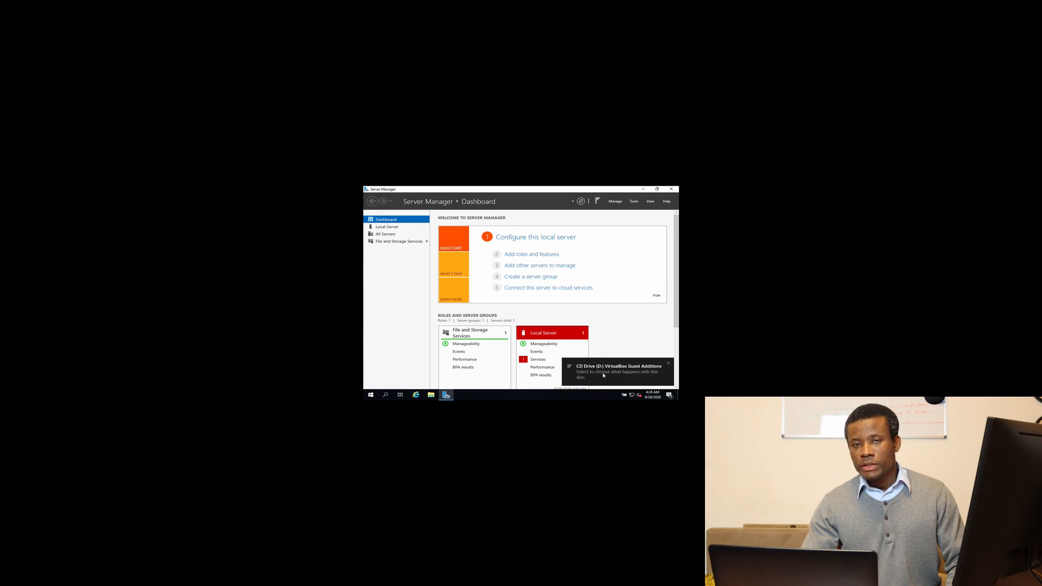
{"action": "left_click", "coordinate": [603, 375]}
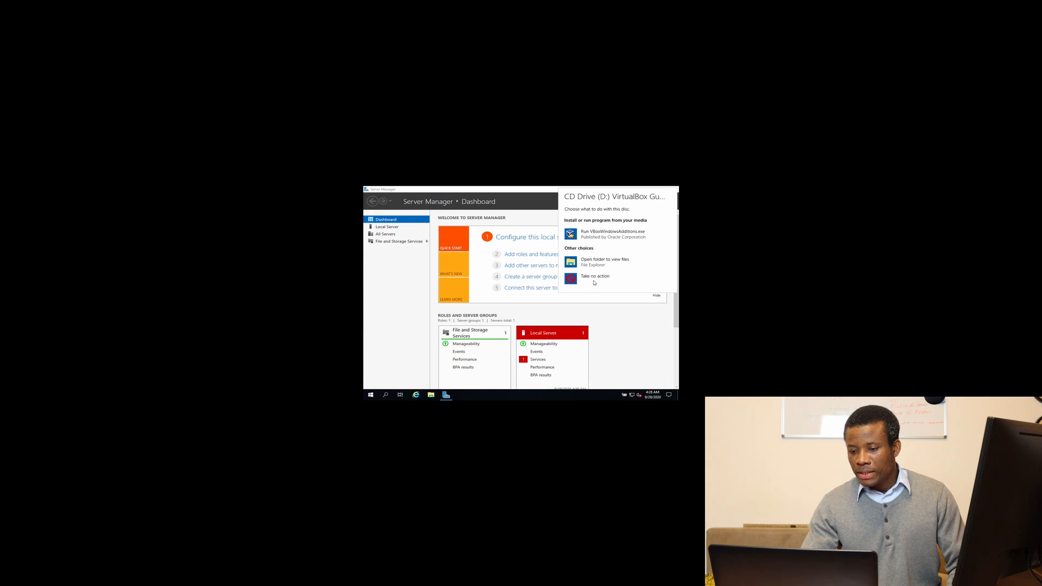
Run VBoxWindowsAdditions.exe with default location and components, allow Oracle drivers, and reboot now.
{"action": "left_click", "coordinate": [593, 235]}
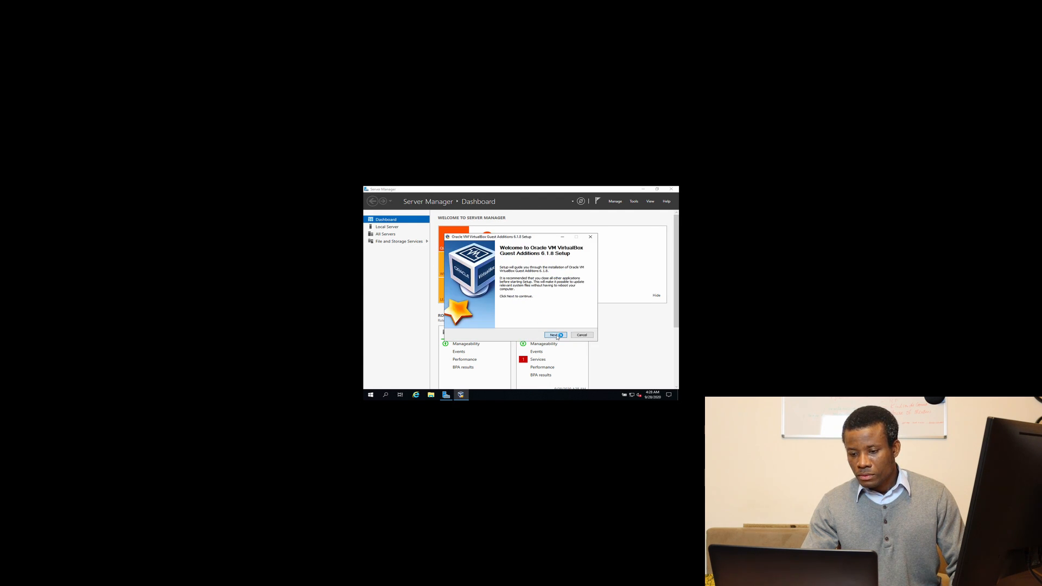
{"action": "left_click", "coordinate": [555, 335]}
{"action": "left_click", "coordinate": [555, 335]}
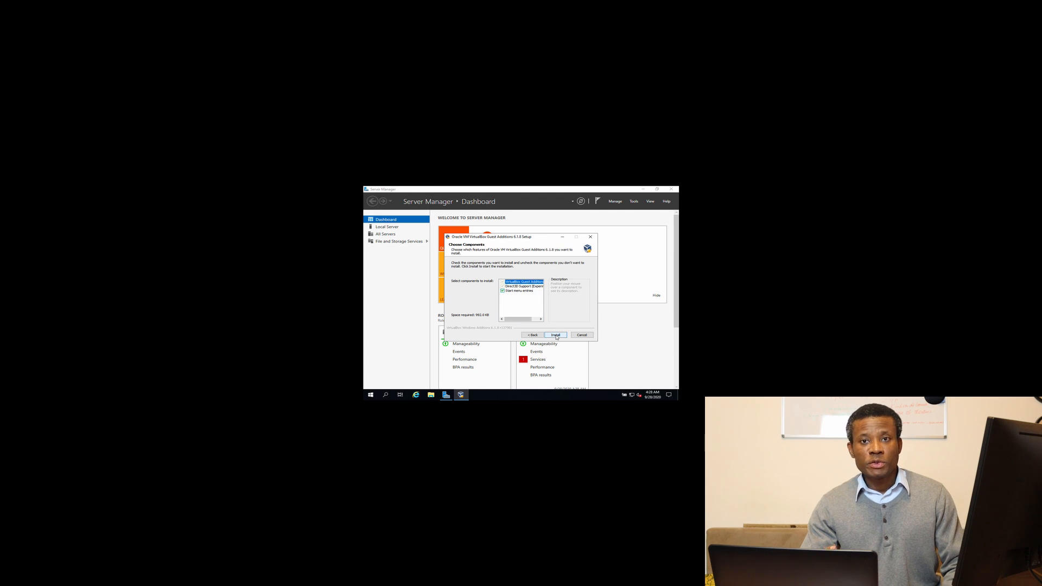
{"action": "left_click", "coordinate": [556, 335]}
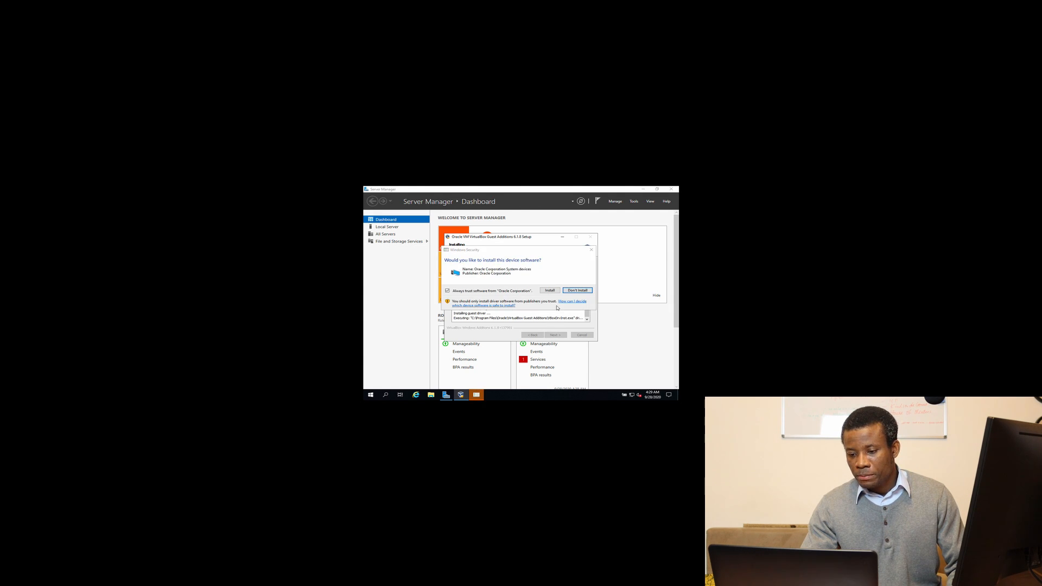
{"action": "left_click", "coordinate": [550, 293]}
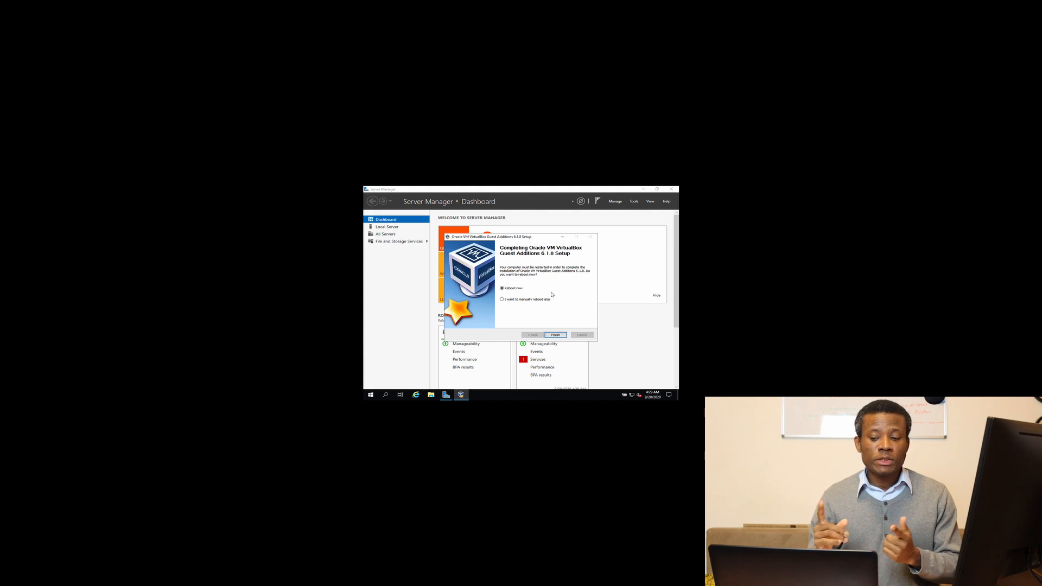
{"action": "left_click", "coordinate": [549, 335]}
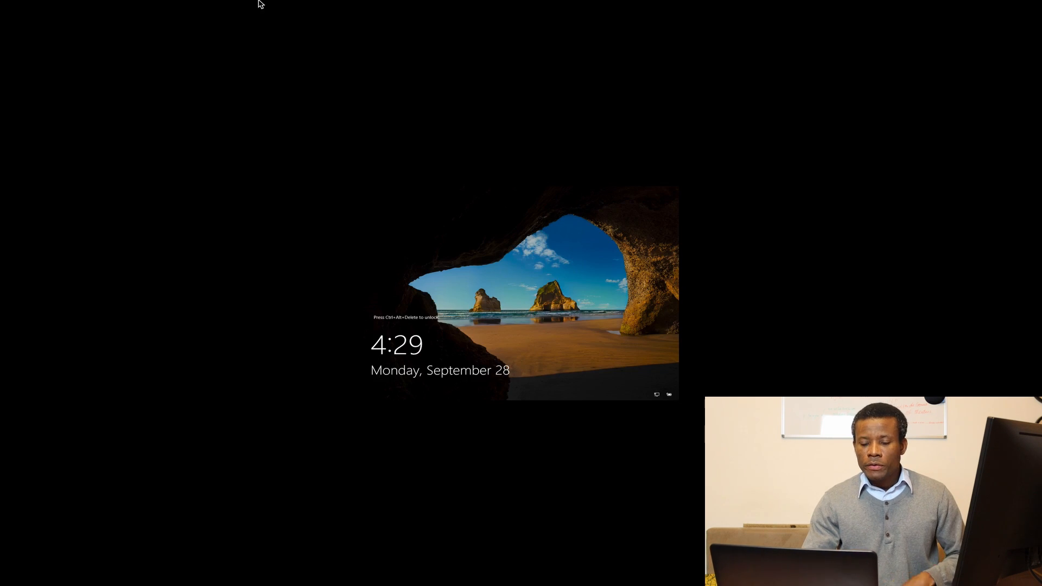
Send Ctrl-Alt-Del to the VM and sign in as Administrator with the account password.
{"action": "mouse_move", "coordinate": [258, 2]}
{"action": "left_click", "coordinate": [195, 7]}
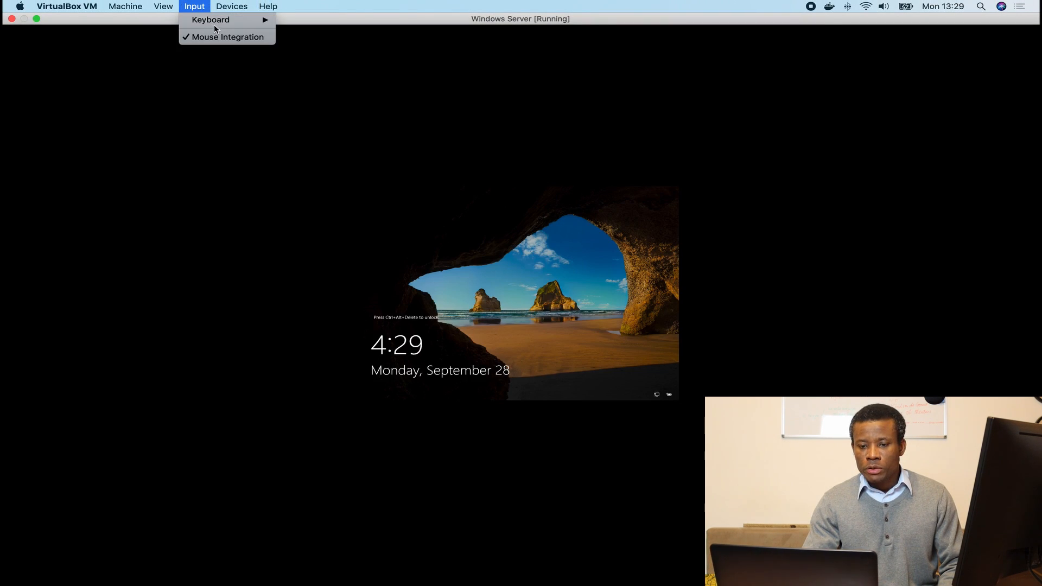
{"action": "mouse_move", "coordinate": [216, 24]}
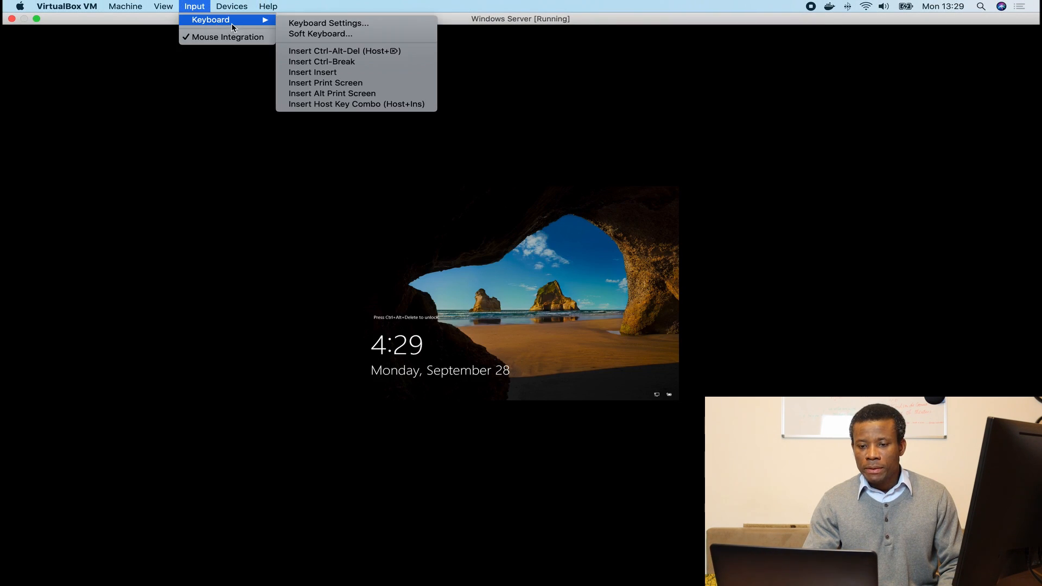
{"action": "left_click", "coordinate": [322, 51]}
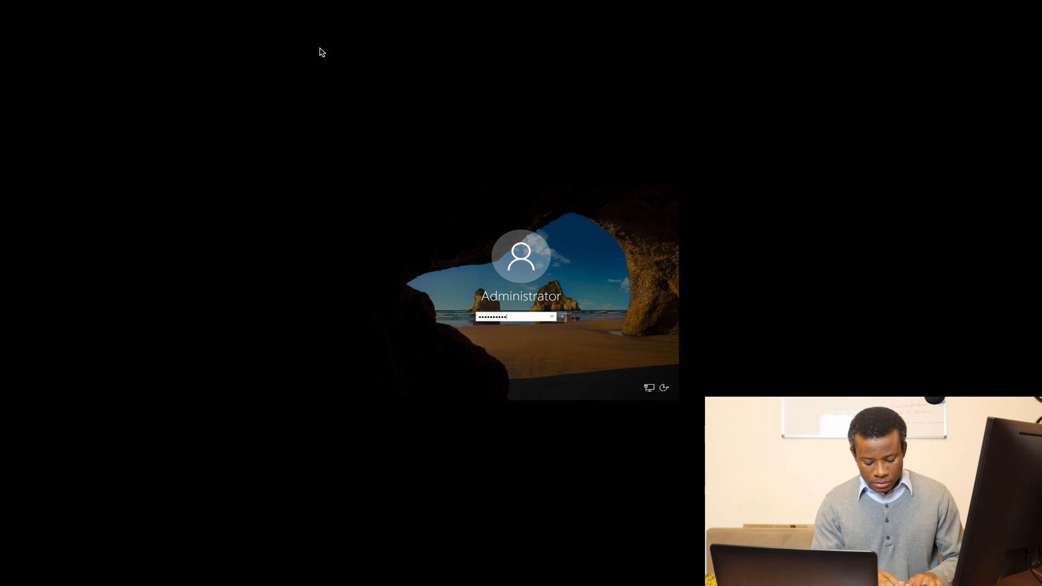
{"action": "key", "text": "Return"}
Switch the VM window to Scaled Mode and make it fill the whole screen.
{"action": "mouse_move", "coordinate": [260, 7]}
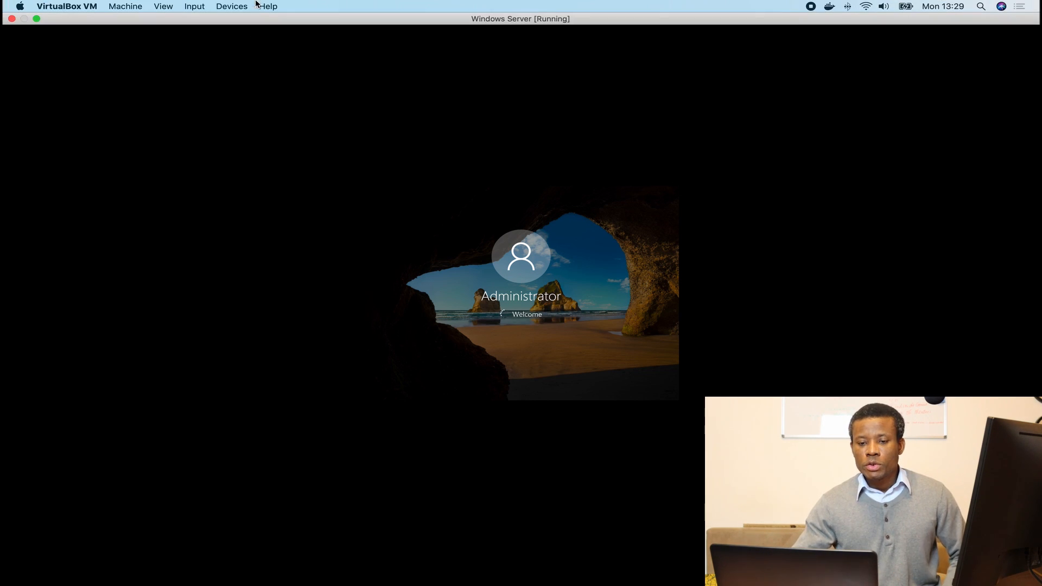
{"action": "left_click", "coordinate": [163, 6]}
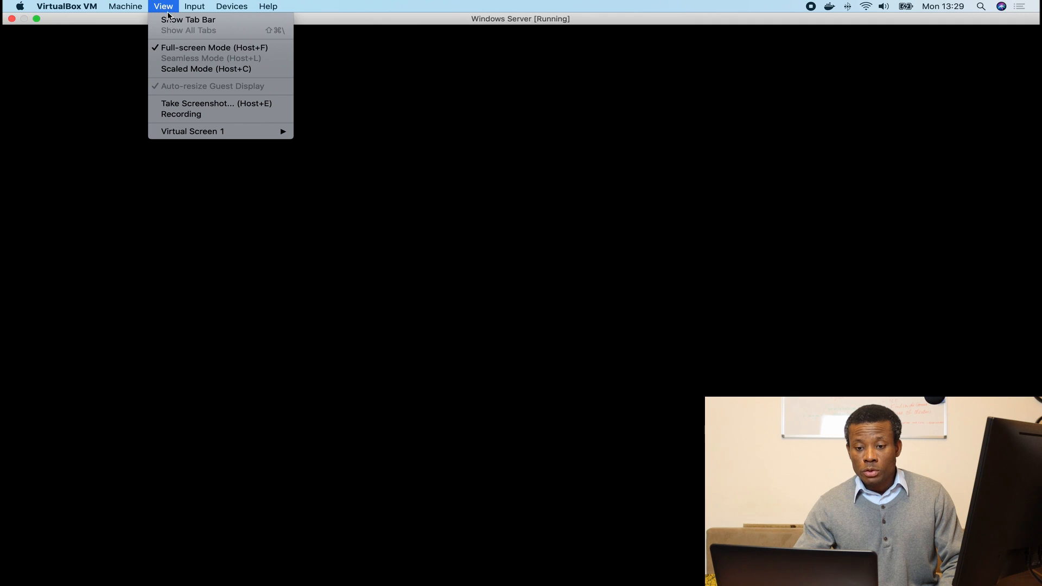
{"action": "left_click", "coordinate": [174, 72]}
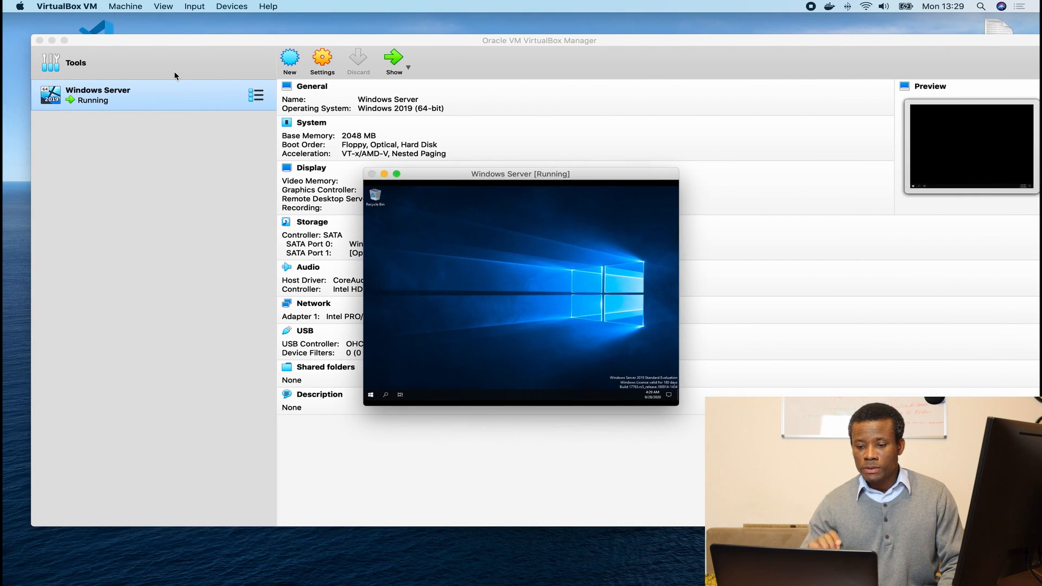
{"action": "left_click", "coordinate": [546, 301]}
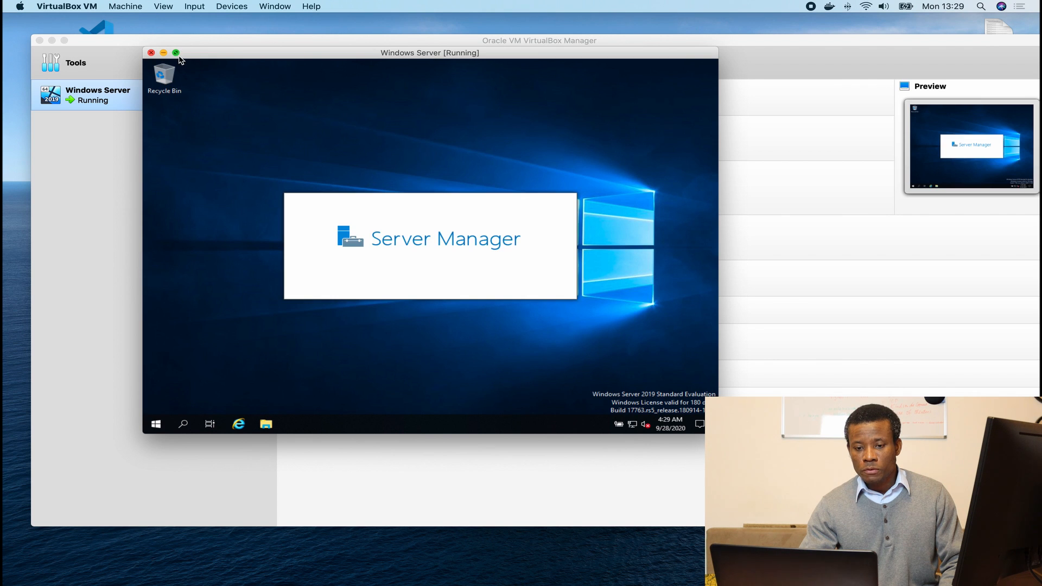
{"action": "left_click", "coordinate": [177, 54]}
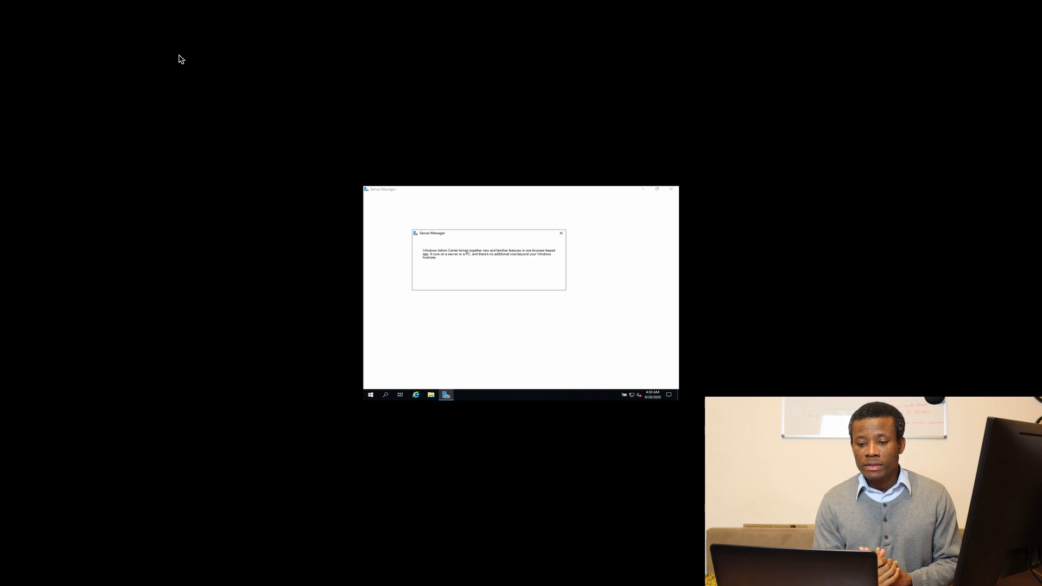
Dismiss the Admin Center prompt, minimize Server Manager, and set display scaling to 225%.
{"action": "left_click", "coordinate": [562, 233]}
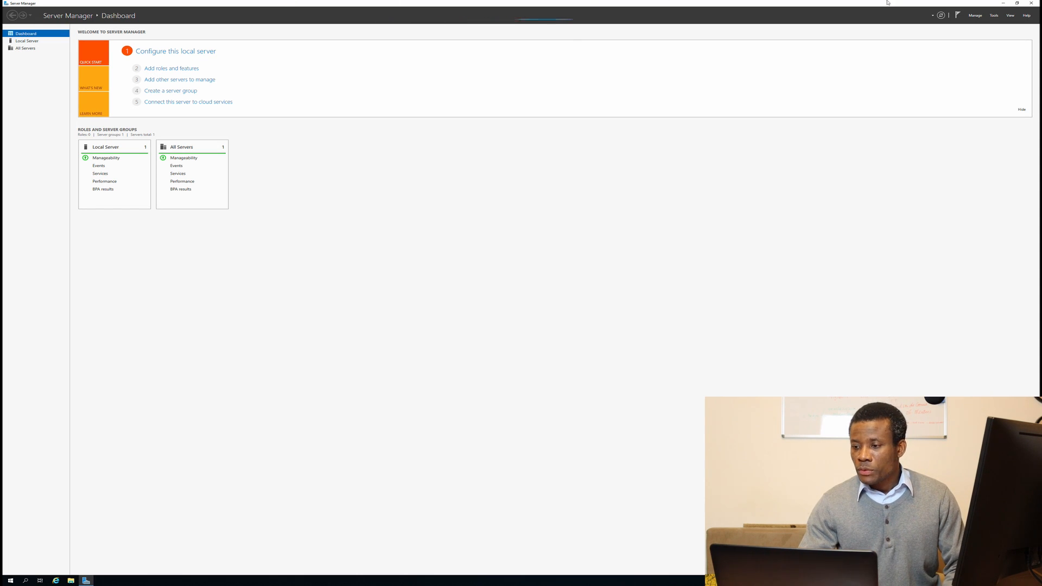
{"action": "left_click", "coordinate": [1003, 4]}
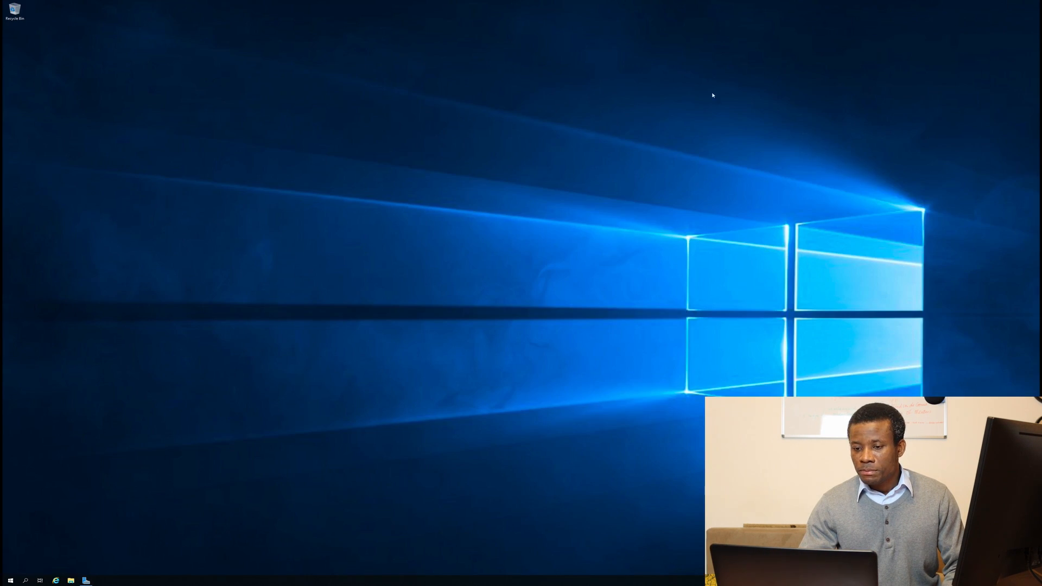
{"action": "right_click", "coordinate": [410, 191]}
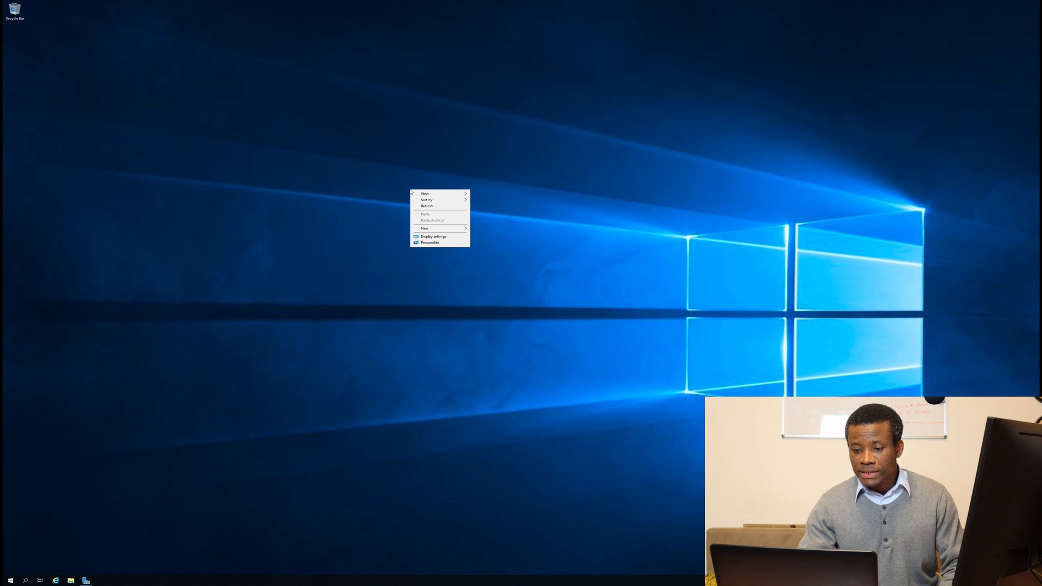
{"action": "left_click", "coordinate": [435, 237]}
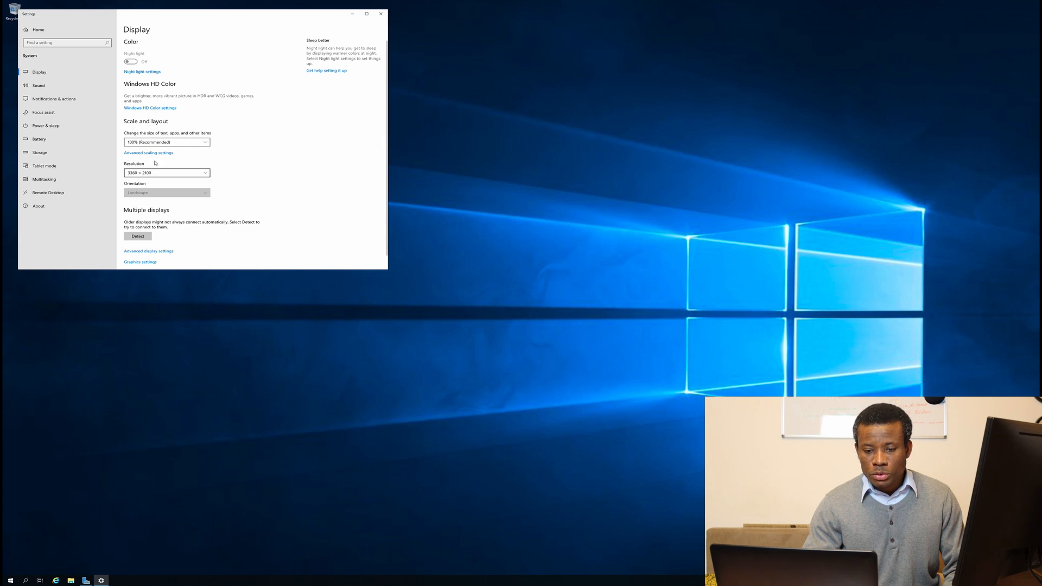
{"action": "left_click", "coordinate": [155, 143]}
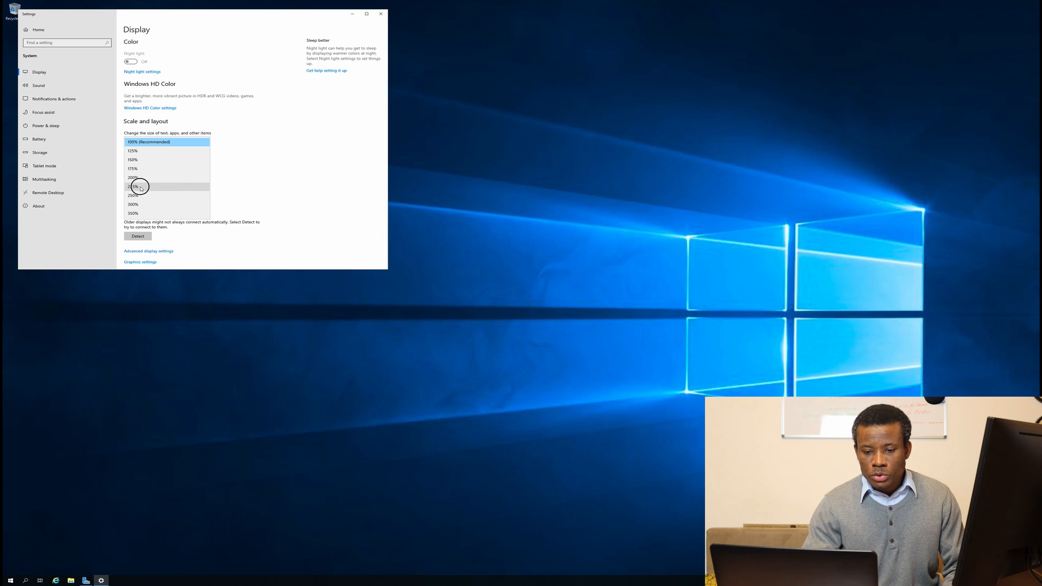
{"action": "left_click", "coordinate": [140, 186]}
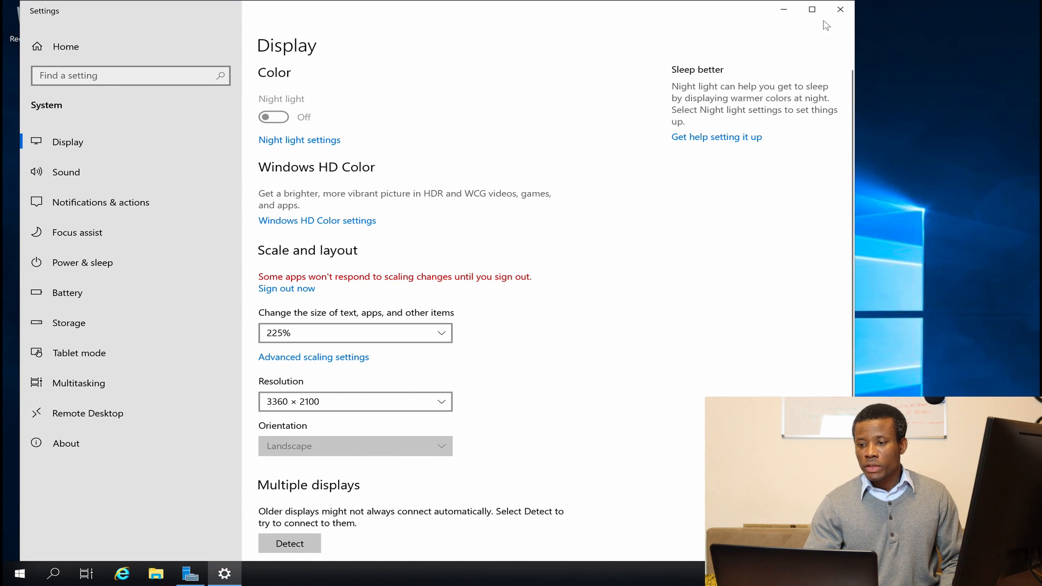
{"action": "left_click", "coordinate": [838, 13]}
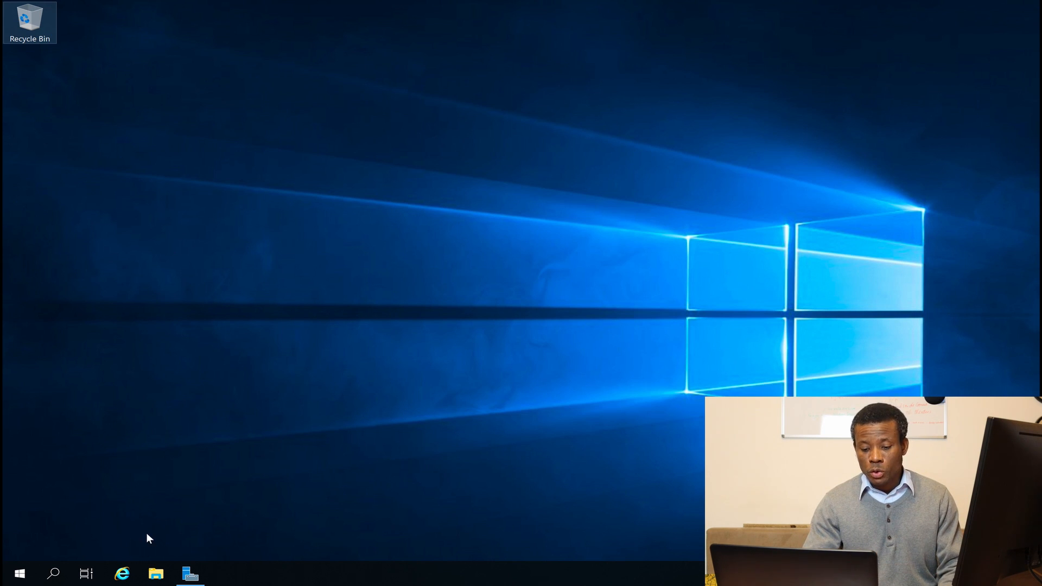
Run Add Roles and Features with role-based installation, selecting AD DS and its required features, then install.
{"action": "left_click", "coordinate": [190, 574]}
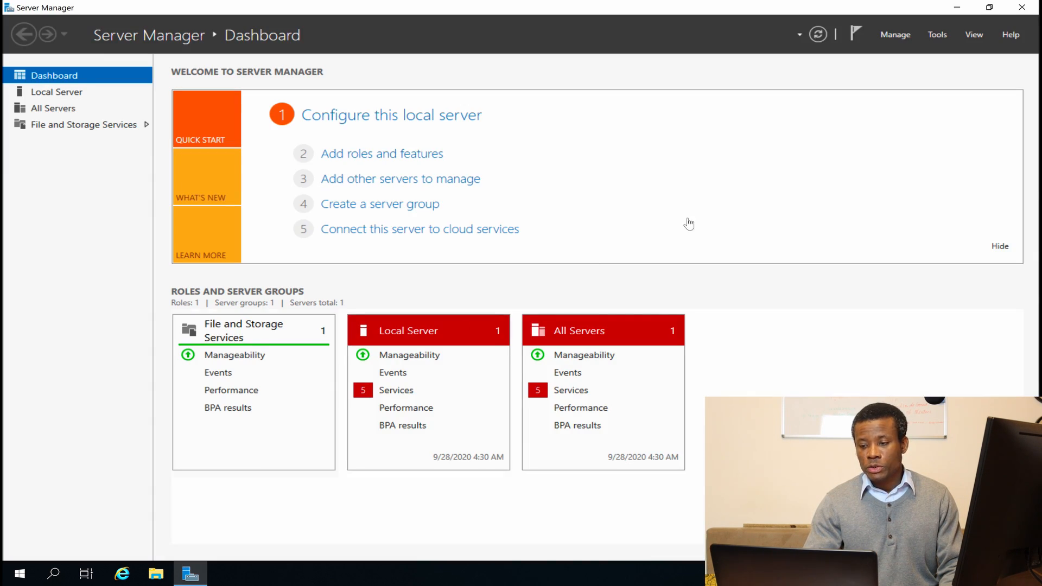
{"action": "left_click", "coordinate": [372, 156]}
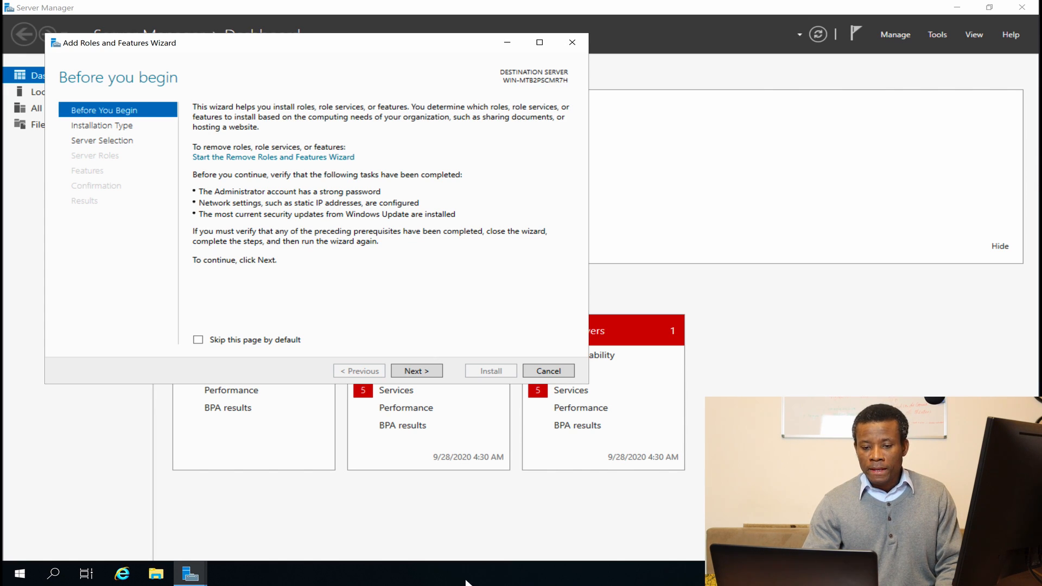
{"action": "left_click", "coordinate": [416, 372]}
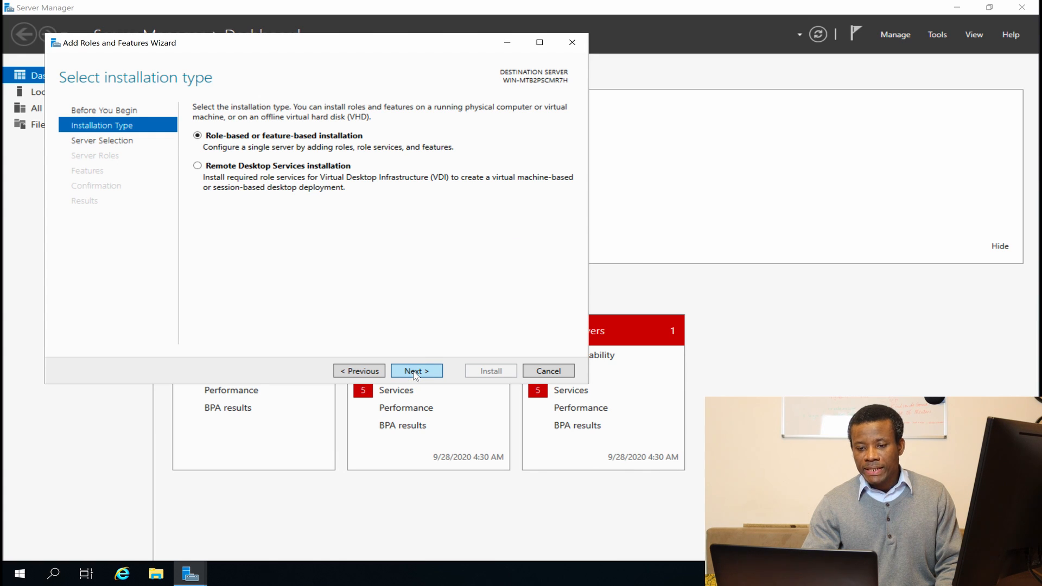
{"action": "left_click", "coordinate": [415, 372]}
{"action": "left_click", "coordinate": [415, 372]}
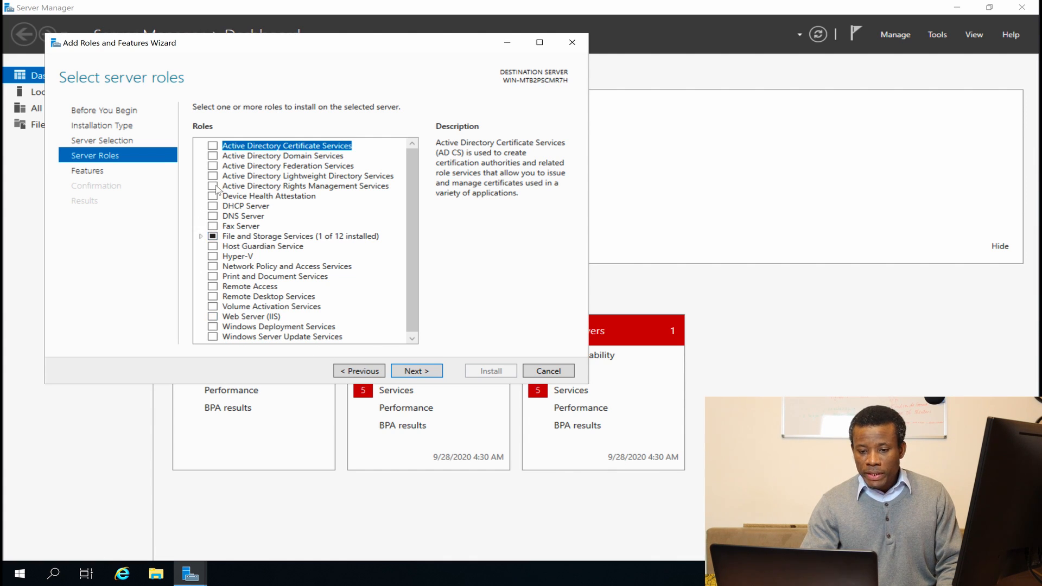
{"action": "left_click", "coordinate": [213, 156]}
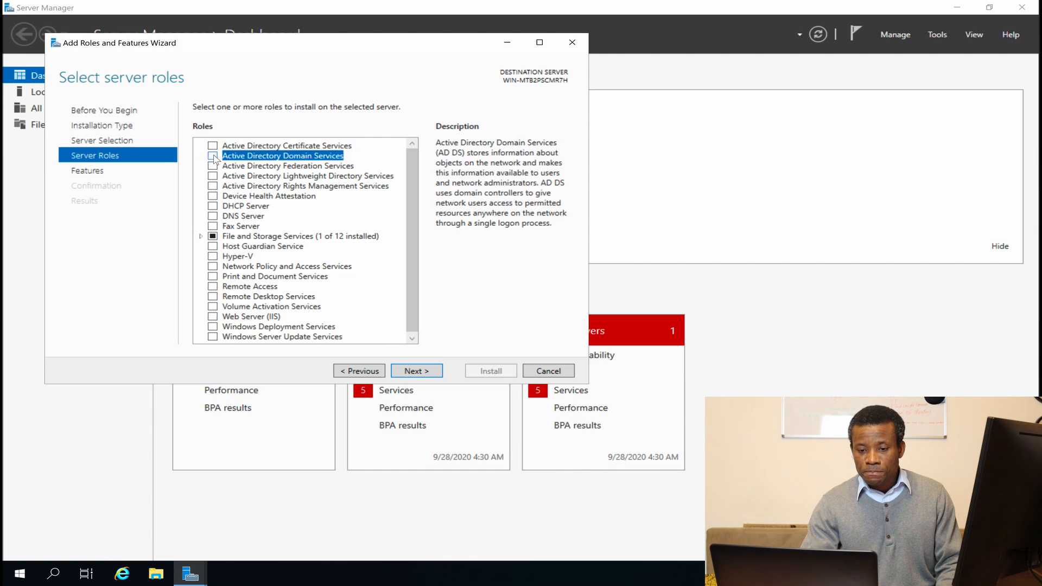
{"action": "left_click", "coordinate": [350, 320]}
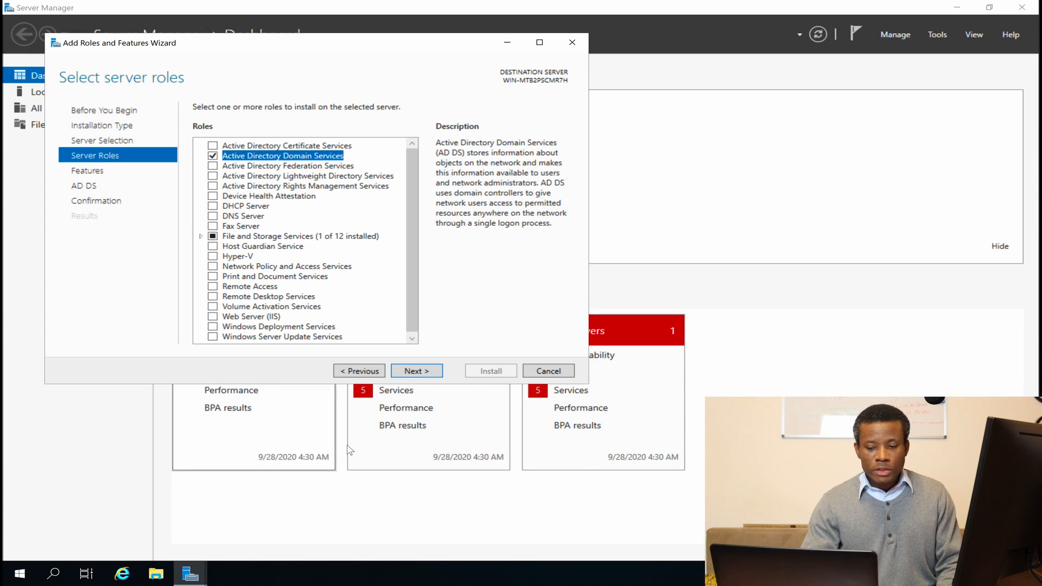
{"action": "left_click", "coordinate": [419, 372]}
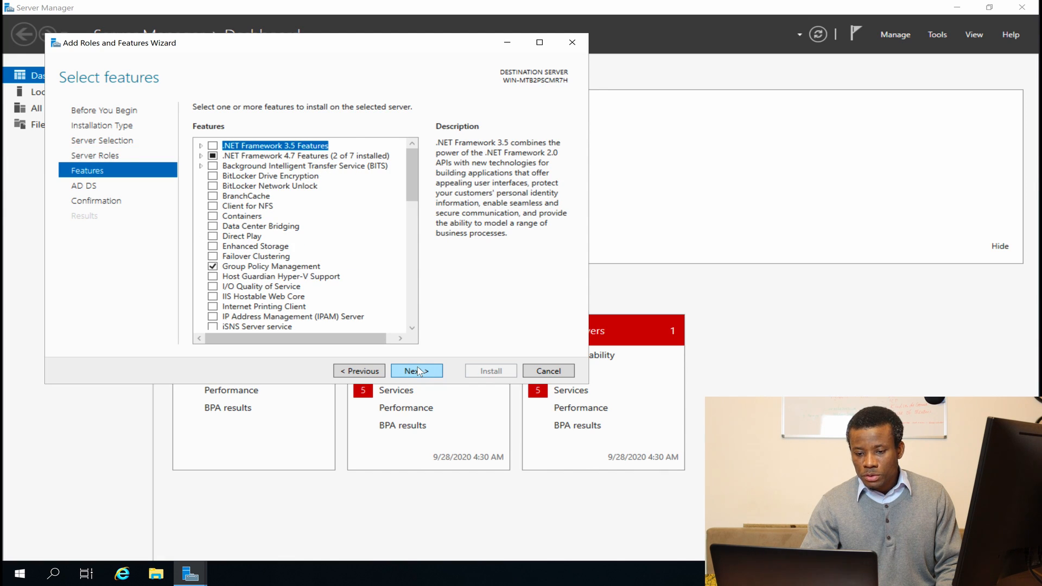
{"action": "left_click", "coordinate": [417, 372]}
{"action": "left_click", "coordinate": [418, 371]}
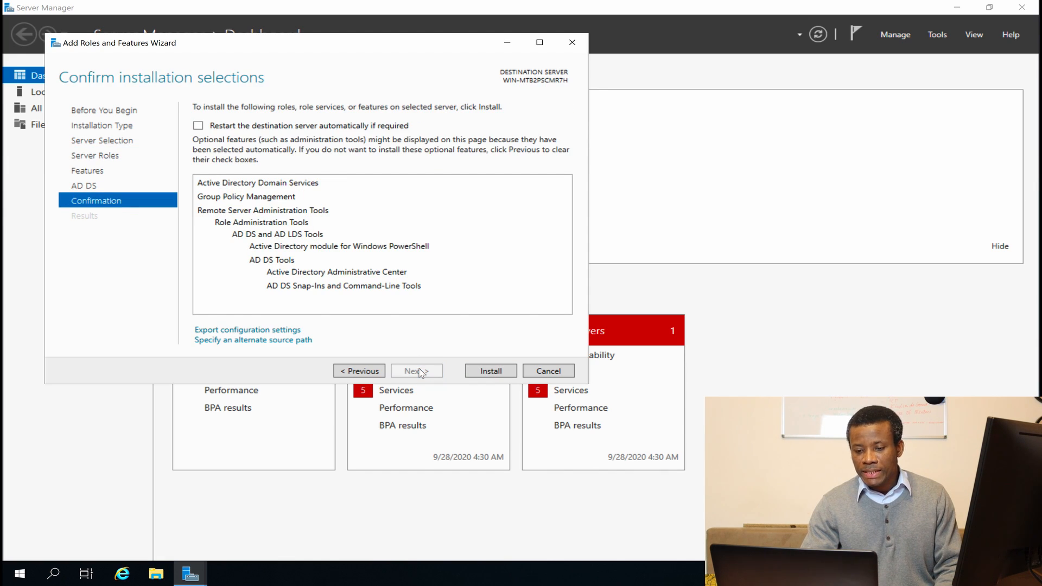
{"action": "left_click", "coordinate": [512, 374]}
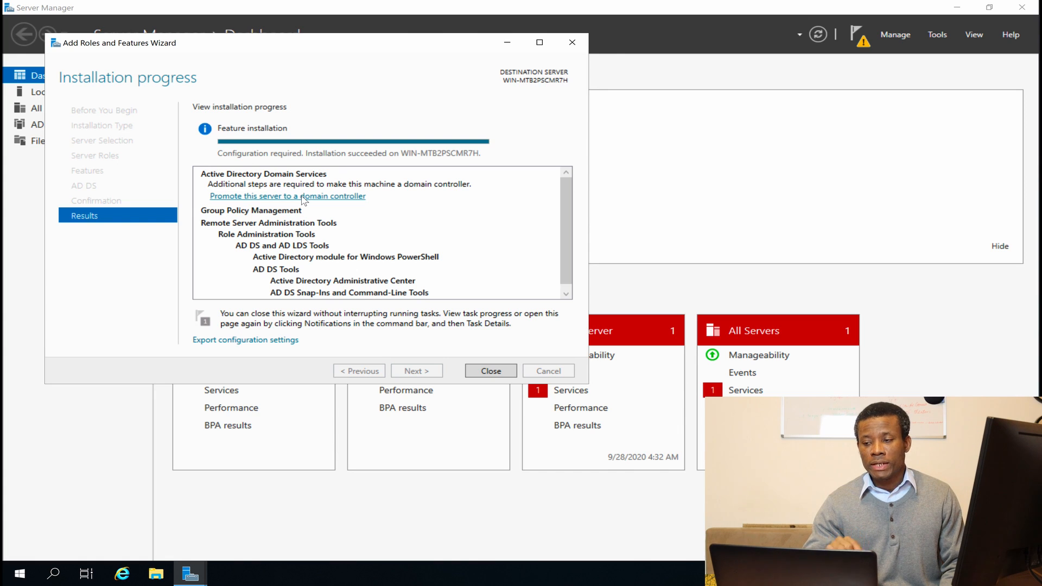
Close the finished install wizard and start promoting the server to a domain controller.
{"action": "left_click", "coordinate": [509, 372]}
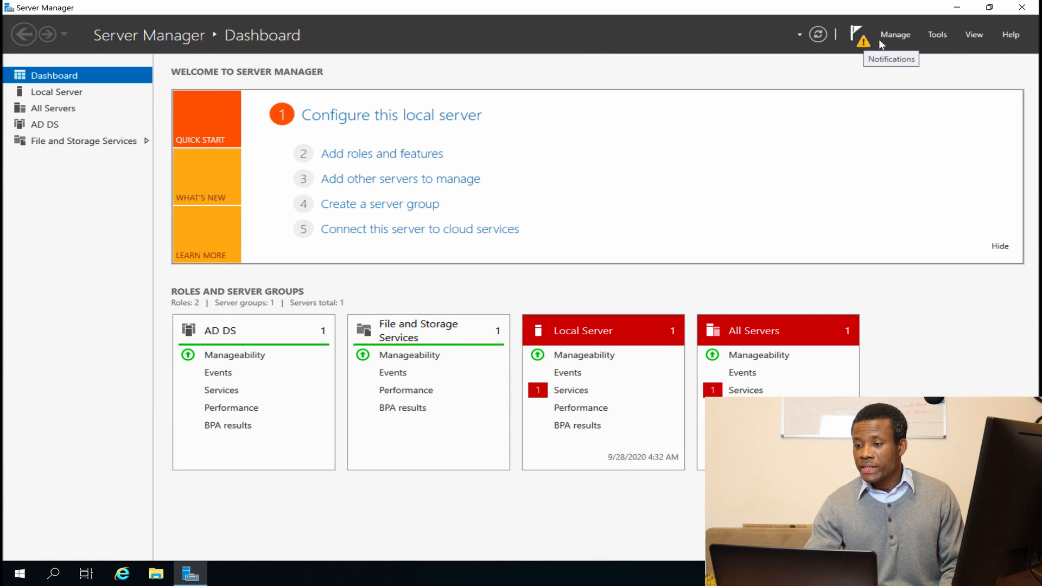
{"action": "left_click", "coordinate": [863, 41]}
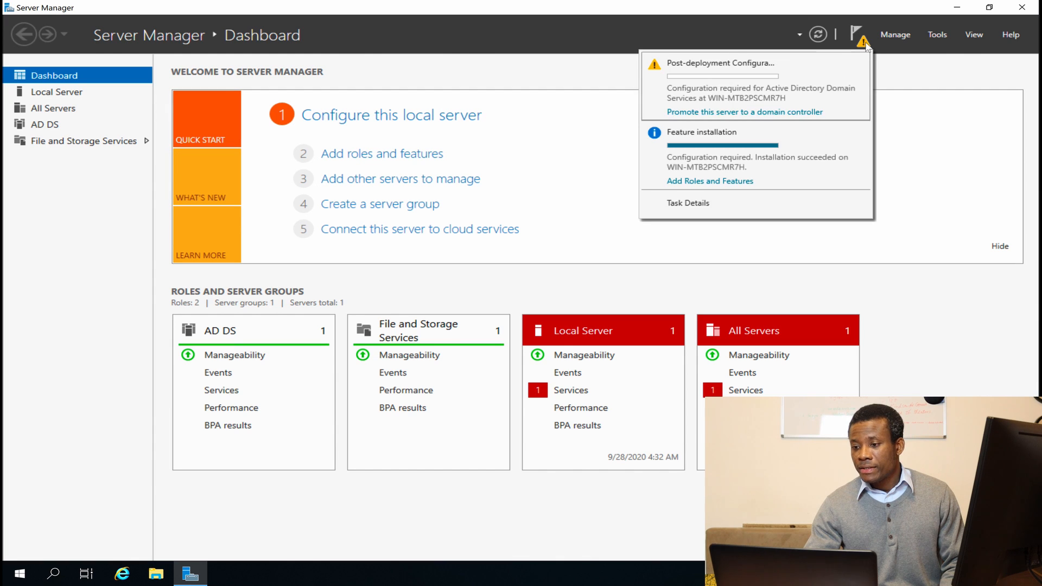
{"action": "left_click", "coordinate": [707, 113]}
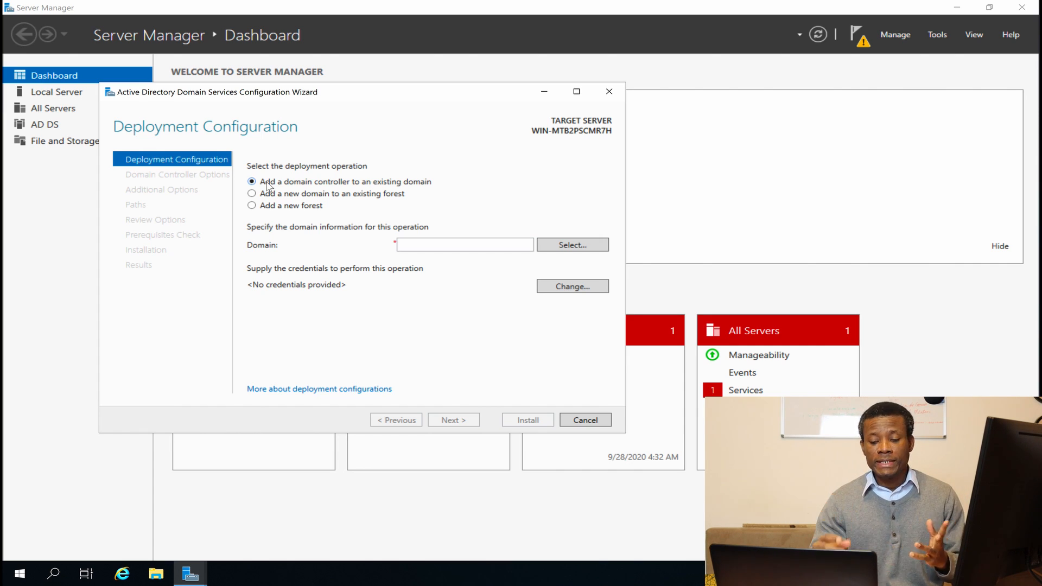
Choose Add a new forest with root domain name KTG.local and continue.
{"action": "left_click", "coordinate": [251, 205]}
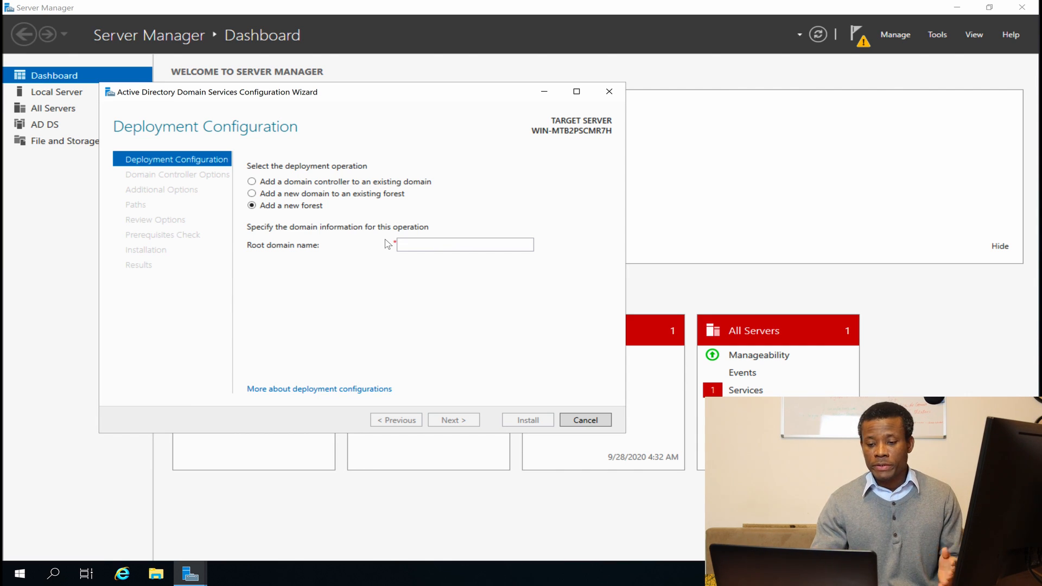
{"action": "left_click", "coordinate": [426, 249]}
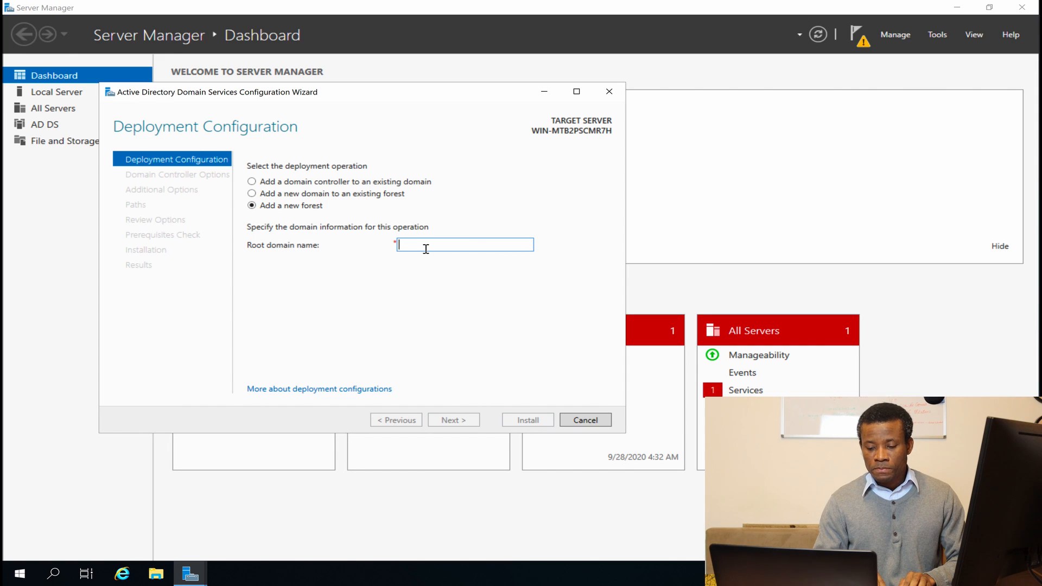
{"action": "type", "text": "KTG"}
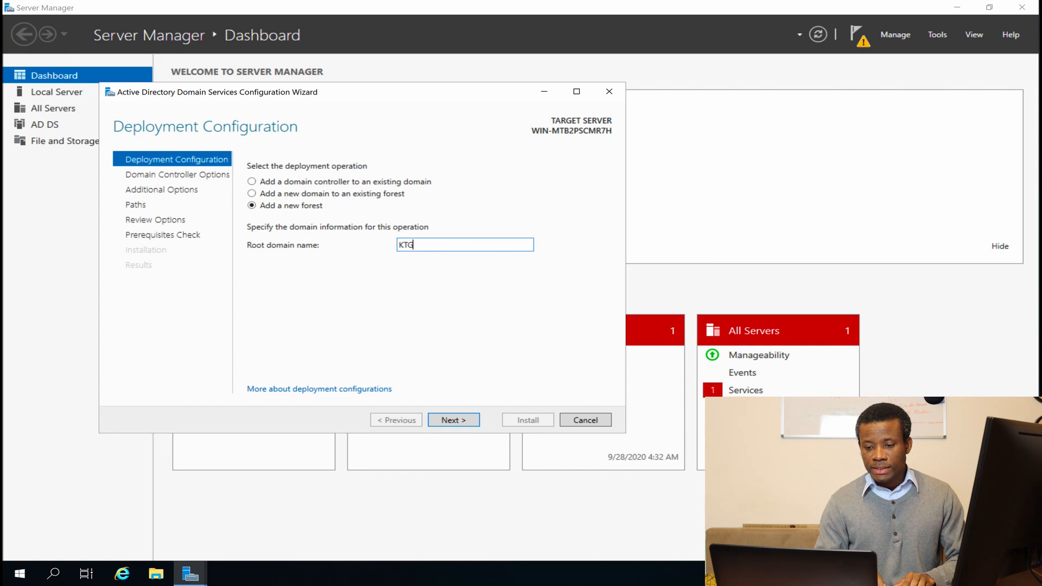
{"action": "type", "text": ".local"}
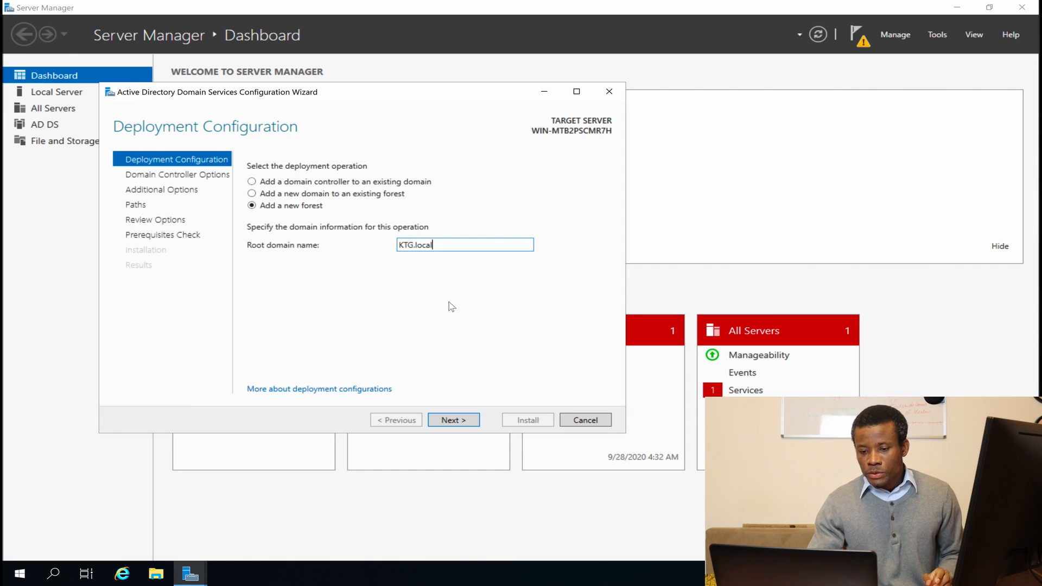
{"action": "left_click", "coordinate": [461, 421]}
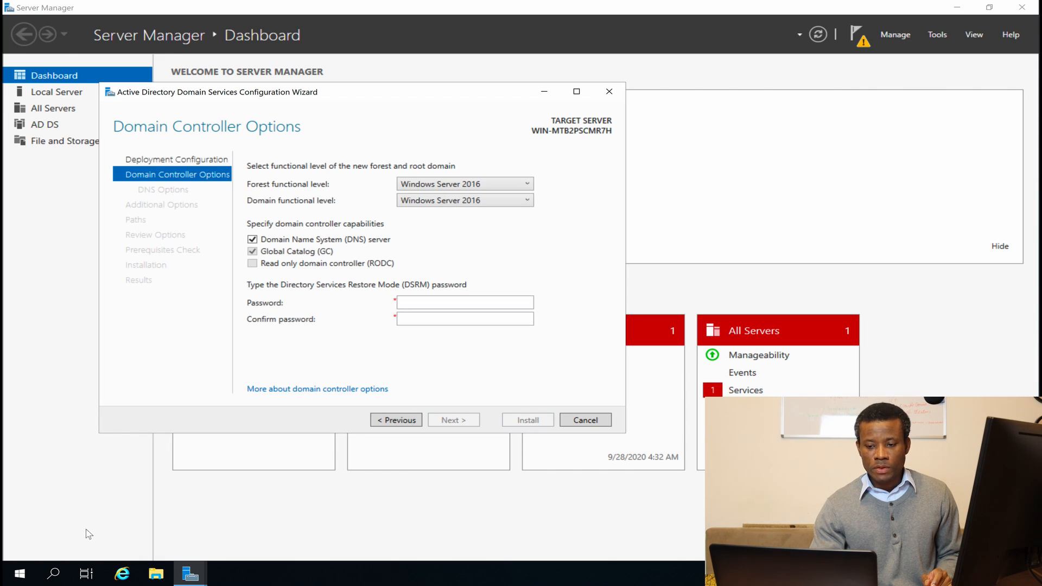
Enter and confirm the DSRM password on Domain Controller Options.
{"action": "left_click", "coordinate": [444, 305]}
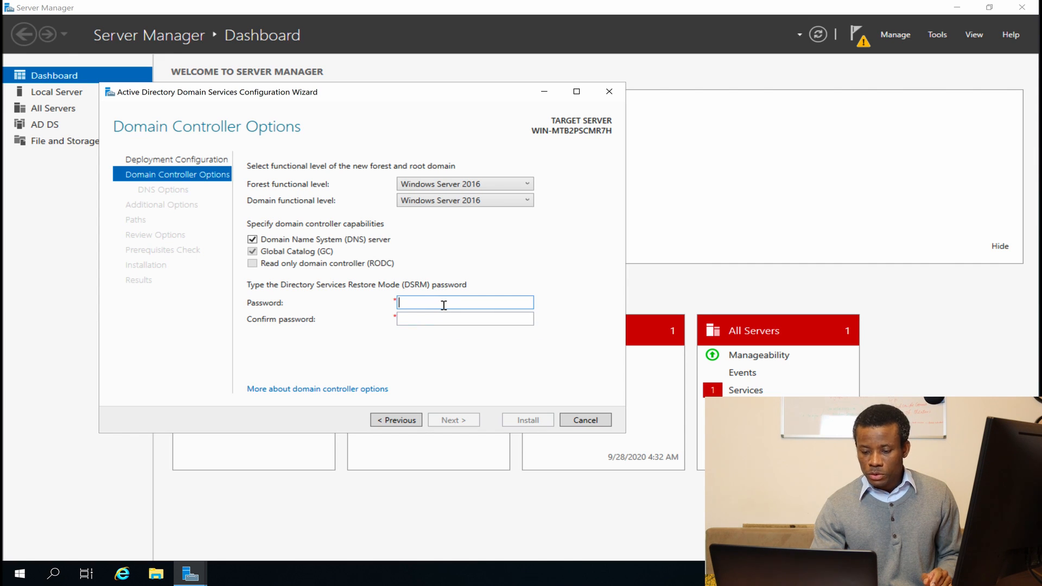
{"action": "type", "text": "P@ssw0r"}
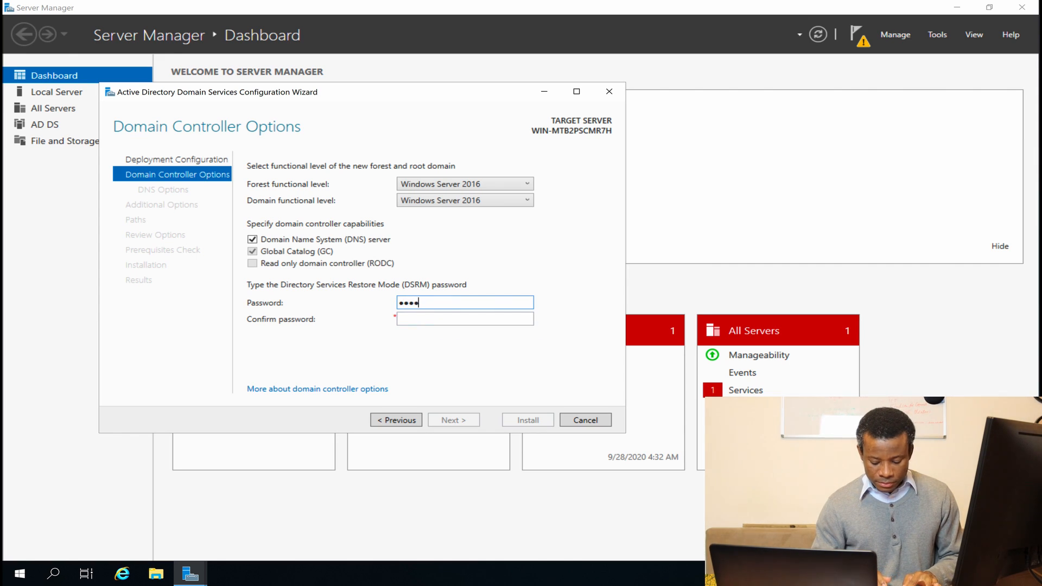
{"action": "type", "text": "d12"}
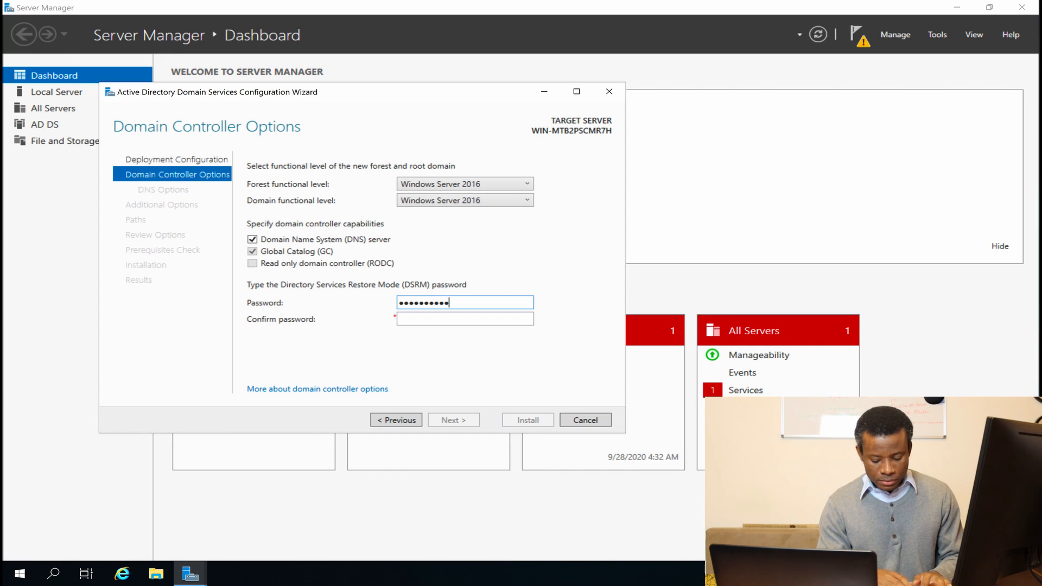
{"action": "type", "text": "3"}
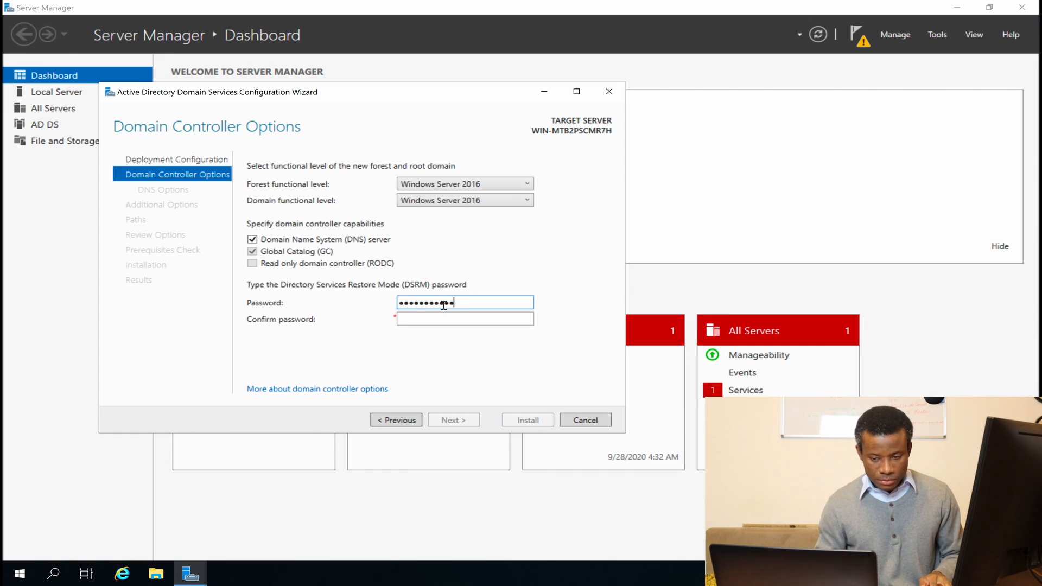
{"action": "key", "text": "Tab"}
{"action": "type", "text": "P@ssw0r"}
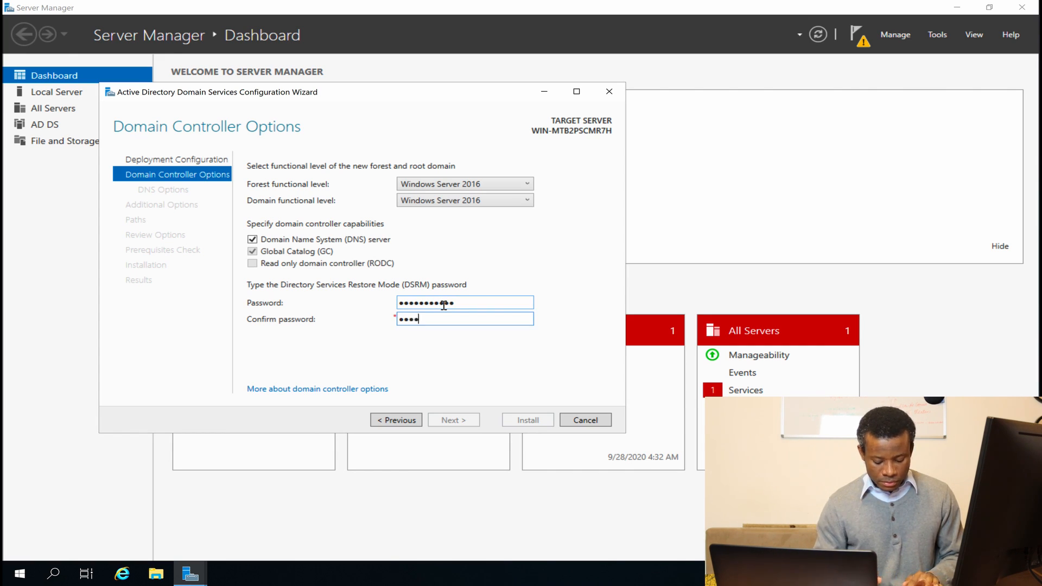
{"action": "type", "text": "d123"}
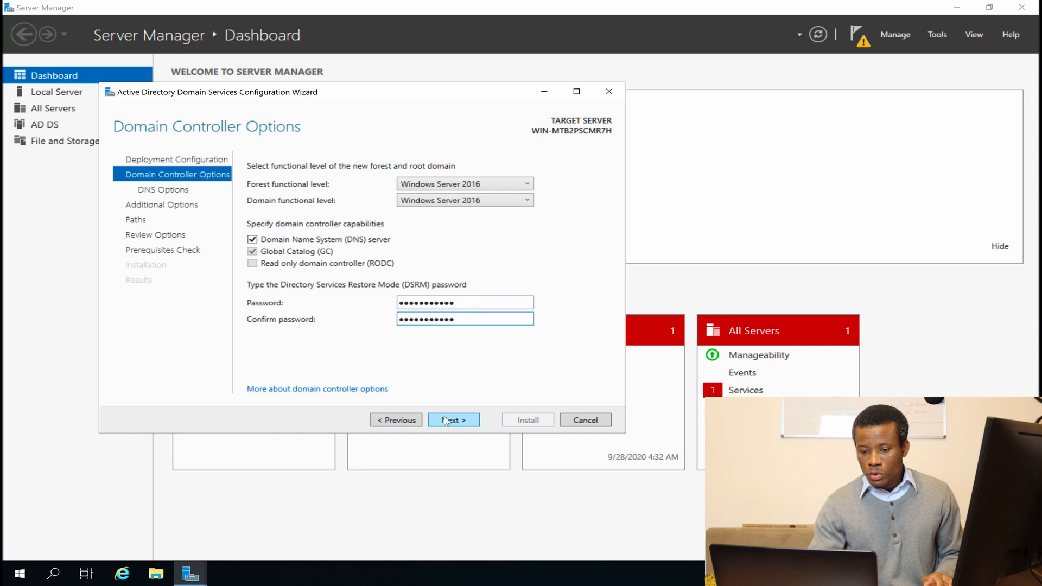
{"action": "left_click", "coordinate": [446, 421]}
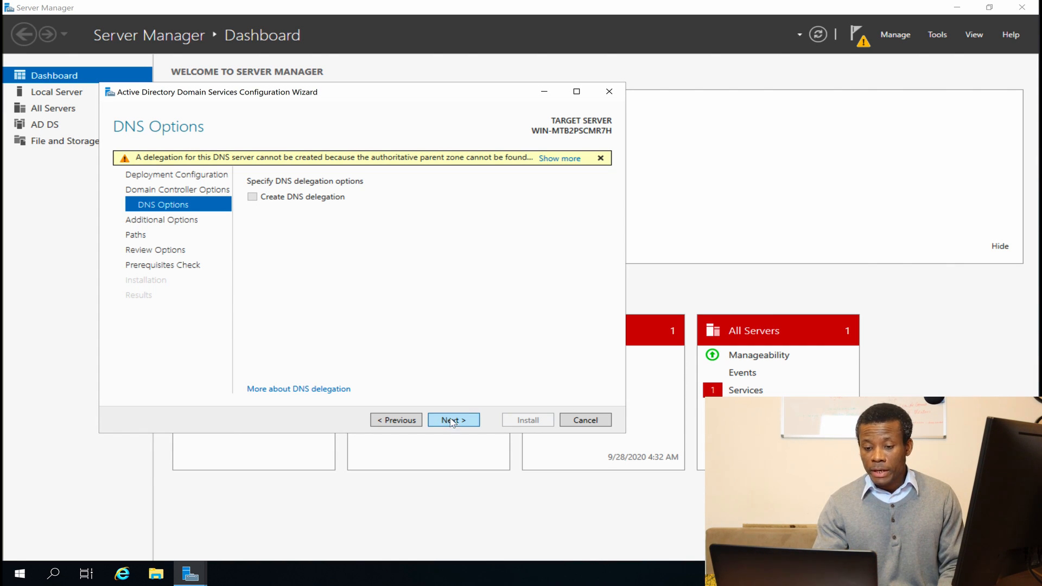
Accept default DNS, NetBIOS name KTG, and folder paths, then run the prerequisites check.
{"action": "left_click", "coordinate": [451, 421]}
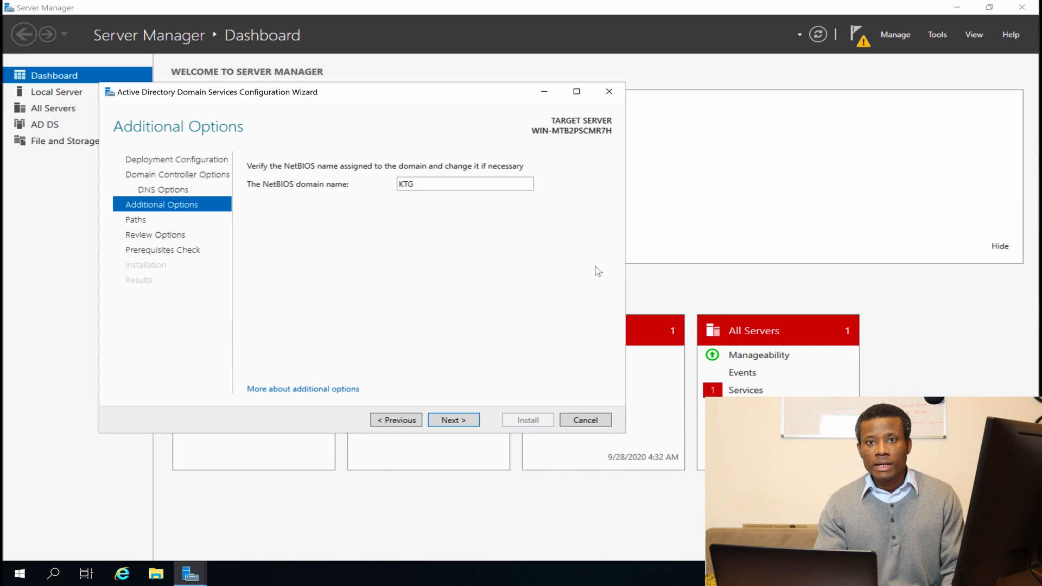
{"action": "left_click", "coordinate": [452, 423]}
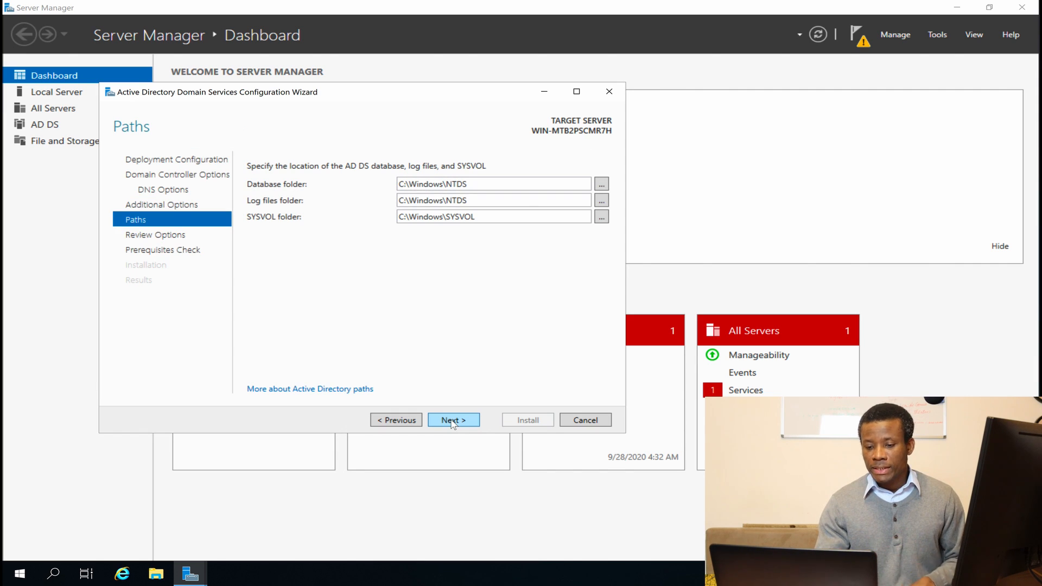
{"action": "left_click", "coordinate": [451, 421]}
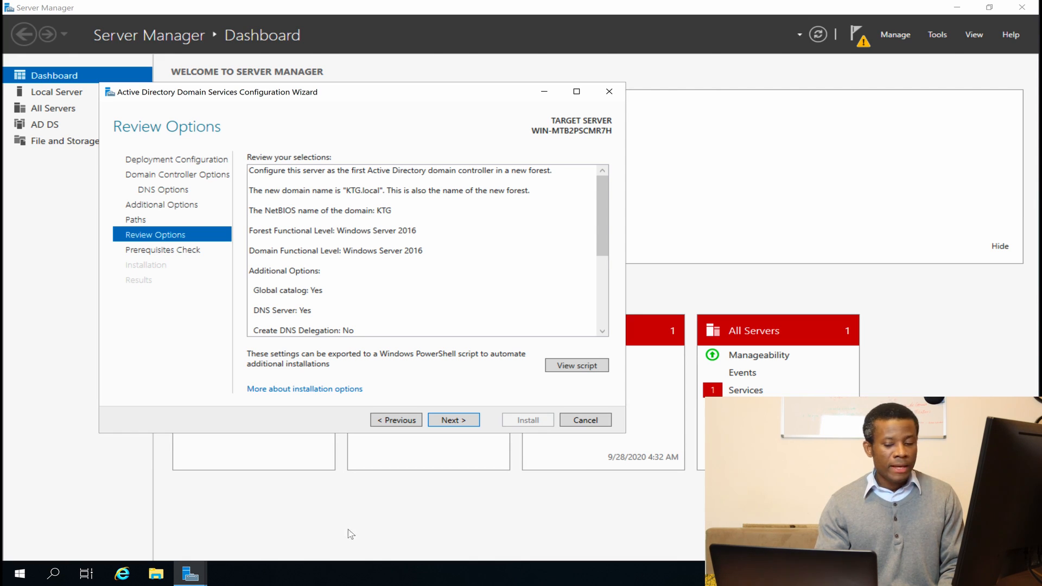
{"action": "left_click", "coordinate": [441, 420]}
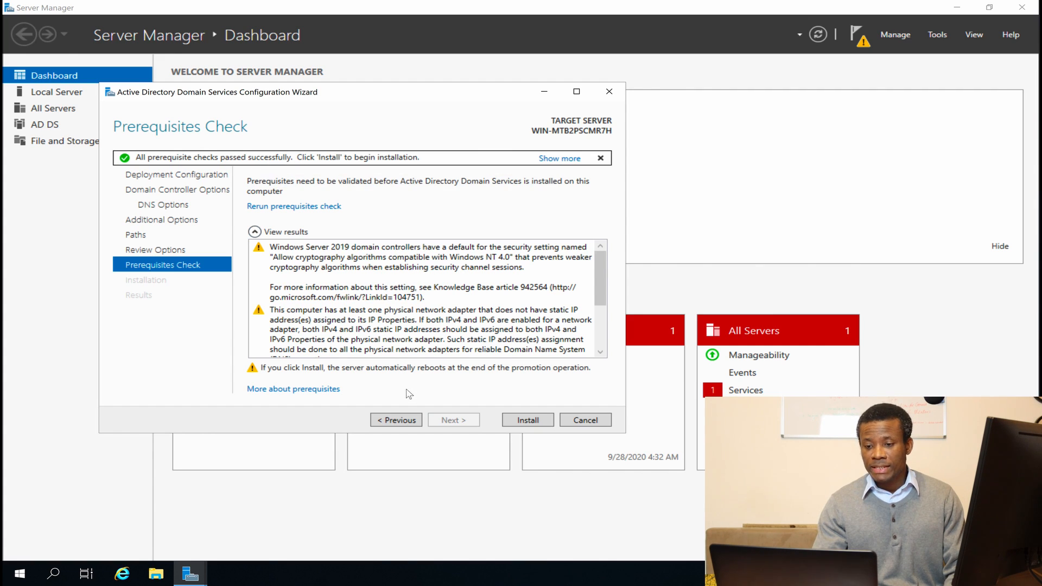
Click Install to promote the server to a domain controller.
{"action": "left_click", "coordinate": [525, 422]}
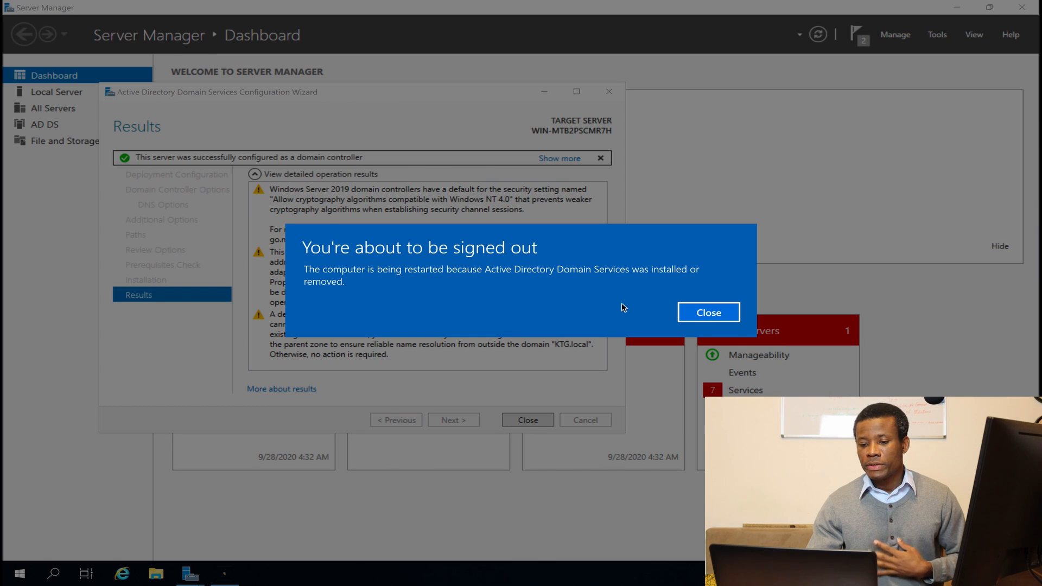
Acknowledge the sign-out notice and dismiss both mouse-integration notification bars during the reboot.
{"action": "left_click", "coordinate": [707, 312]}
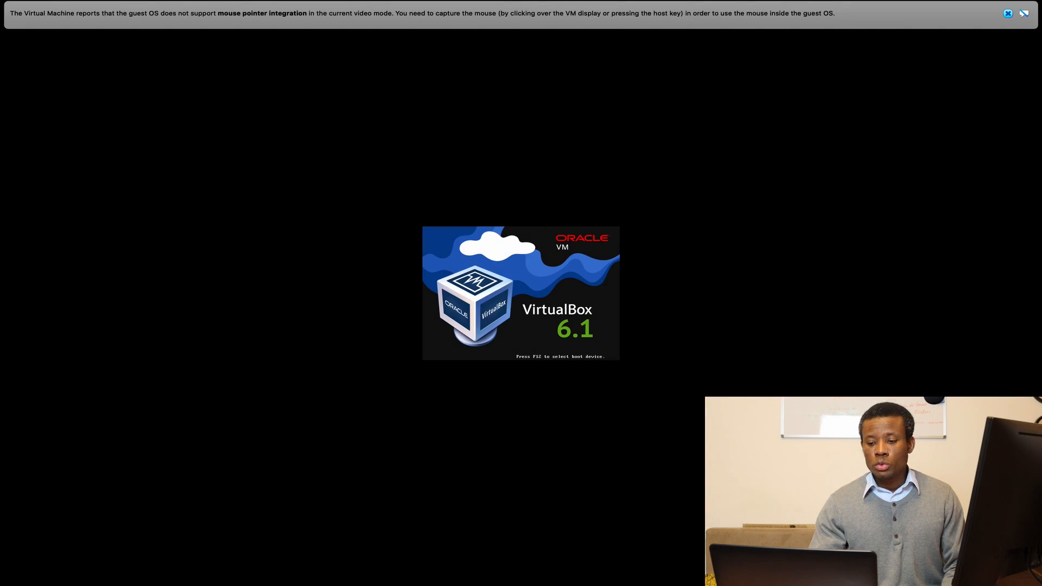
{"action": "left_click", "coordinate": [1007, 14]}
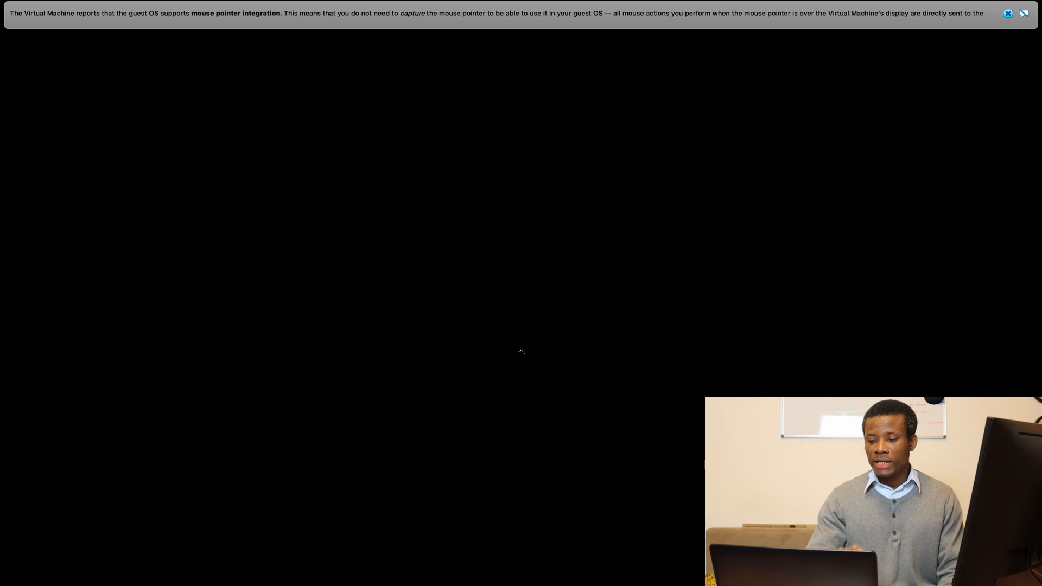
{"action": "left_click", "coordinate": [1008, 13]}
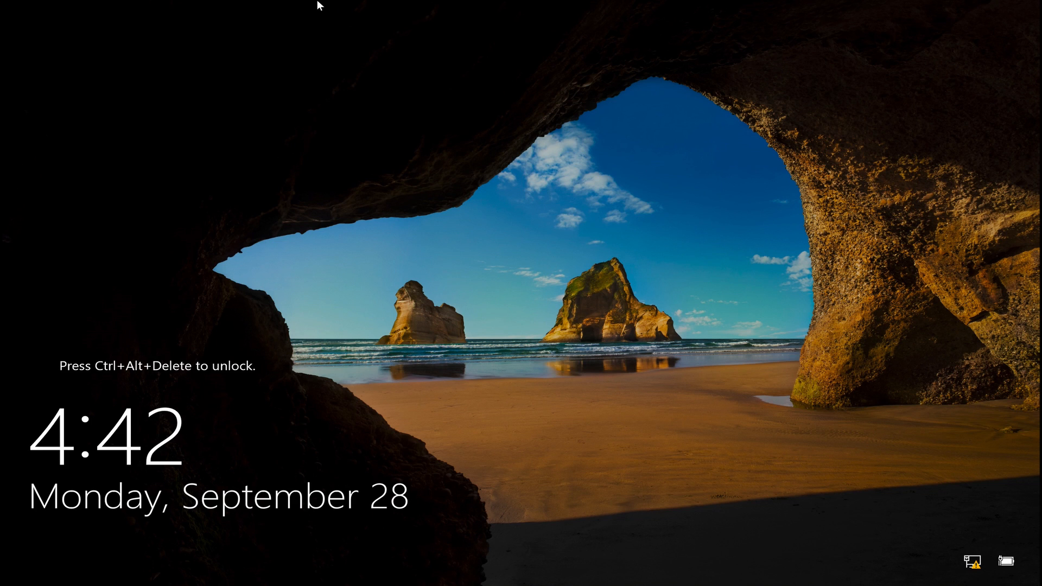
Sign in to the server as the KTG domain administrator using the account password.
{"action": "mouse_move", "coordinate": [318, 2]}
{"action": "key", "text": "ctrl+alt+Delete"}
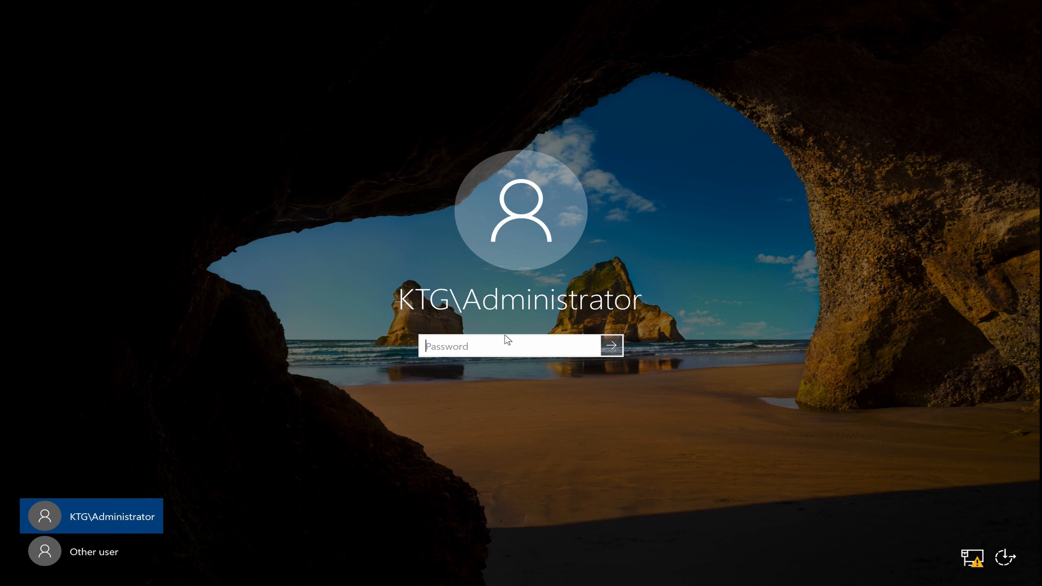
{"action": "type", "text": "***********"}
{"action": "key", "text": "Return"}
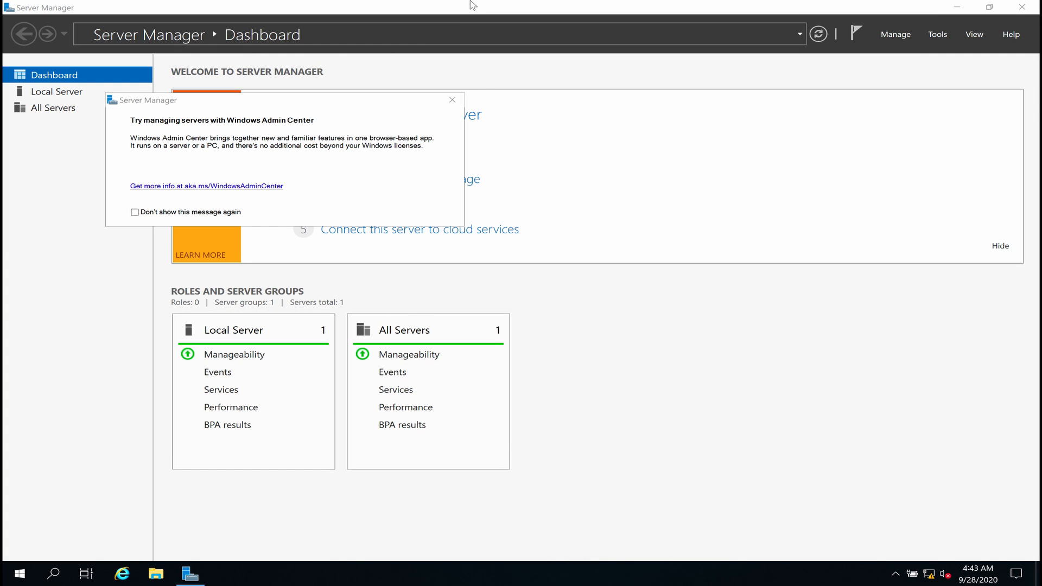
Dismiss the Windows Admin Center prompt and bring up Server Manager's administrative tools list.
{"action": "left_click", "coordinate": [454, 101]}
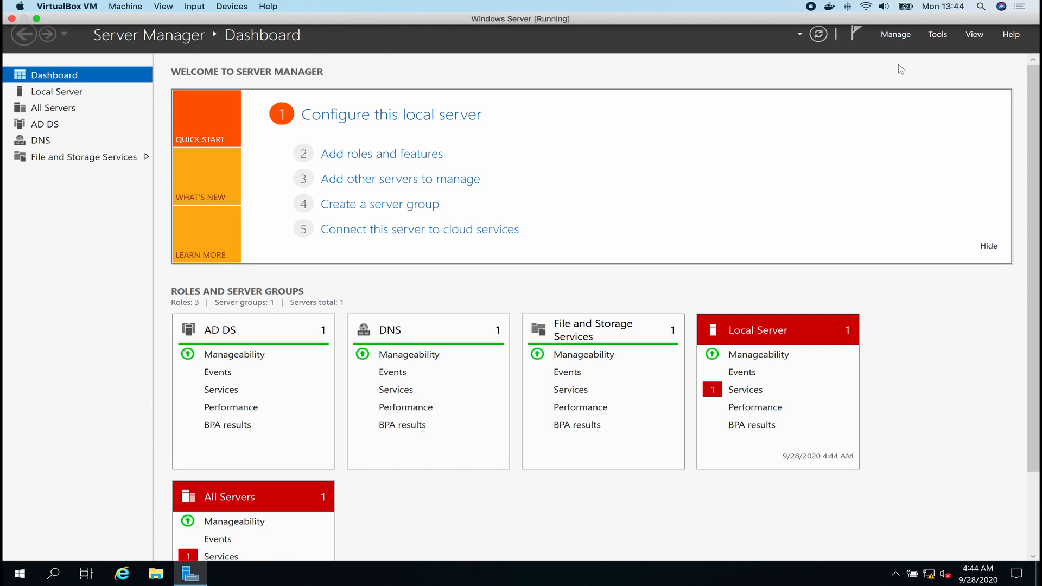
{"action": "left_click", "coordinate": [937, 38]}
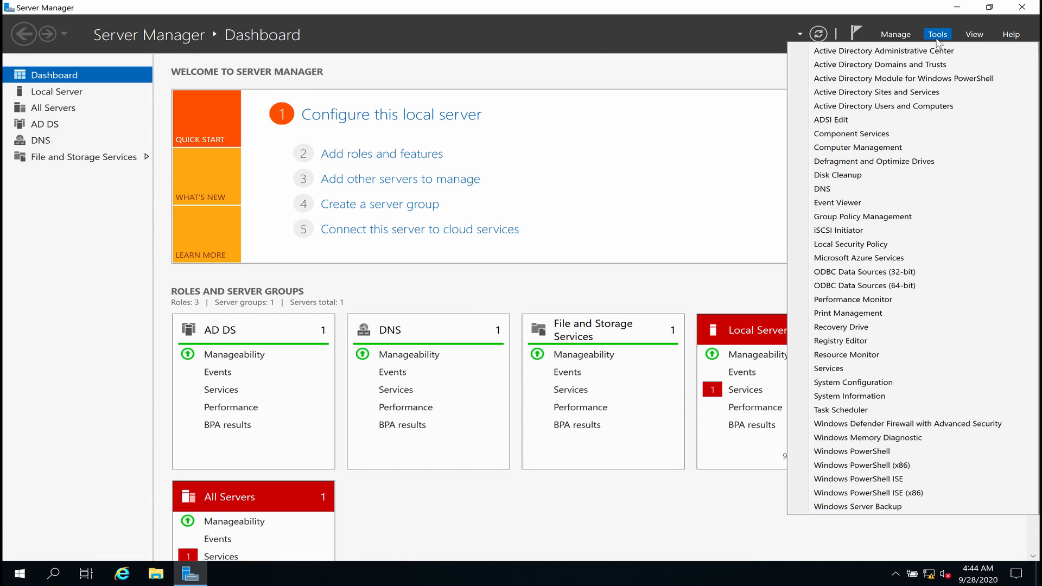
Launch Active Directory Users and Computers and start a new user in KTG.local's Users container.
{"action": "left_click", "coordinate": [866, 107]}
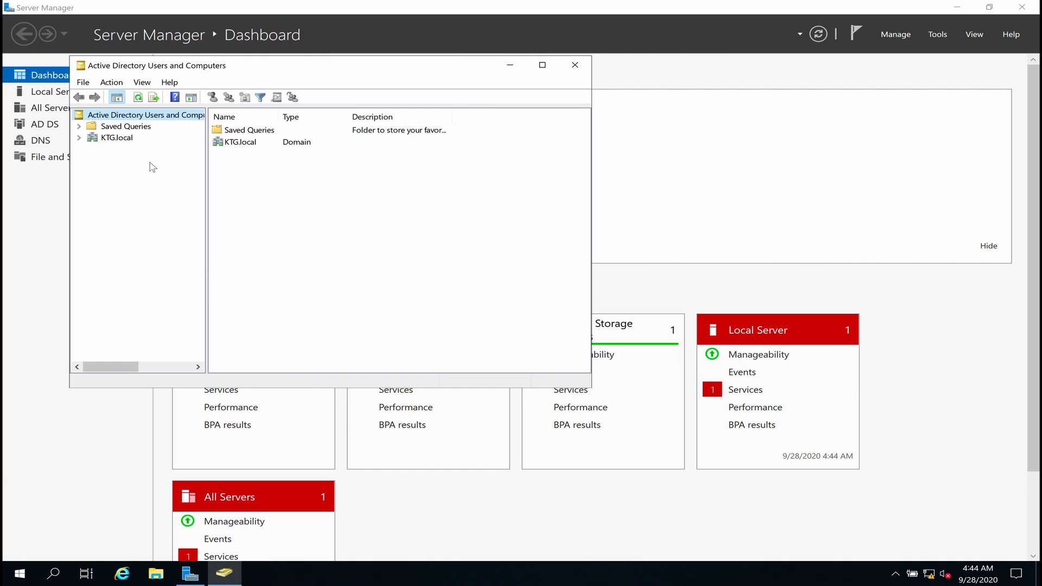
{"action": "left_click", "coordinate": [79, 138]}
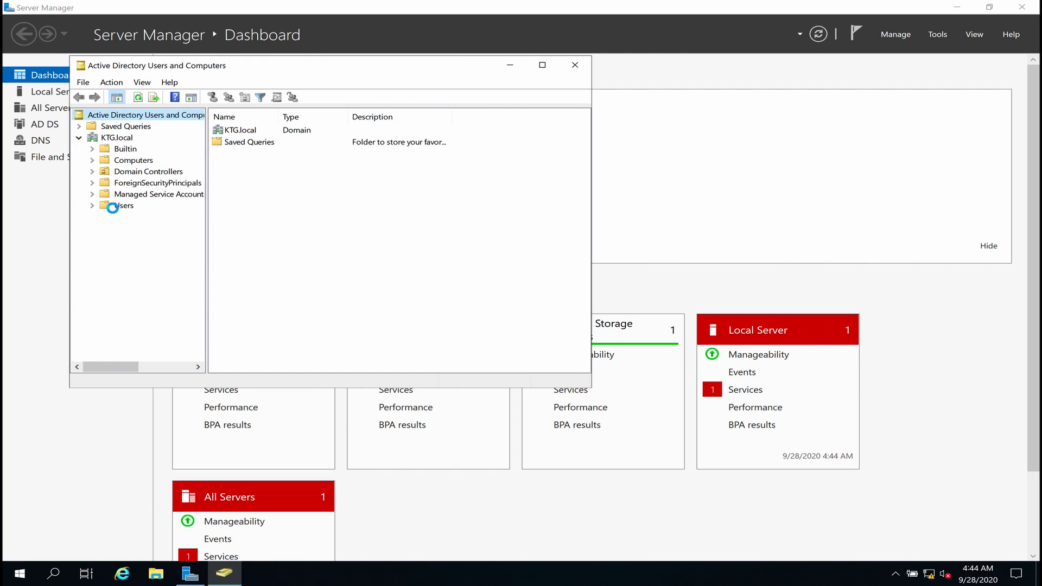
{"action": "right_click", "coordinate": [115, 207]}
{"action": "mouse_move", "coordinate": [176, 250]}
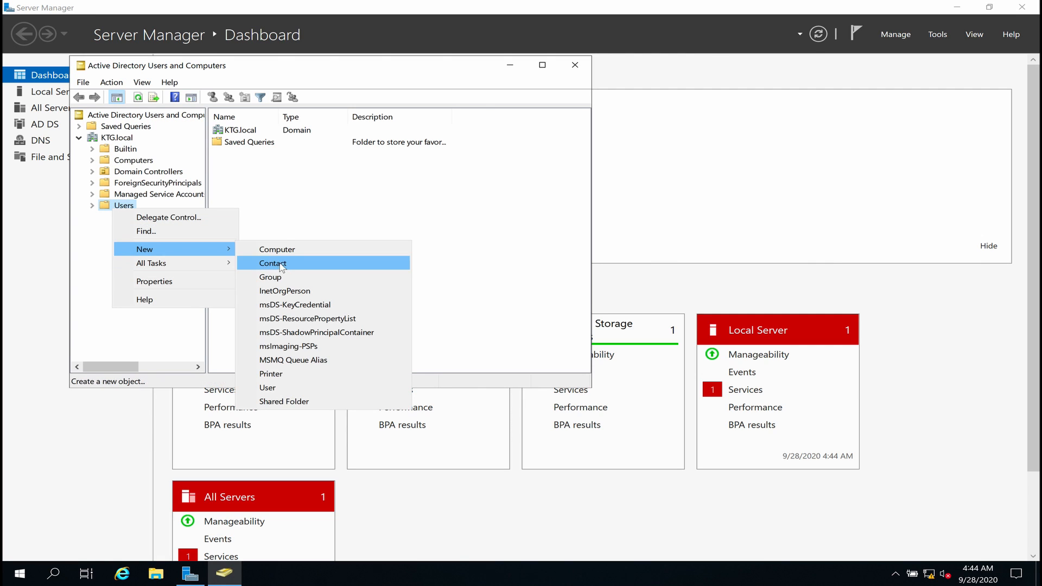
{"action": "left_click", "coordinate": [274, 388]}
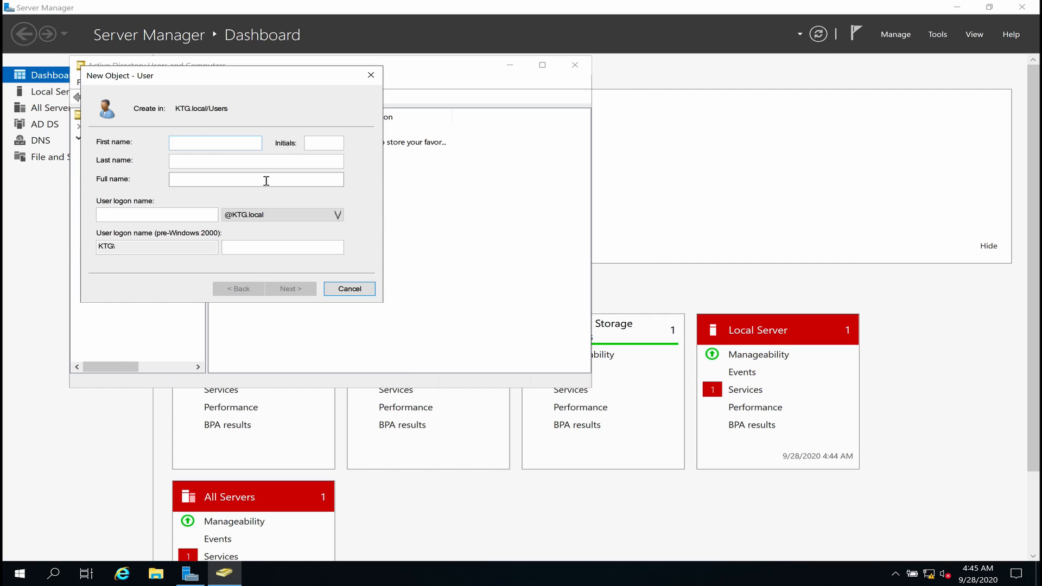
Enter the new user's first name, last name and user logon name.
{"action": "type", "text": "Kid"}
{"action": "key", "text": "BackSpace"}
{"action": "type", "text": "ndson"}
{"action": "key", "text": "Tab"}
{"action": "type", "text": "Munonye"}
{"action": "key", "text": "Tab"}
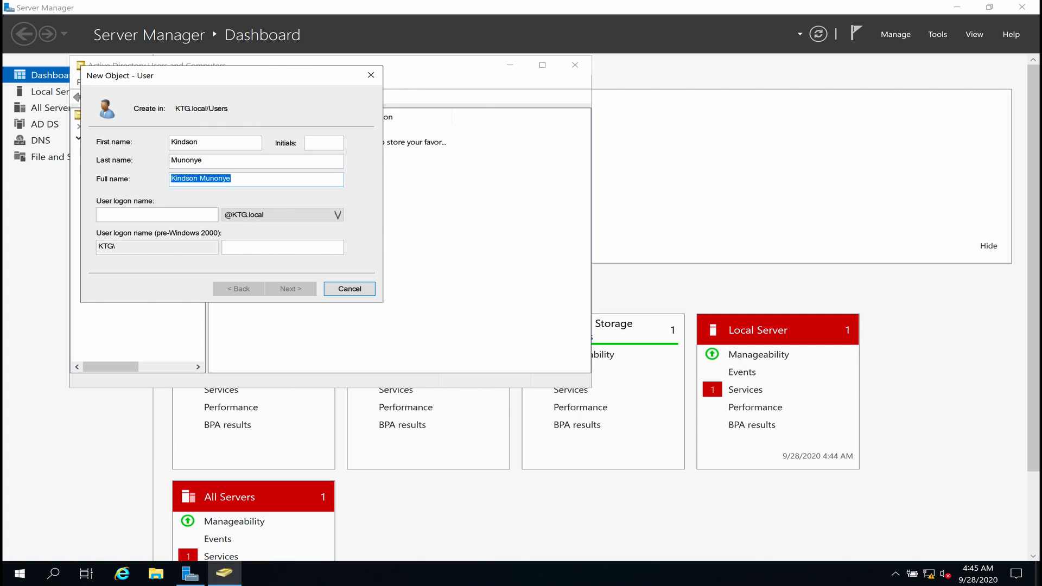
{"action": "key", "text": "Tab"}
{"action": "type", "text": "k"}
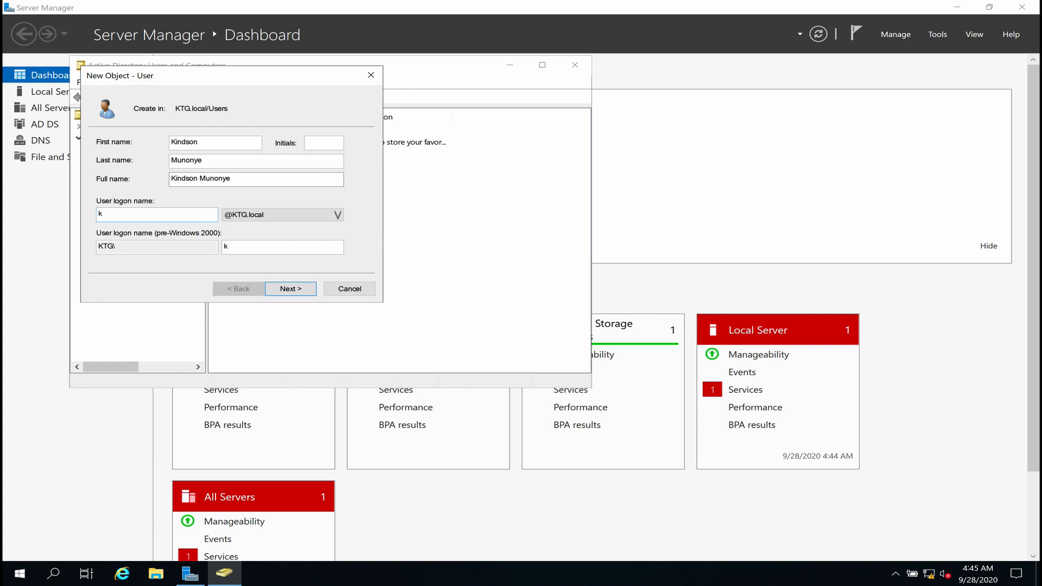
{"action": "type", "text": "indson"}
Set the user's password without forcing a change at next logon, and finish creating the user.
{"action": "left_click", "coordinate": [281, 292]}
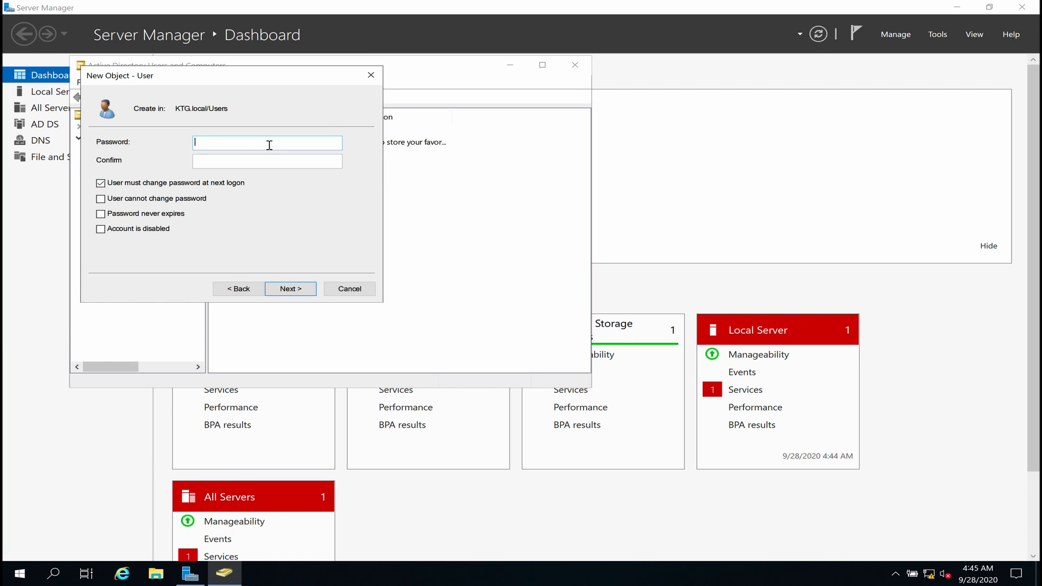
{"action": "type", "text": "•••••••••••"}
{"action": "key", "text": "Tab"}
{"action": "type", "text": "••"}
{"action": "key", "text": "BackSpace"}
{"action": "key", "text": "BackSpace"}
{"action": "type", "text": "•••••••••••"}
{"action": "left_click", "coordinate": [102, 185]}
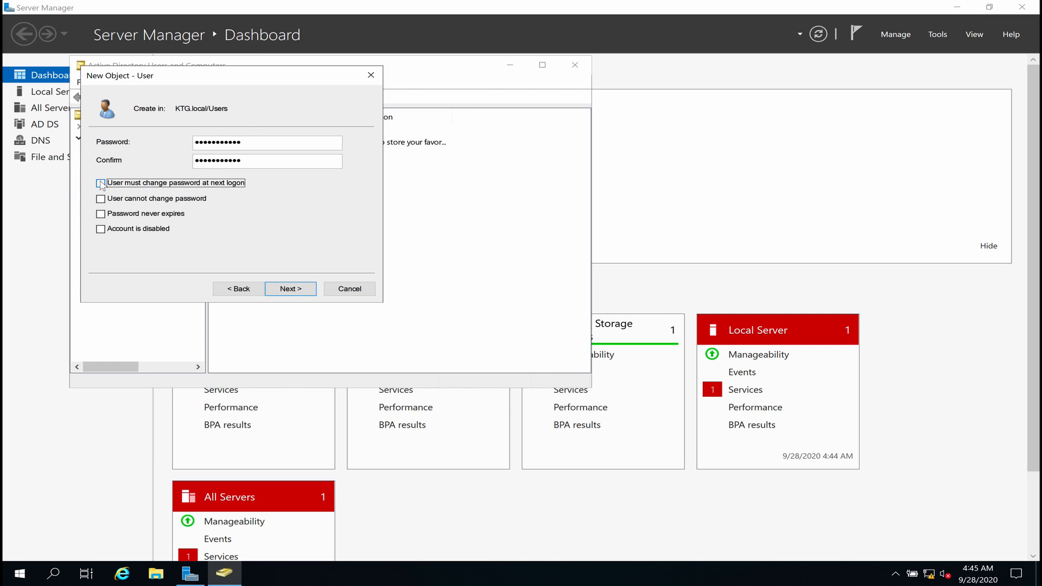
{"action": "left_click", "coordinate": [294, 288]}
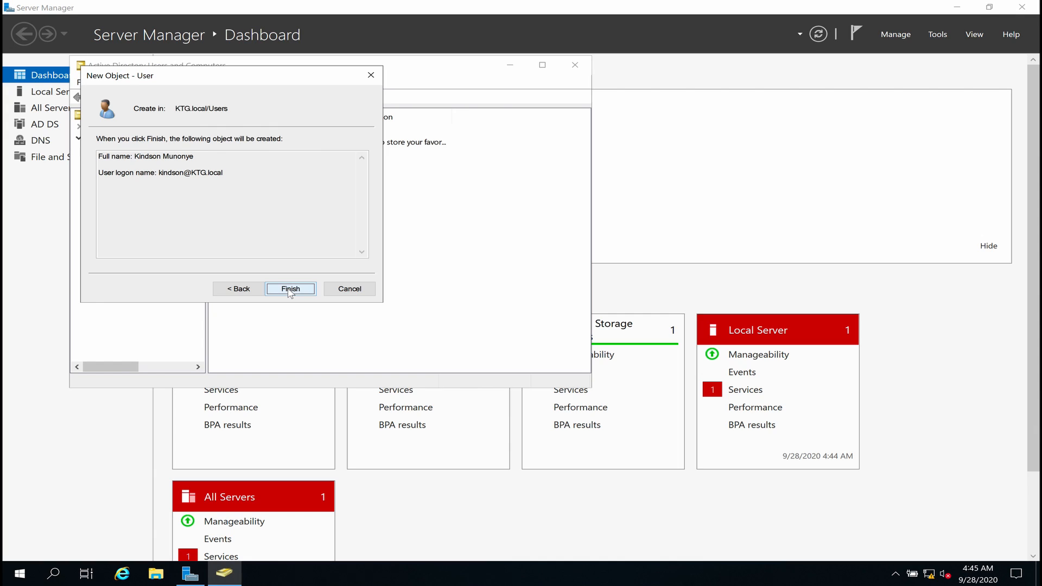
{"action": "left_click", "coordinate": [289, 289]}
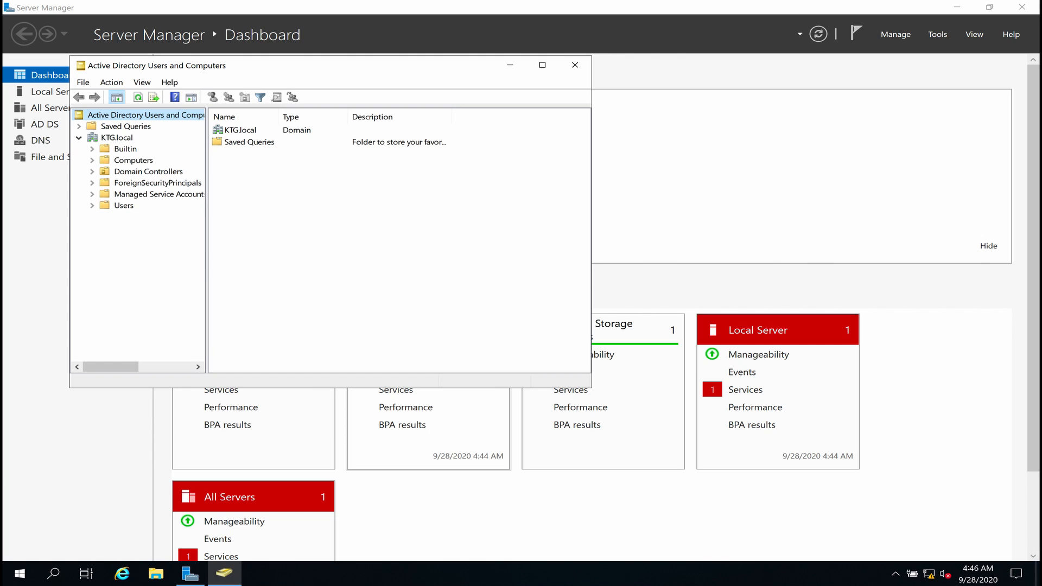
{"action": "key", "text": "ctrl+Left"}
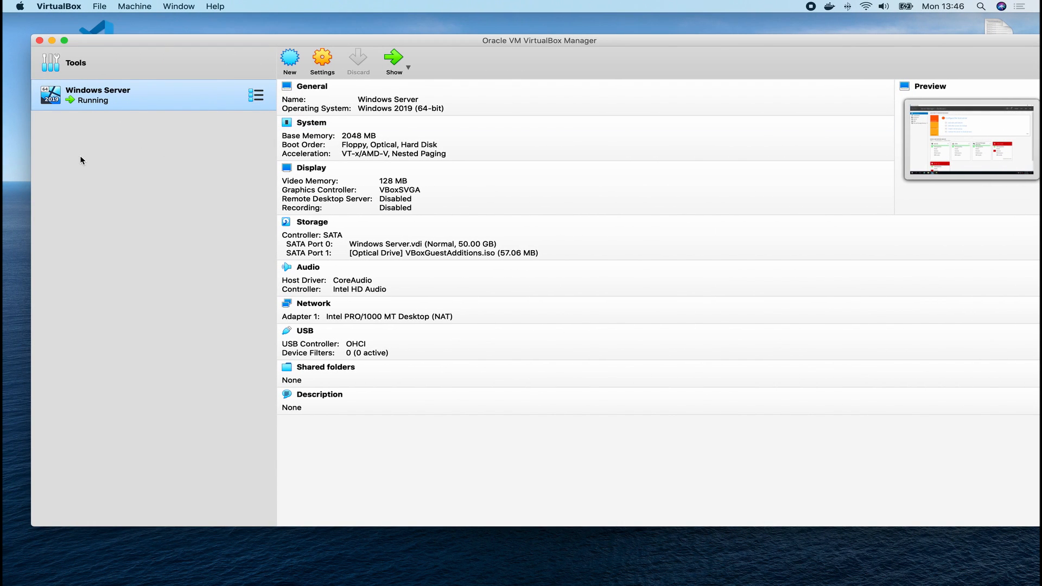
Create a new virtual machine named 'Windows 10'.
{"action": "left_click", "coordinate": [293, 62]}
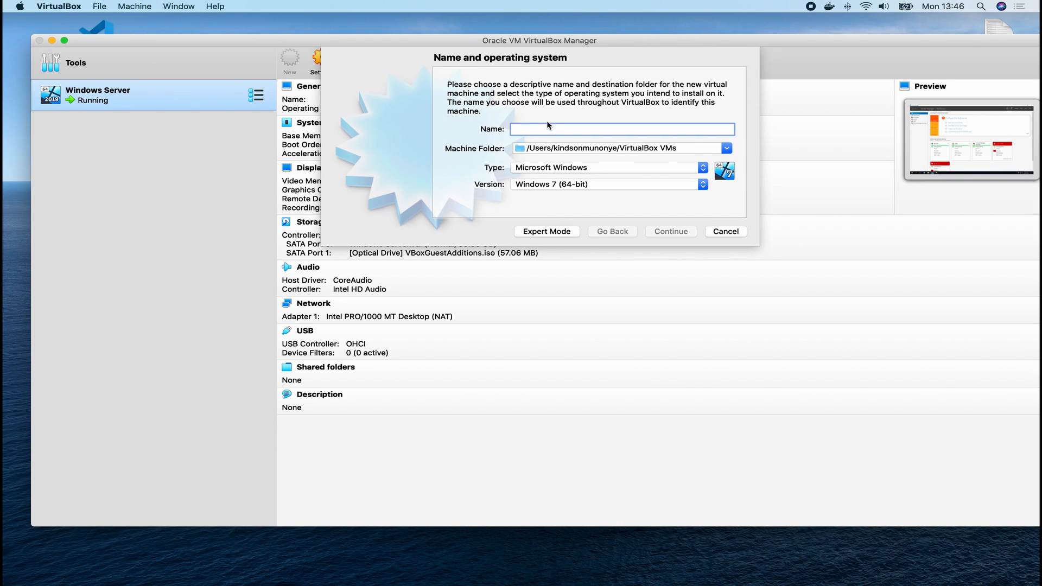
{"action": "type", "text": "Win"}
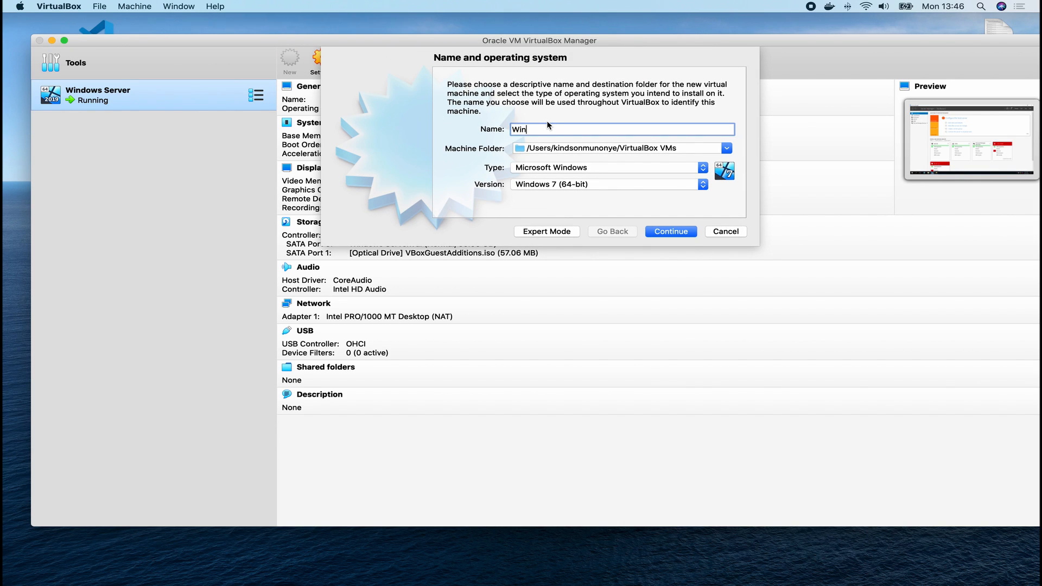
{"action": "type", "text": "10"}
{"action": "key", "text": "BackSpace"}
{"action": "key", "text": "BackSpace"}
{"action": "type", "text": "dpw"}
{"action": "key", "text": "BackSpace"}
{"action": "key", "text": "BackSpace"}
{"action": "type", "text": "pw"}
{"action": "key", "text": "BackSpace"}
{"action": "key", "text": "BackSpace"}
{"action": "type", "text": "ows 1-"}
{"action": "key", "text": "BackSpace"}
{"action": "type", "text": "0"}
Keep default memory, add a new 50 GB VDI disk, and start the machine.
{"action": "left_click", "coordinate": [653, 231]}
{"action": "left_click", "coordinate": [664, 233]}
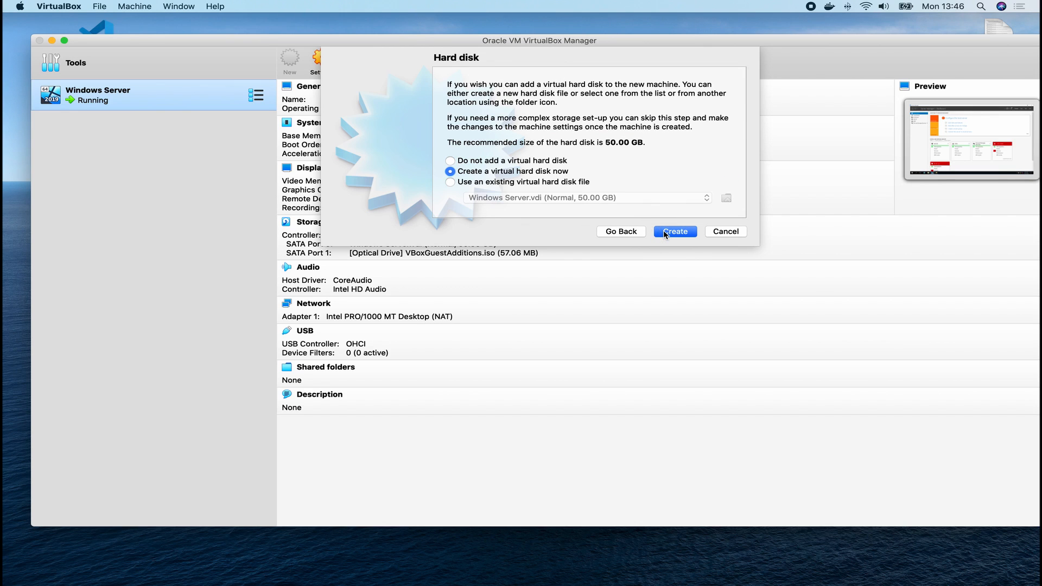
{"action": "left_click", "coordinate": [664, 233]}
{"action": "left_click", "coordinate": [658, 284]}
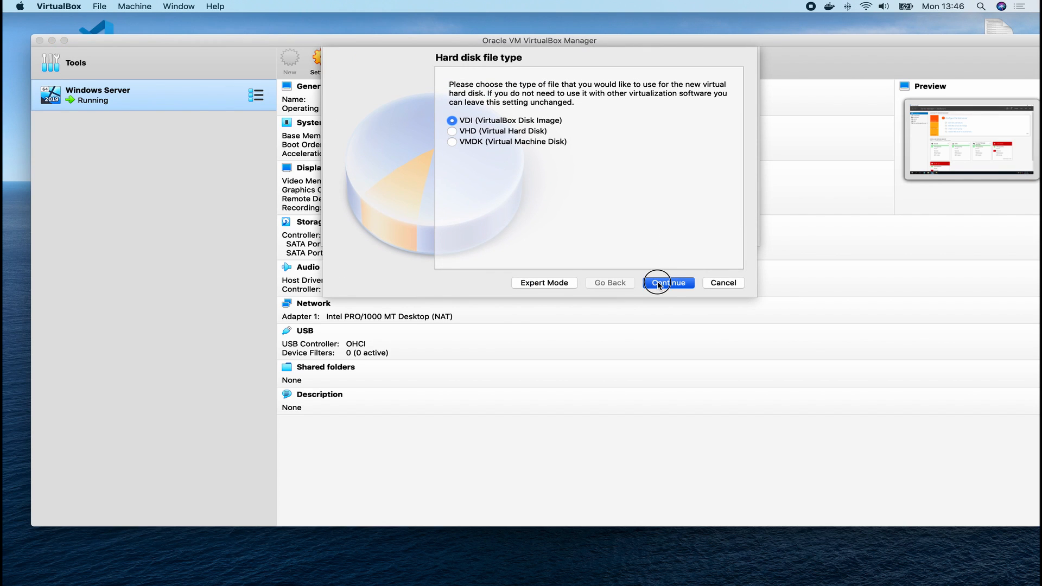
{"action": "left_click", "coordinate": [658, 284]}
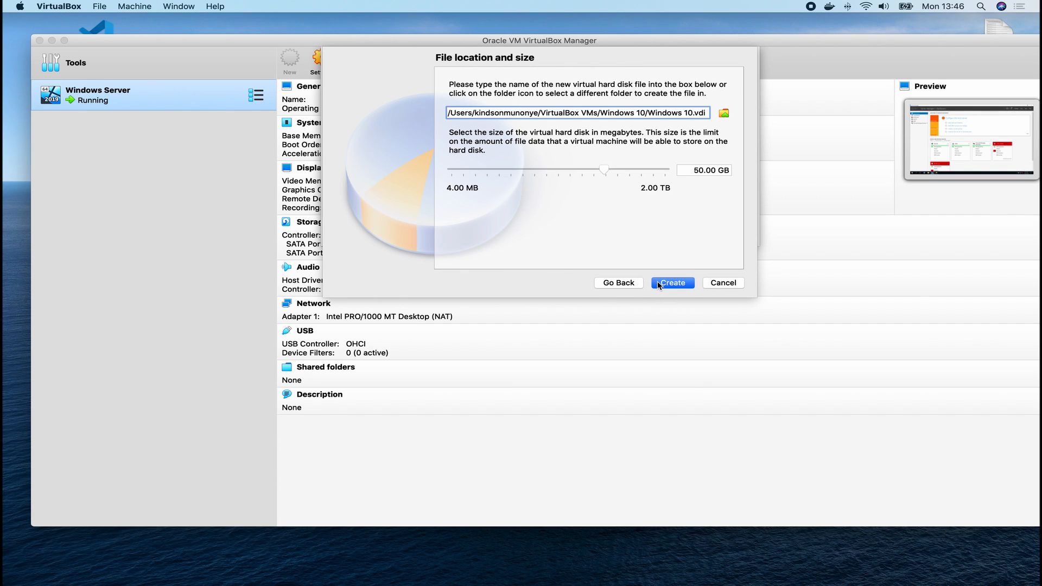
{"action": "left_click", "coordinate": [658, 284]}
{"action": "left_click", "coordinate": [673, 230]}
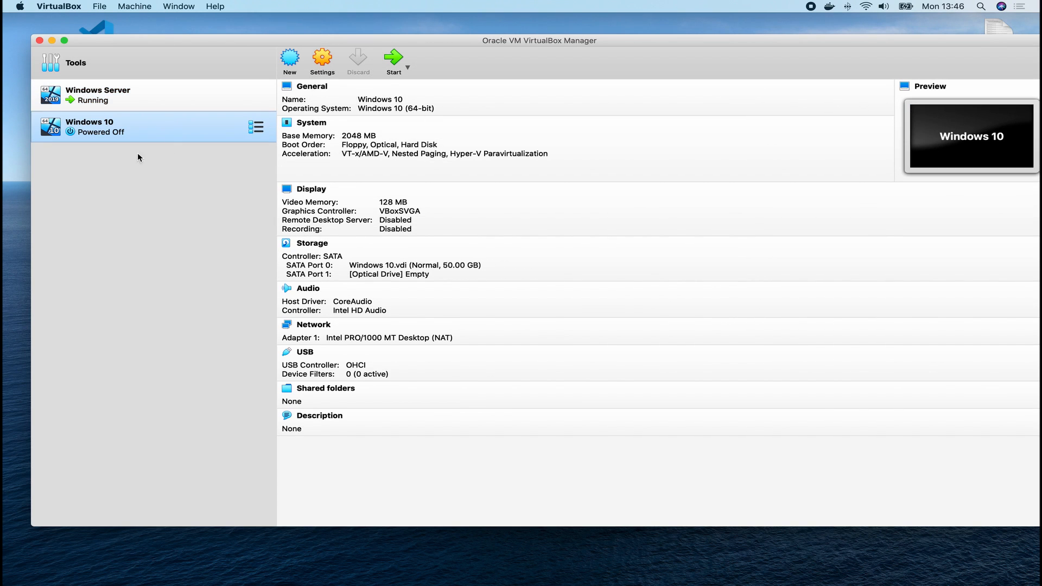
{"action": "left_click", "coordinate": [395, 64]}
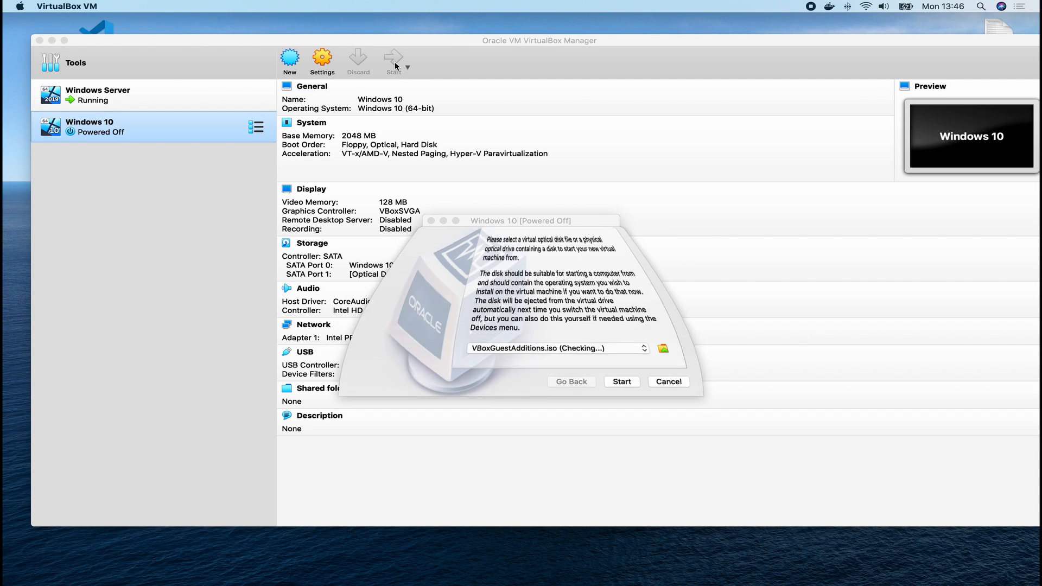
Add Windows 10 Enterprise.iso as the start-up disk and boot the machine from it.
{"action": "left_click", "coordinate": [670, 358]}
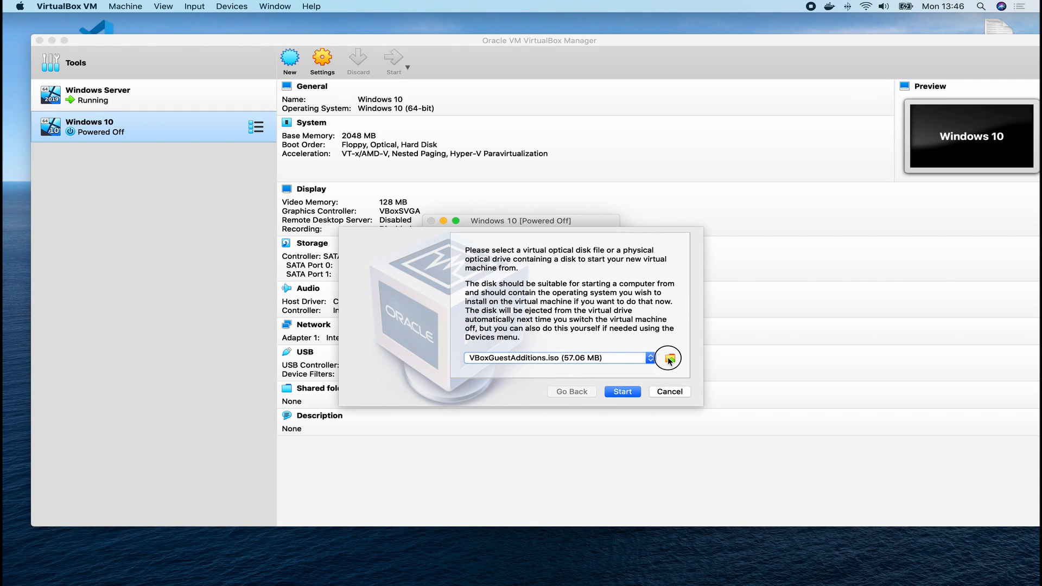
{"action": "left_click", "coordinate": [368, 249]}
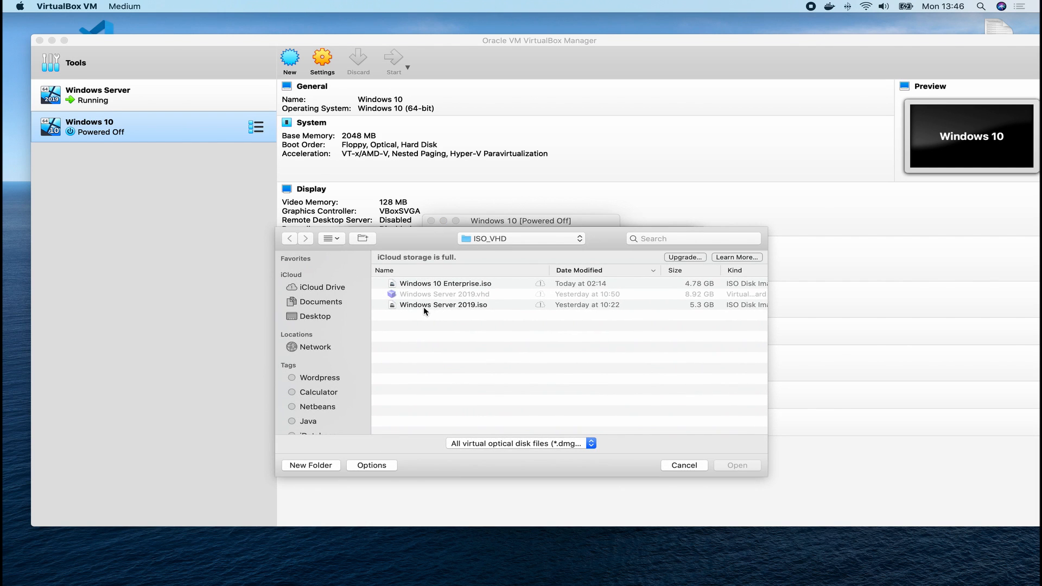
{"action": "left_click", "coordinate": [440, 283]}
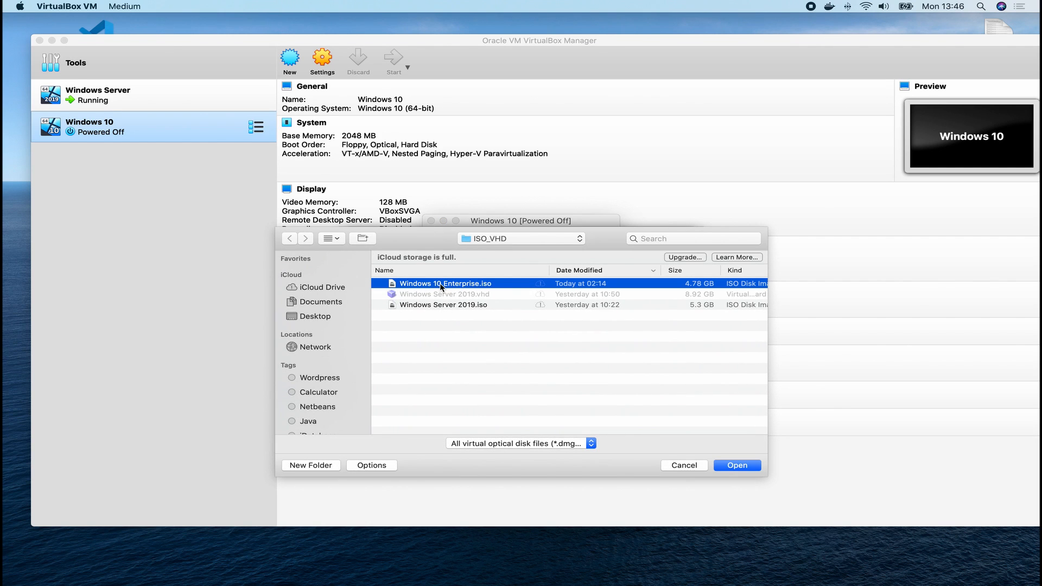
{"action": "left_click", "coordinate": [733, 465]}
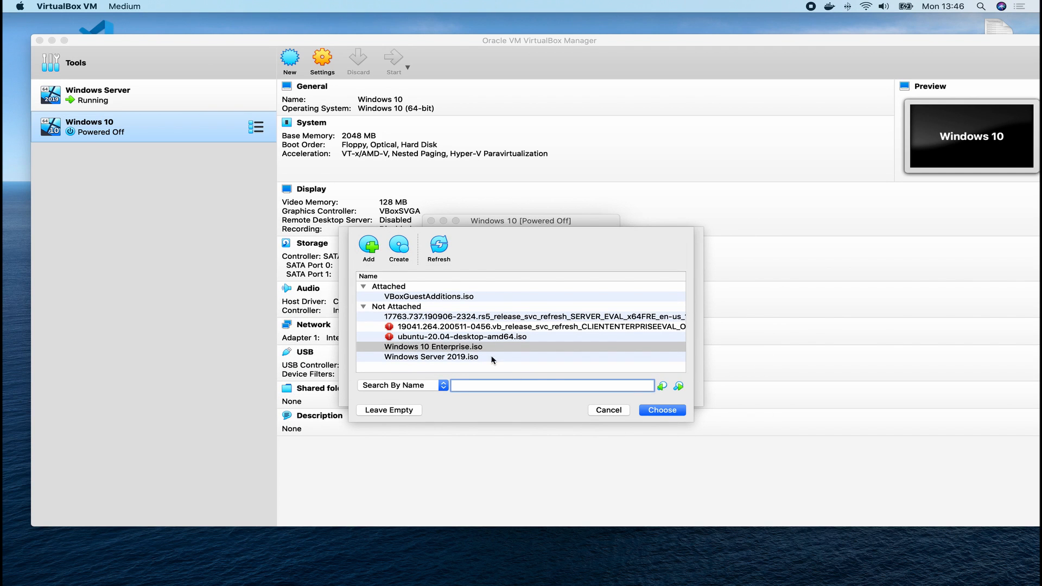
{"action": "left_click", "coordinate": [663, 410]}
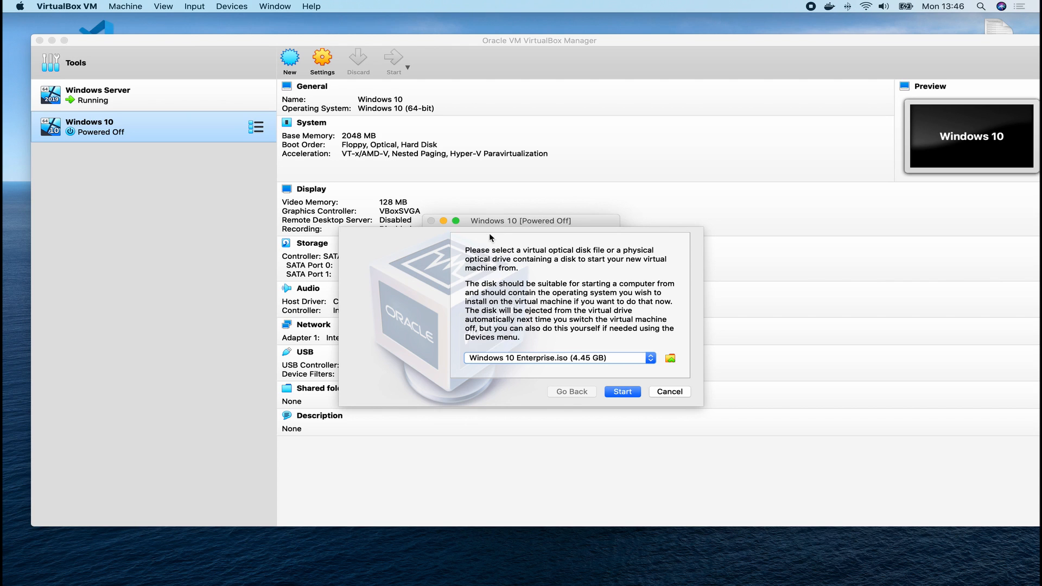
{"action": "left_click", "coordinate": [623, 392]}
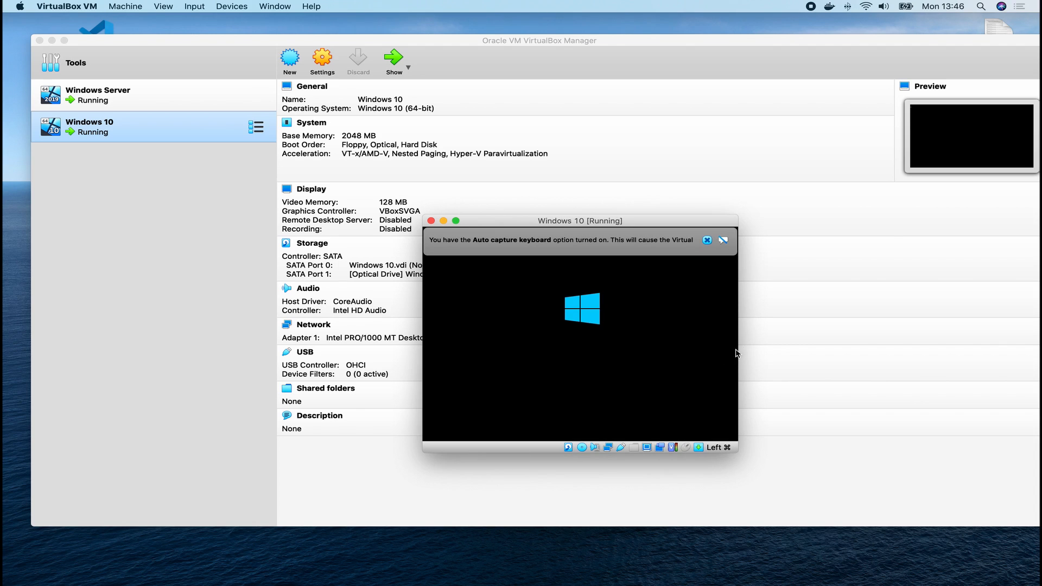
Dismiss the keyboard and mouse notices and accept the default setup language settings.
{"action": "left_click", "coordinate": [707, 240]}
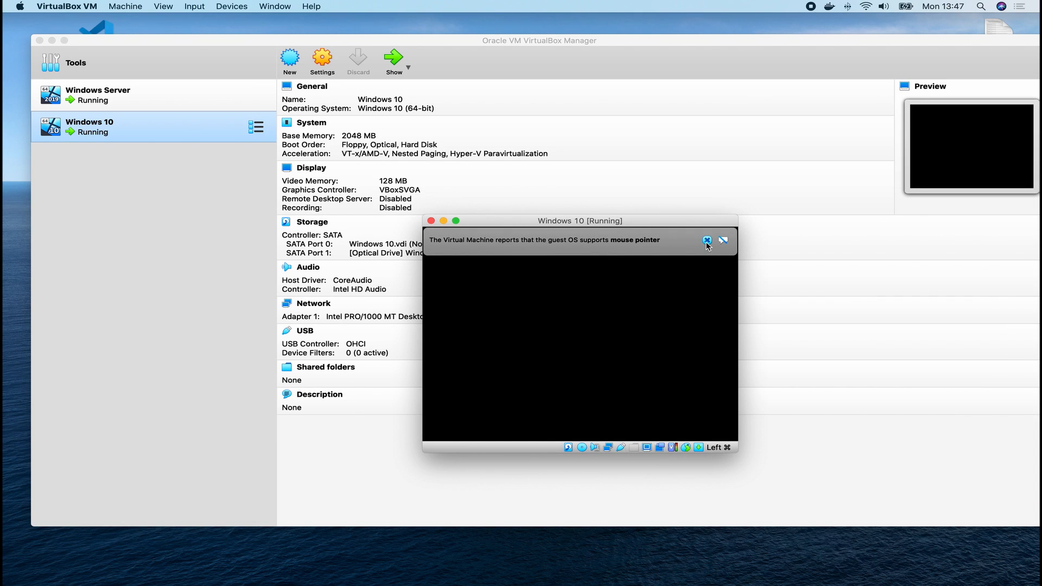
{"action": "left_click", "coordinate": [707, 240]}
{"action": "left_click_drag", "start_coordinate": [514, 225], "coordinate": [342, 125]}
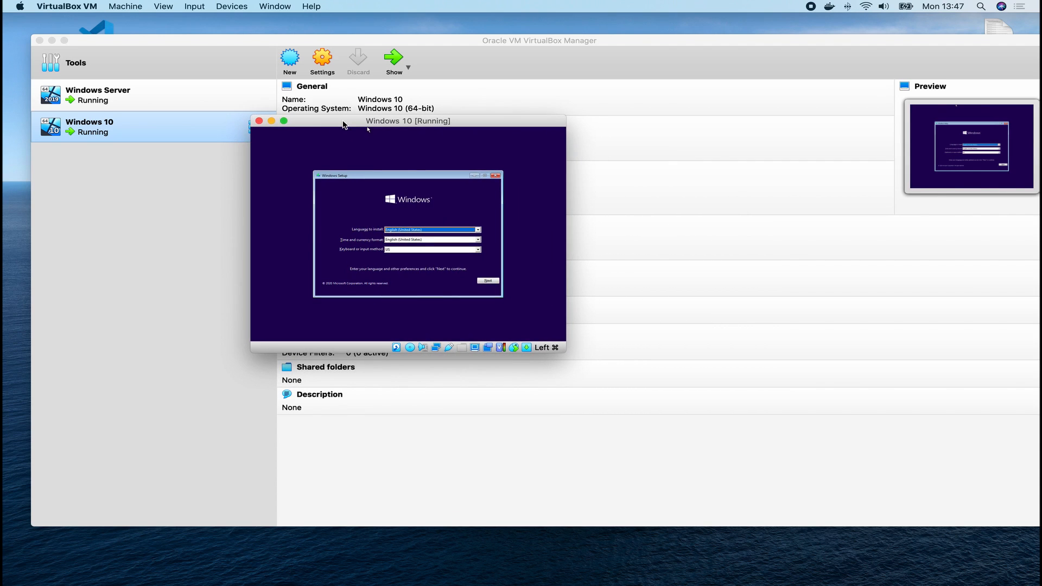
{"action": "left_click", "coordinate": [491, 281]}
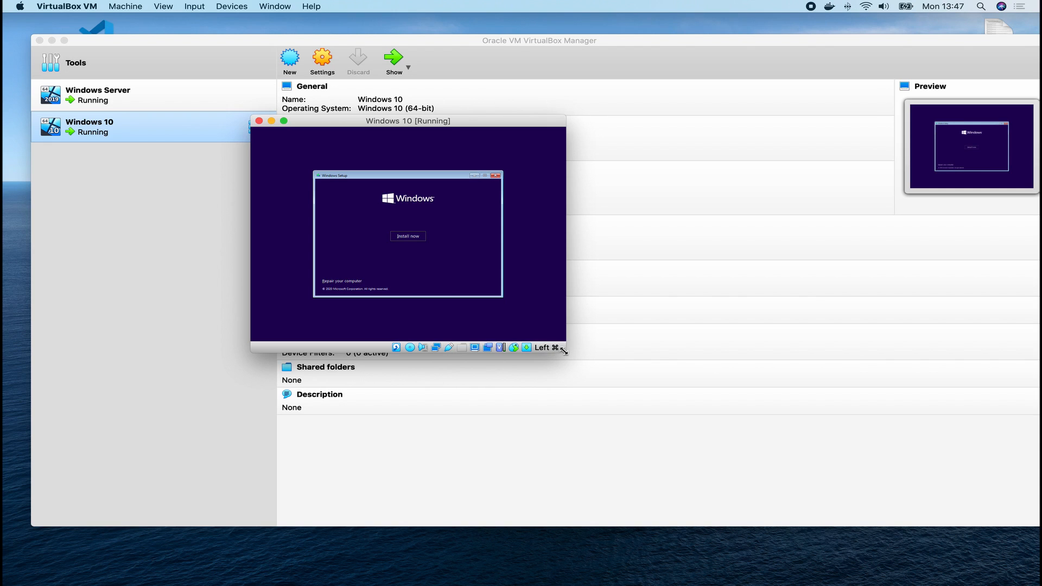
Switch the machine window to Scaled Mode and enlarge it.
{"action": "left_click_drag", "start_coordinate": [565, 353], "coordinate": [748, 440]}
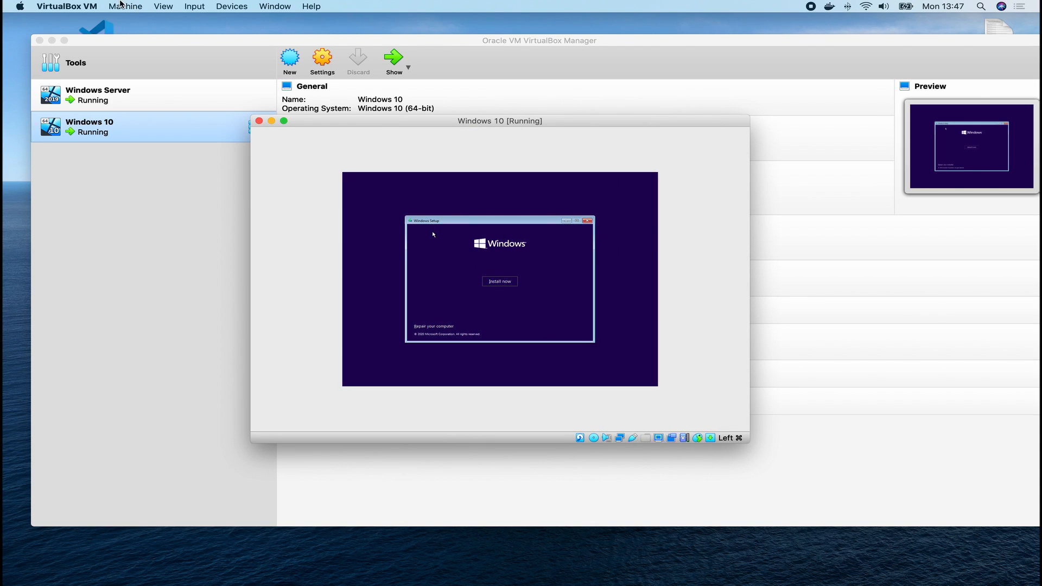
{"action": "left_click", "coordinate": [163, 6]}
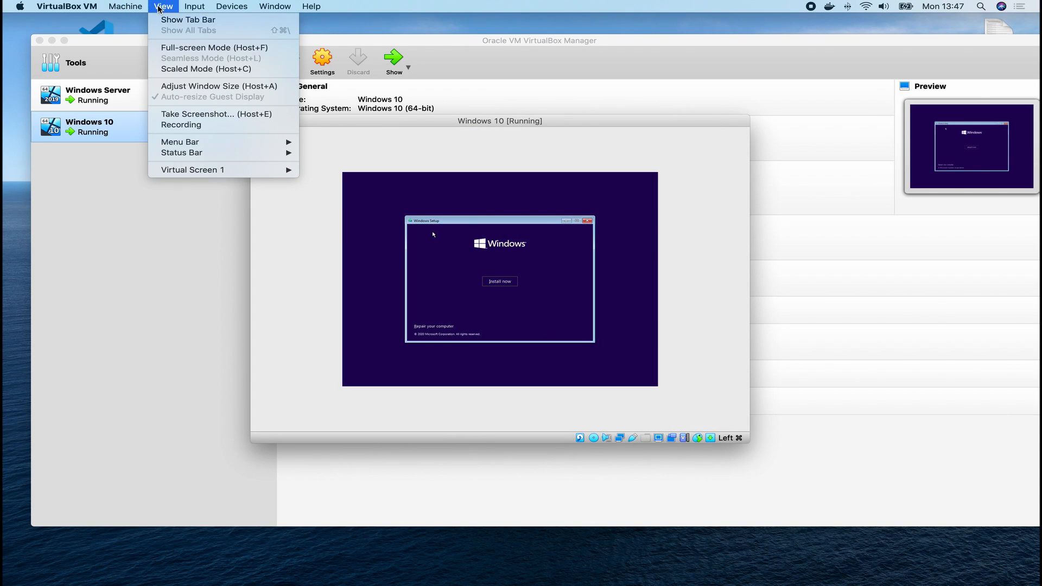
{"action": "left_click", "coordinate": [185, 69]}
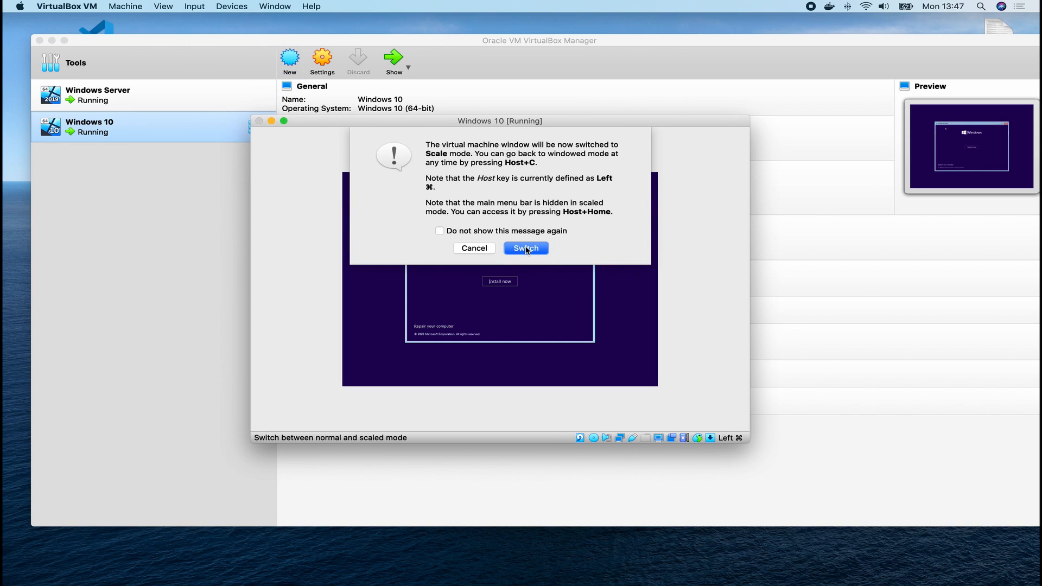
{"action": "left_click", "coordinate": [526, 245]}
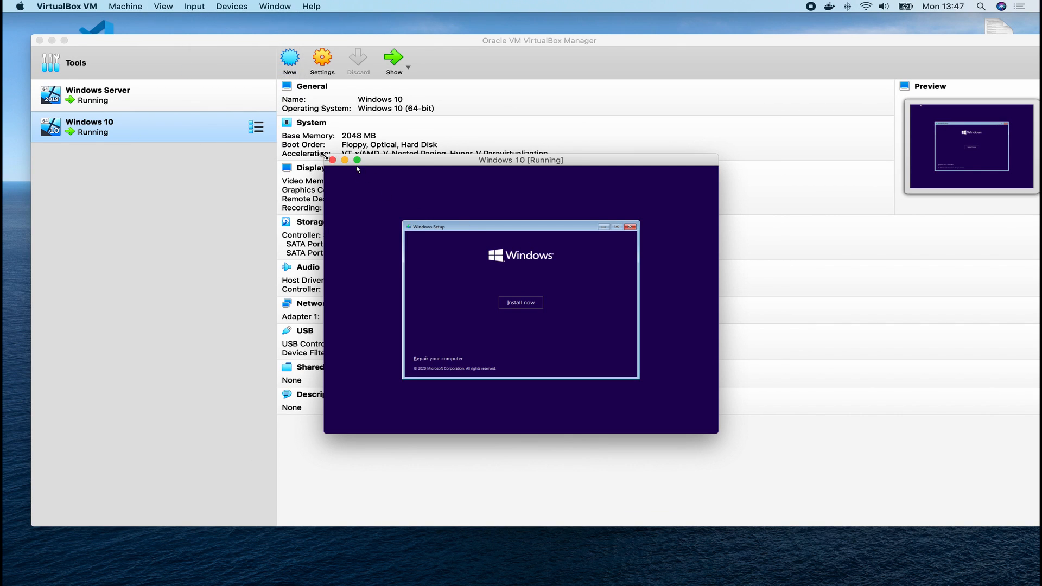
{"action": "left_click_drag", "start_coordinate": [326, 156], "coordinate": [174, 72]}
Accept the license terms and run a custom install onto Drive 0's unallocated space.
{"action": "left_click", "coordinate": [447, 266]}
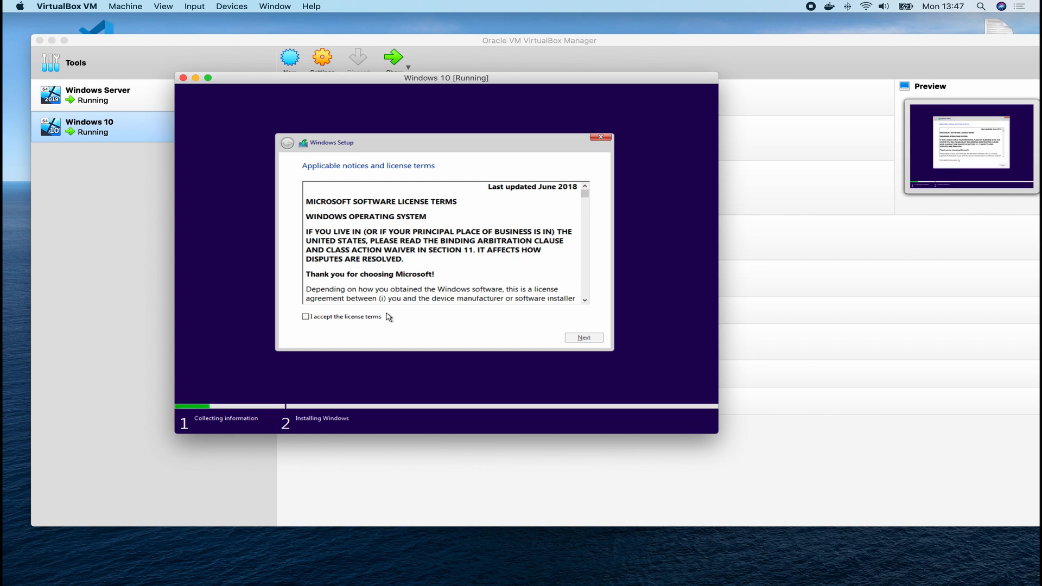
{"action": "left_click", "coordinate": [324, 318]}
{"action": "left_click", "coordinate": [586, 338]}
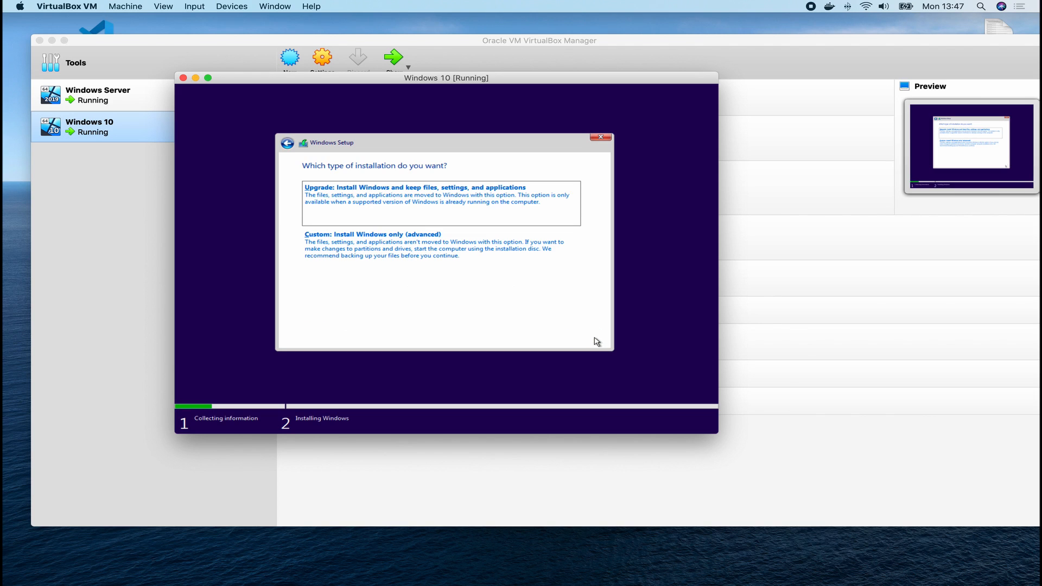
{"action": "left_click", "coordinate": [353, 250]}
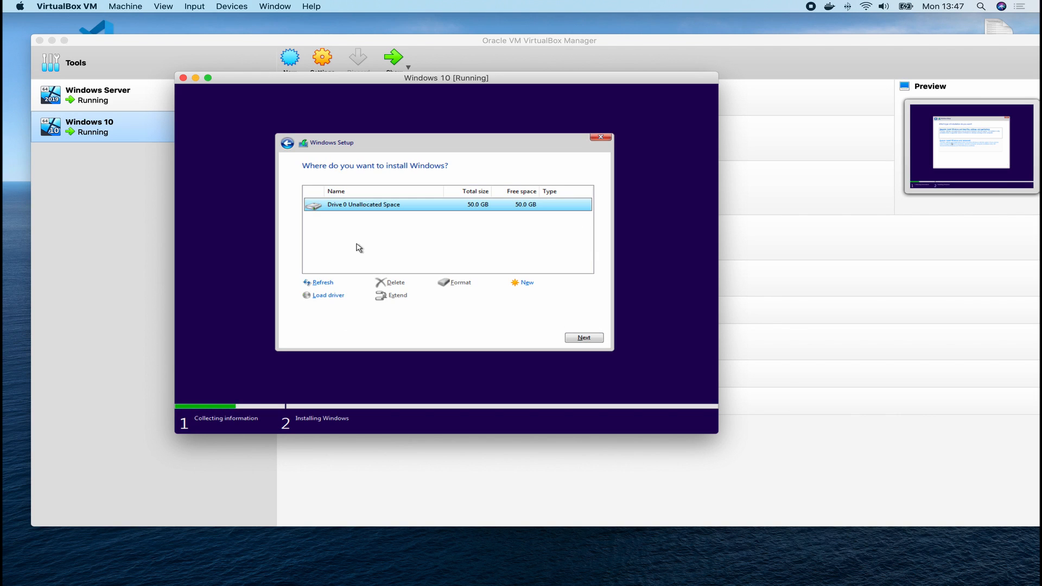
{"action": "left_click", "coordinate": [579, 337]}
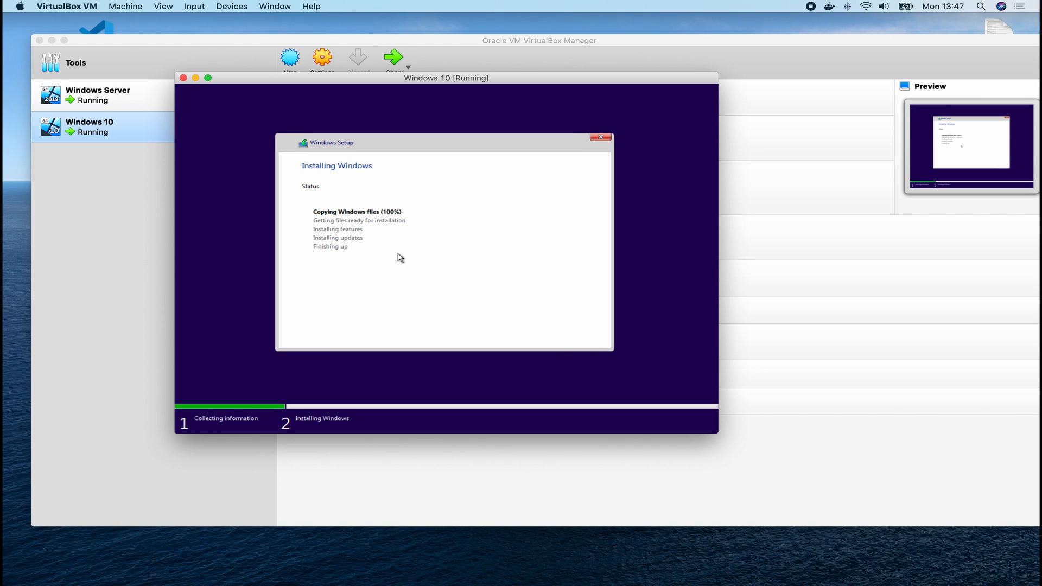
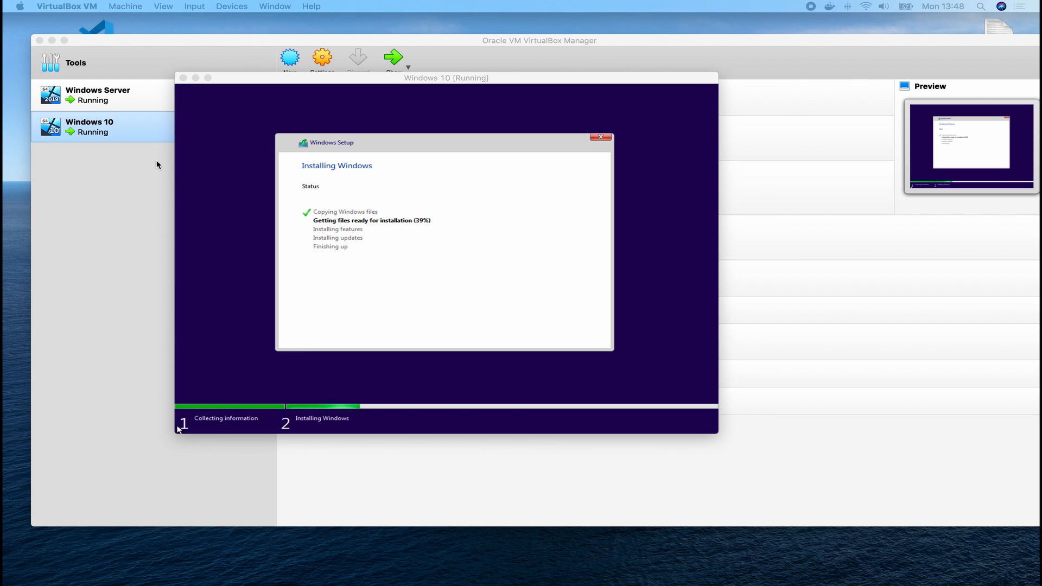
Select the Windows Server VM to show its details: 2048 MB memory, 50.00 GB disk.
{"action": "left_click", "coordinate": [109, 100]}
Attach Windows Server's Adapter 1 as Bridged Adapter on en0: Wi-Fi and save the settings.
{"action": "right_click", "coordinate": [110, 100]}
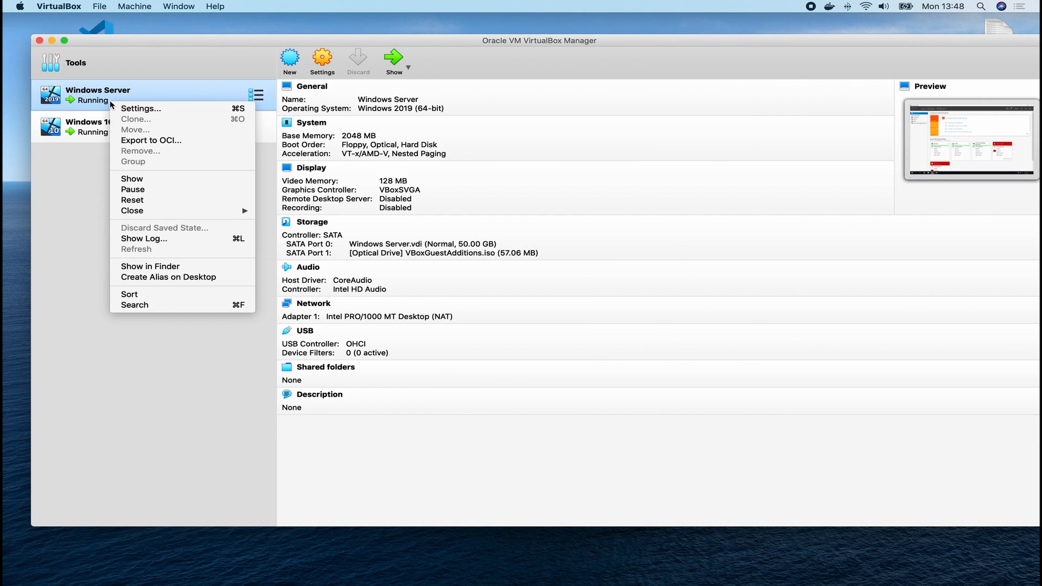
{"action": "left_click", "coordinate": [143, 109]}
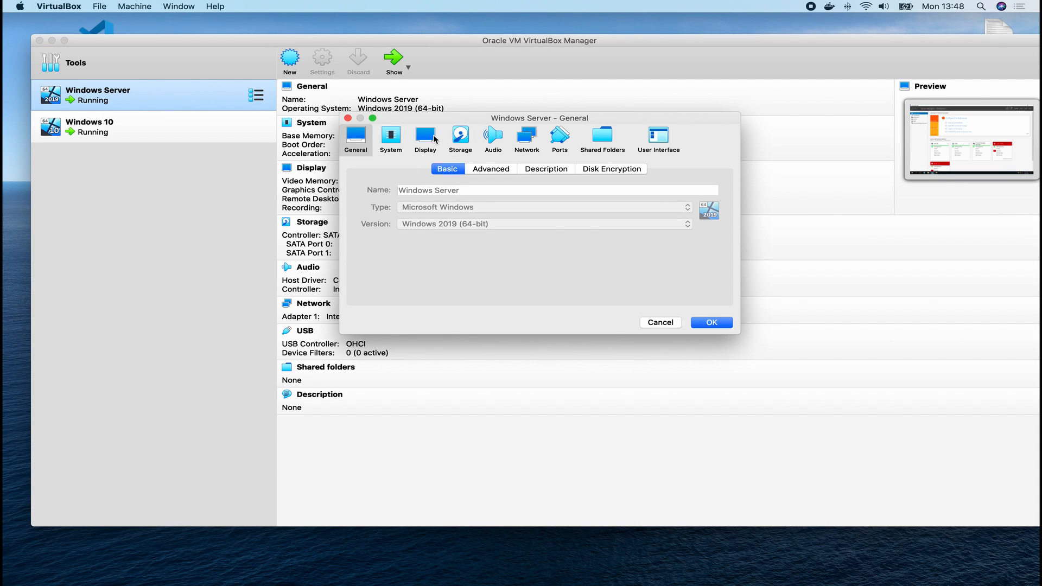
{"action": "left_click", "coordinate": [534, 140]}
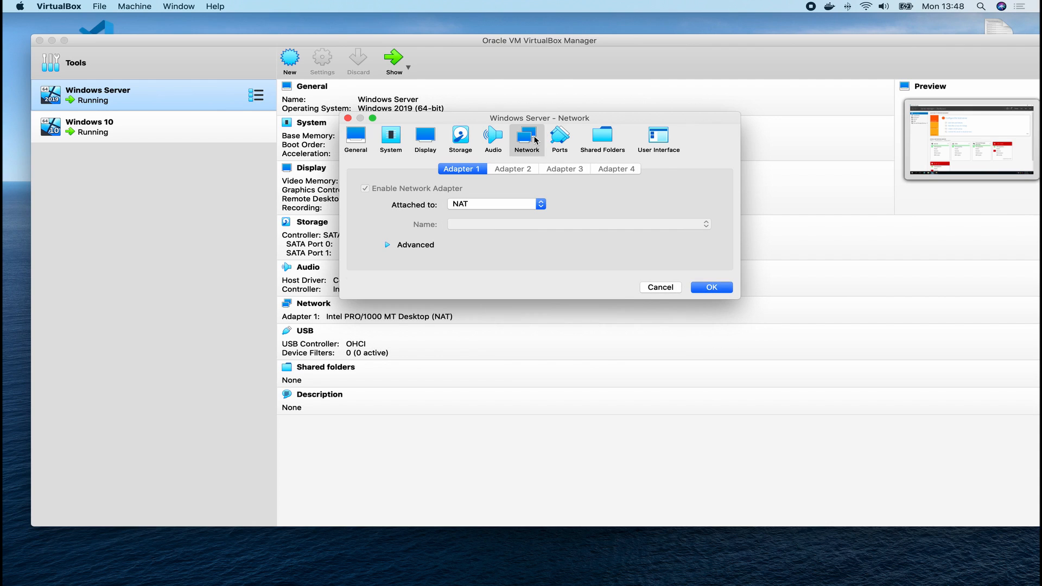
{"action": "left_click", "coordinate": [519, 204]}
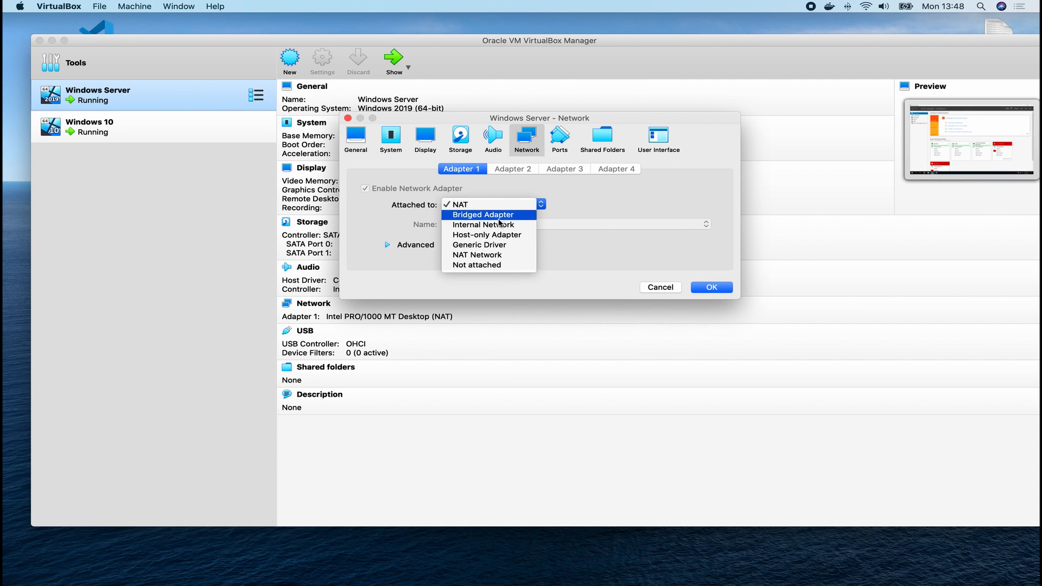
{"action": "left_click", "coordinate": [496, 216]}
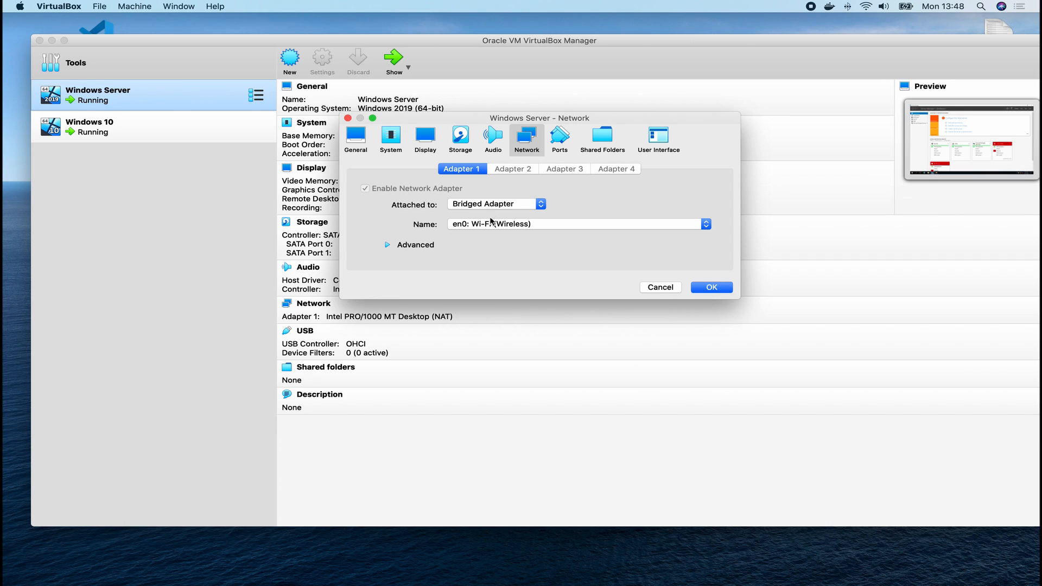
{"action": "left_click", "coordinate": [711, 288]}
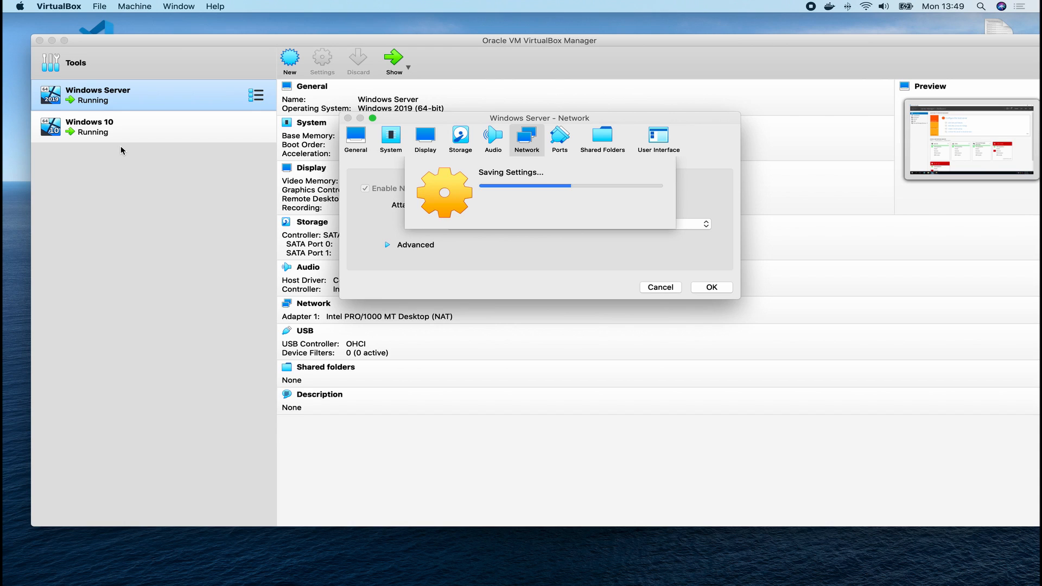
{"action": "left_click", "coordinate": [108, 132]}
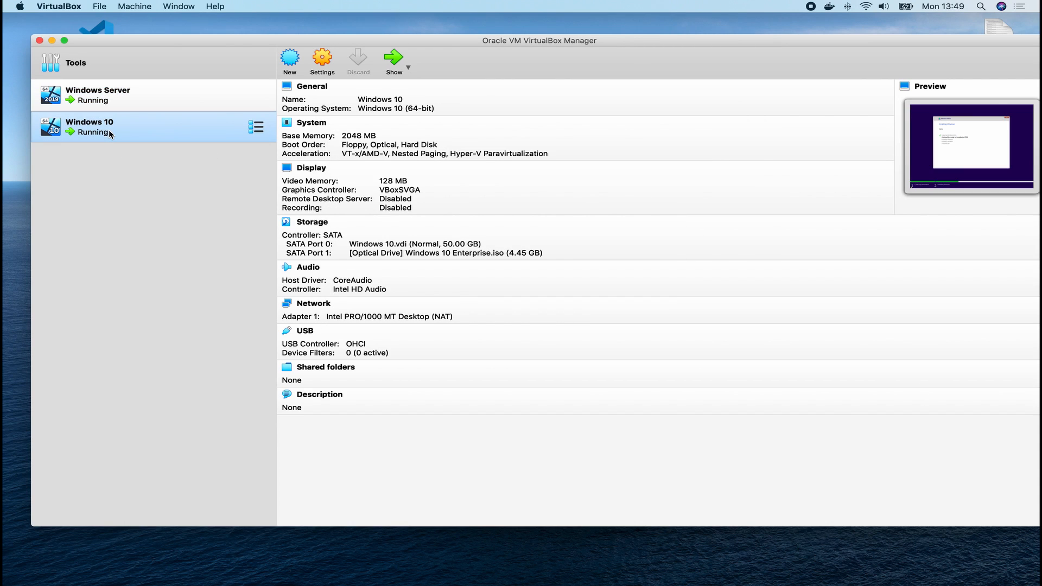
Change the Windows 10 VM's adapter from NAT to Bridged Adapter on en0: Wi-Fi and save.
{"action": "left_click", "coordinate": [320, 65]}
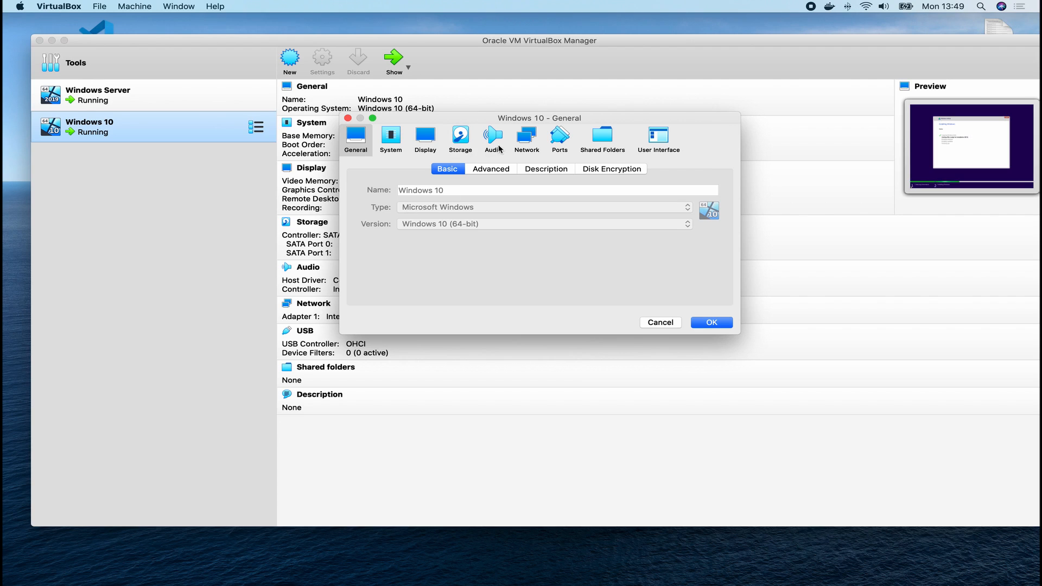
{"action": "left_click", "coordinate": [526, 141]}
{"action": "left_click", "coordinate": [535, 207]}
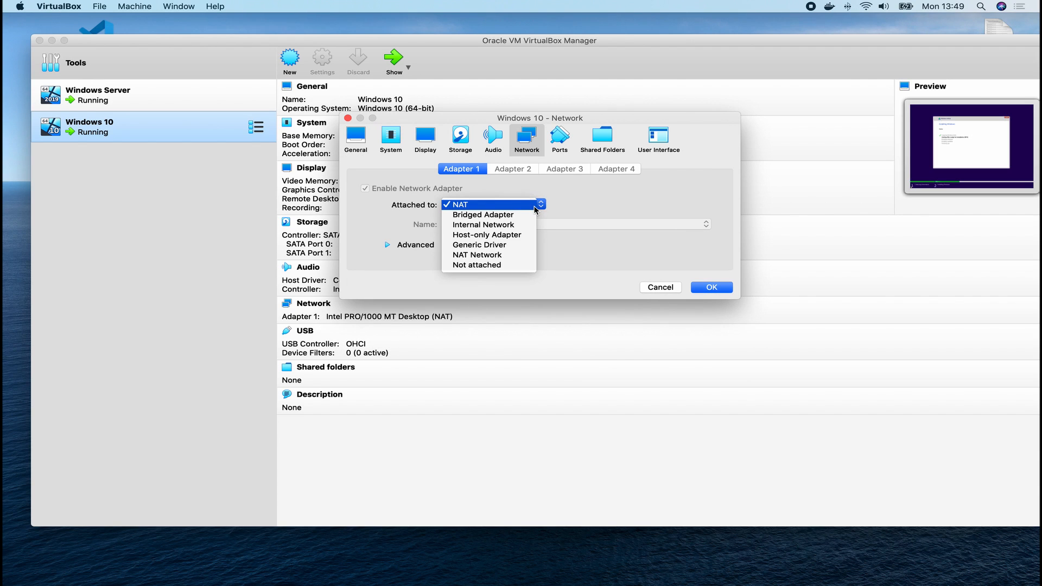
{"action": "left_click", "coordinate": [502, 217]}
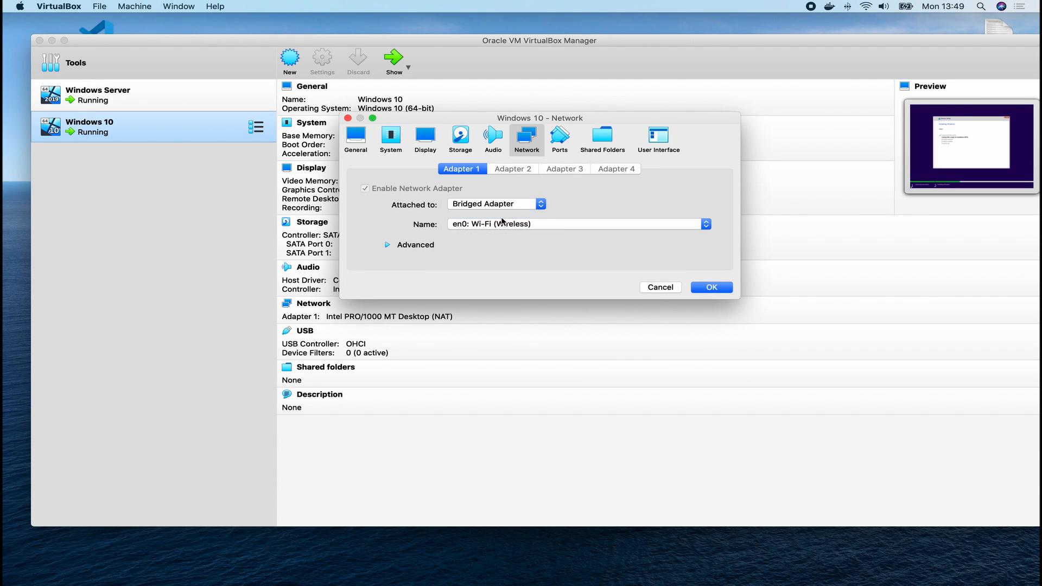
{"action": "left_click", "coordinate": [505, 208]}
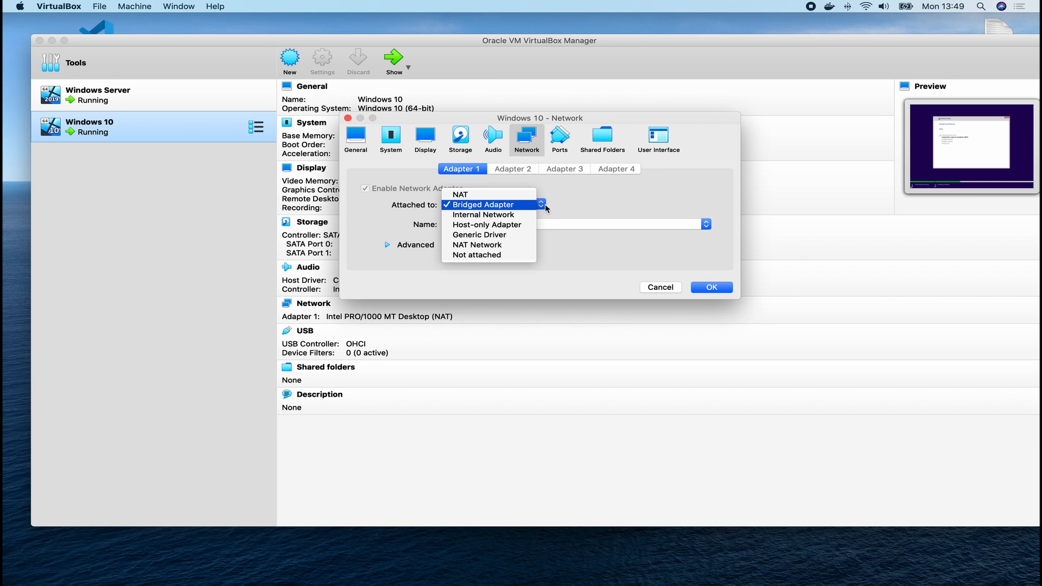
{"action": "left_click", "coordinate": [703, 292]}
{"action": "left_click", "coordinate": [703, 291]}
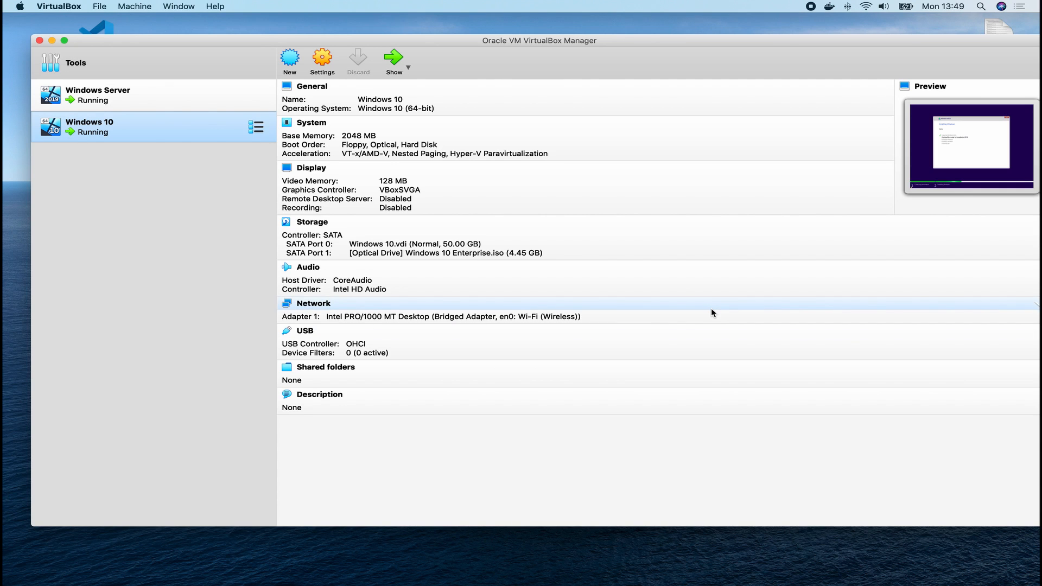
{"action": "key", "text": "ctrl+Right"}
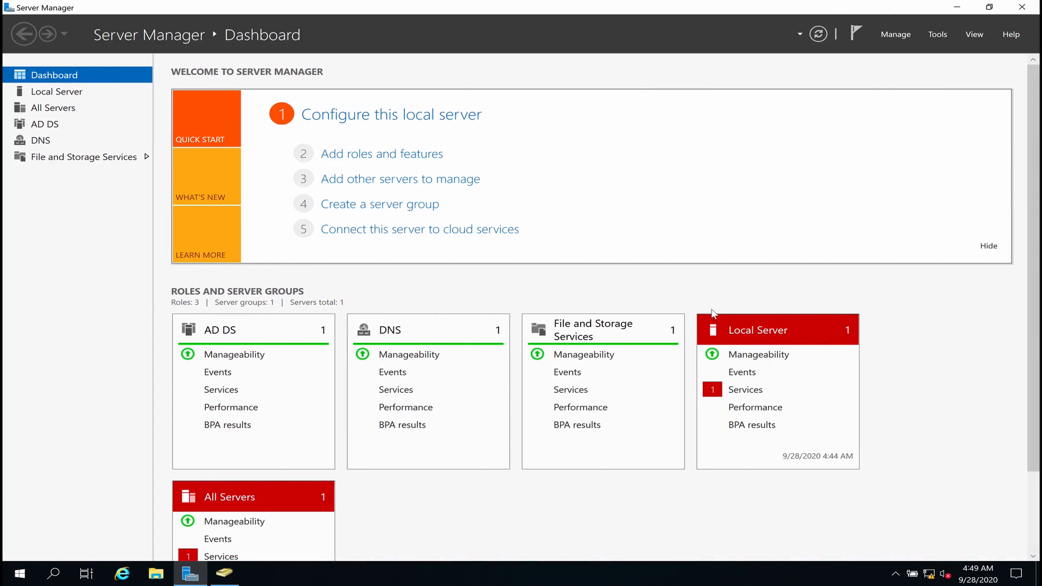
Bring up the Windows 10 VM's window from the VirtualBox Manager so it boots.
{"action": "key", "text": "ctrl+Left"}
{"action": "key", "text": "ctrl+Right"}
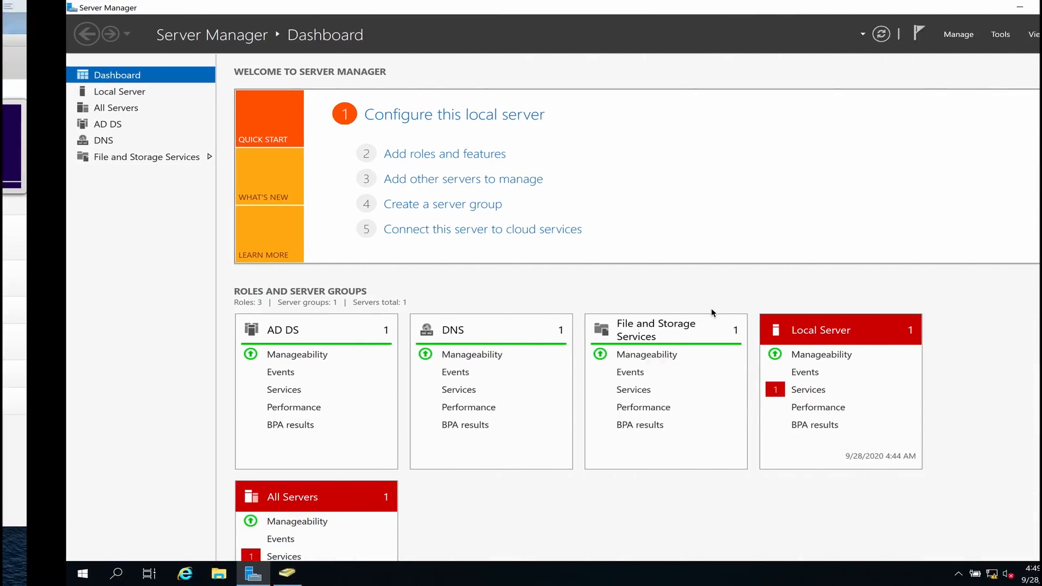
{"action": "key", "text": "ctrl+Left"}
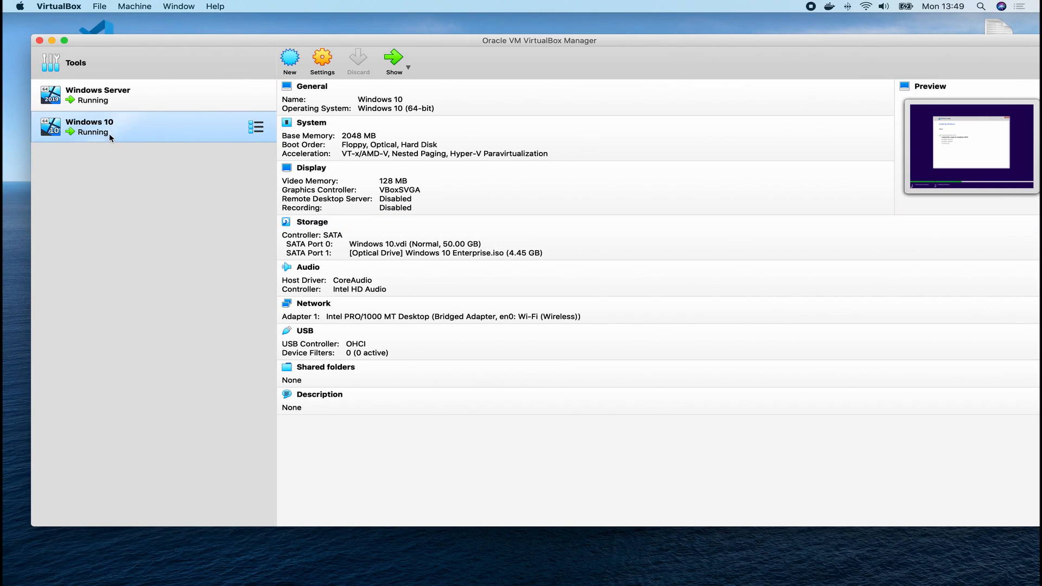
{"action": "right_click", "coordinate": [99, 132]}
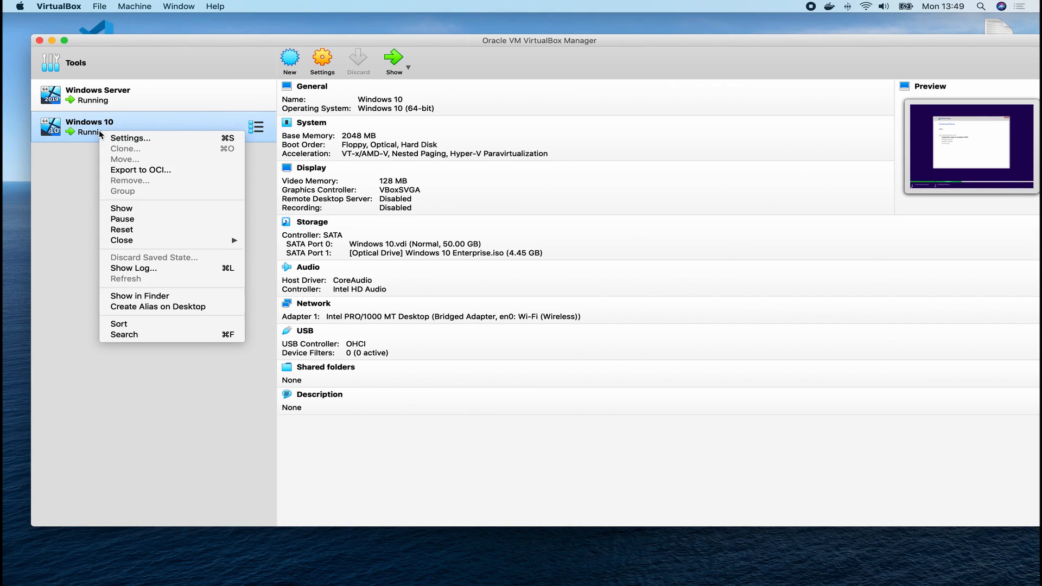
{"action": "left_click", "coordinate": [135, 208]}
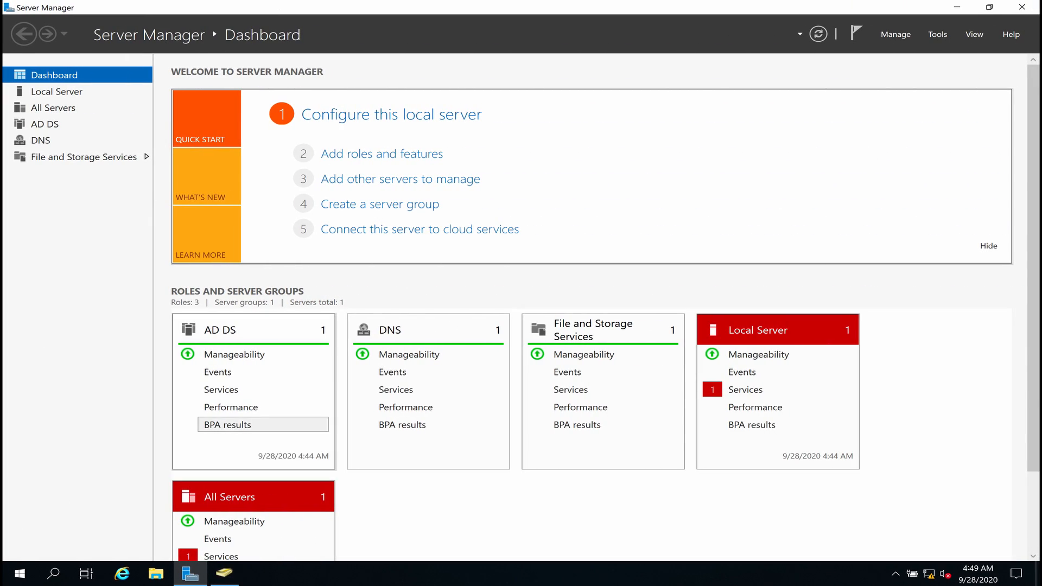
Search the server's Start menu for 'fire' and open Windows Defender Firewall.
{"action": "left_click", "coordinate": [25, 573]}
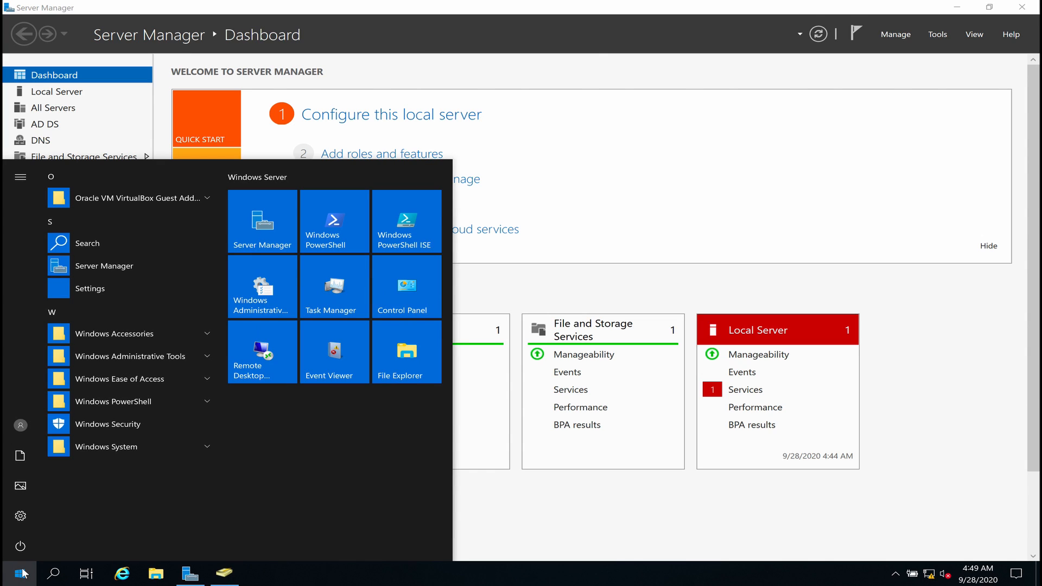
{"action": "left_click", "coordinate": [24, 574]}
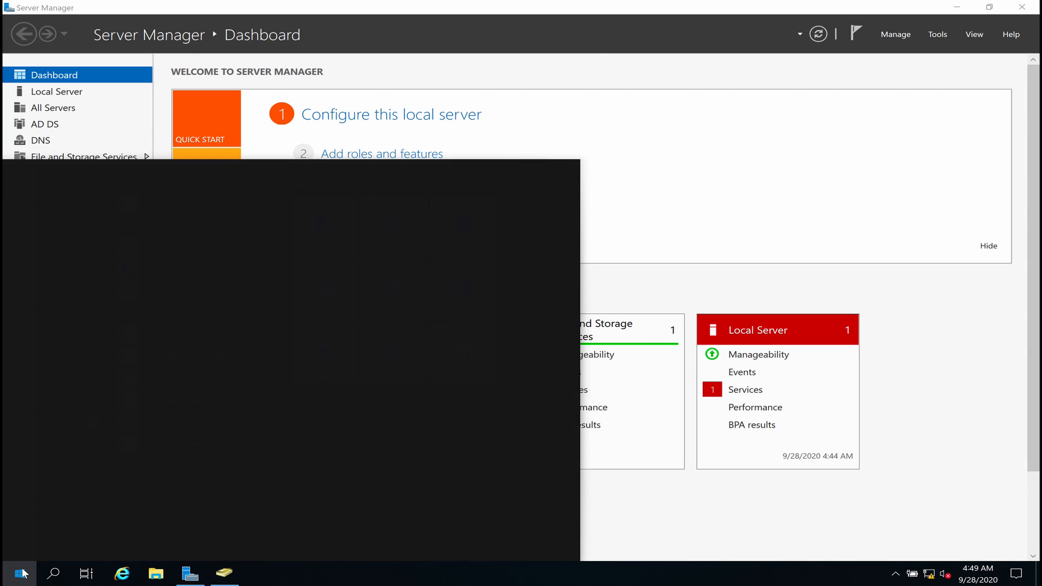
{"action": "left_click", "coordinate": [24, 576]}
{"action": "type", "text": "fir"}
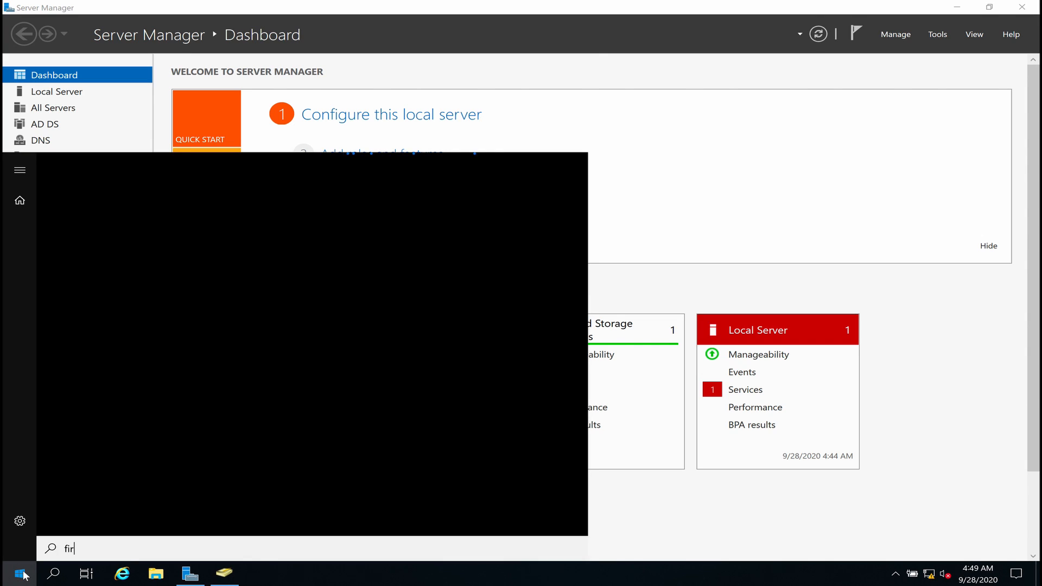
{"action": "left_click", "coordinate": [24, 577]}
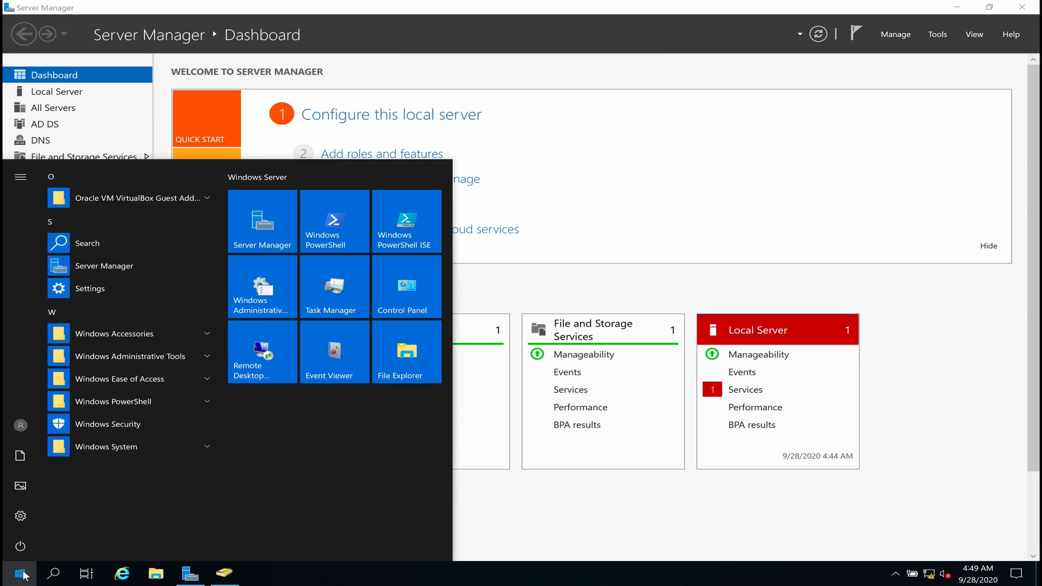
{"action": "type", "text": "fire"}
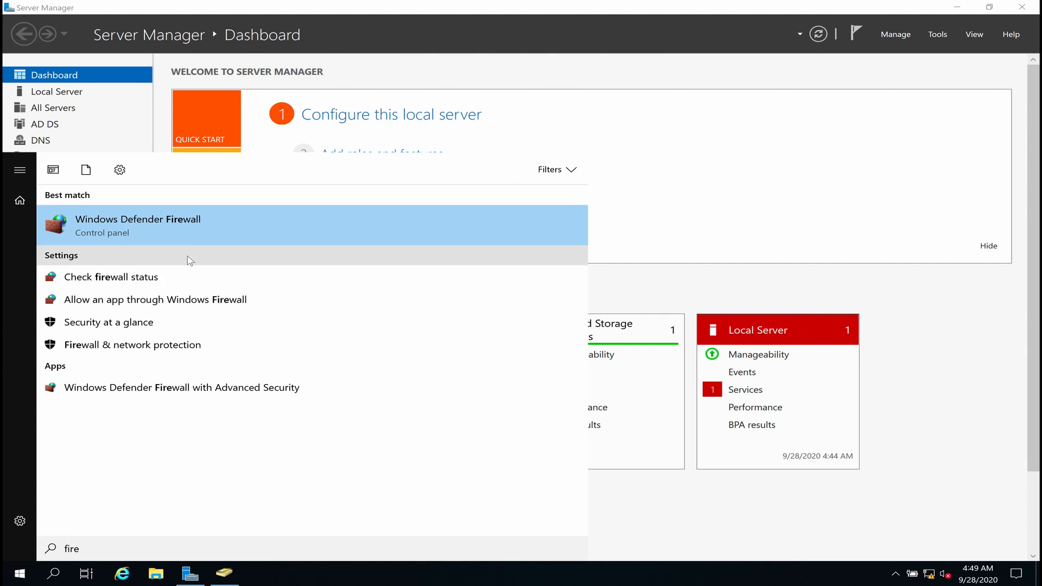
{"action": "left_click", "coordinate": [191, 235]}
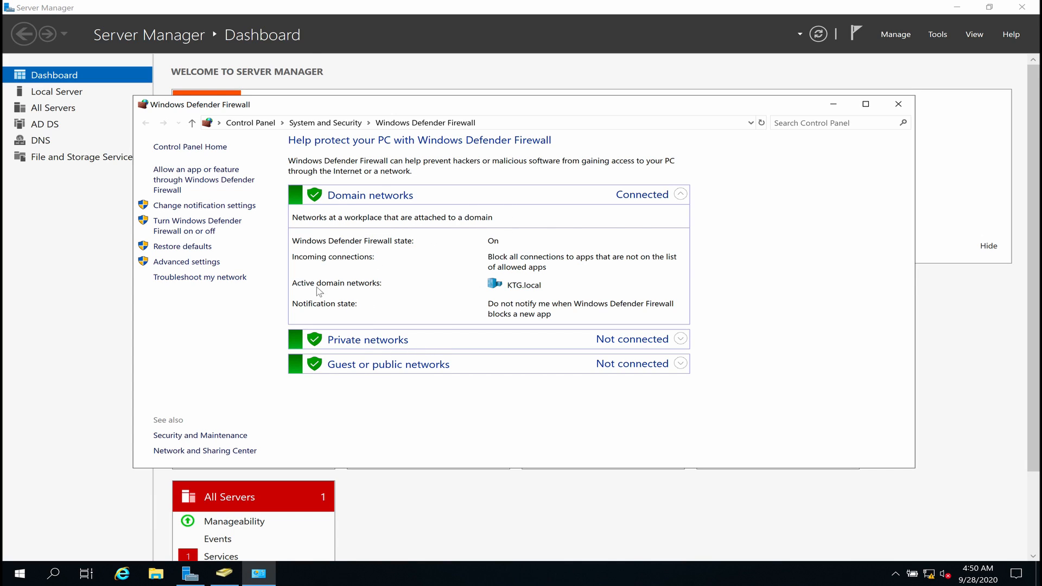
Turn off the firewall for domain and public networks, apply, and close the window.
{"action": "left_click", "coordinate": [197, 228]}
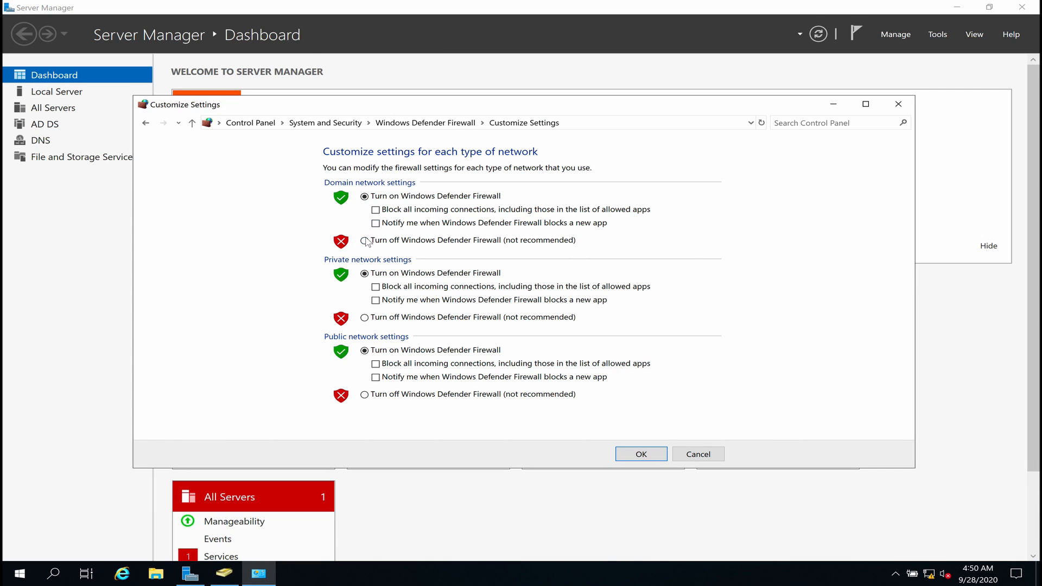
{"action": "left_click", "coordinate": [364, 240]}
{"action": "left_click", "coordinate": [364, 395]}
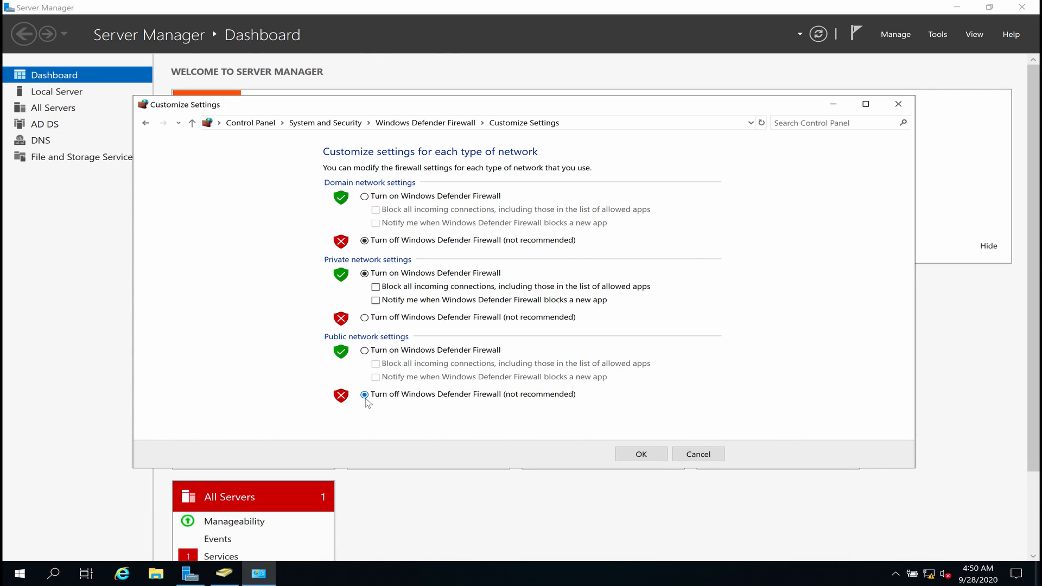
{"action": "left_click", "coordinate": [661, 455]}
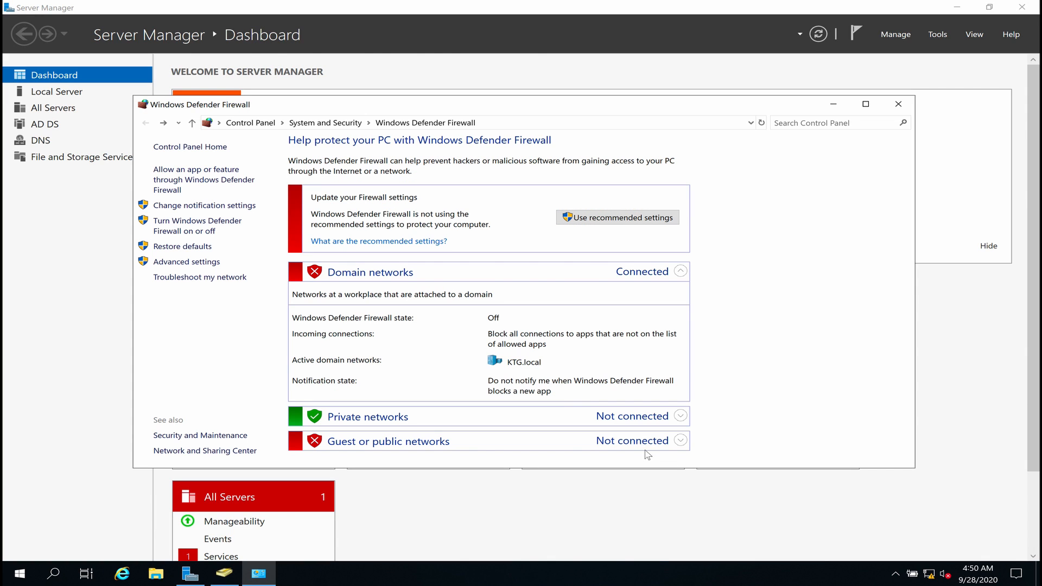
{"action": "left_click", "coordinate": [899, 109]}
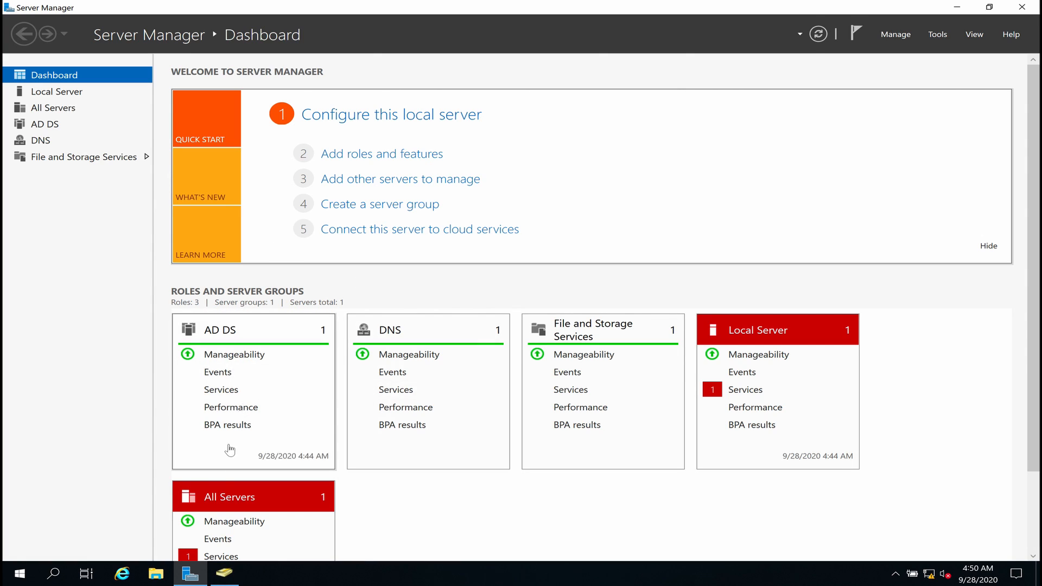
{"action": "key", "text": "ctrl+Left"}
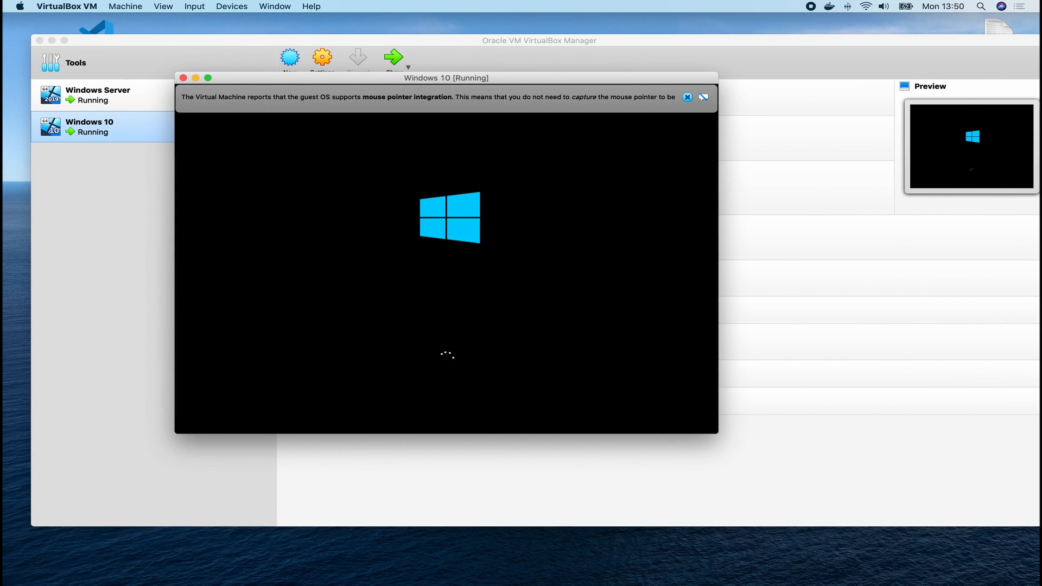
Dismiss the notice over the Windows 10 screen and return to the server VM.
{"action": "left_click", "coordinate": [688, 97]}
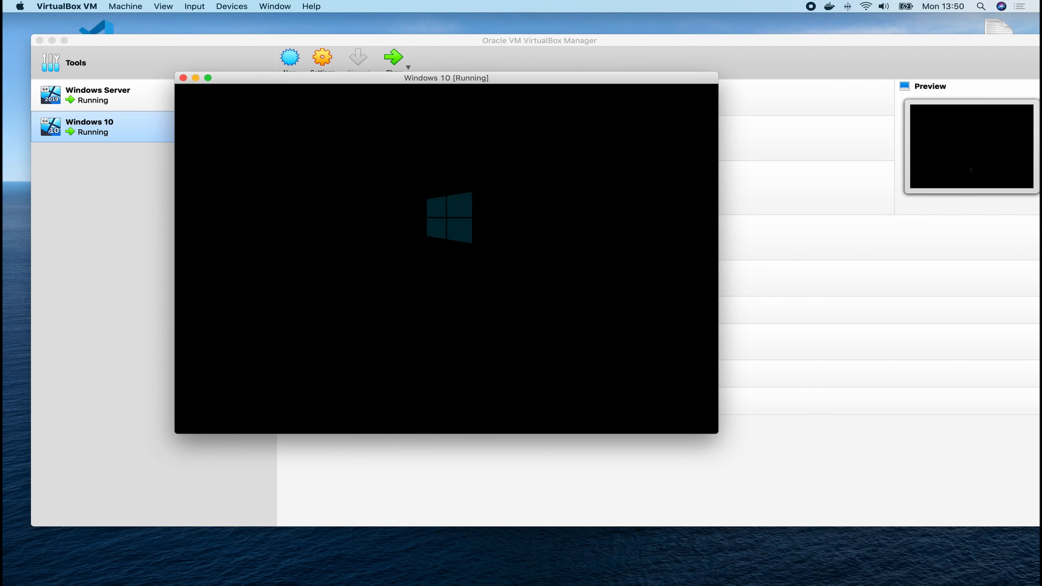
{"action": "key", "text": "ctrl+Right"}
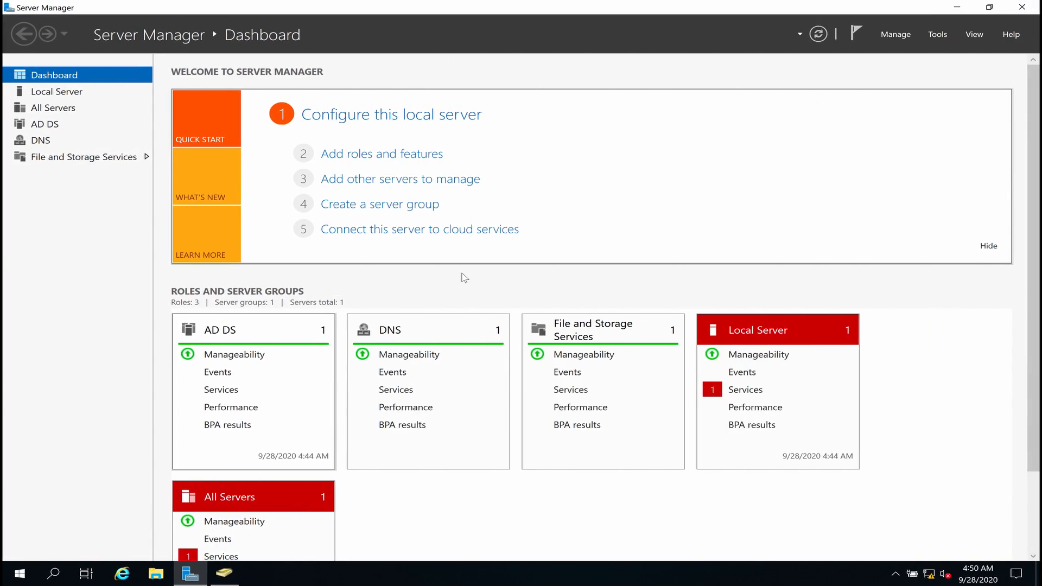
{"action": "key", "text": "ctrl+Left"}
{"action": "key", "text": "ctrl+Right"}
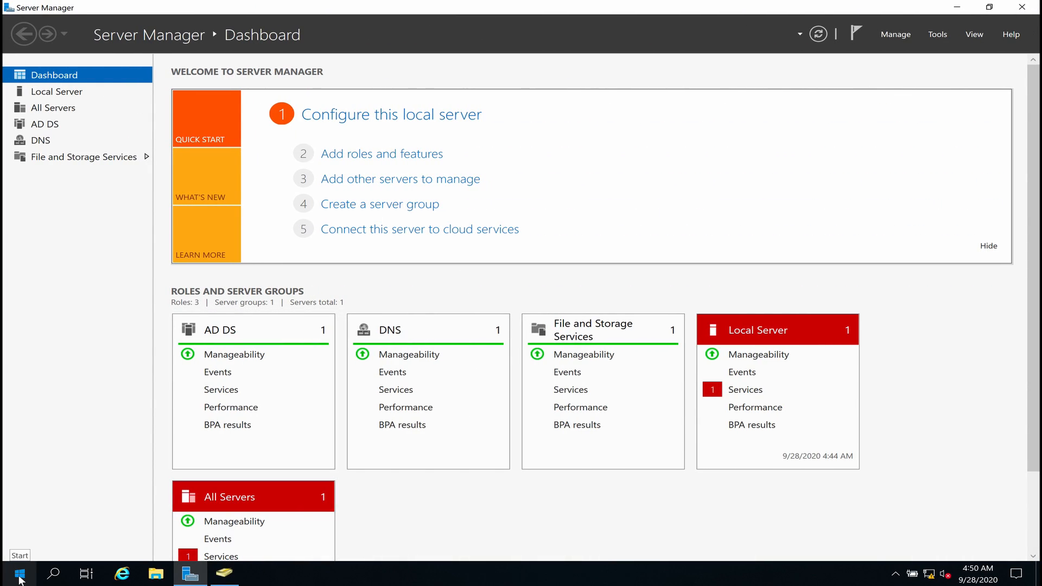
Run ipconfig in a Command Prompt to show the server's IPv4 address 192.168.1.78.
{"action": "left_click", "coordinate": [20, 575]}
{"action": "type", "text": "cmd"}
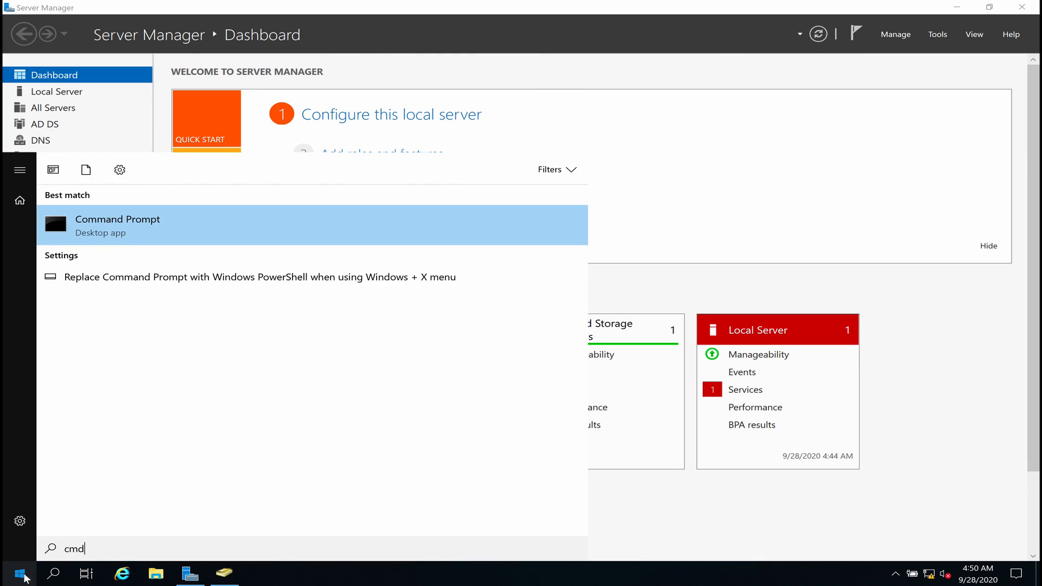
{"action": "left_click", "coordinate": [119, 226]}
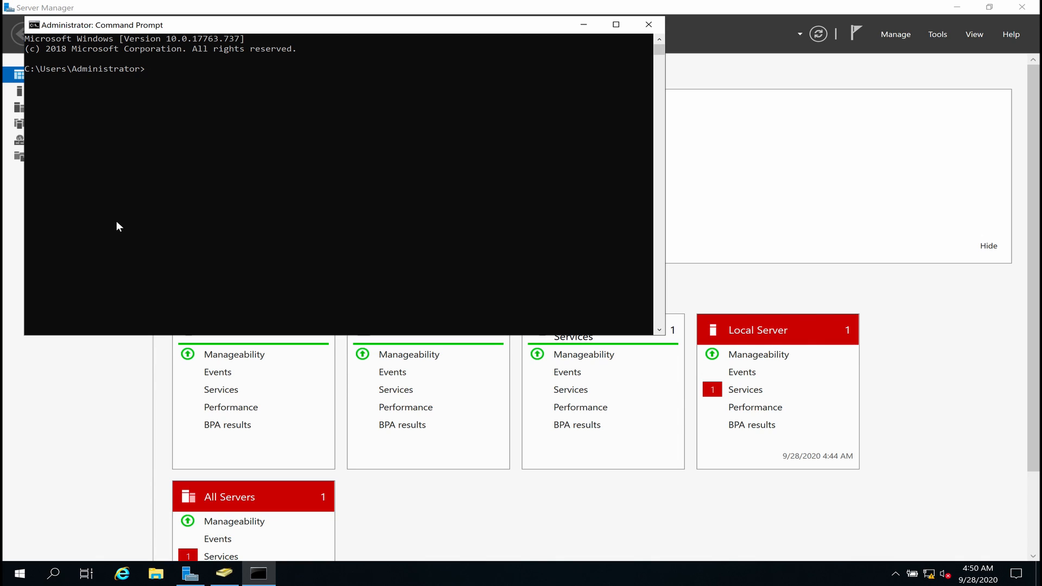
{"action": "type", "text": "ipconfig"}
{"action": "key", "text": "Return"}
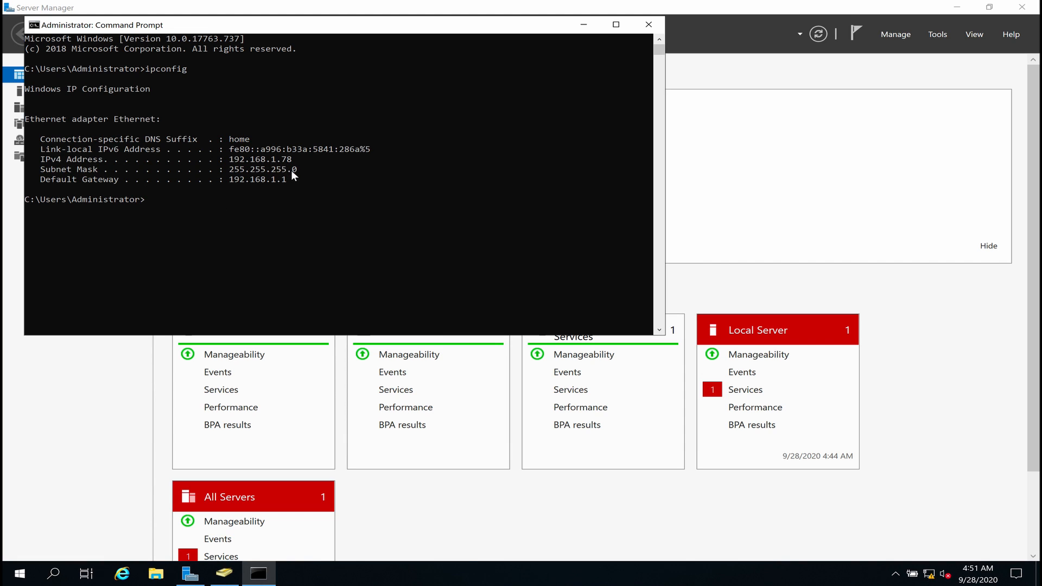
{"action": "key", "text": "ctrl+Left"}
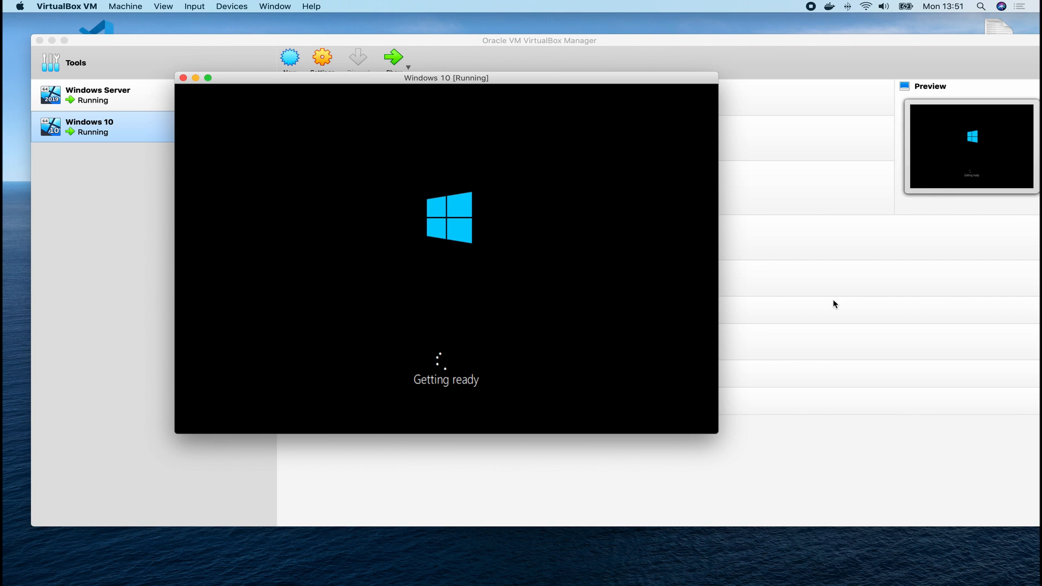
{"action": "key", "text": "ctrl+Right"}
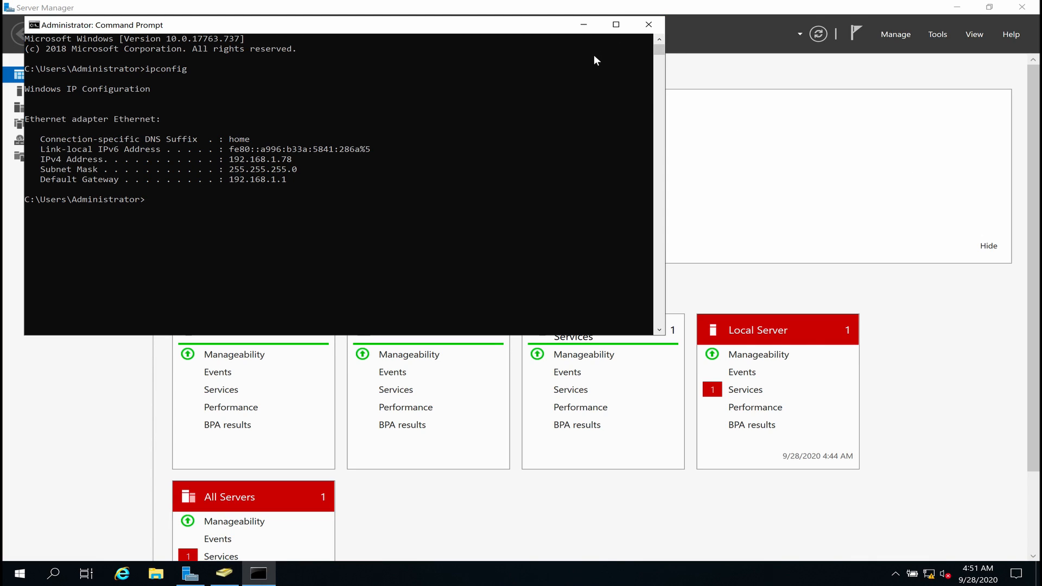
Open the server's Network & Internet settings and inspect the Ethernet connection, dismissing the access error.
{"action": "left_click", "coordinate": [770, 211]}
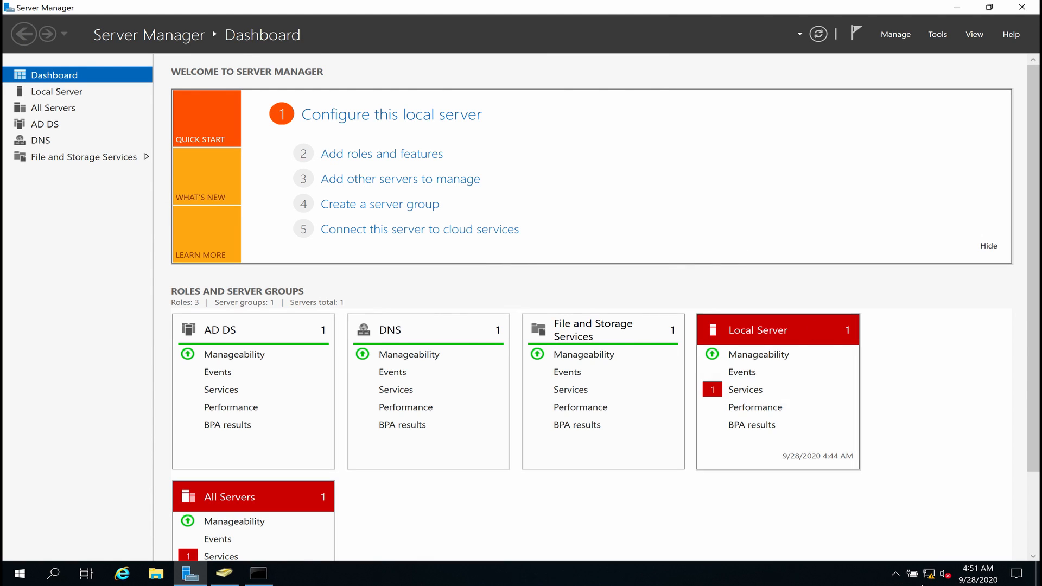
{"action": "right_click", "coordinate": [930, 575]}
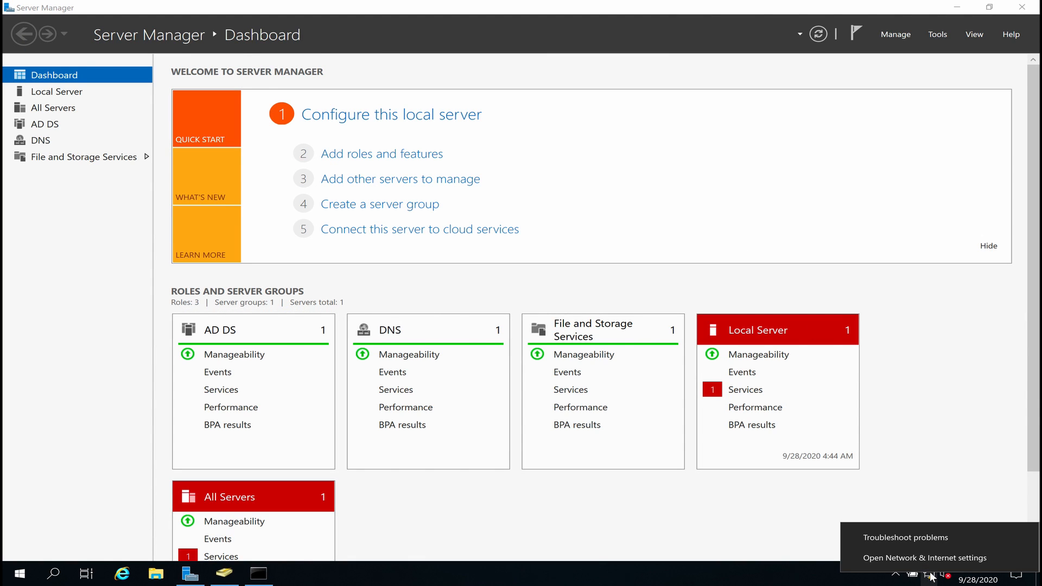
{"action": "left_click", "coordinate": [902, 559]}
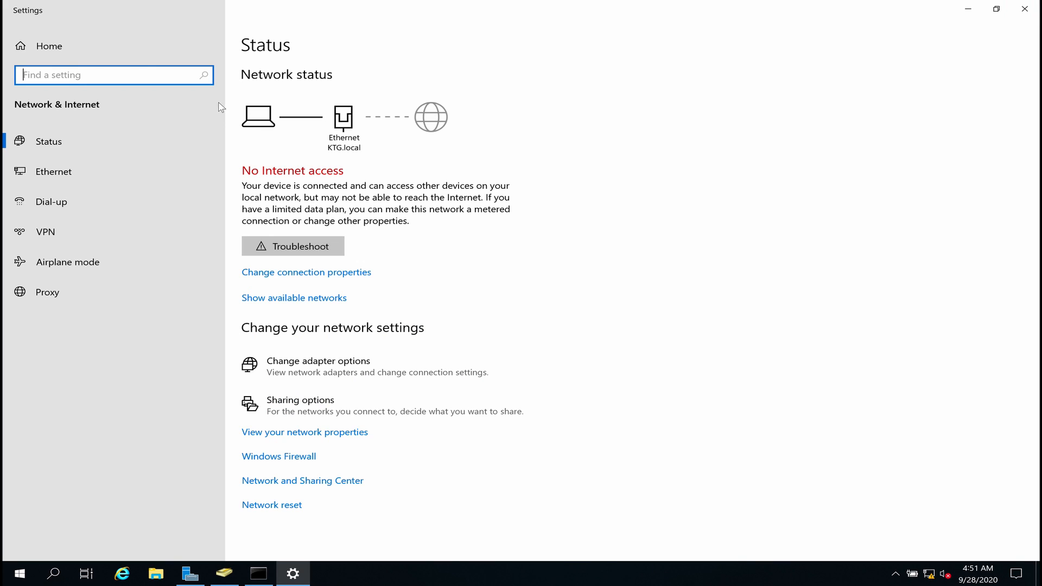
{"action": "left_click", "coordinate": [53, 173]}
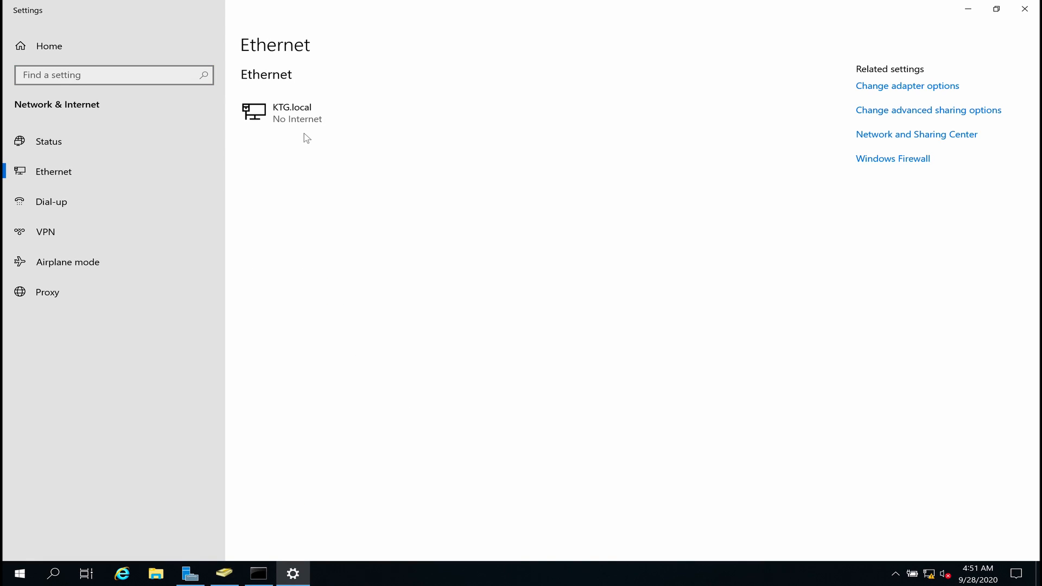
{"action": "left_click", "coordinate": [913, 87]}
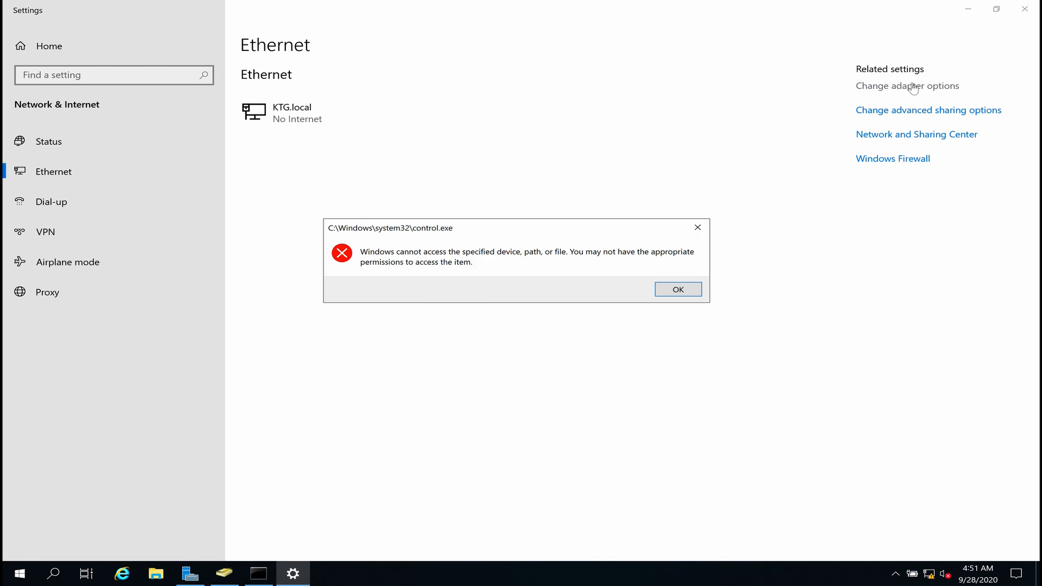
{"action": "left_click", "coordinate": [680, 288]}
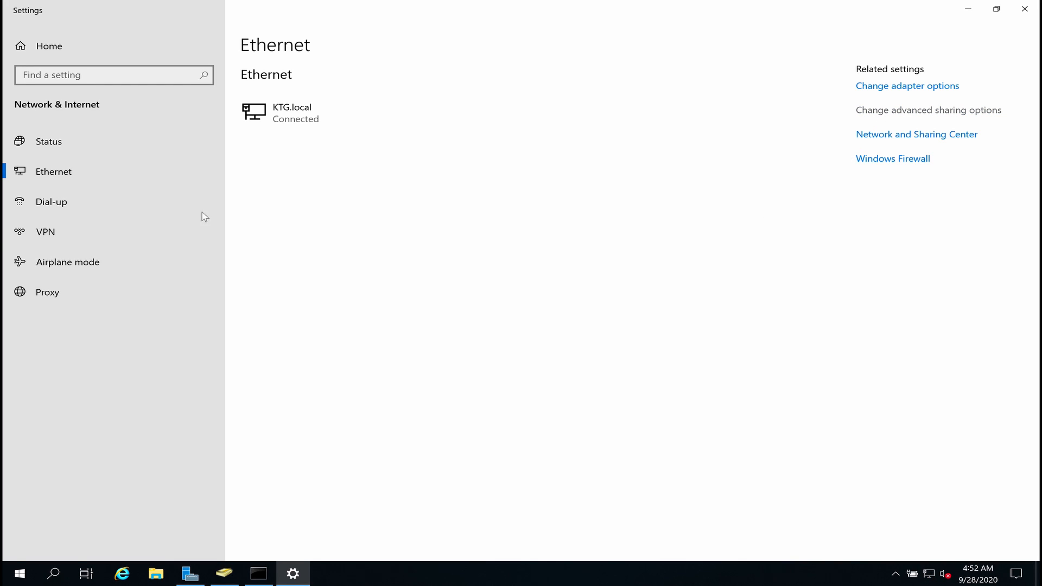
{"action": "left_click", "coordinate": [61, 138]}
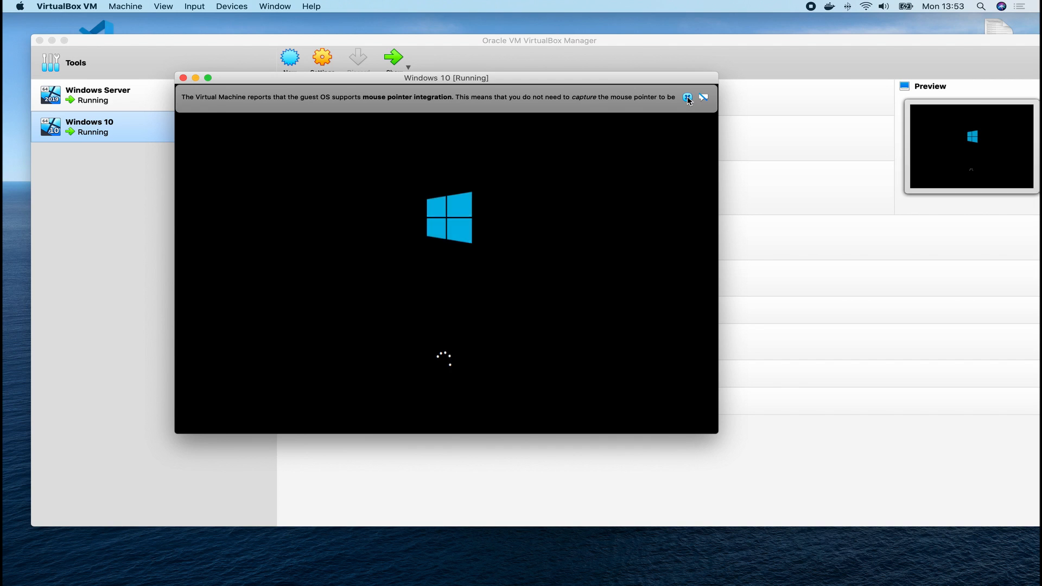
Reopen the network status to confirm Ethernet KTG.local shows Internet access.
{"action": "key", "text": "ctrl+Right"}
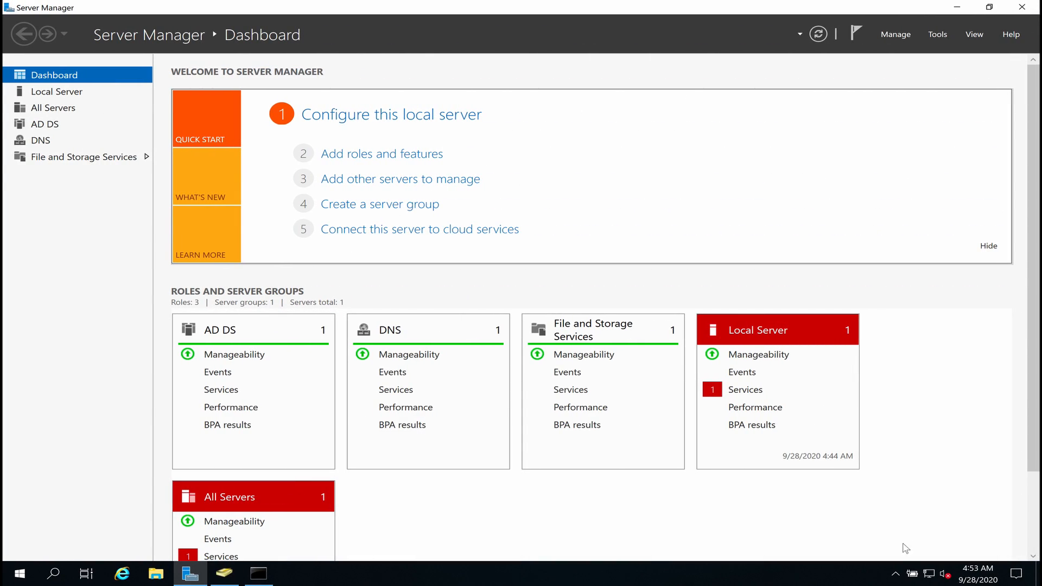
{"action": "right_click", "coordinate": [930, 579]}
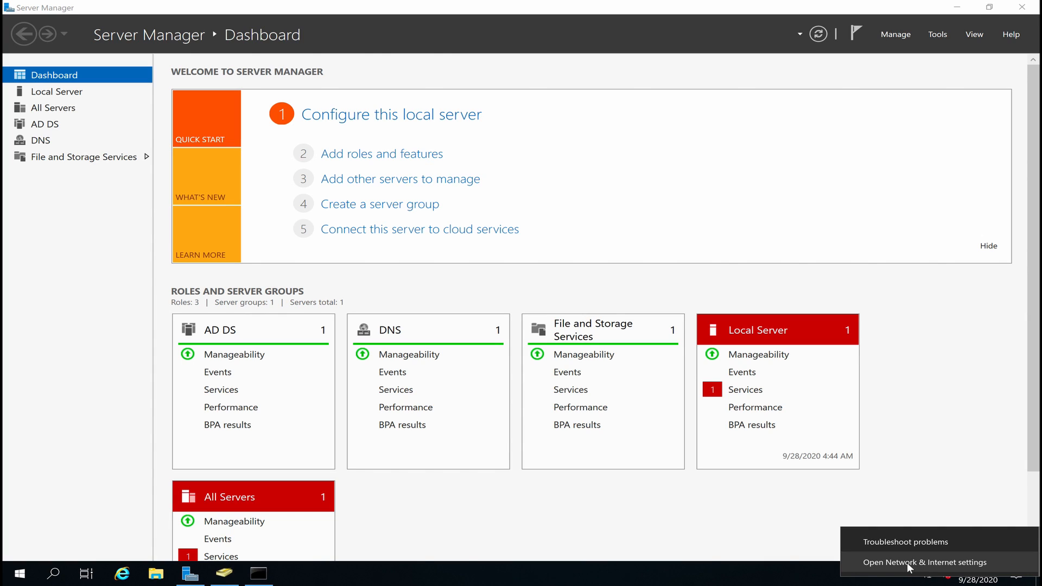
{"action": "left_click", "coordinate": [909, 564]}
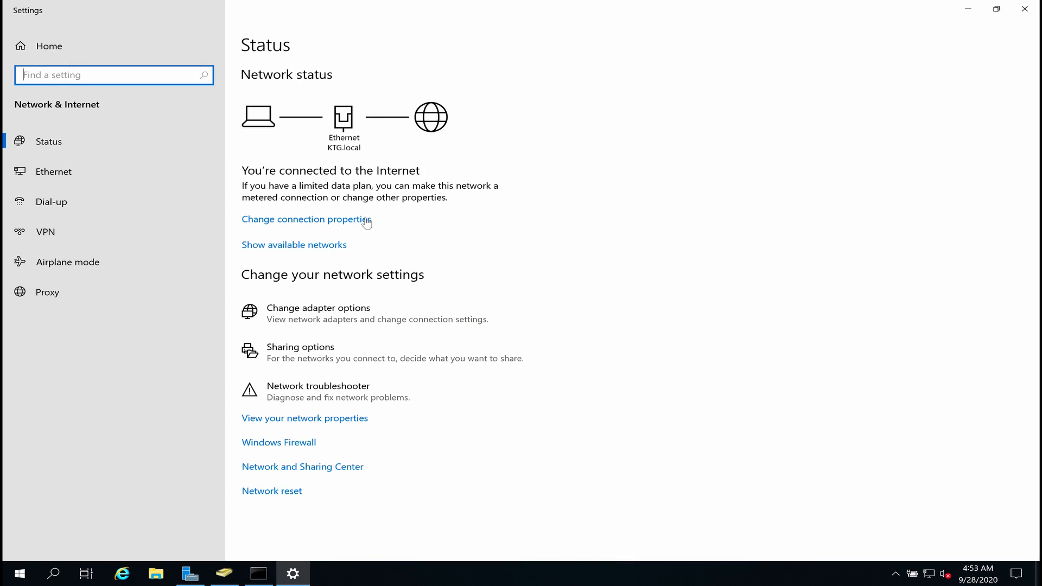
{"action": "left_click", "coordinate": [318, 220]}
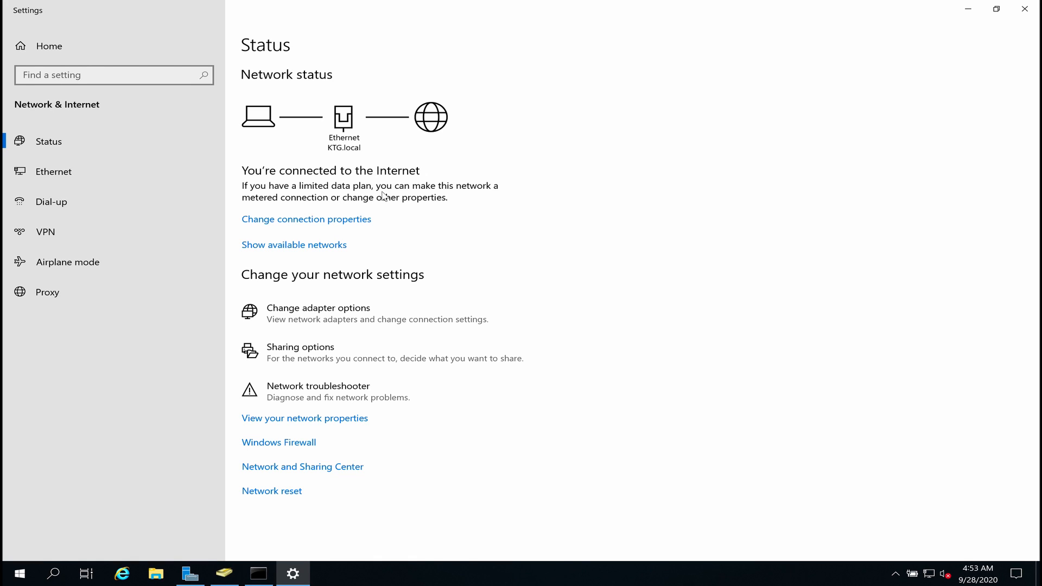
{"action": "key", "text": "ctrl+Left"}
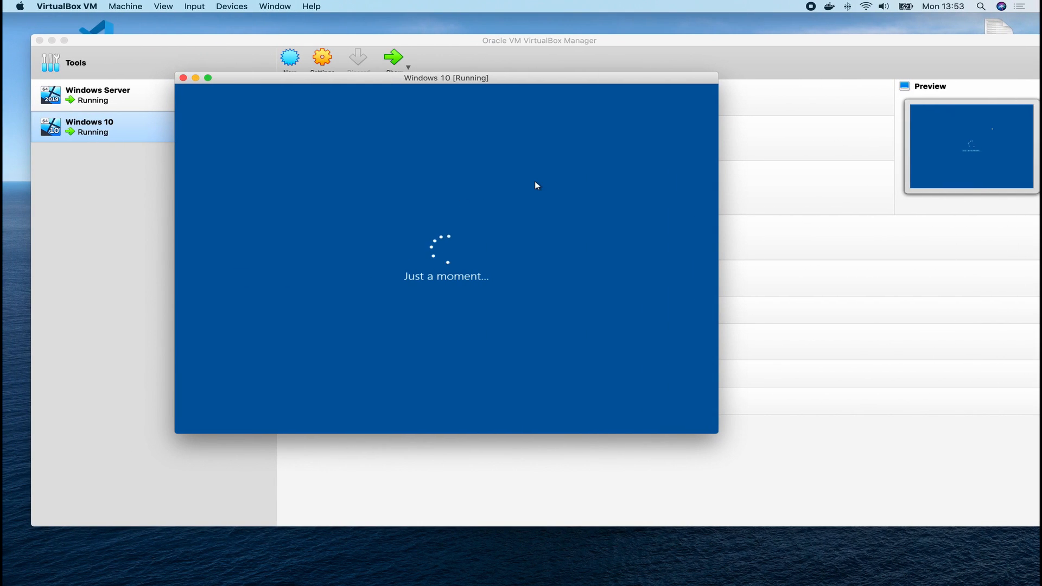
{"action": "key", "text": "ctrl+Right"}
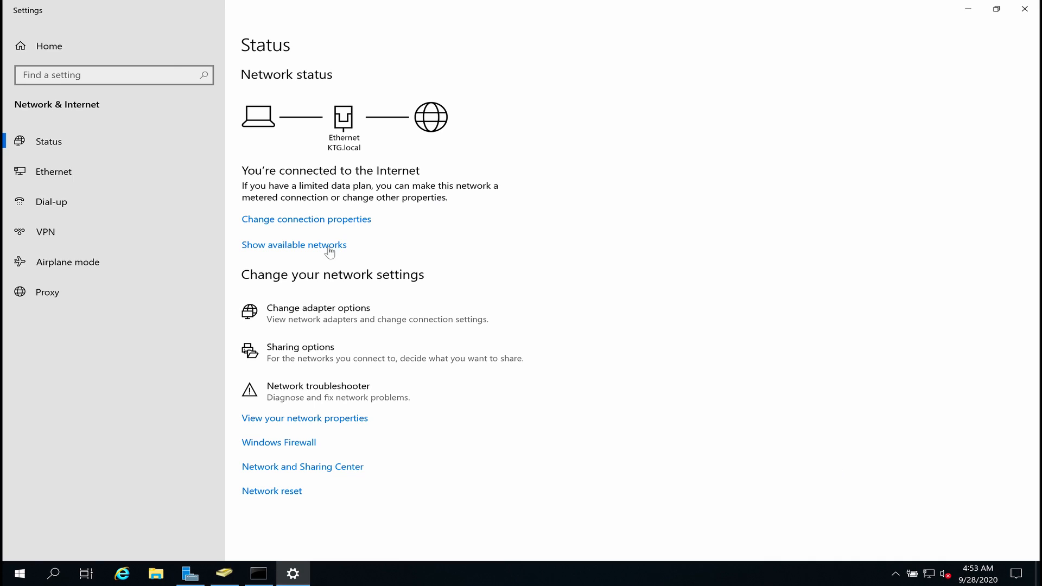
{"action": "key", "text": "ctrl+Left"}
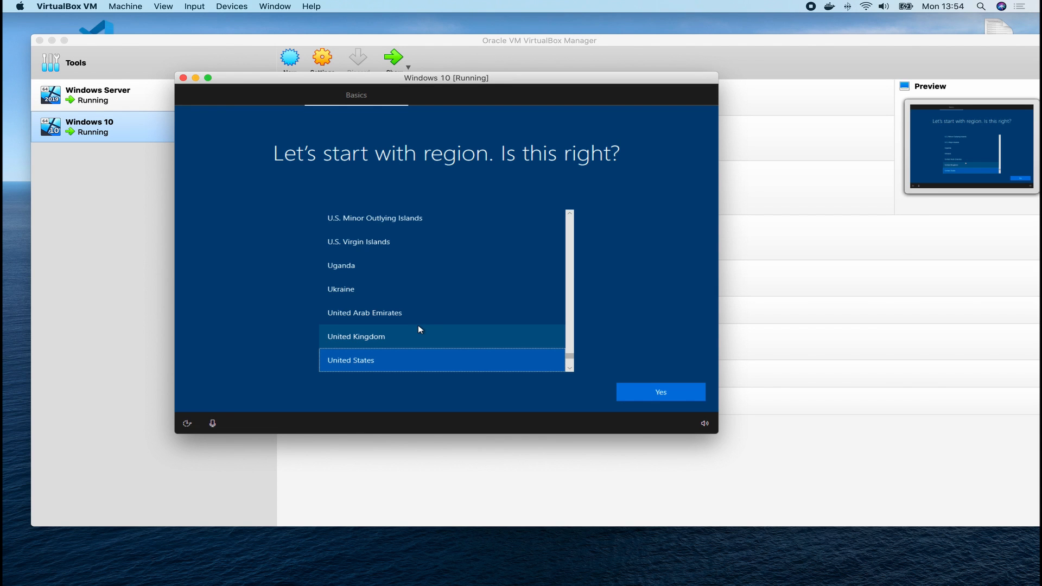
Confirm United States for the region and US for the keyboard layout in Windows 10 setup.
{"action": "left_click", "coordinate": [655, 399]}
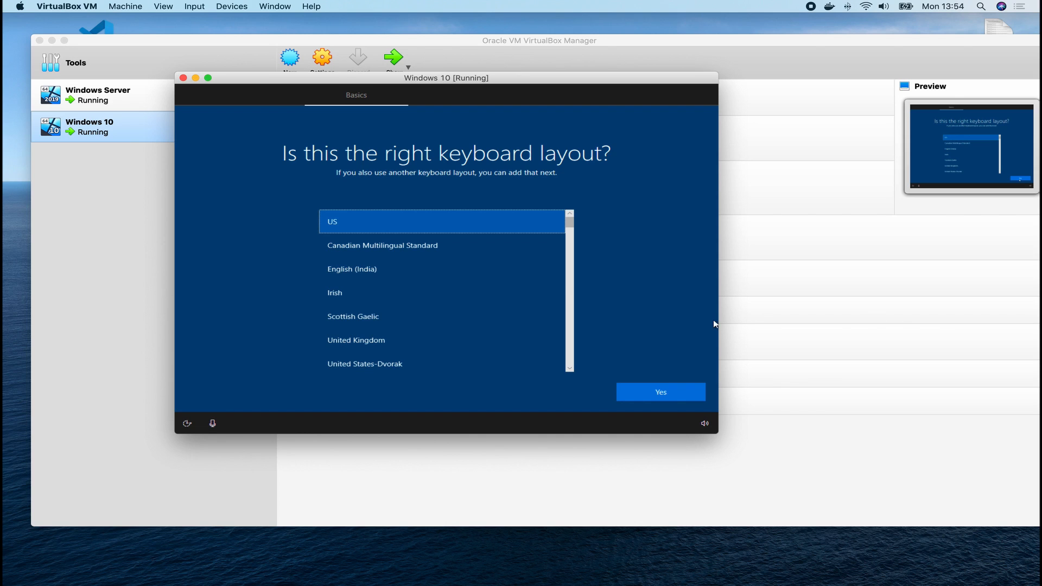
{"action": "left_click", "coordinate": [658, 398]}
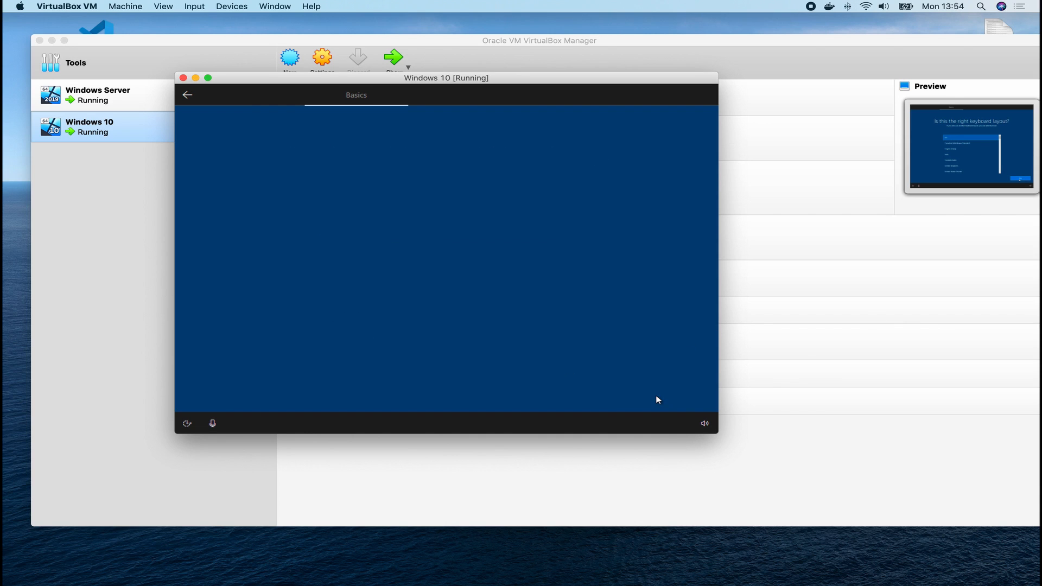
Skip the second keyboard layout and uncheck TCP/IPv6 in the server's Ethernet properties.
{"action": "left_click", "coordinate": [649, 392]}
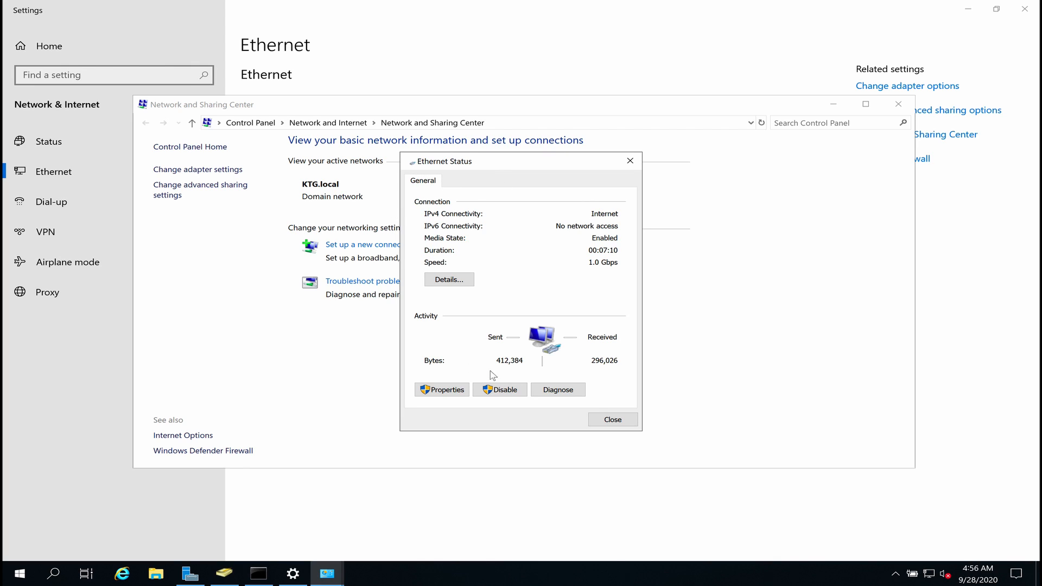
{"action": "left_click", "coordinate": [448, 388]}
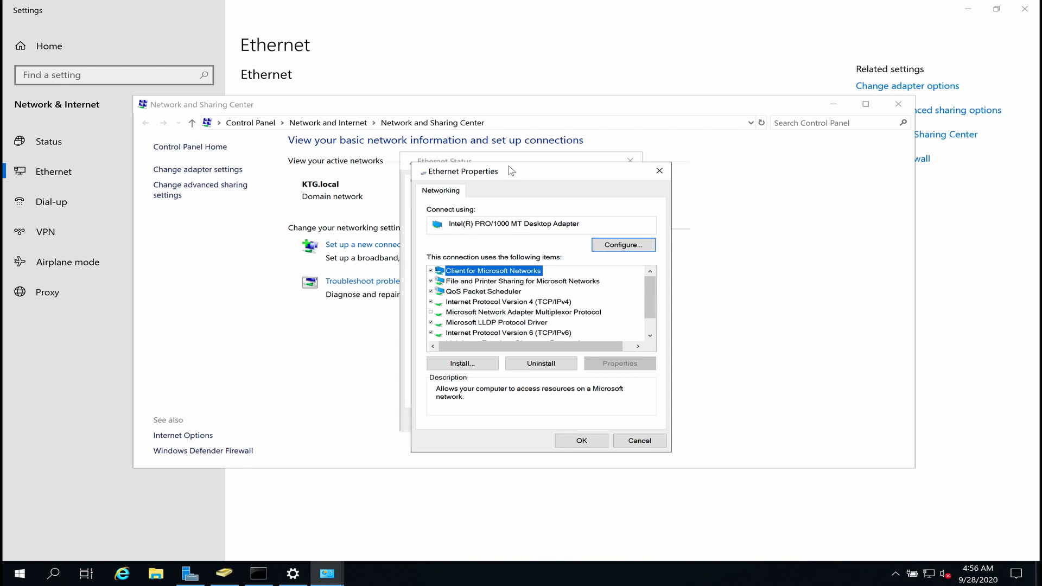
{"action": "left_click_drag", "start_coordinate": [510, 175], "coordinate": [454, 54]}
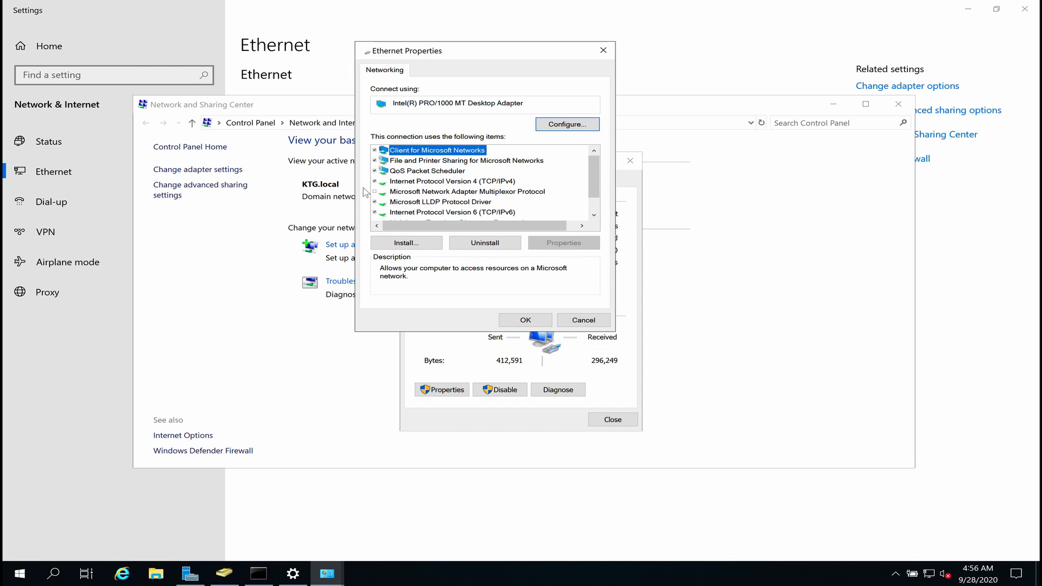
{"action": "left_click", "coordinate": [374, 213]}
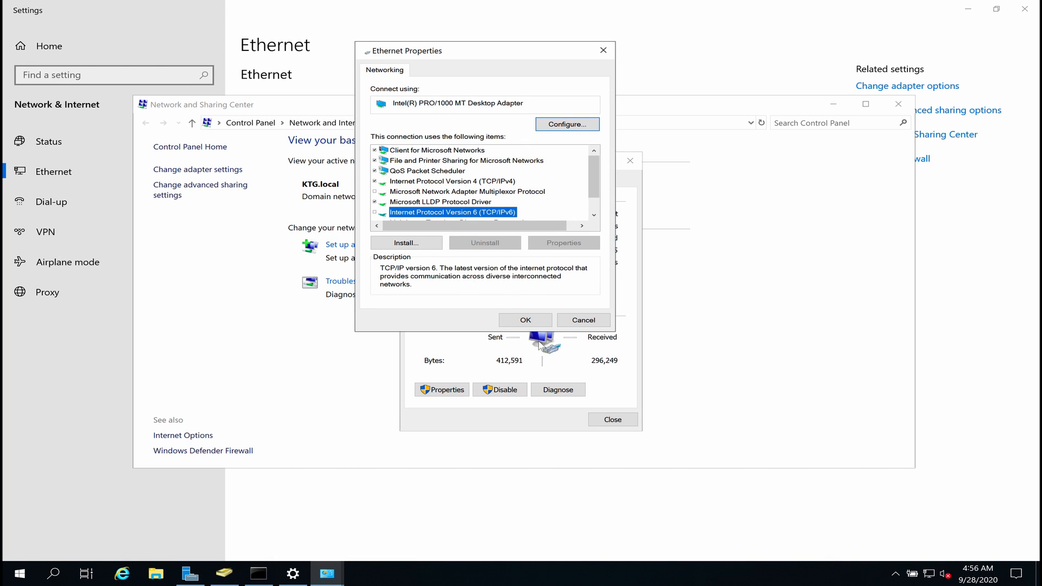
{"action": "left_click", "coordinate": [526, 320]}
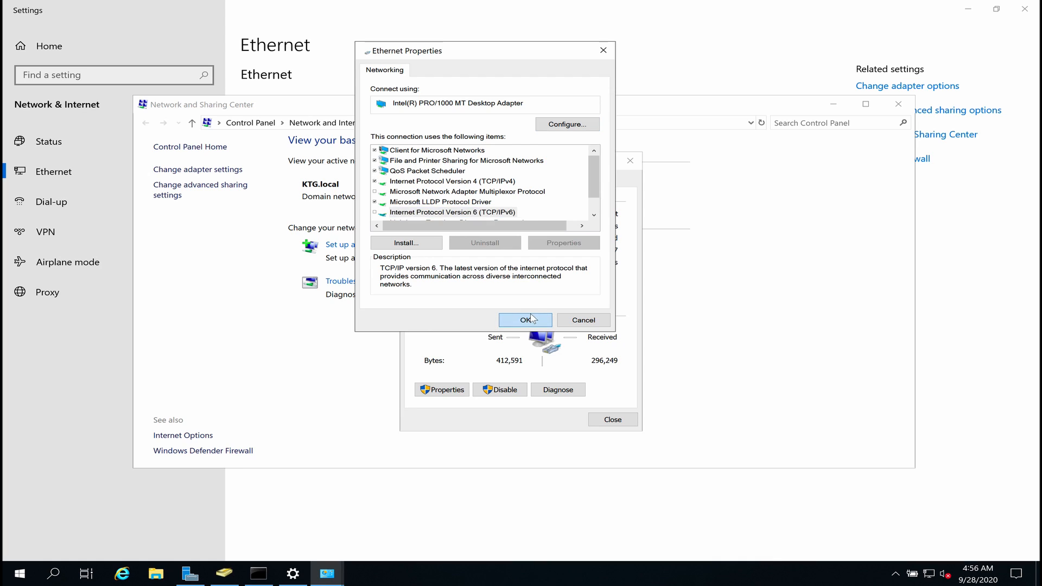
Close the Ethernet status and Network and Sharing Center windows and restore the Command Prompt.
{"action": "left_click", "coordinate": [607, 421]}
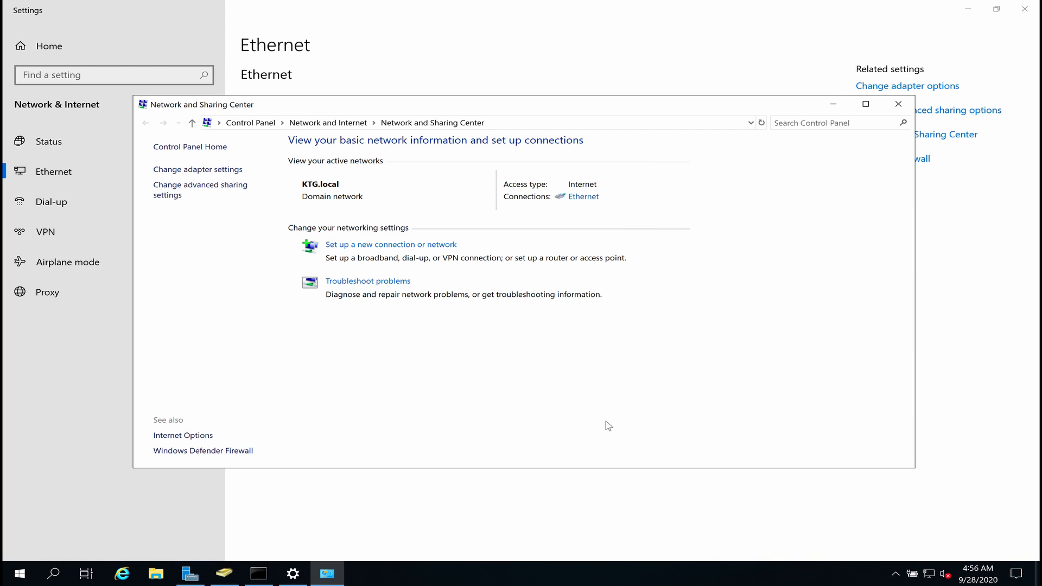
{"action": "left_click", "coordinate": [899, 105]}
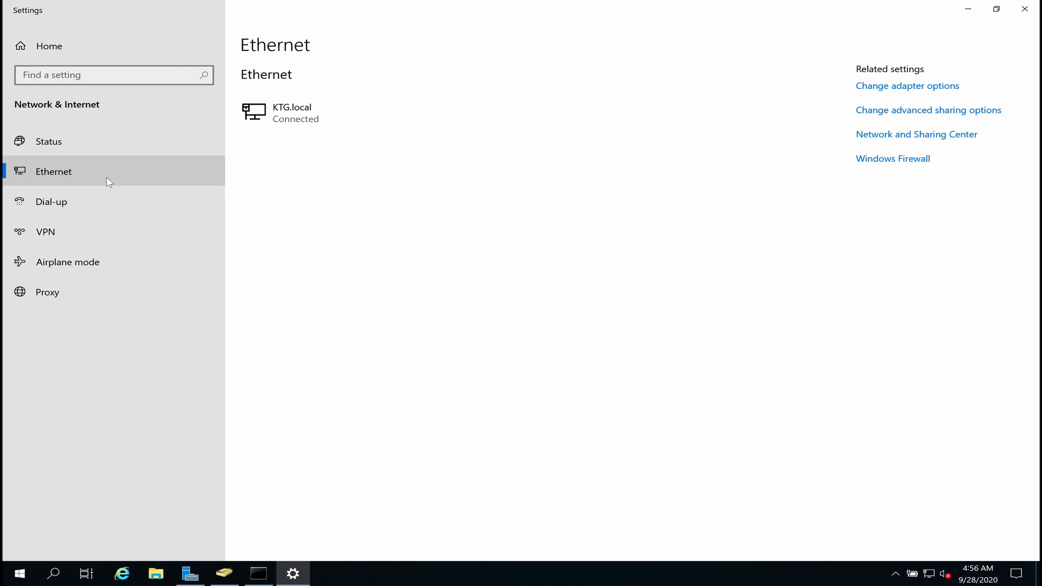
{"action": "left_click", "coordinate": [73, 144]}
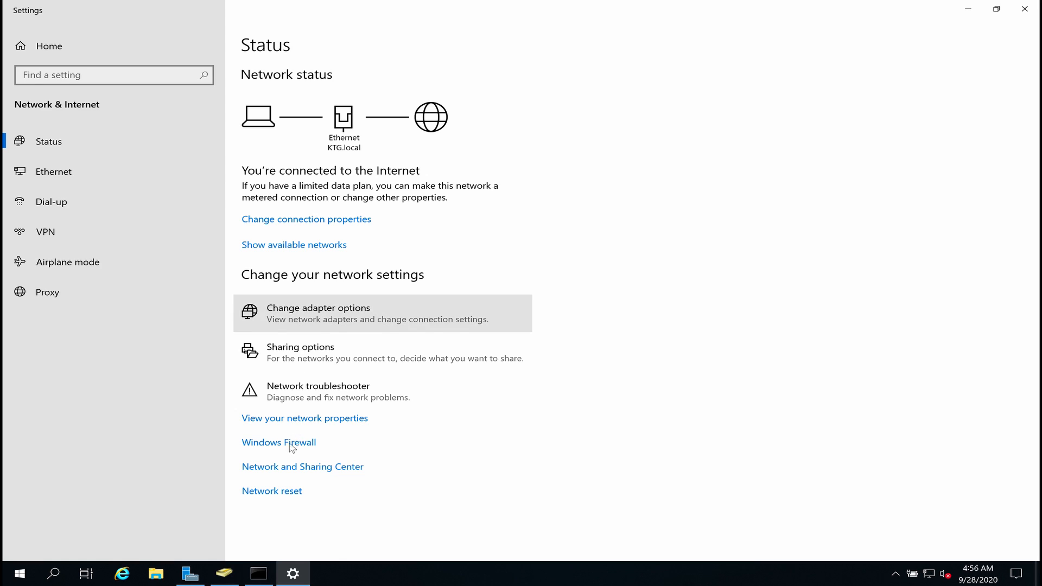
{"action": "left_click", "coordinate": [259, 574]}
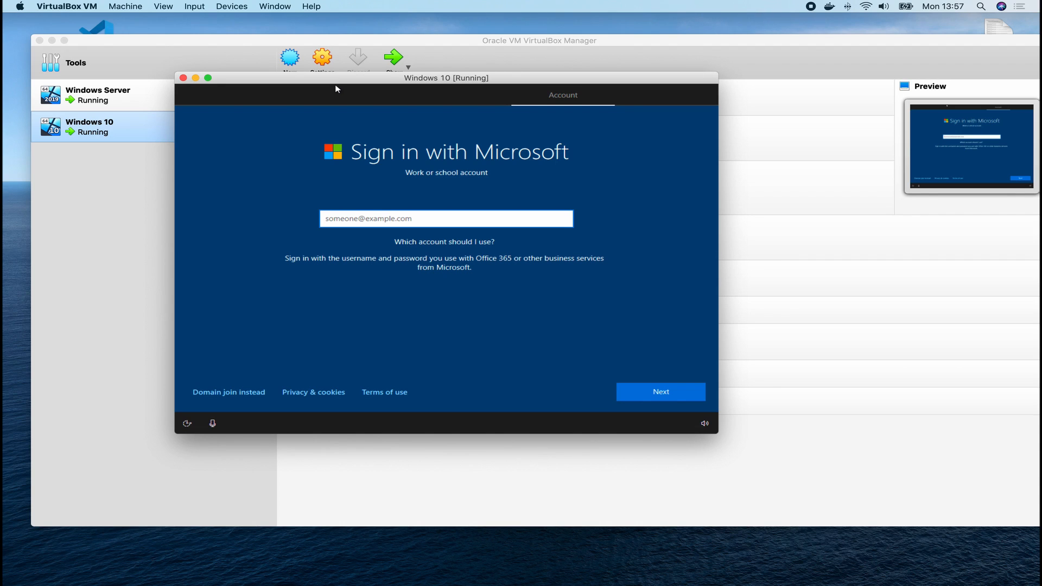
Choose domain join instead of Microsoft sign-in and enter the local account's user name.
{"action": "left_click", "coordinate": [237, 392]}
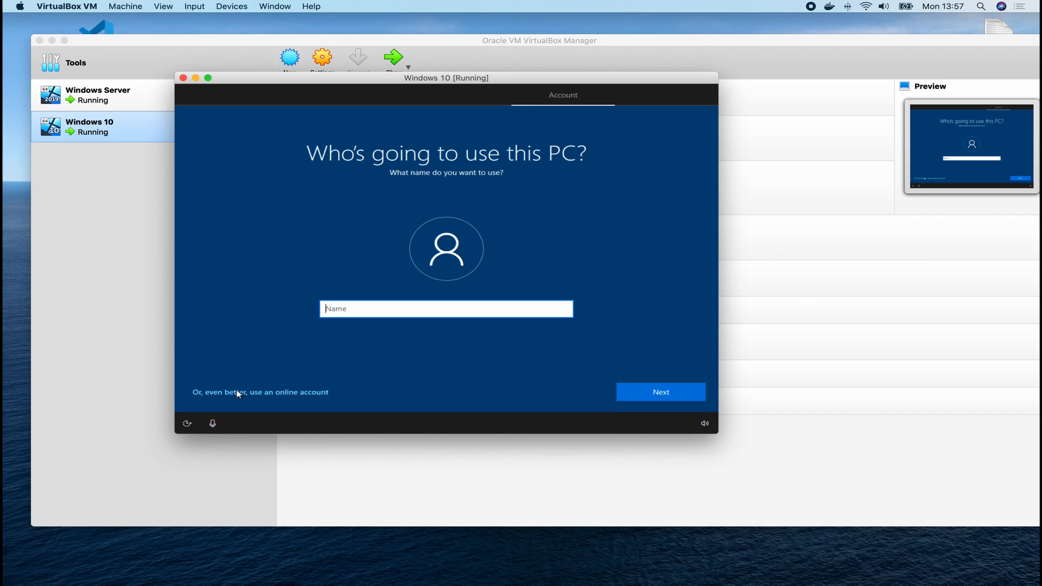
{"action": "type", "text": "Kindson The GEnius"}
{"action": "key", "text": "BackSpace"}
{"action": "key", "text": "BackSpace"}
{"action": "key", "text": "BackSpace"}
{"action": "key", "text": "BackSpace"}
{"action": "key", "text": "BackSpace"}
{"action": "type", "text": "enius"}
{"action": "left_click", "coordinate": [661, 398]}
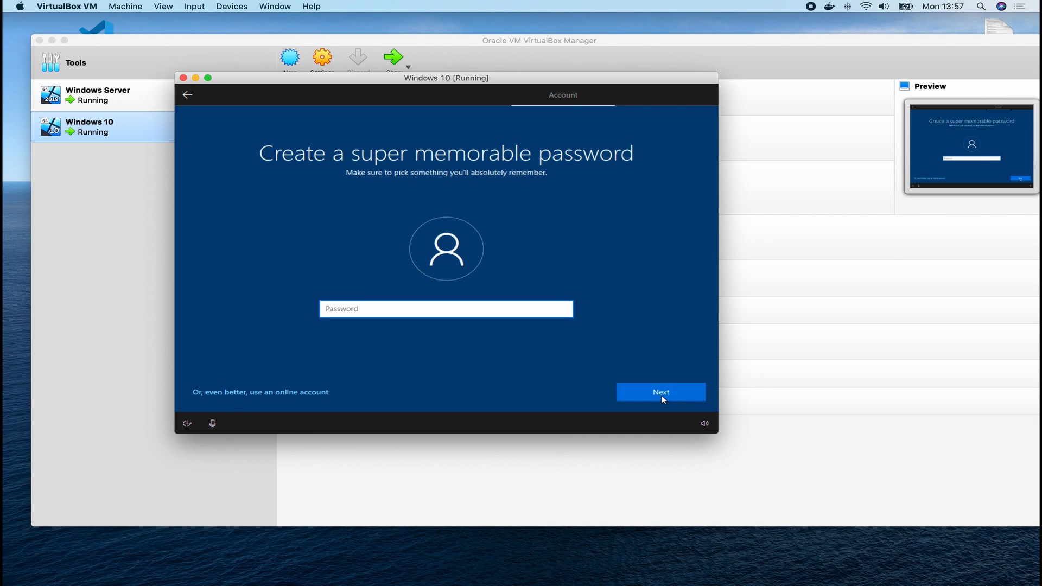
Enter the account password and confirm it.
{"action": "type", "text": "••••••••••••"}
{"action": "left_click", "coordinate": [661, 398]}
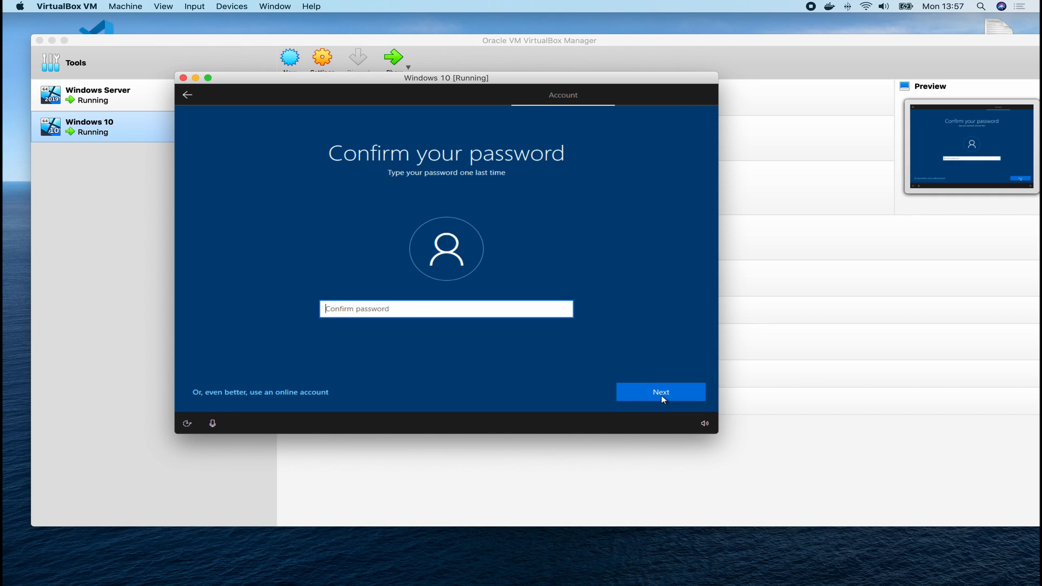
{"action": "type", "text": "••••••••••••"}
{"action": "left_click", "coordinate": [661, 395]}
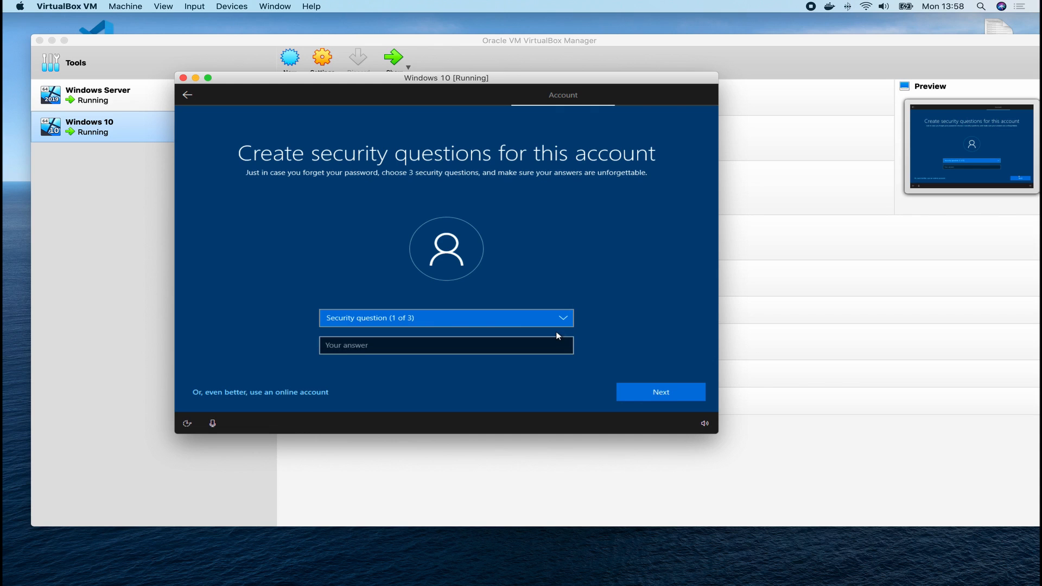
Pick the first pet's name security question and type an answer.
{"action": "left_click", "coordinate": [445, 324]}
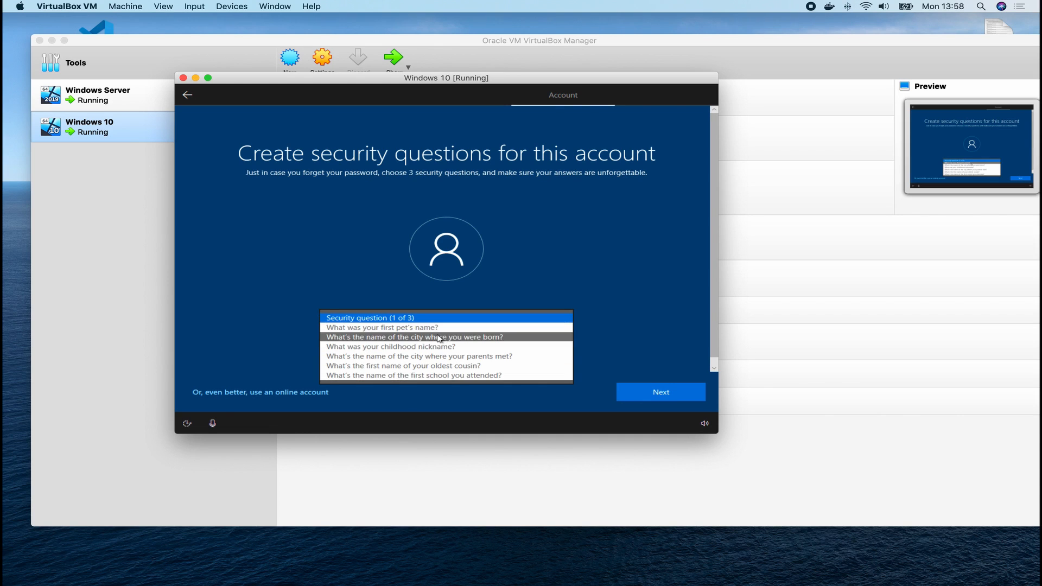
{"action": "left_click", "coordinate": [432, 329]}
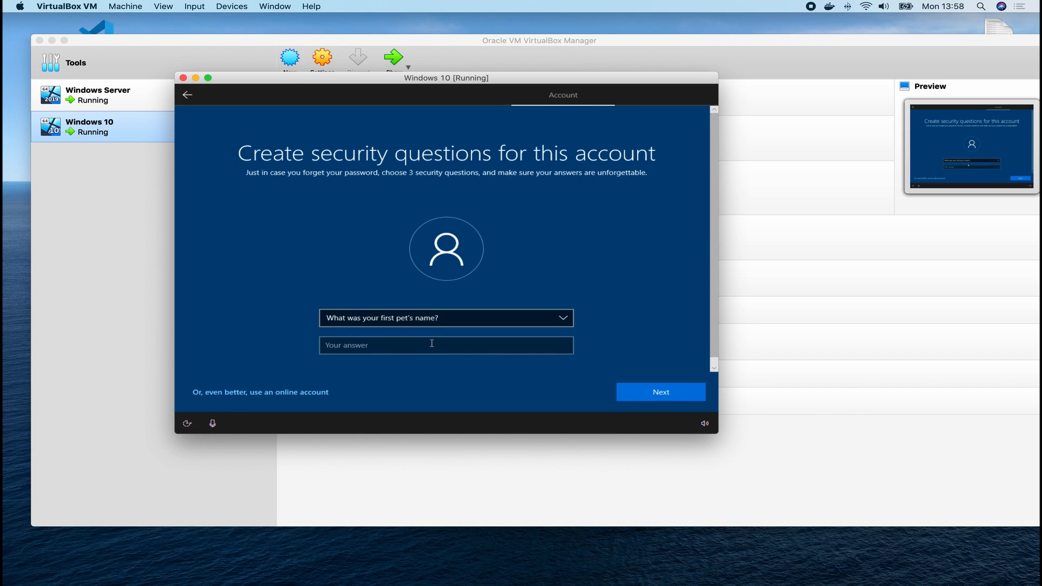
{"action": "left_click", "coordinate": [432, 346]}
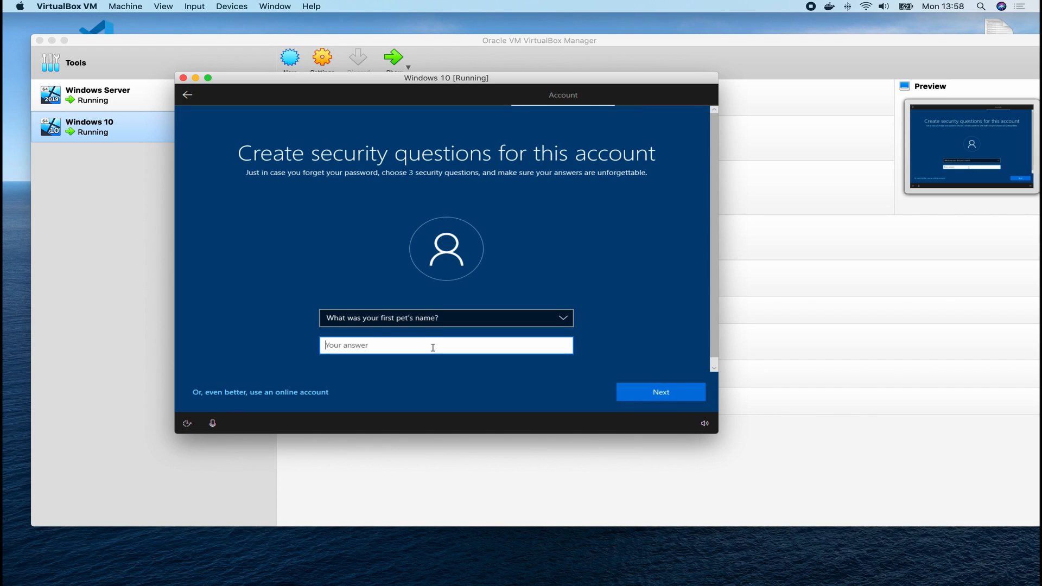
{"action": "type", "text": ";aldkjfad"}
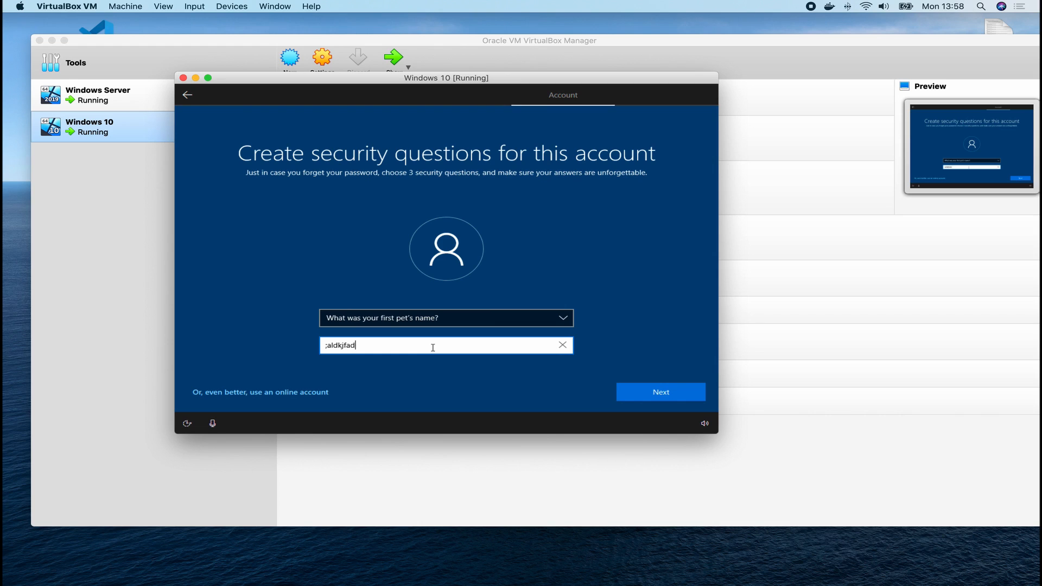
{"action": "key", "text": "BackSpace"}
{"action": "key", "text": "BackSpace"}
{"action": "key", "text": "BackSpace"}
{"action": "key", "text": "BackSpace"}
{"action": "key", "text": "BackSpace"}
{"action": "key", "text": "BackSpace"}
{"action": "type", "text": "kjsdfs"}
{"action": "key", "text": "Return"}
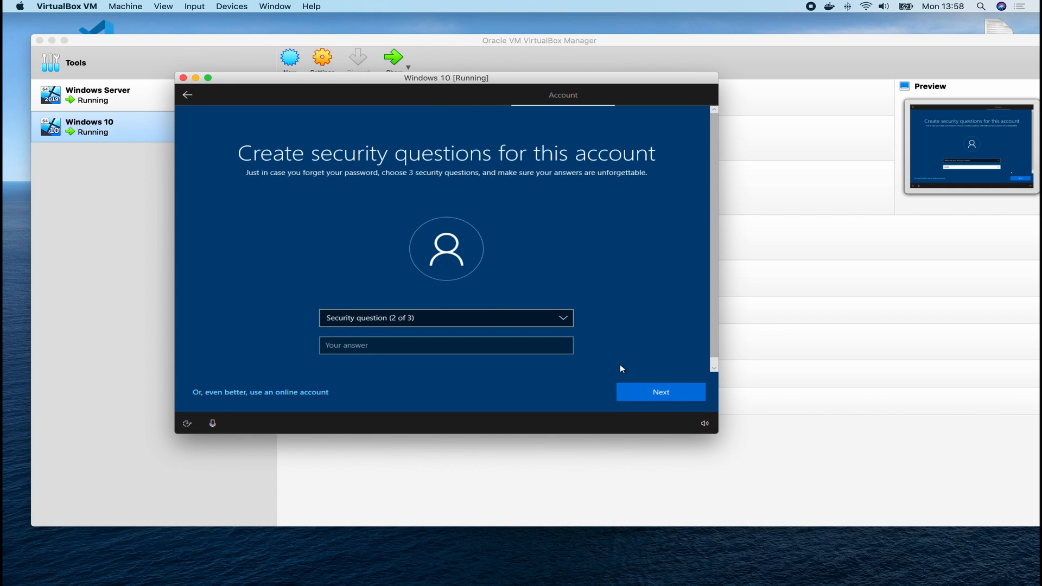
Pick the childhood nickname security question and type an answer.
{"action": "left_click", "coordinate": [444, 321]}
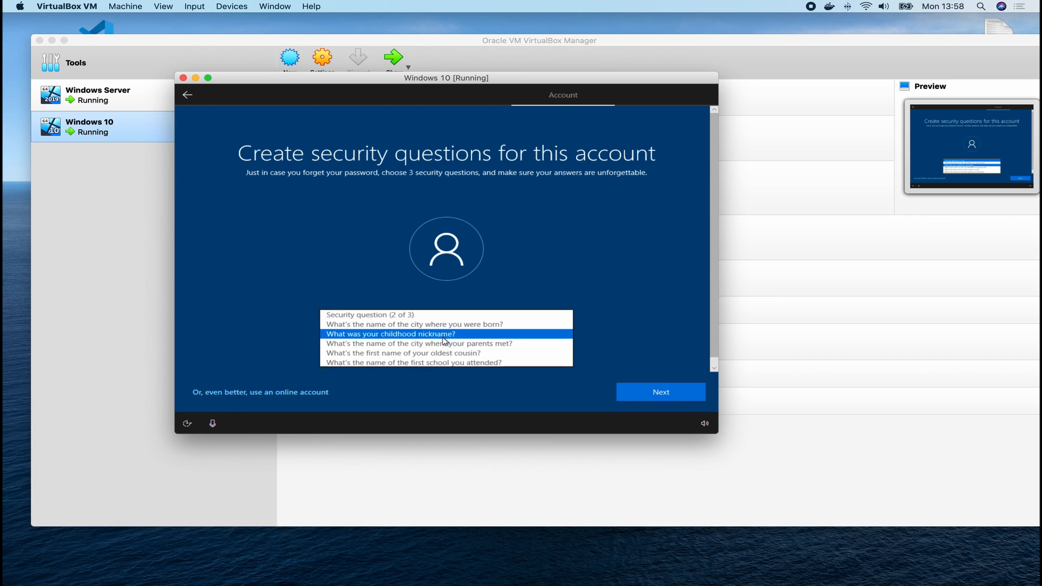
{"action": "left_click", "coordinate": [442, 338]}
{"action": "left_click", "coordinate": [438, 351]}
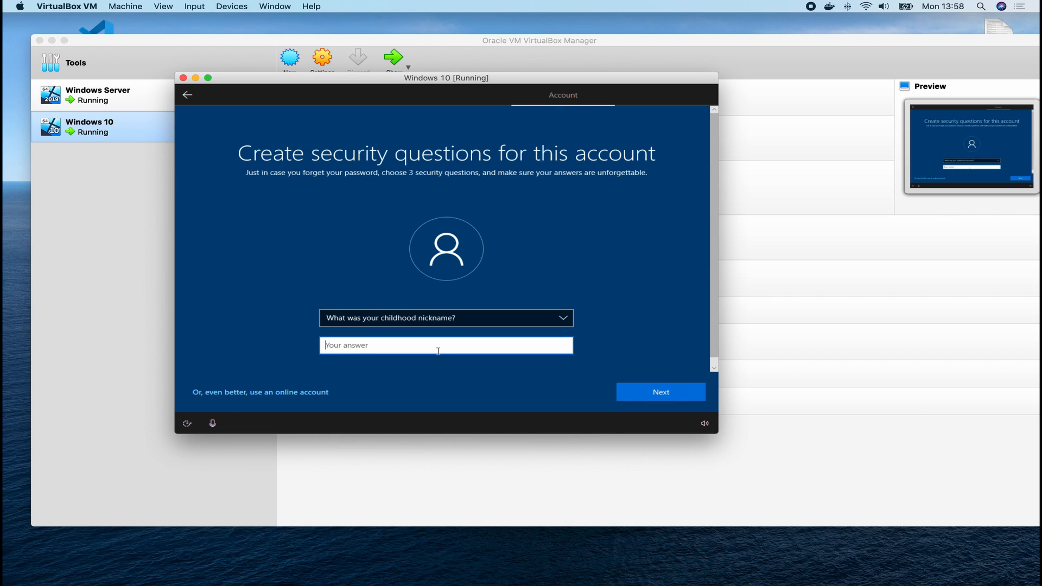
{"action": "type", "text": "kinsd"}
{"action": "left_click", "coordinate": [685, 391]}
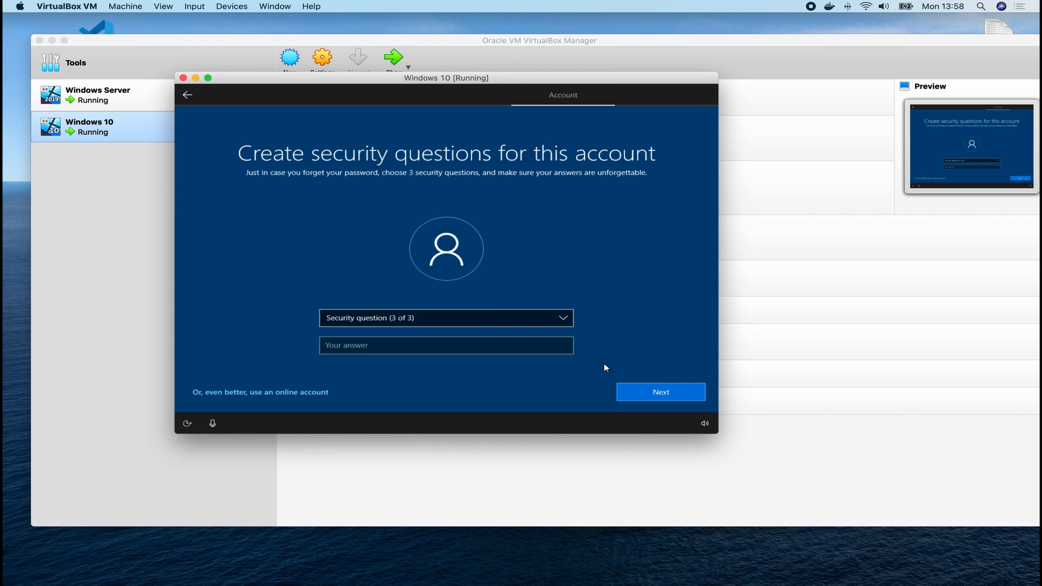
Pick the city where your parents met question and type the final answer.
{"action": "left_click", "coordinate": [498, 325]}
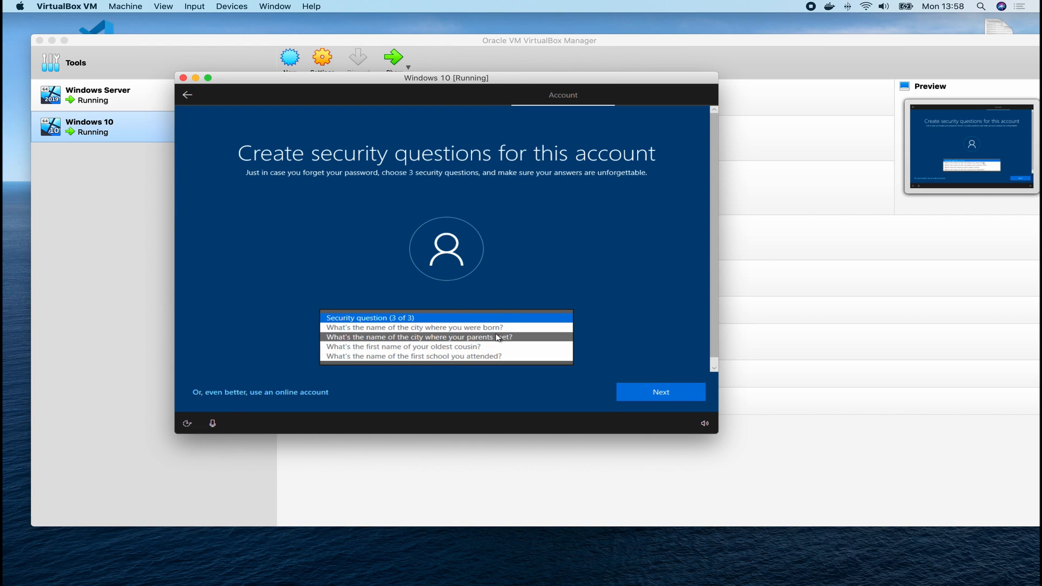
{"action": "left_click", "coordinate": [499, 335]}
{"action": "left_click", "coordinate": [484, 349]}
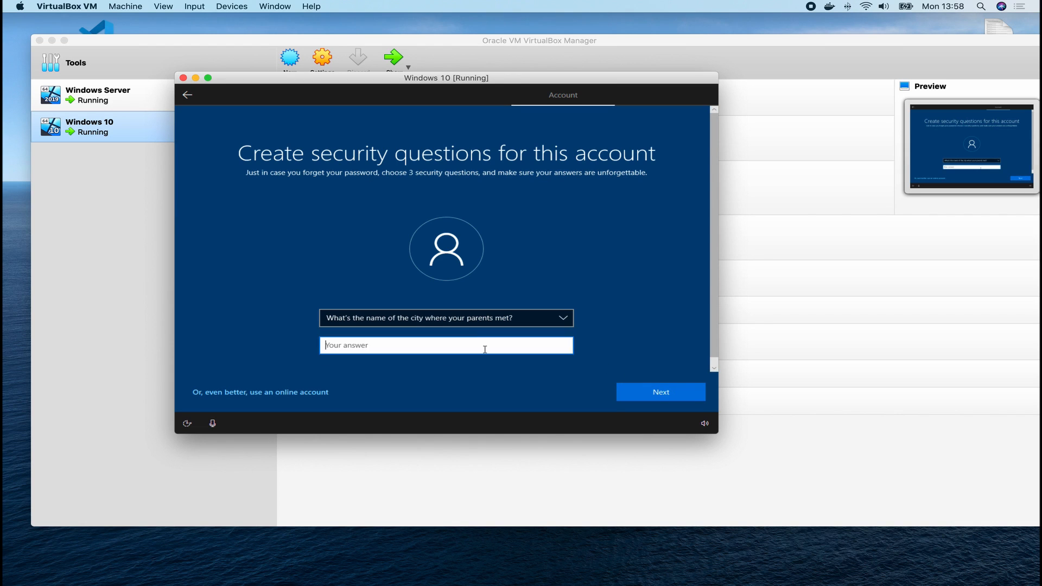
{"action": "type", "text": "usags"}
{"action": "left_click", "coordinate": [680, 398]}
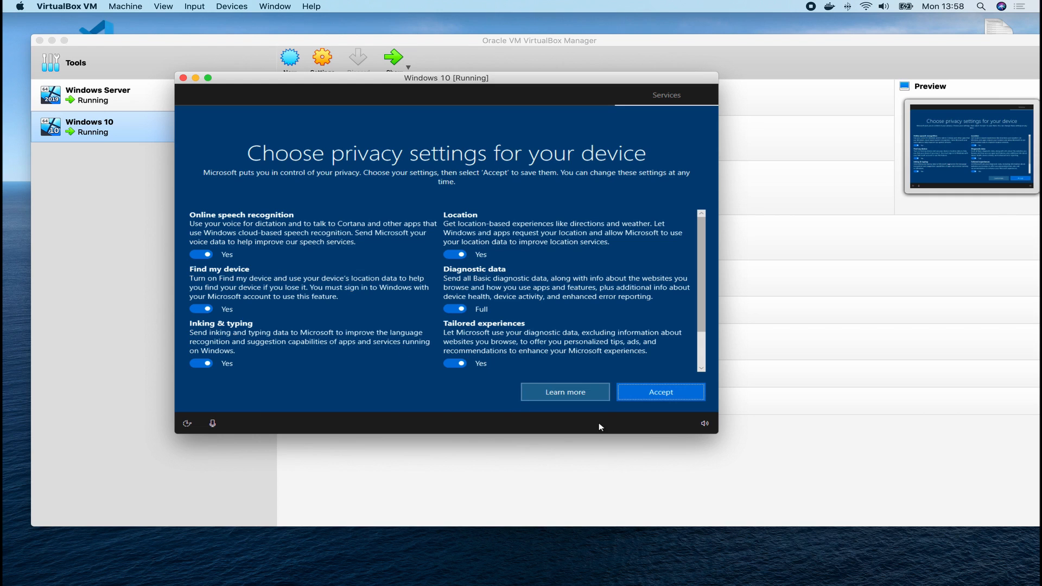
Accept the default privacy settings, decline activity history, and skip Cortana setup.
{"action": "left_click", "coordinate": [653, 396]}
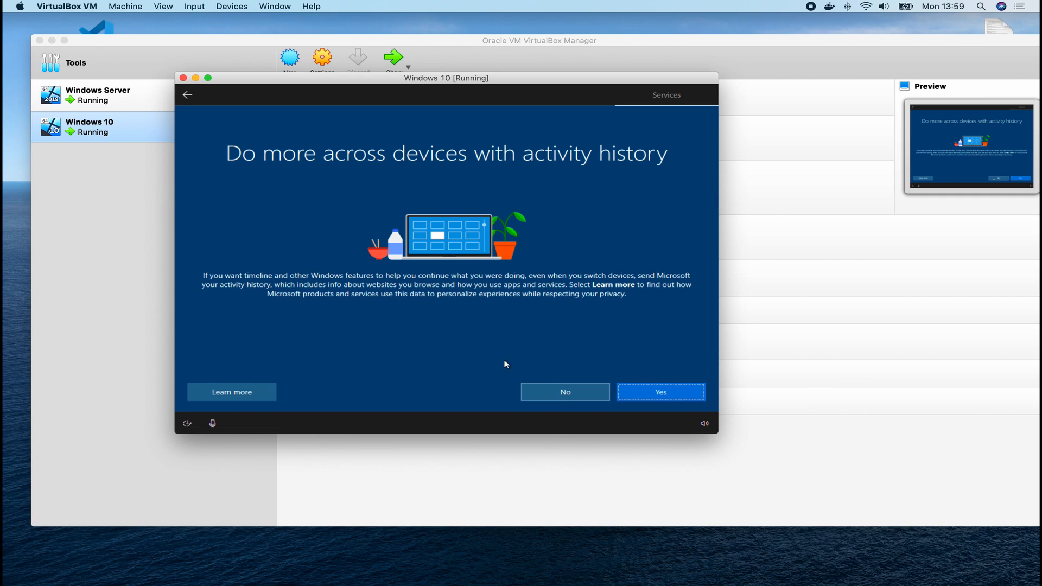
{"action": "left_click", "coordinate": [566, 394]}
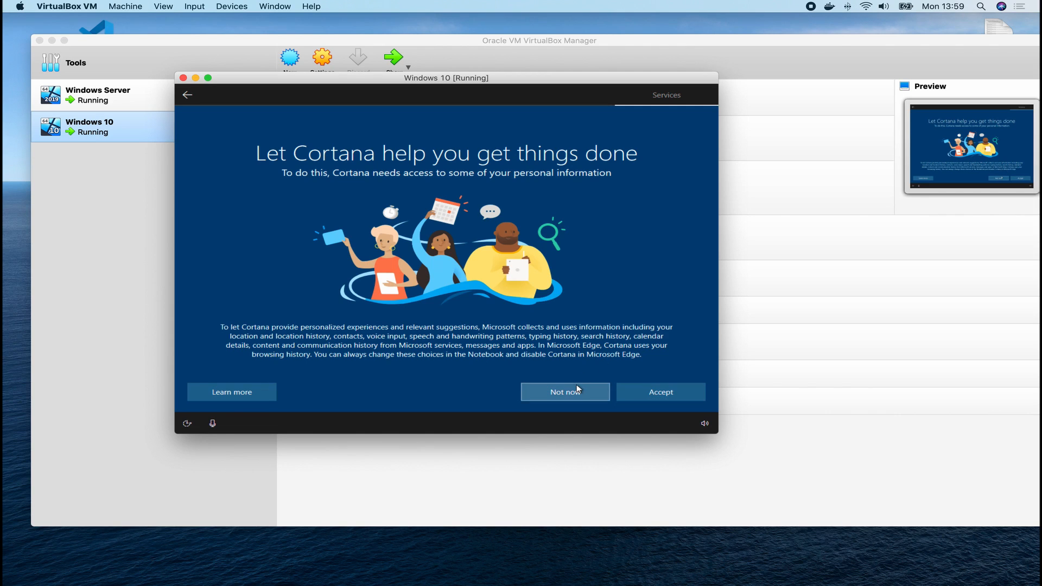
{"action": "left_click", "coordinate": [578, 389]}
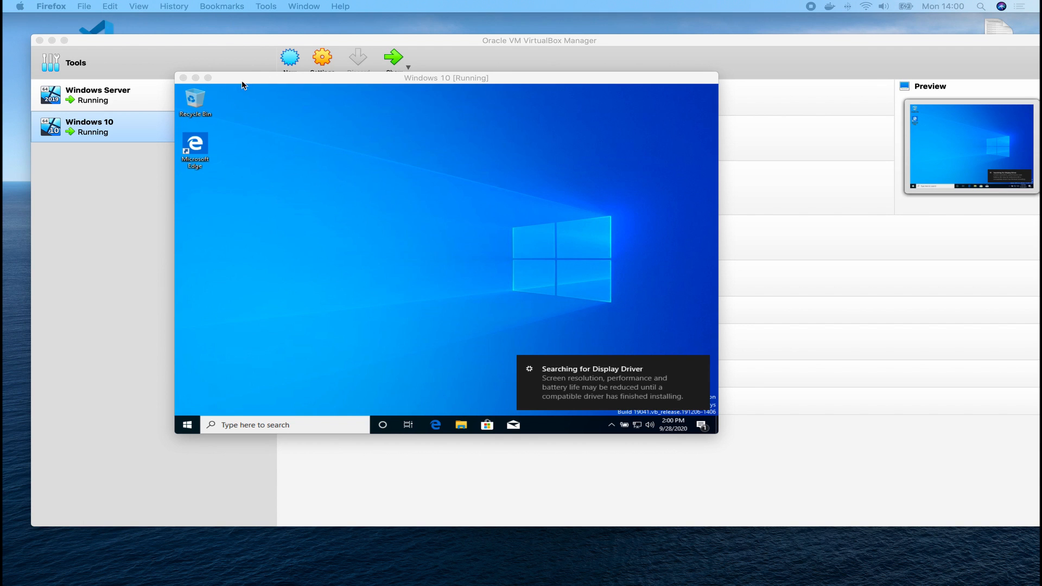
Try full screen, then switch the guest to Scaled Mode and drag its window larger.
{"action": "left_click", "coordinate": [209, 77]}
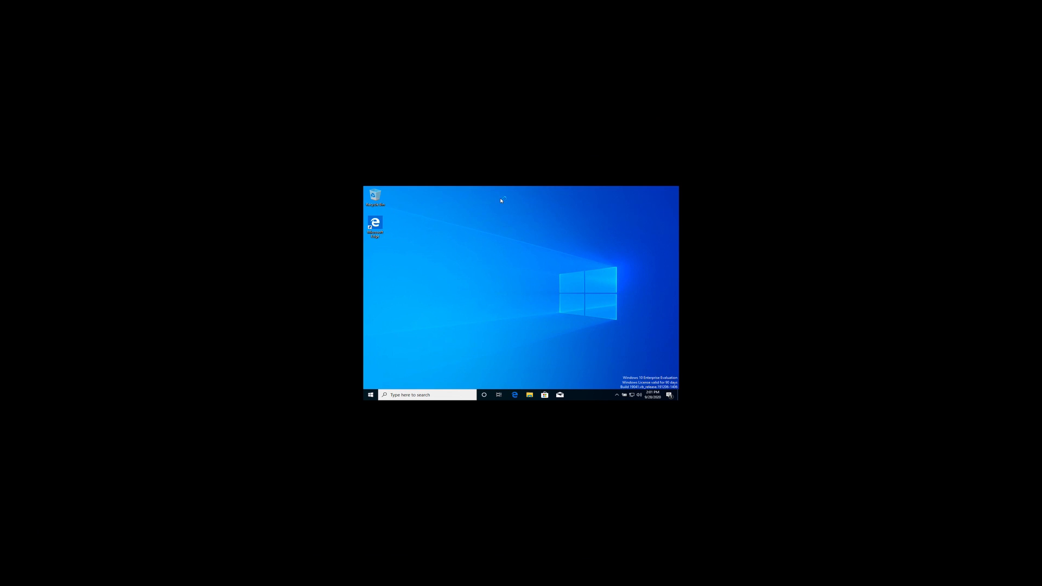
{"action": "mouse_move", "coordinate": [291, 4]}
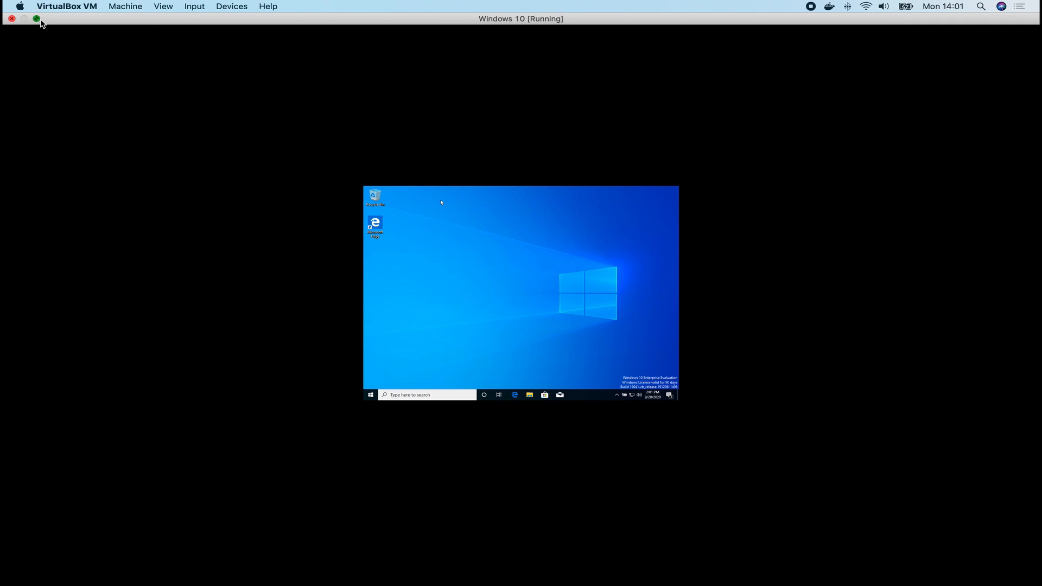
{"action": "left_click", "coordinate": [36, 19]}
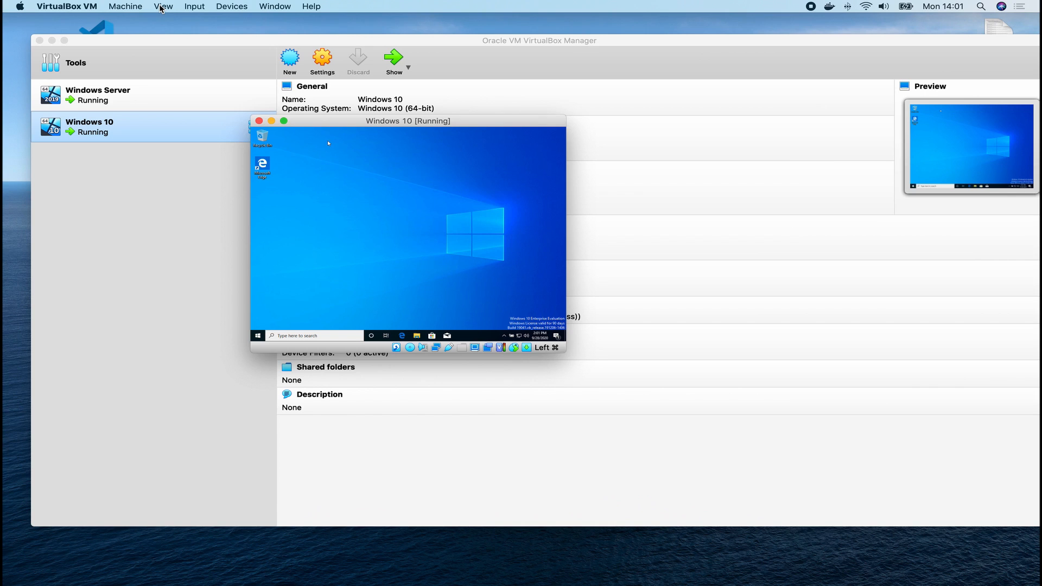
{"action": "left_click", "coordinate": [162, 6]}
{"action": "left_click", "coordinate": [190, 69]}
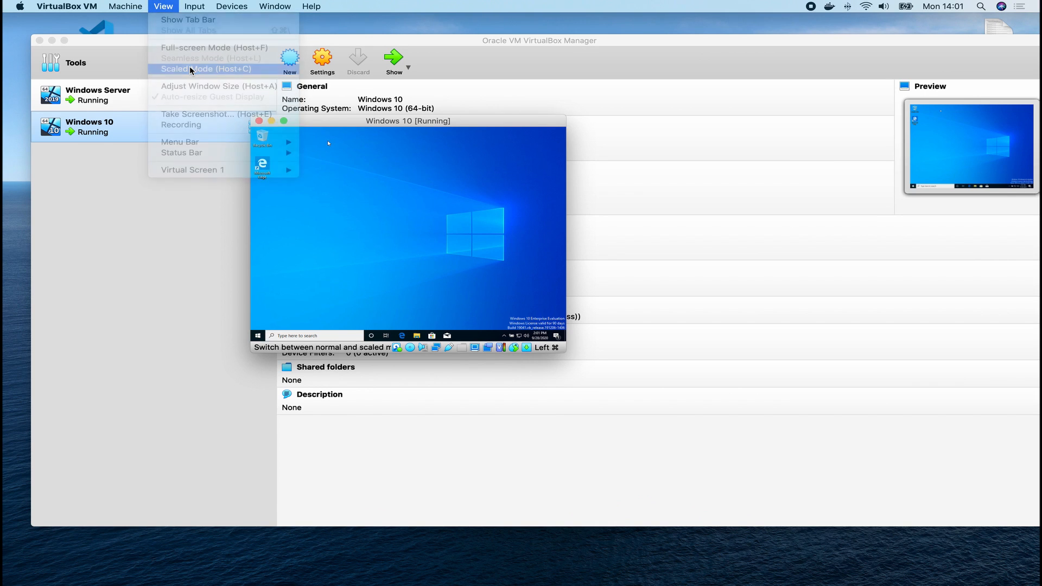
{"action": "left_click", "coordinate": [448, 247]}
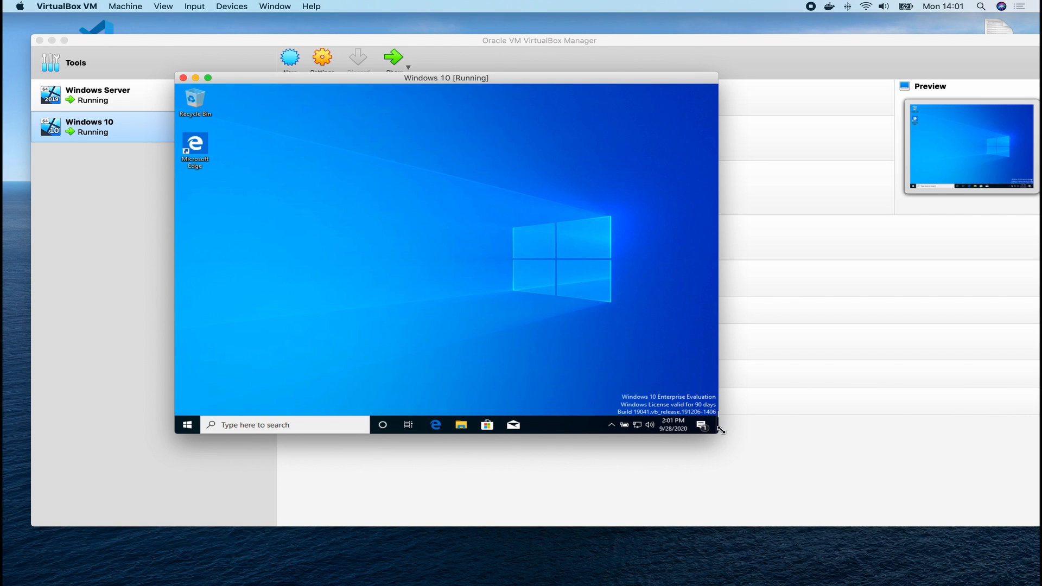
{"action": "left_click_drag", "start_coordinate": [720, 431], "coordinate": [796, 468]}
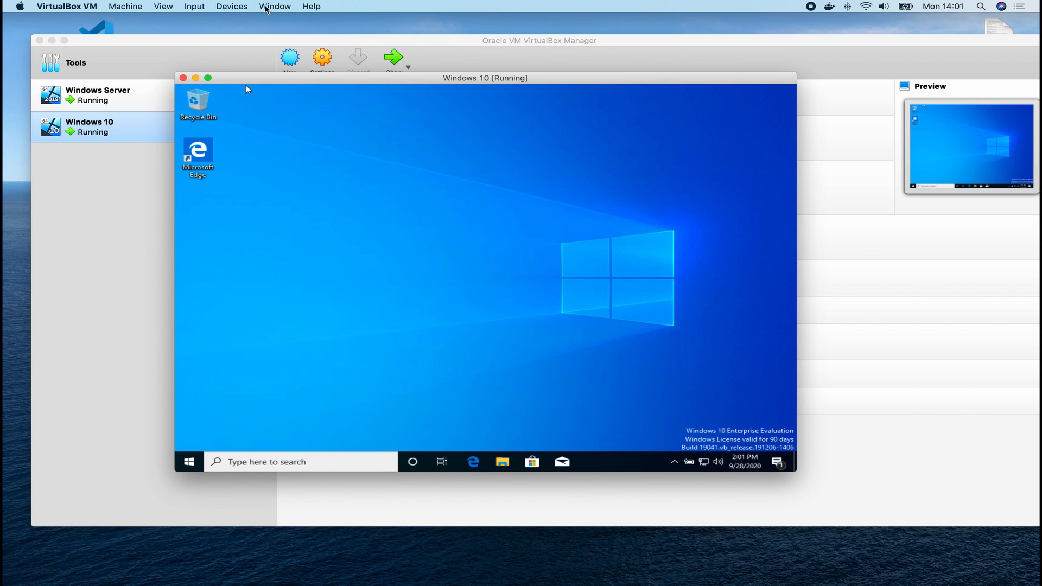
{"action": "left_click", "coordinate": [235, 6]}
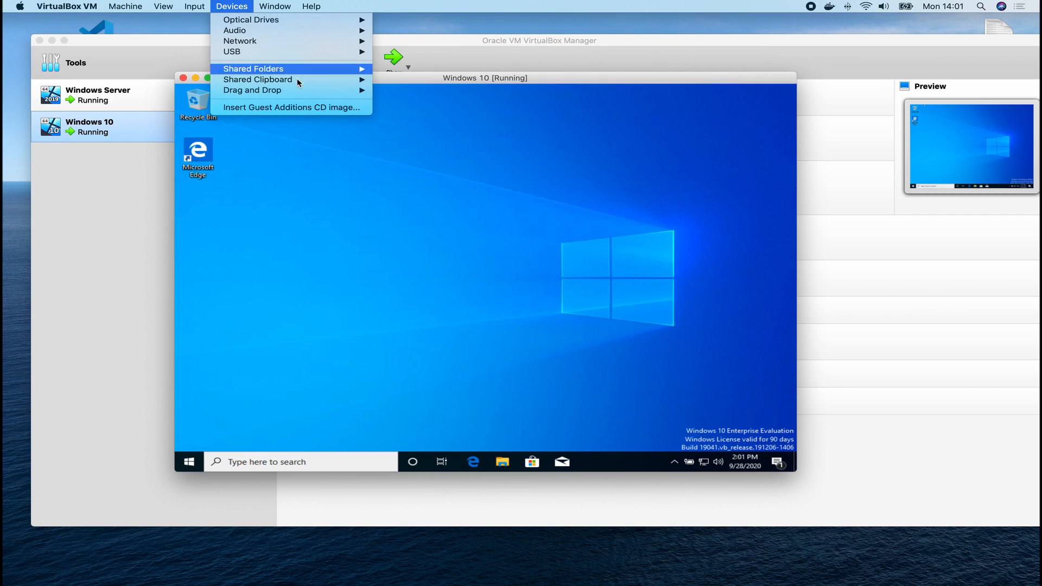
{"action": "left_click", "coordinate": [305, 111]}
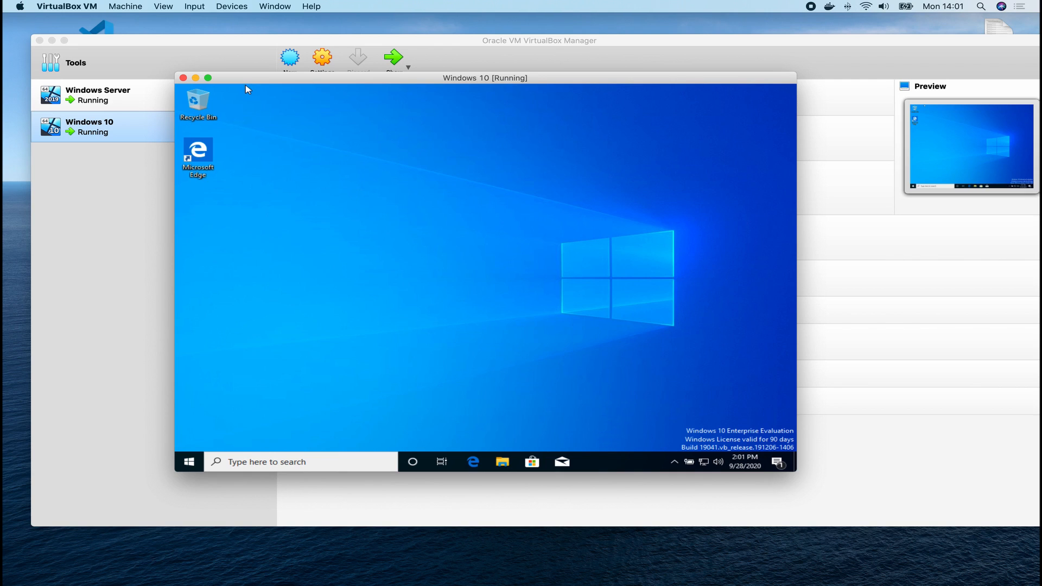
Insert the Guest Additions disc and run VBoxWindowsAdditions.exe from the drive D: AutoPlay prompt.
{"action": "left_click", "coordinate": [230, 5]}
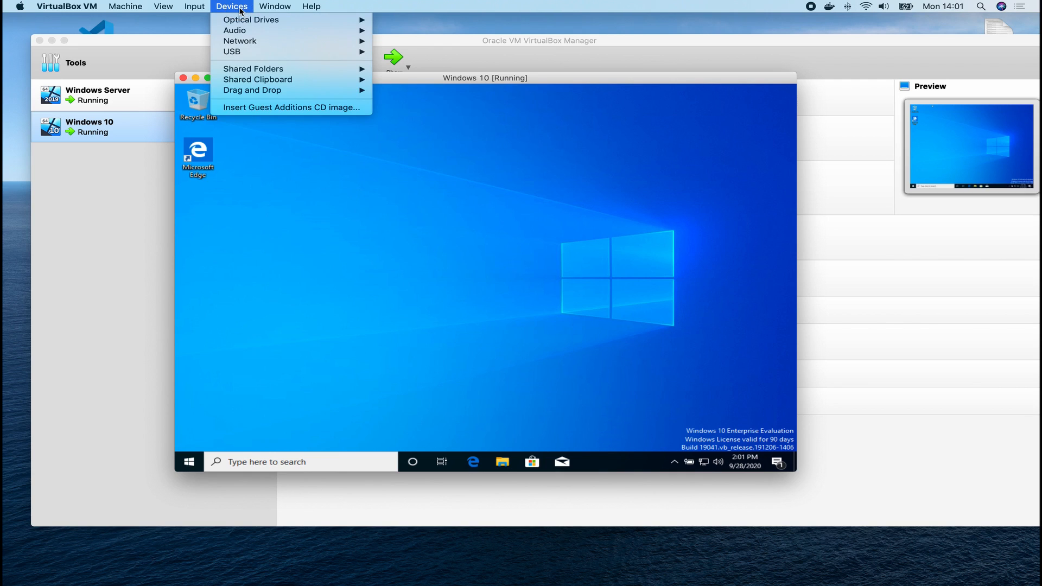
{"action": "mouse_move", "coordinate": [247, 21]}
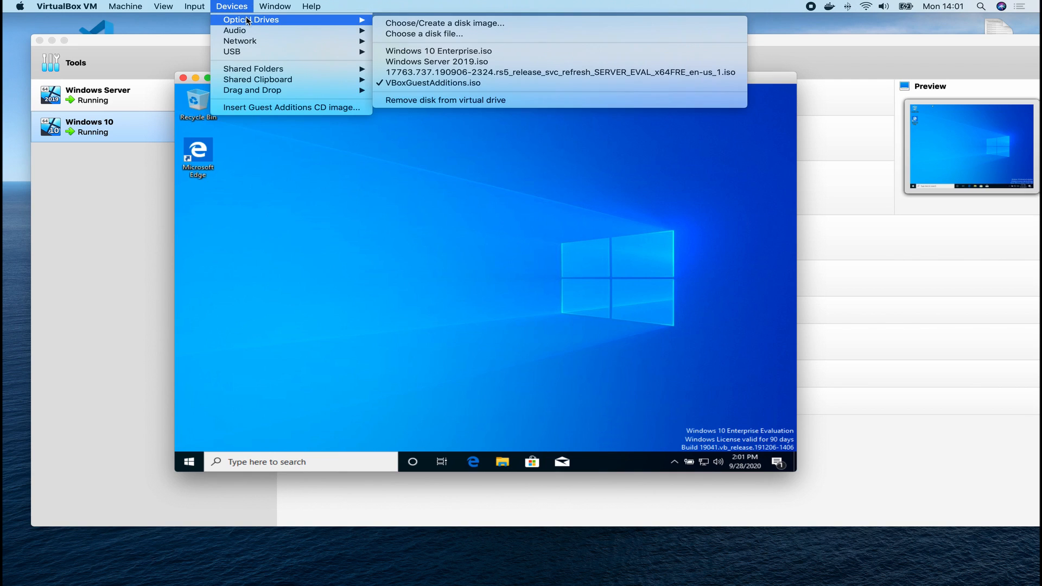
{"action": "left_click", "coordinate": [416, 84]}
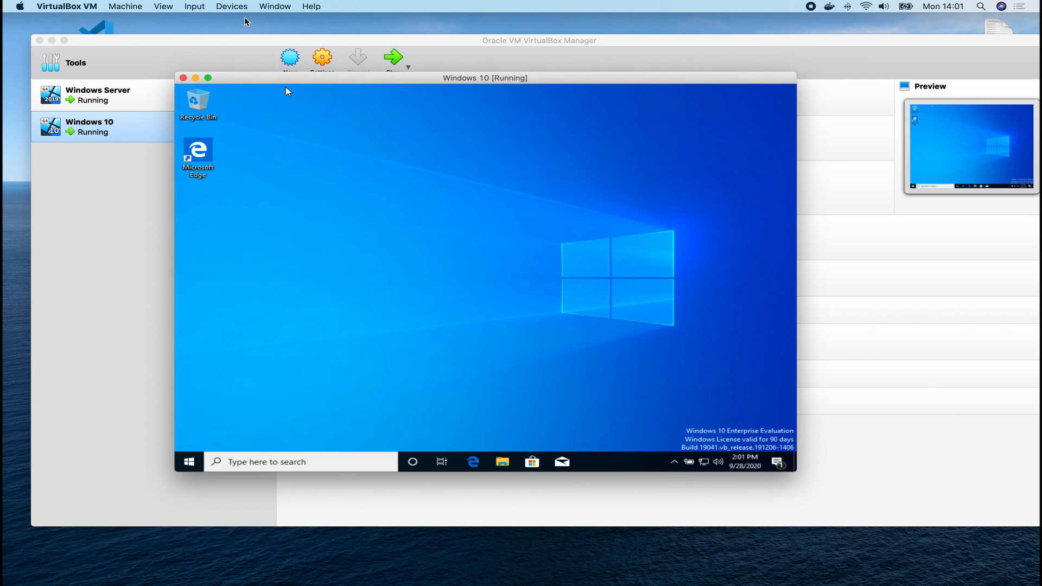
{"action": "left_click", "coordinate": [220, 7]}
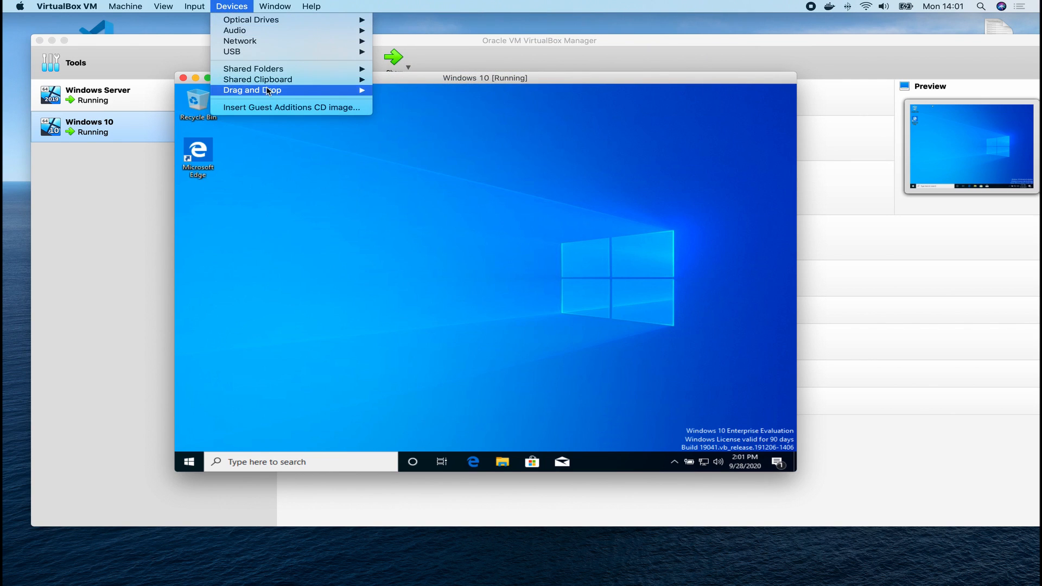
{"action": "left_click", "coordinate": [271, 108]}
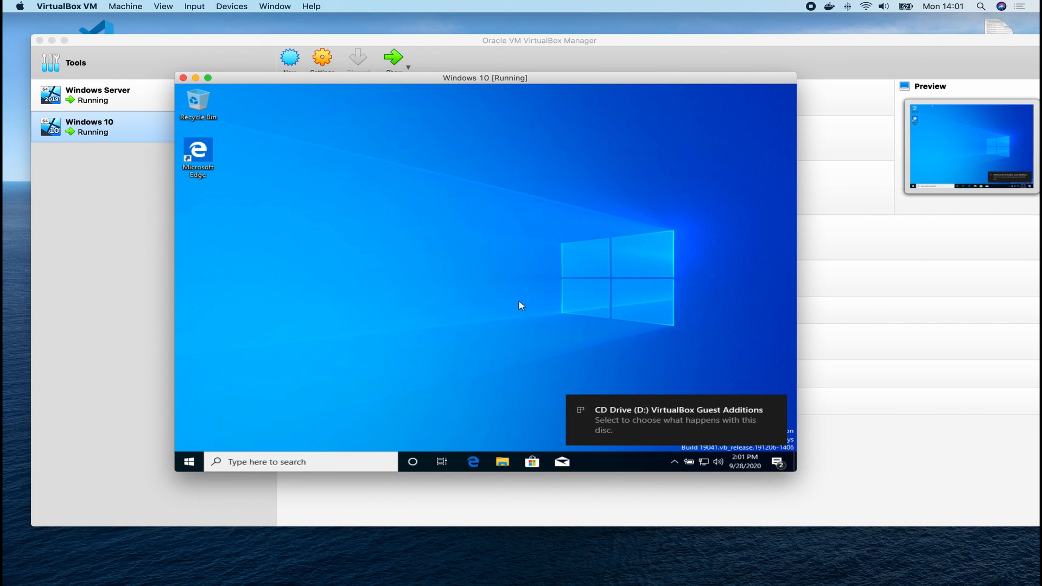
{"action": "left_click", "coordinate": [685, 422]}
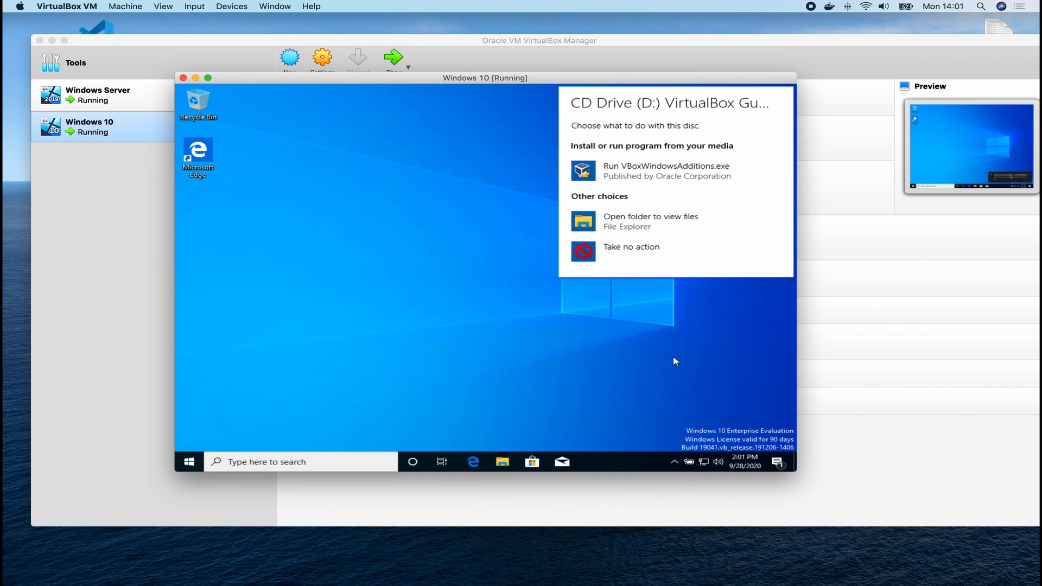
{"action": "left_click", "coordinate": [637, 185]}
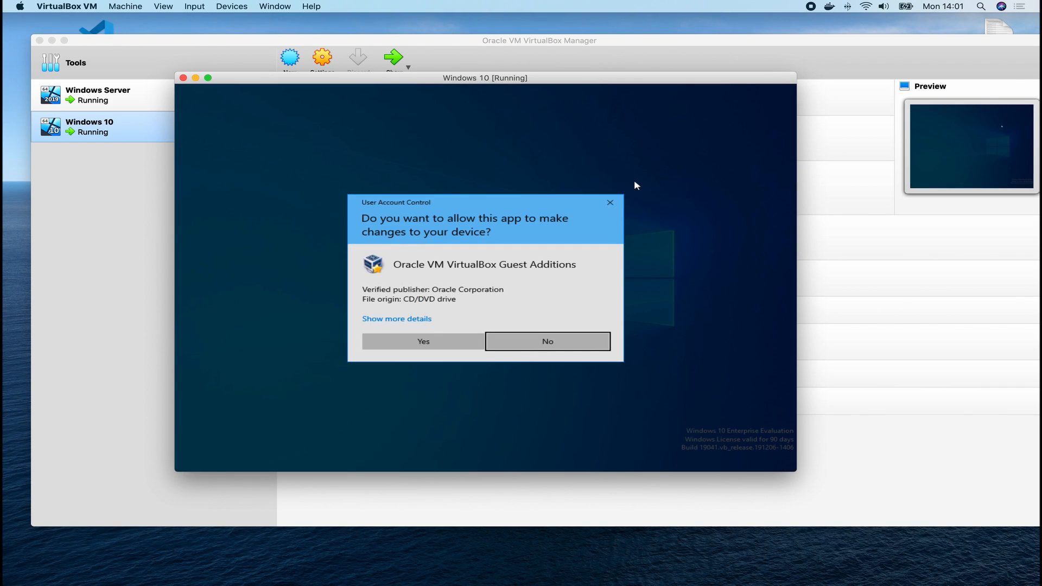
Approve UAC and install Guest Additions 6.1.8 with the default location and components.
{"action": "left_click", "coordinate": [433, 341]}
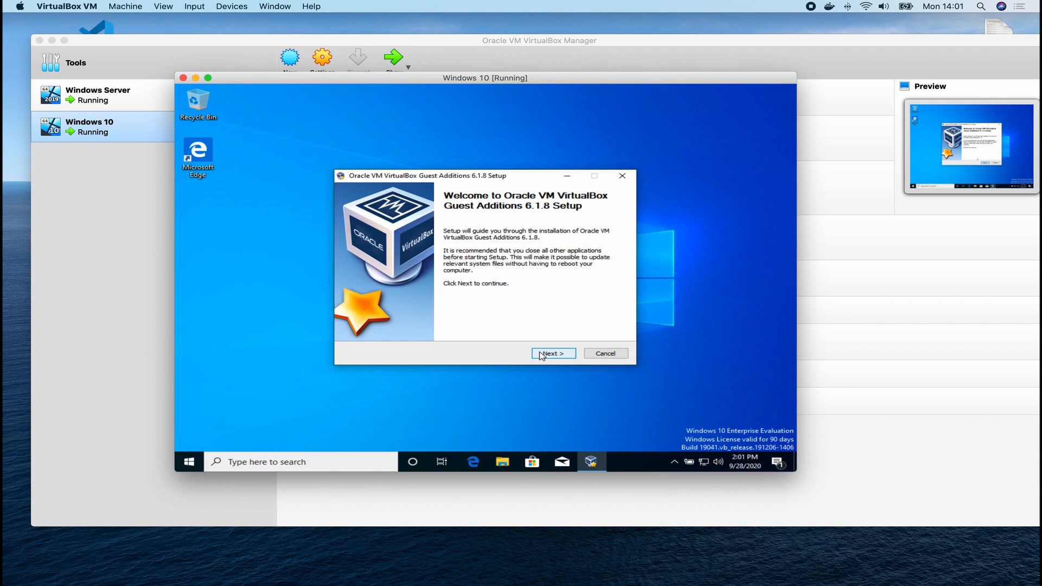
{"action": "left_click", "coordinate": [553, 354]}
{"action": "left_click", "coordinate": [541, 354]}
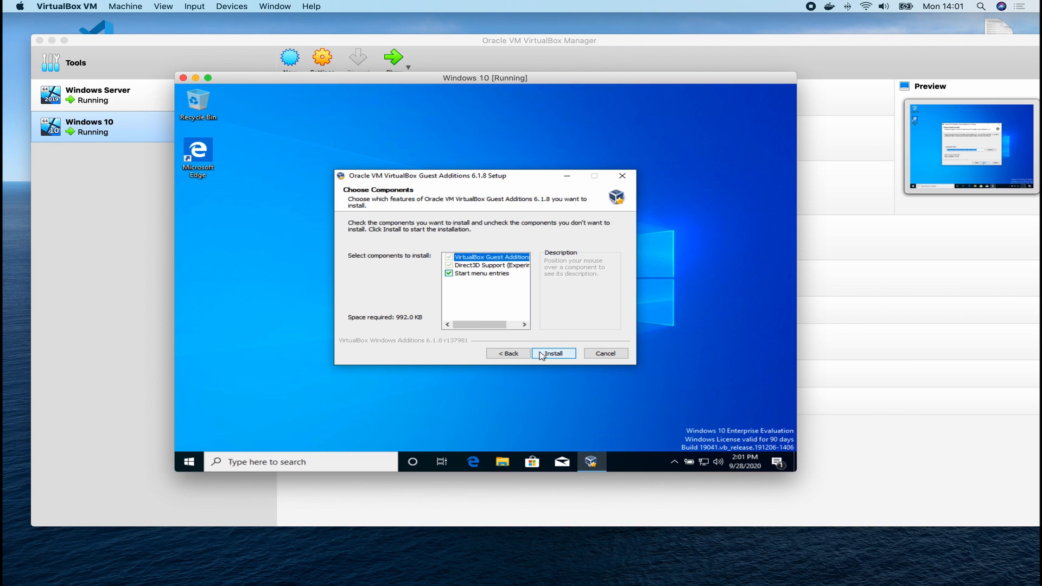
{"action": "left_click", "coordinate": [540, 354]}
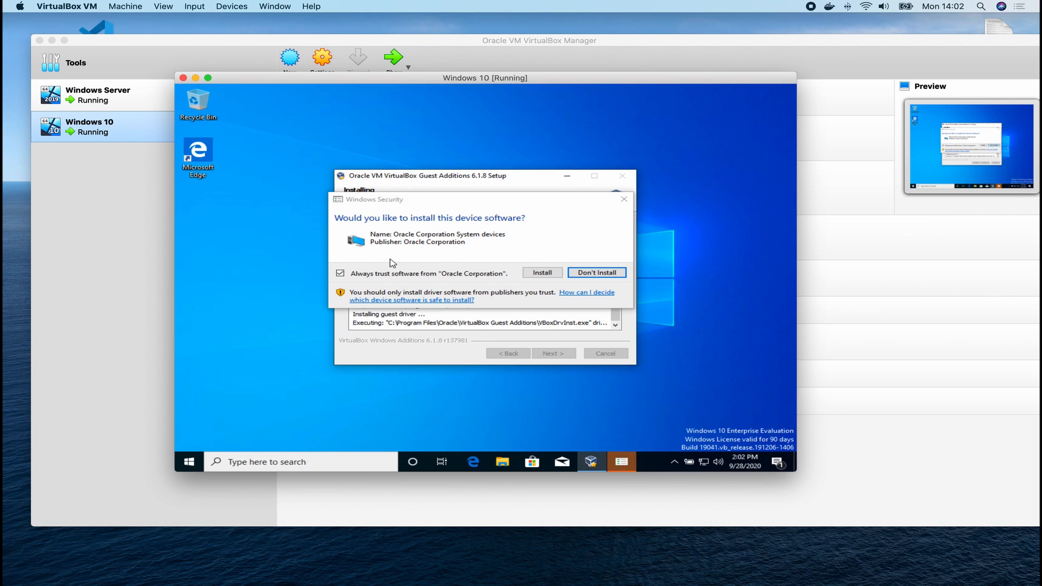
{"action": "left_click", "coordinate": [558, 279]}
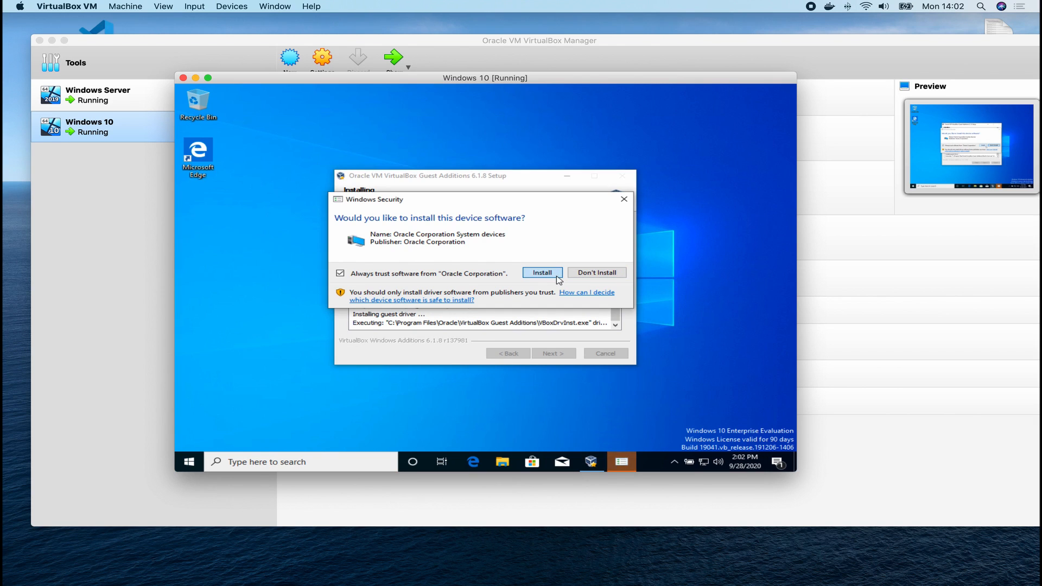
{"action": "left_click", "coordinate": [557, 275]}
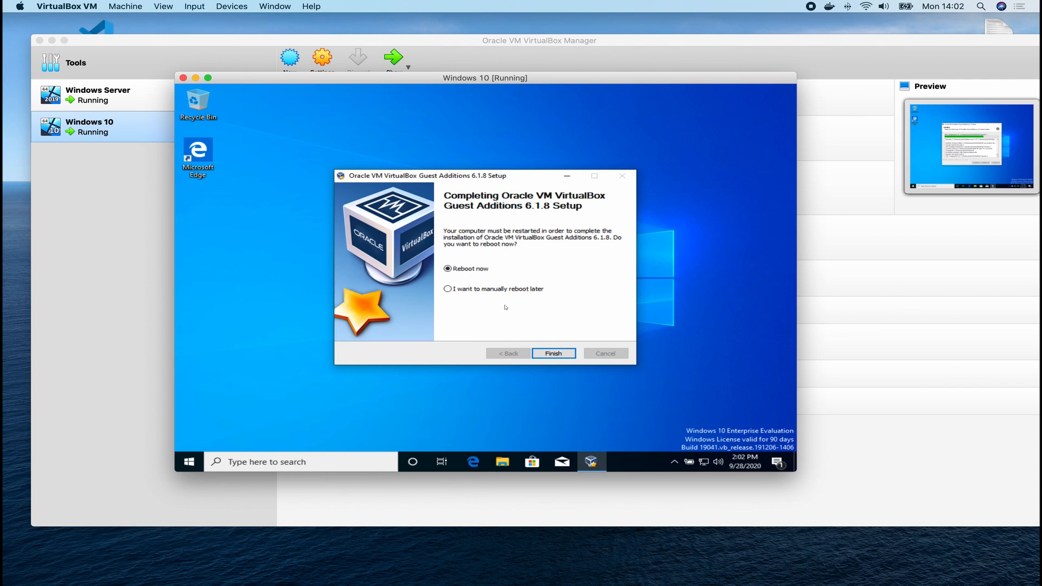
{"action": "left_click", "coordinate": [549, 355]}
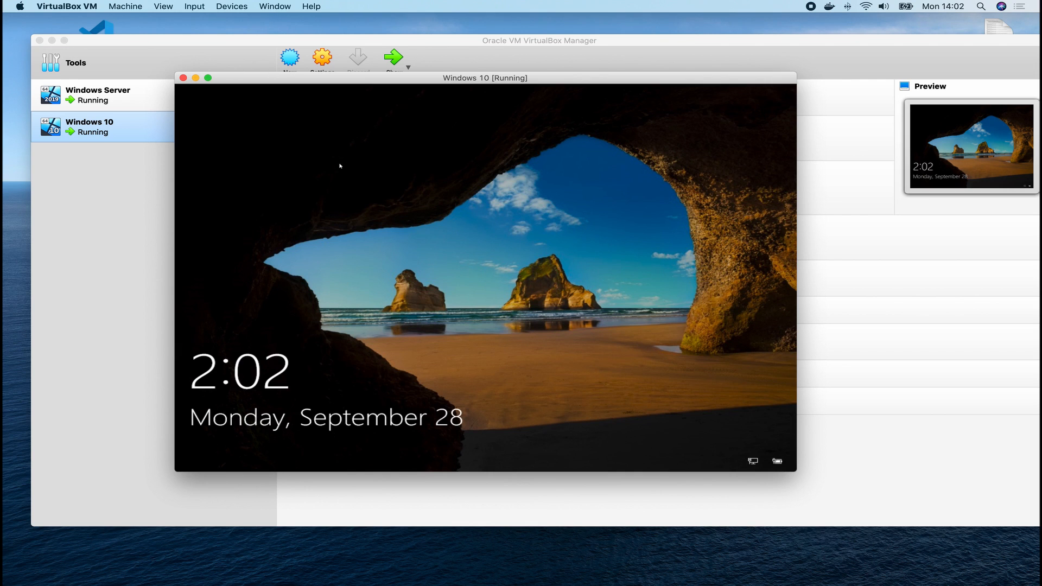
{"action": "left_click", "coordinate": [340, 165]}
Sign in to the restarted Windows 10 guest with the account password.
{"action": "left_click", "coordinate": [195, 6]}
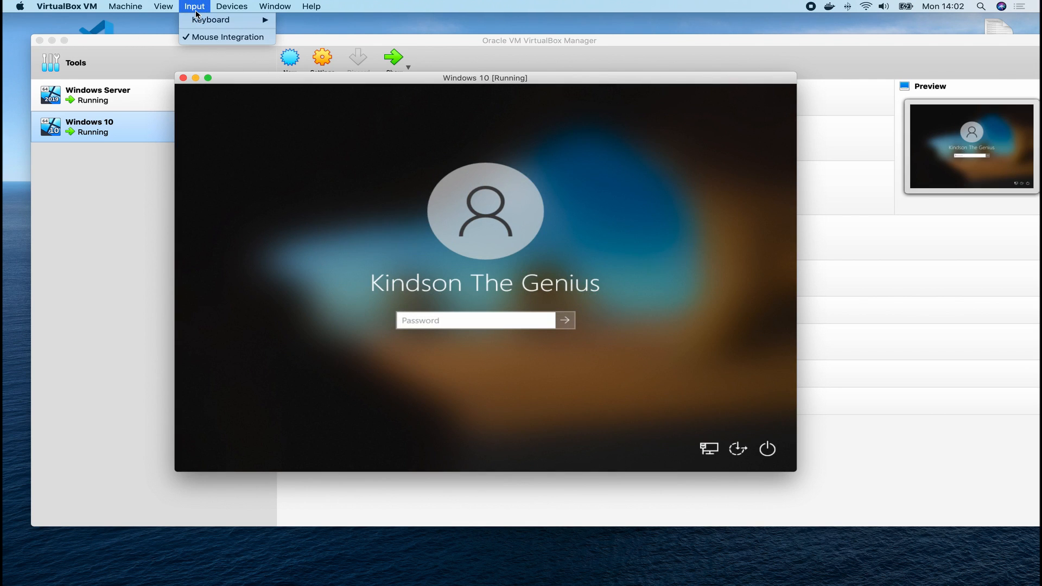
{"action": "mouse_move", "coordinate": [198, 19]}
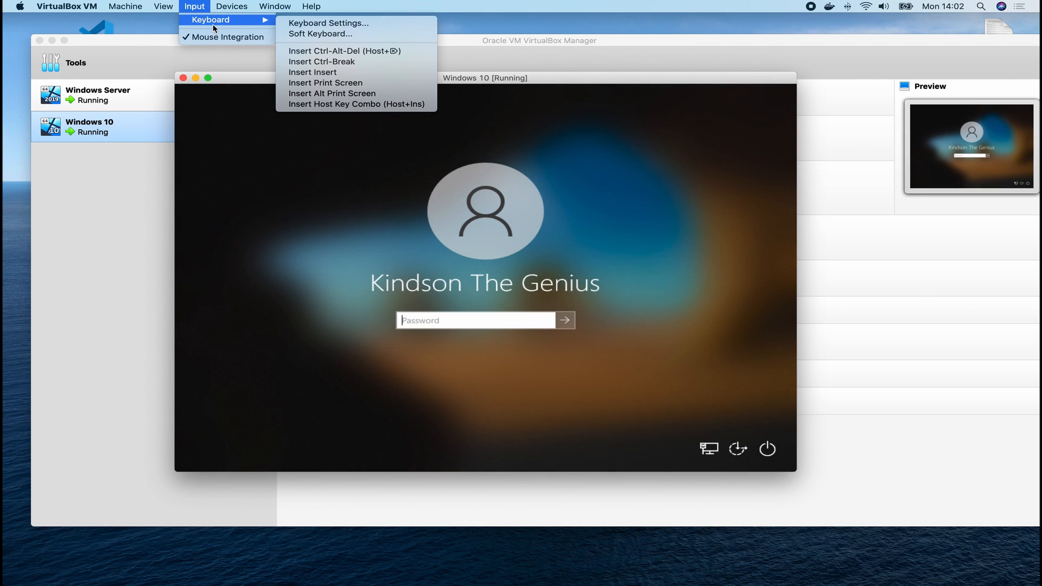
{"action": "left_click", "coordinate": [438, 315]}
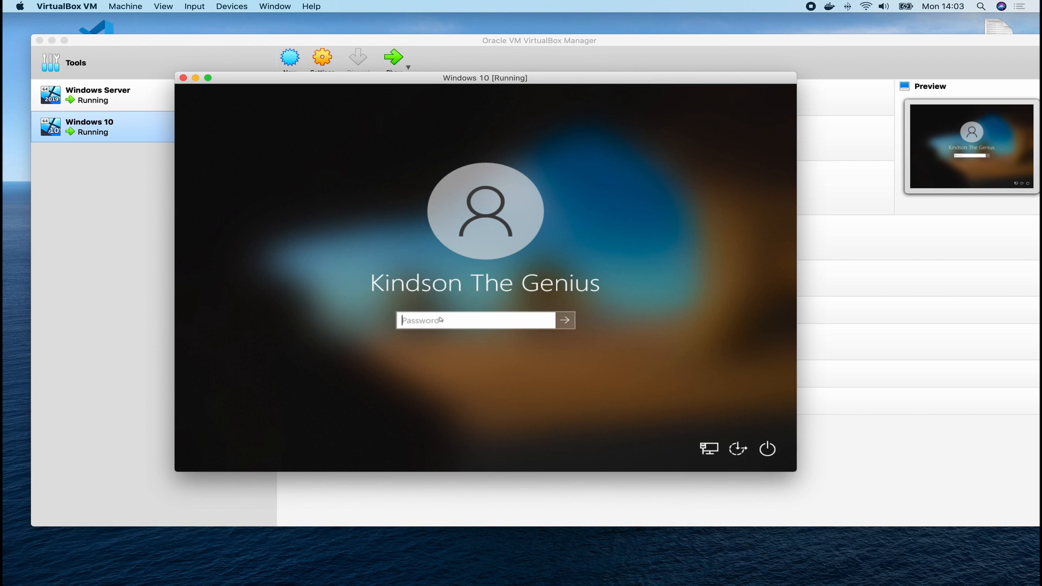
{"action": "type", "text": "••••••••••"}
{"action": "key", "text": "Return"}
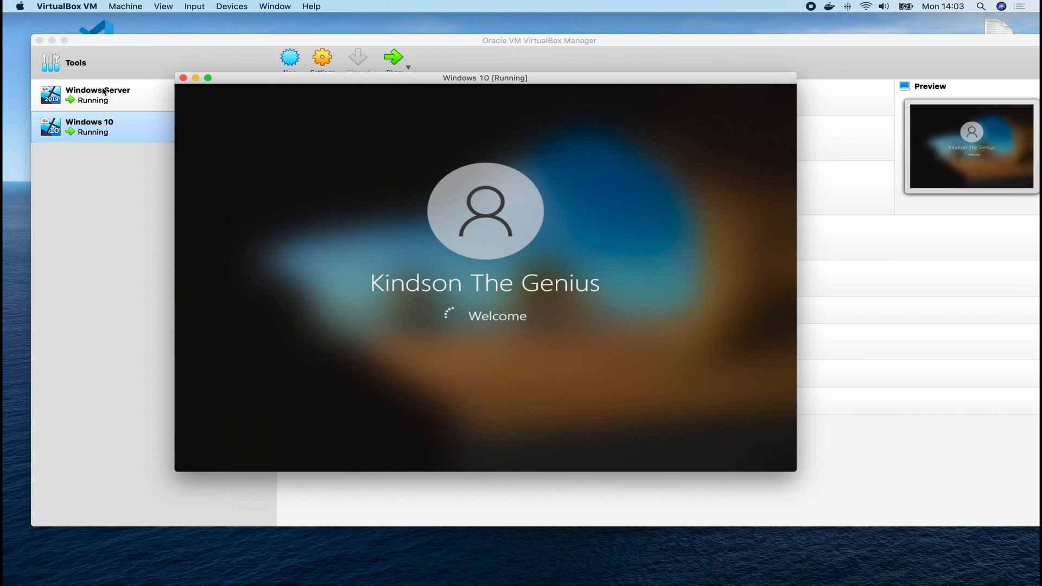
Put the Windows 10 VM window into full-screen mode.
{"action": "left_click", "coordinate": [163, 7]}
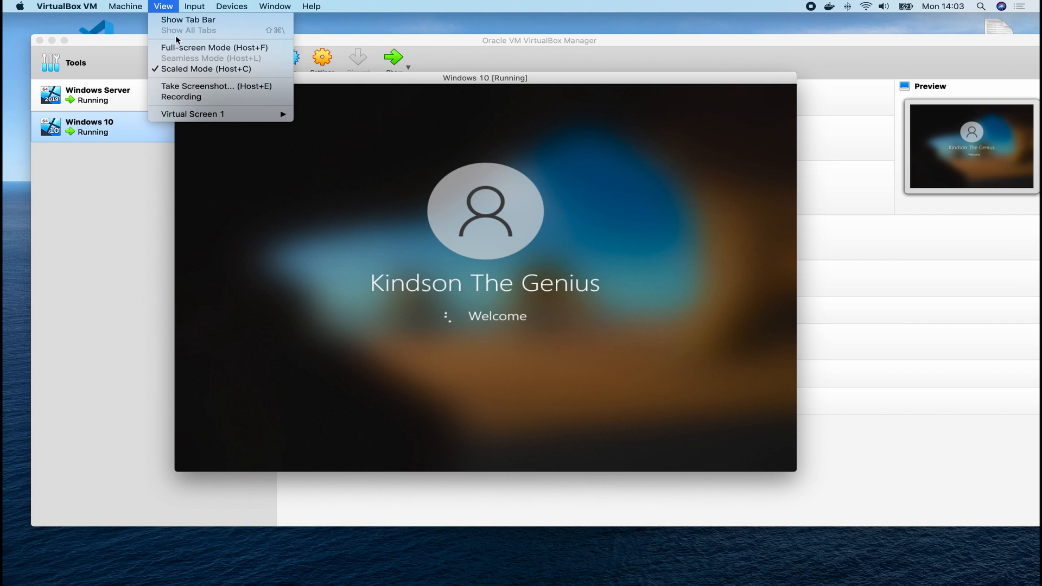
{"action": "left_click", "coordinate": [181, 50]}
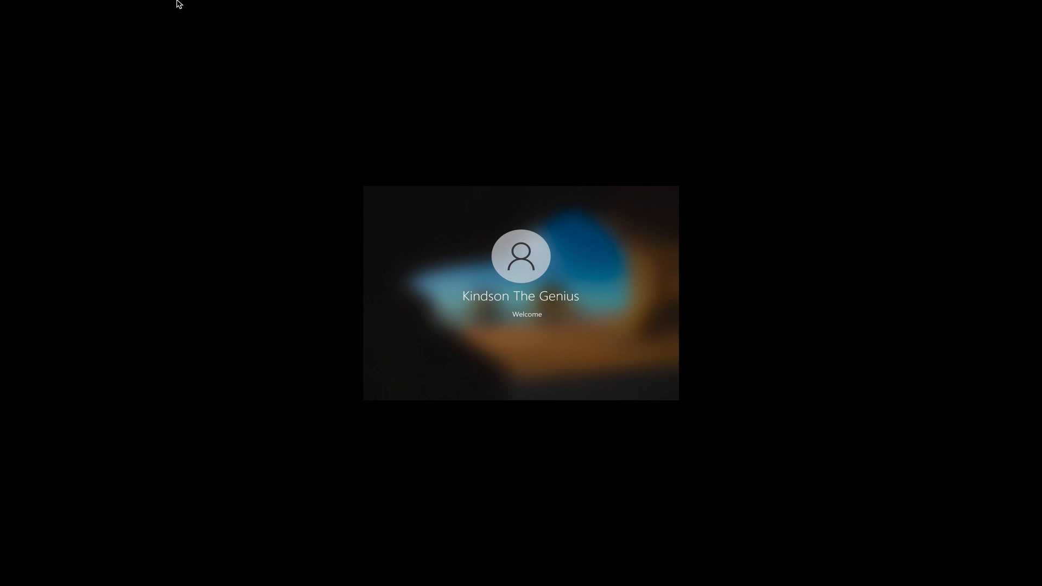
{"action": "key", "text": "ctrl+Left"}
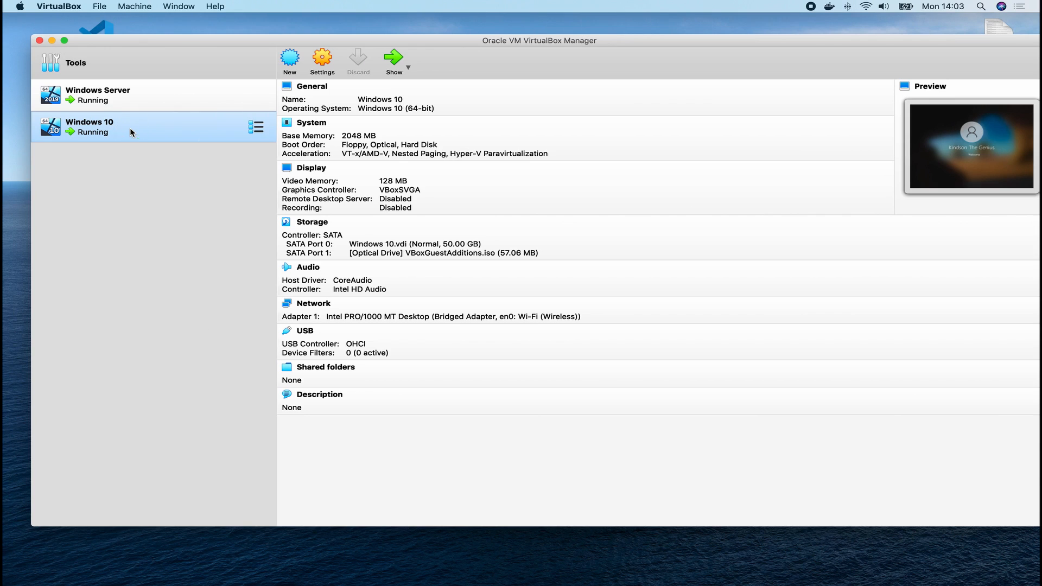
{"action": "right_click", "coordinate": [129, 128]}
Set the guest's text and app scaling to 225% in Display settings.
{"action": "left_click", "coordinate": [161, 208]}
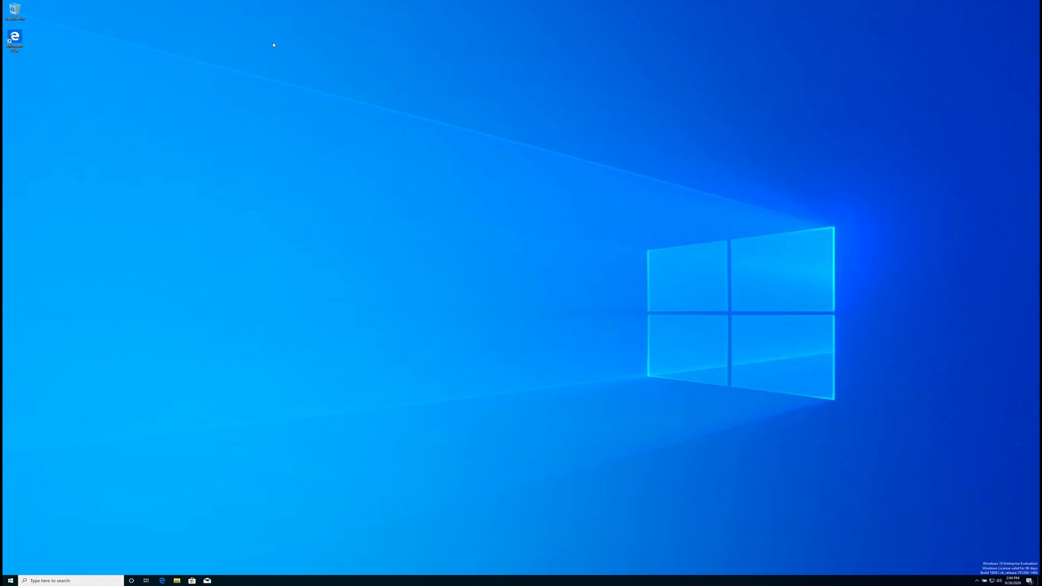
{"action": "right_click", "coordinate": [293, 139]}
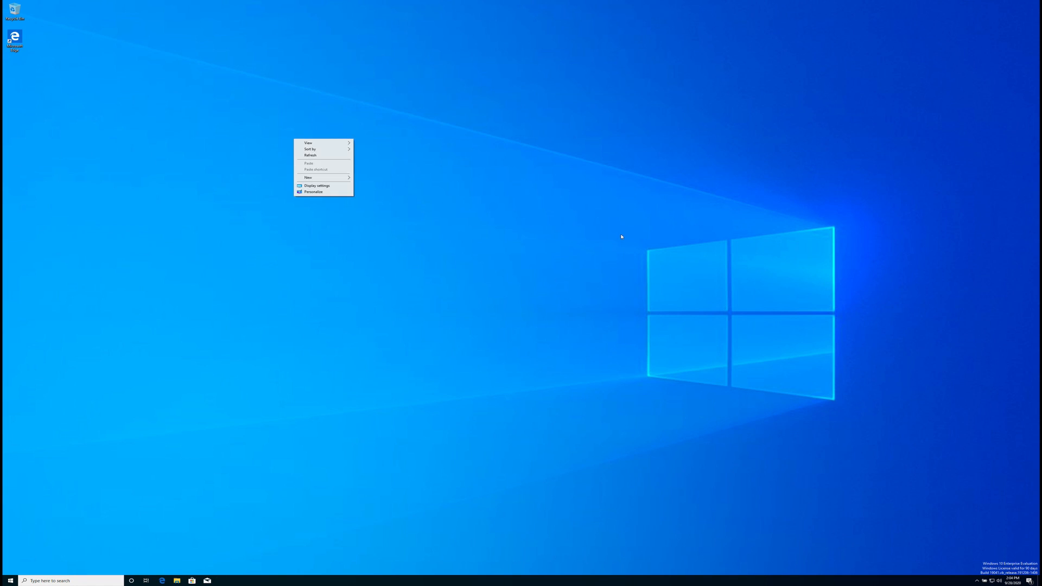
{"action": "left_click", "coordinate": [622, 236]}
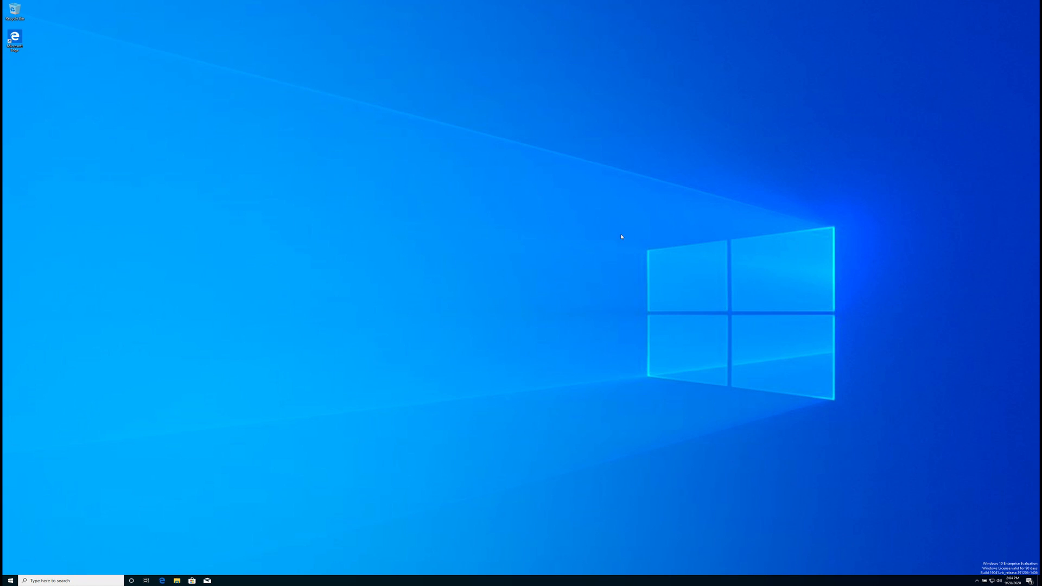
{"action": "right_click", "coordinate": [351, 220]}
{"action": "left_click", "coordinate": [389, 266]}
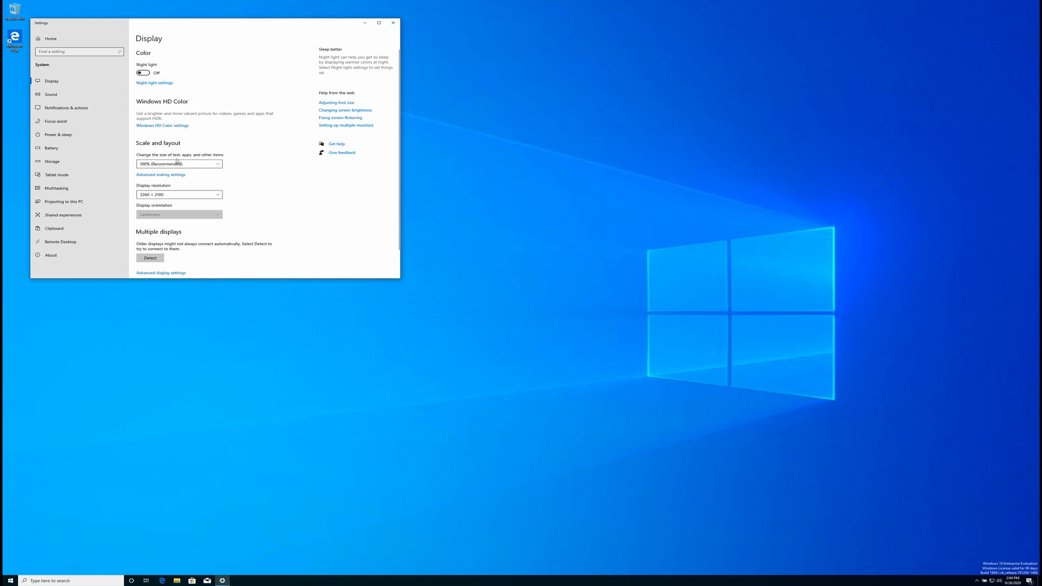
{"action": "left_click", "coordinate": [176, 163]}
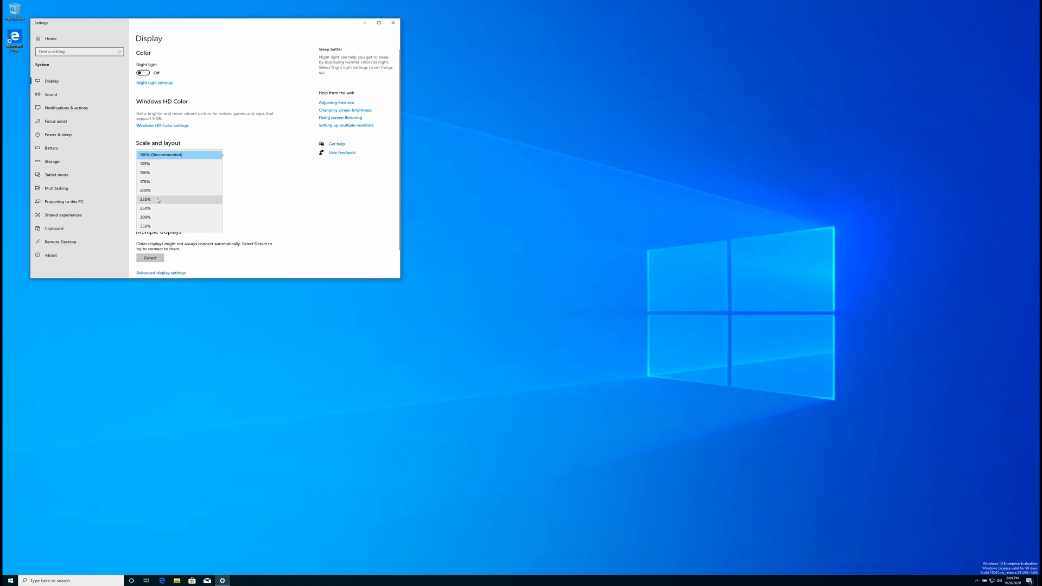
{"action": "left_click", "coordinate": [157, 199]}
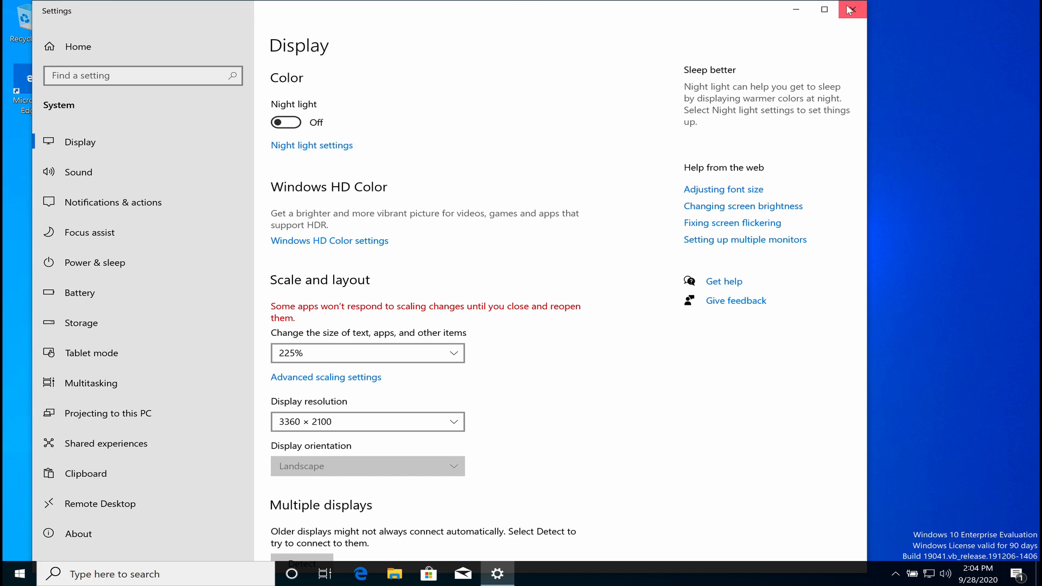
{"action": "left_click", "coordinate": [853, 9]}
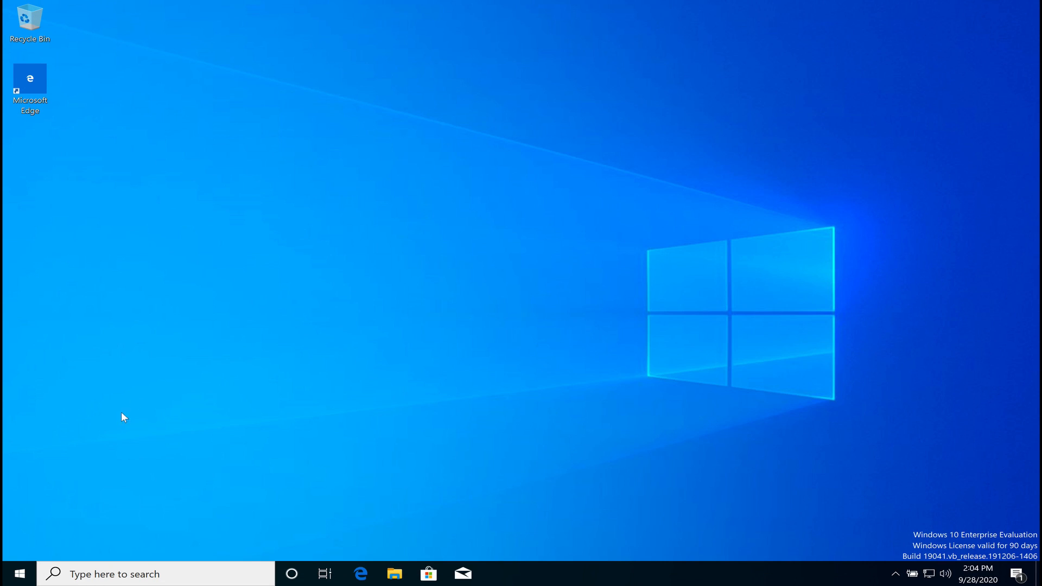
{"action": "left_click", "coordinate": [83, 577]}
Launch Windows Defender Firewall with Advanced Security and set the Domain Profile firewall state to Off.
{"action": "type", "text": "fir"}
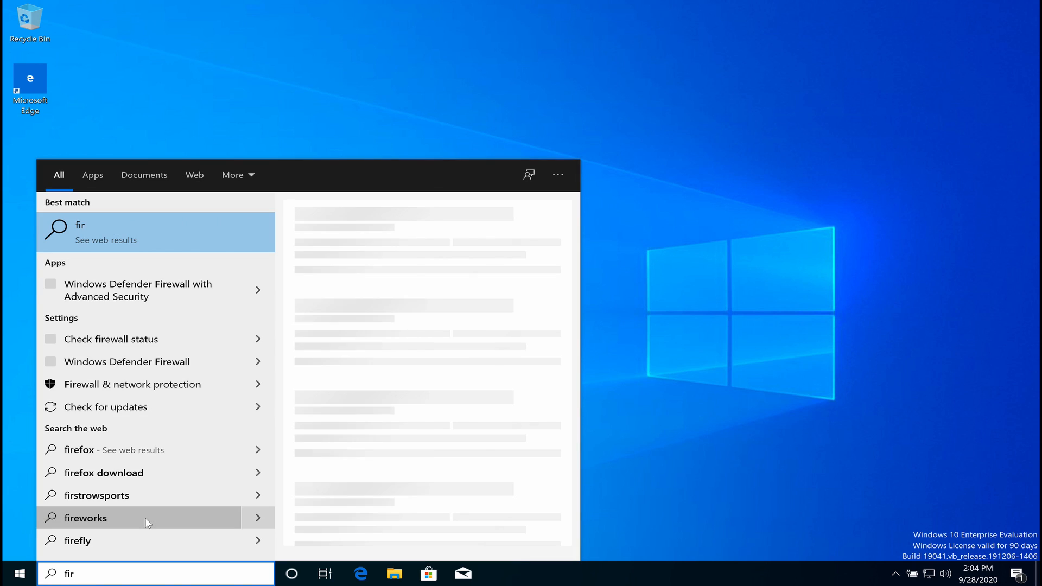
{"action": "type", "text": "e"}
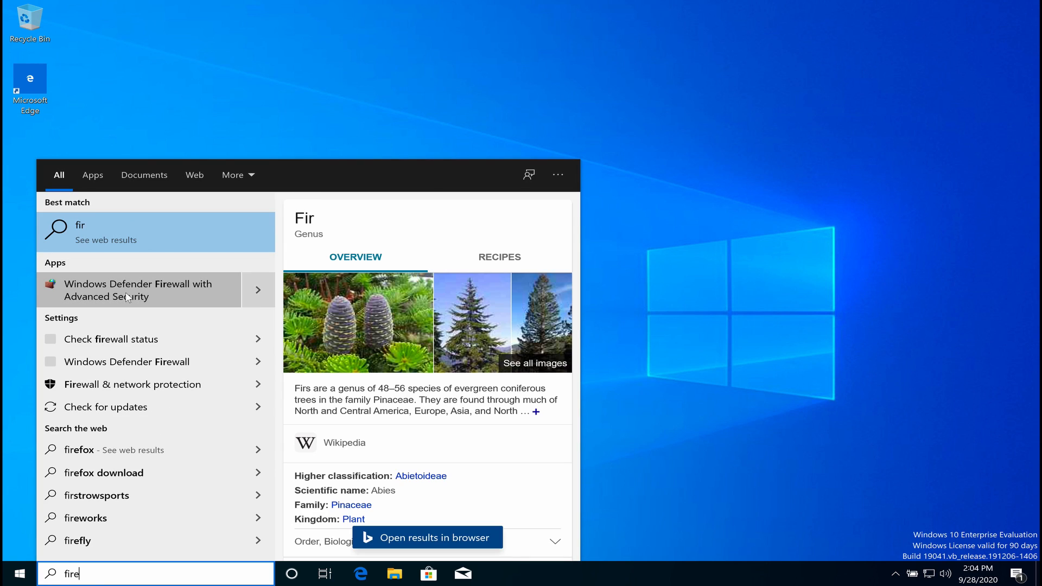
{"action": "left_click", "coordinate": [128, 297]}
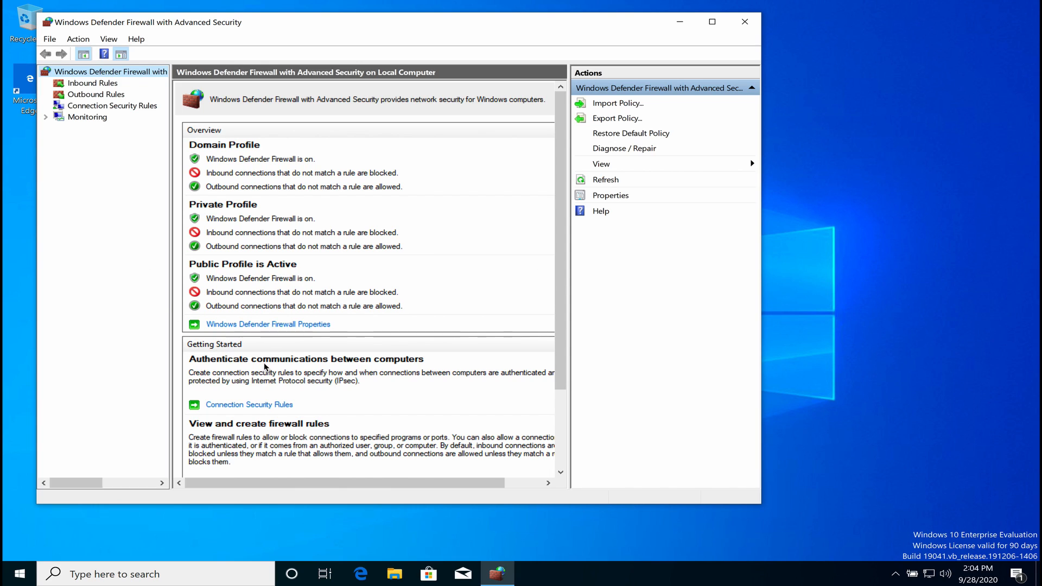
{"action": "left_click", "coordinate": [266, 326]}
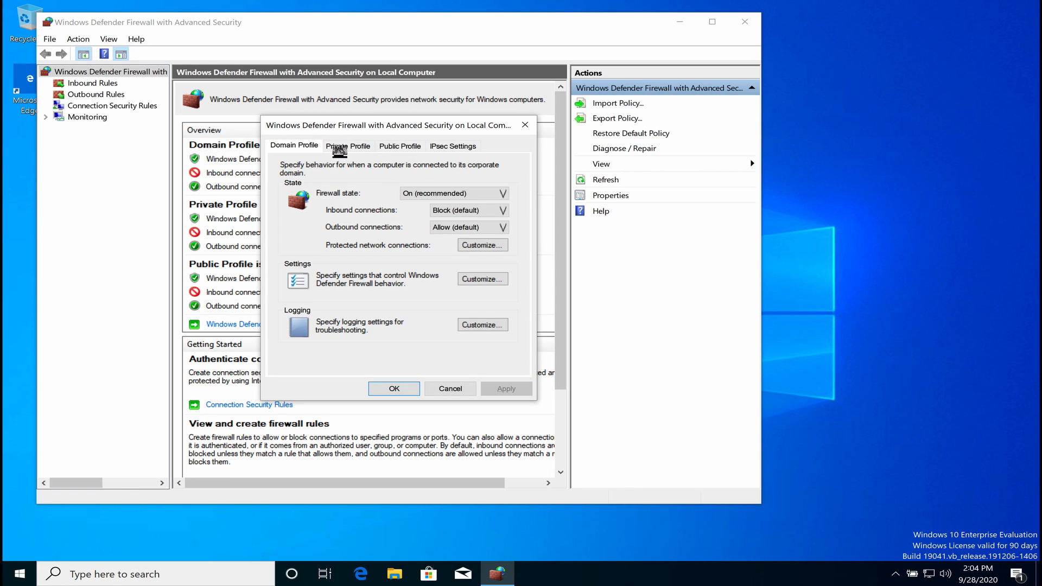
{"action": "left_click", "coordinate": [455, 191]}
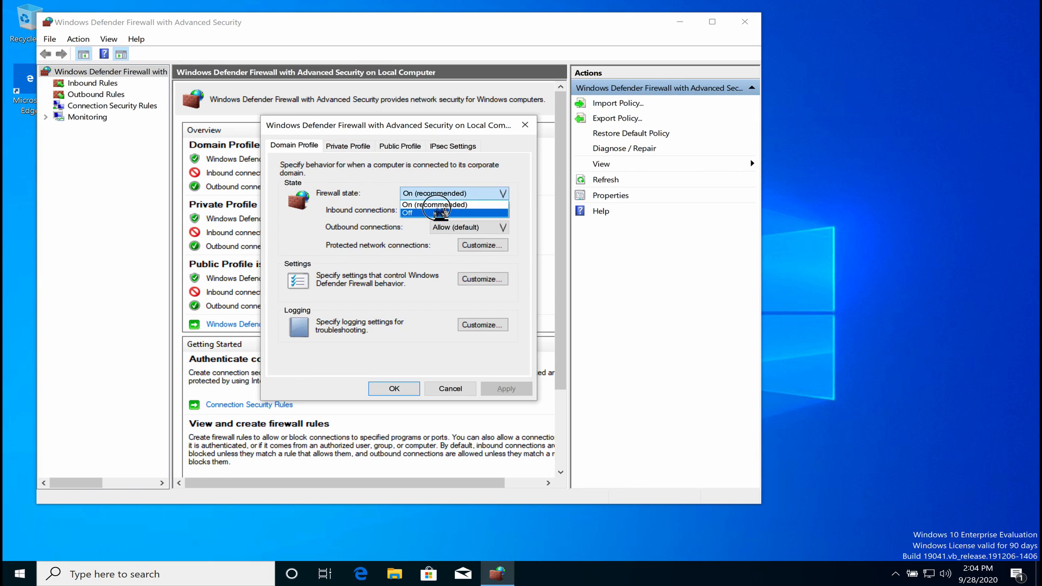
{"action": "left_click", "coordinate": [437, 210]}
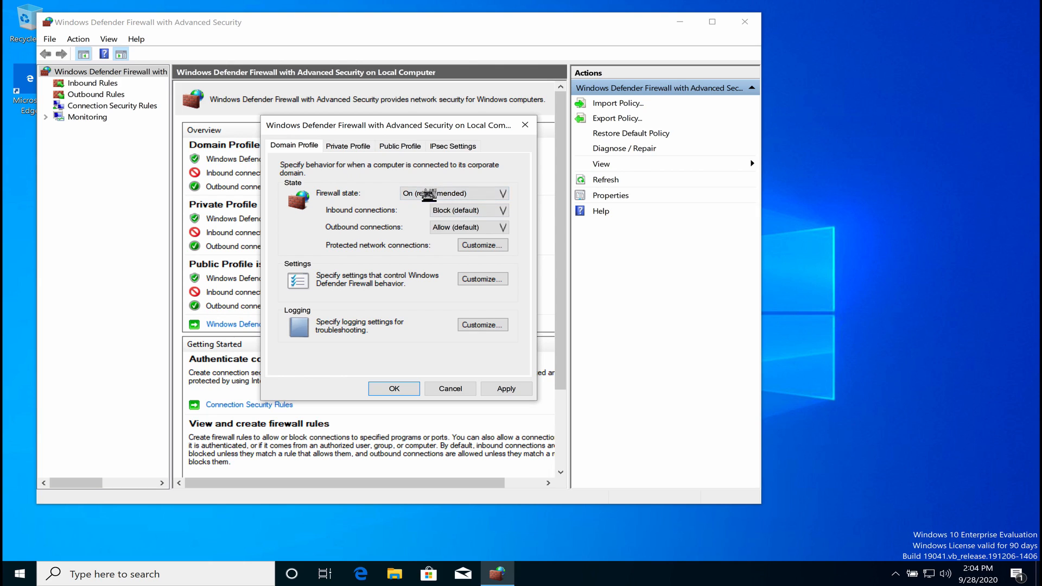
{"action": "left_click", "coordinate": [430, 194]}
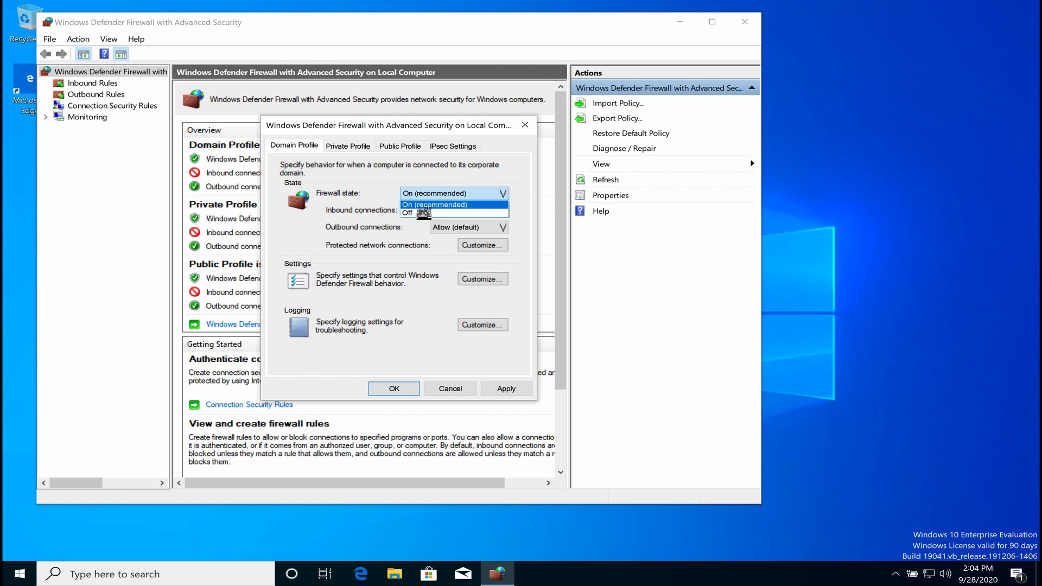
{"action": "left_click", "coordinate": [414, 212]}
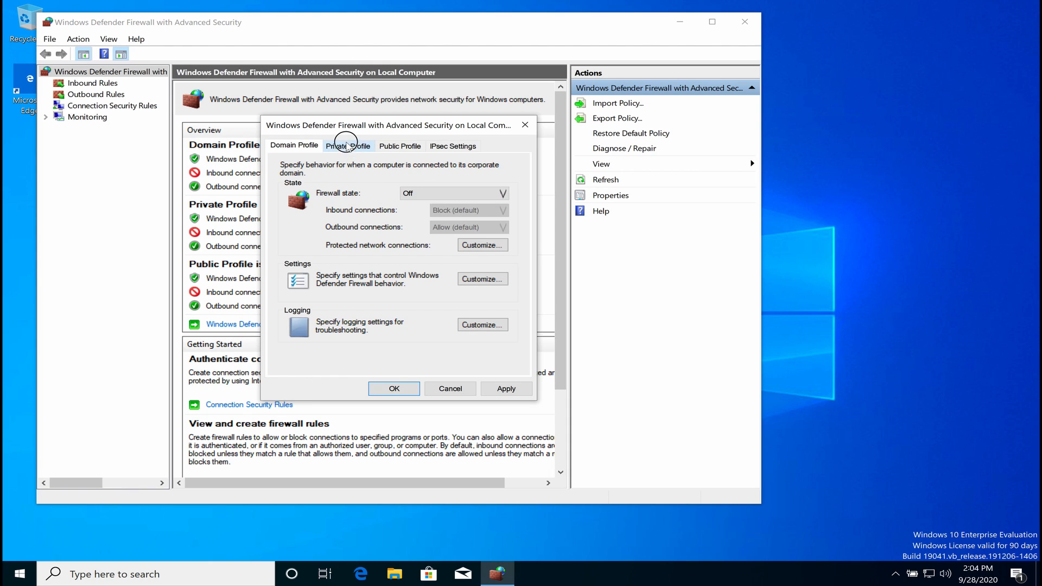
Turn the Private and Public profile firewalls Off, applying each, then confirm with OK.
{"action": "left_click", "coordinate": [347, 146]}
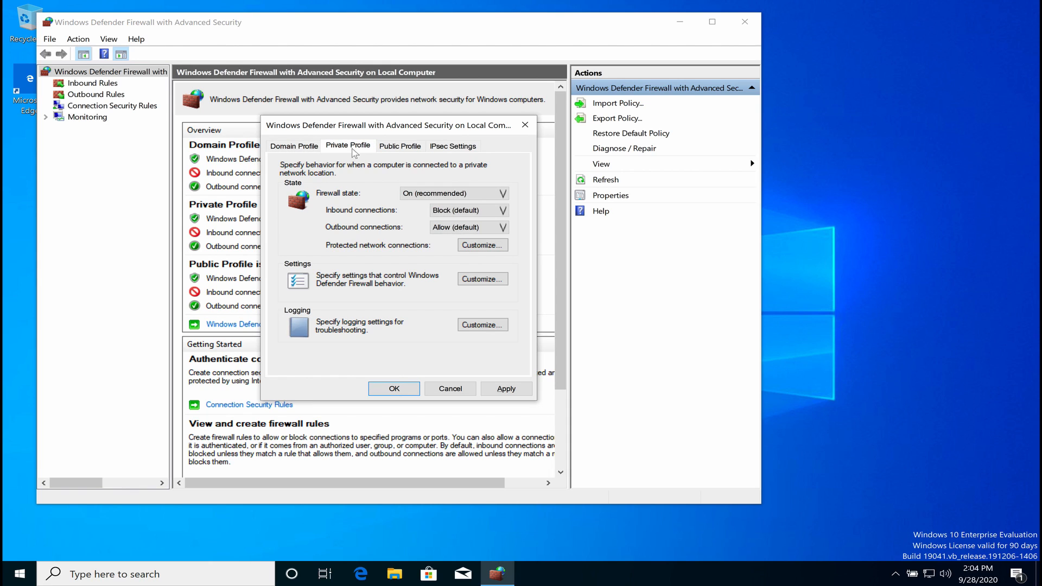
{"action": "left_click", "coordinate": [417, 194]}
{"action": "left_click", "coordinate": [421, 213]}
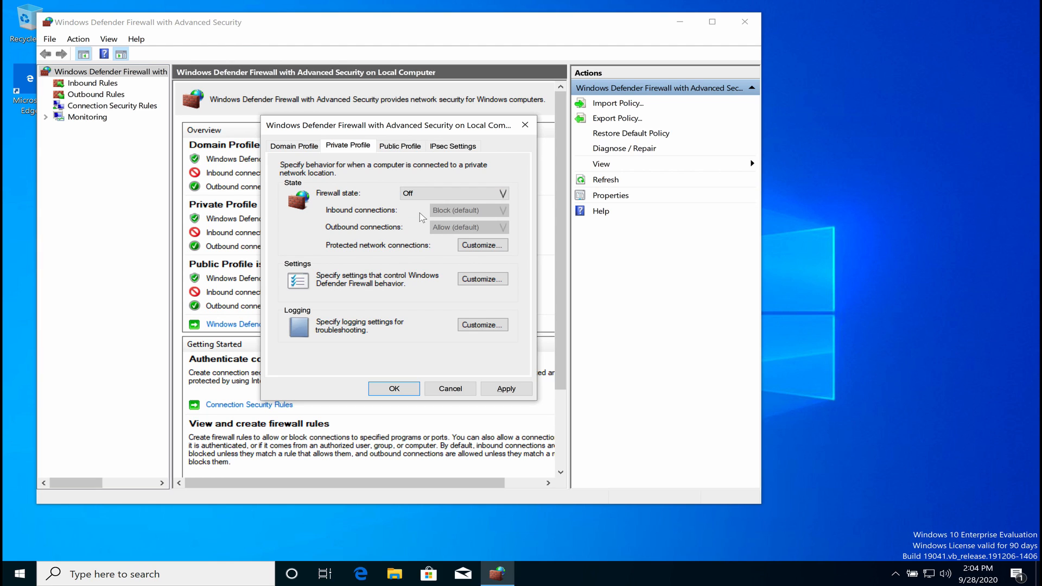
{"action": "left_click", "coordinate": [501, 388]}
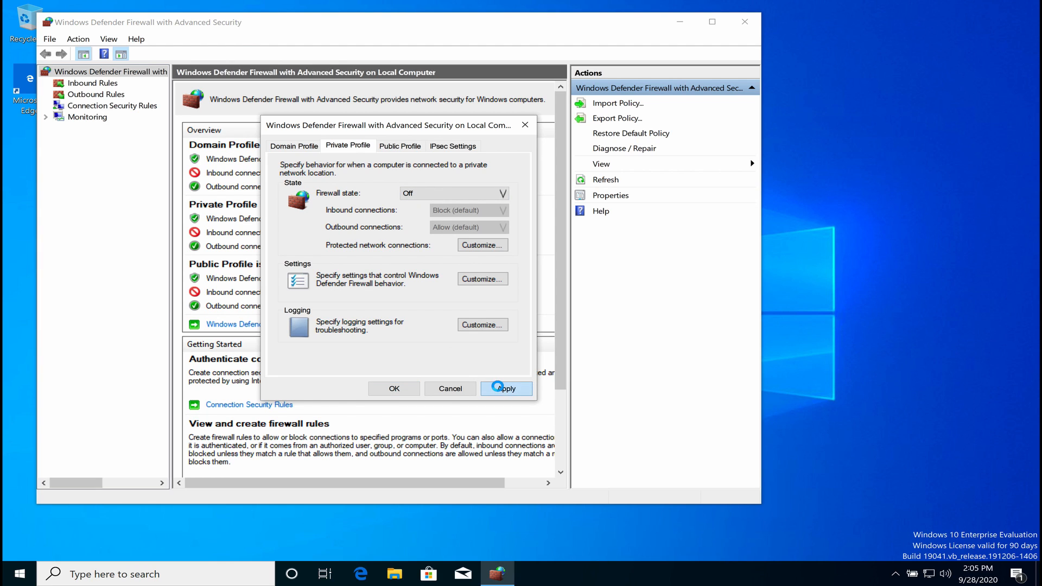
{"action": "left_click", "coordinate": [400, 146]}
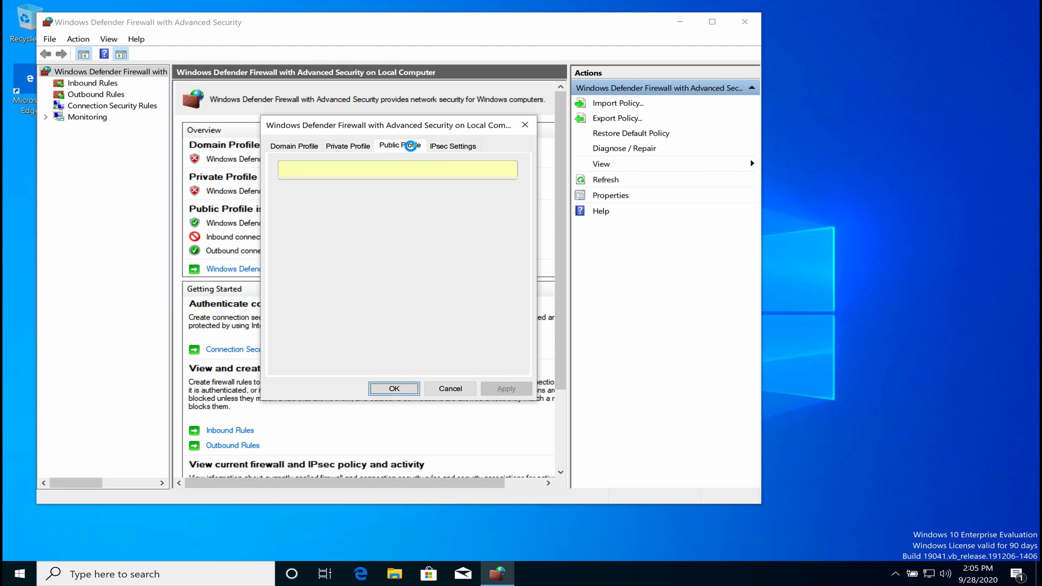
{"action": "left_click", "coordinate": [431, 193]}
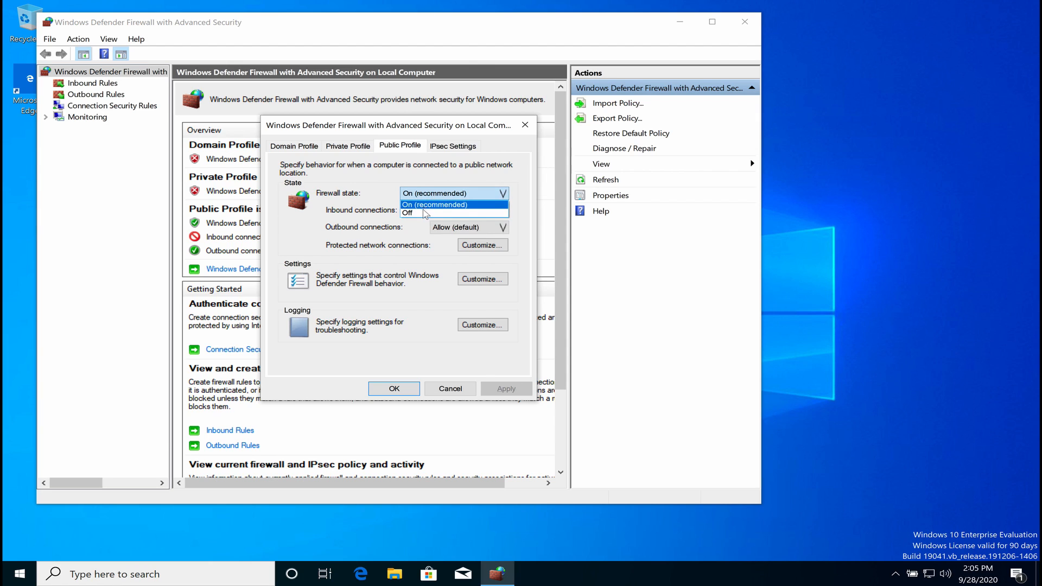
{"action": "left_click", "coordinate": [424, 213]}
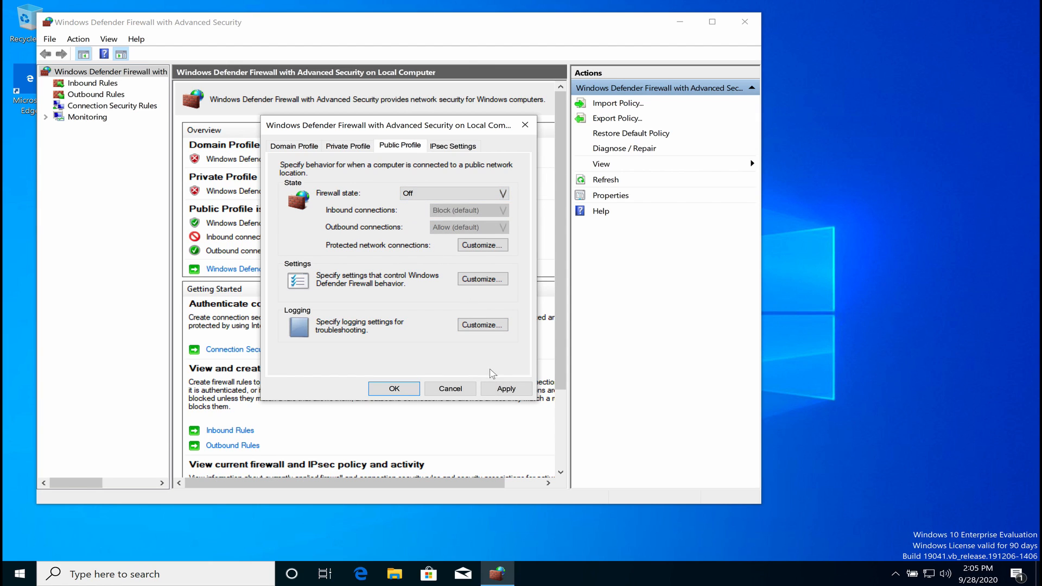
{"action": "left_click", "coordinate": [499, 390]}
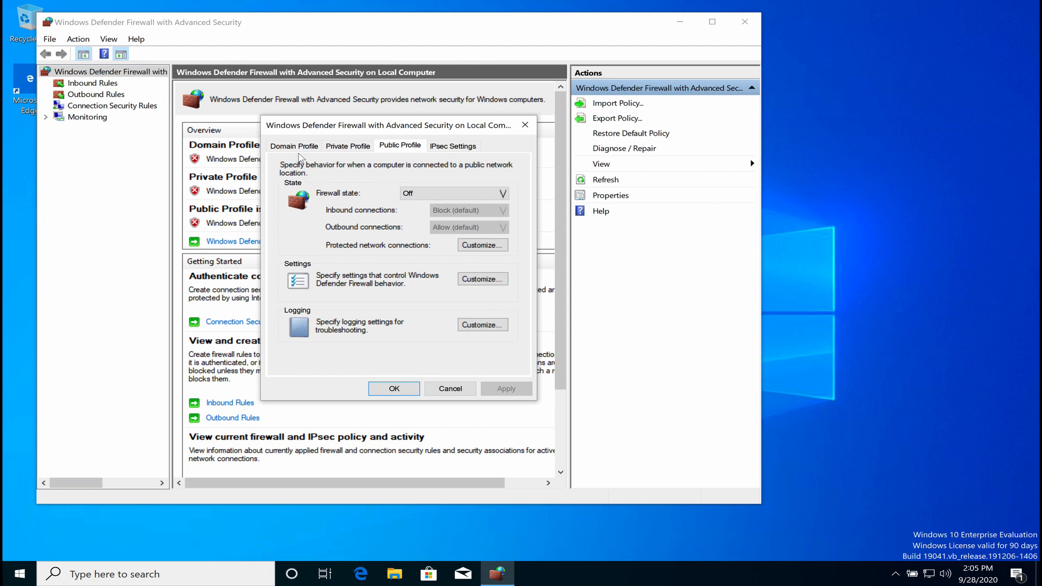
{"action": "left_click", "coordinate": [296, 148]}
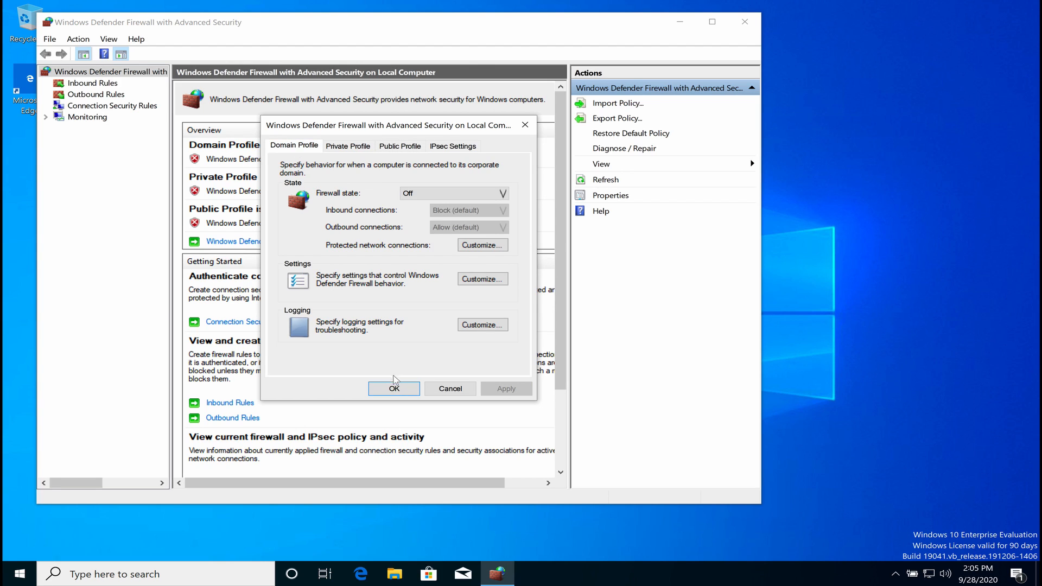
{"action": "left_click", "coordinate": [392, 389]}
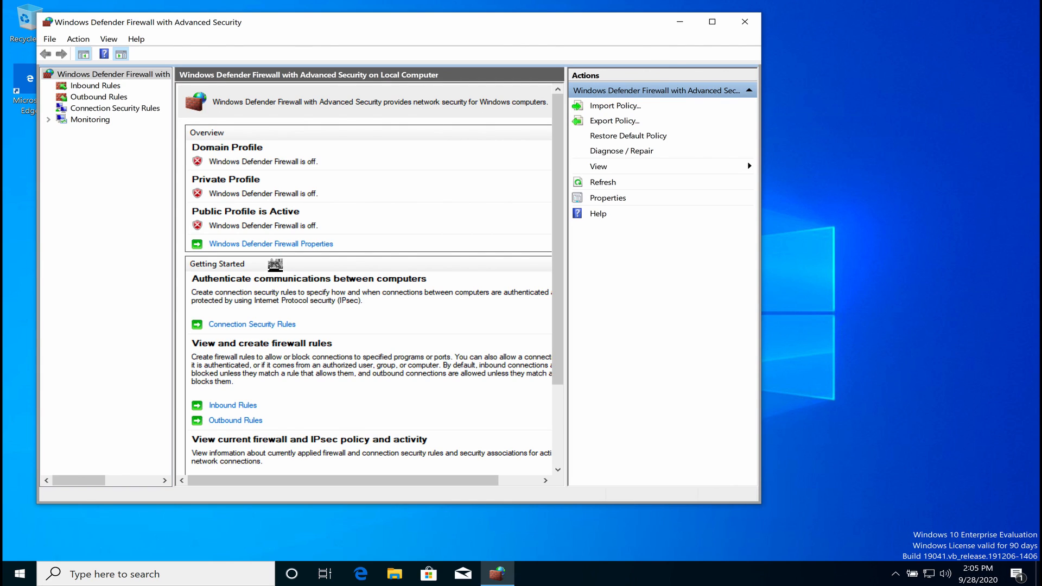
{"action": "mouse_move", "coordinate": [721, 2]}
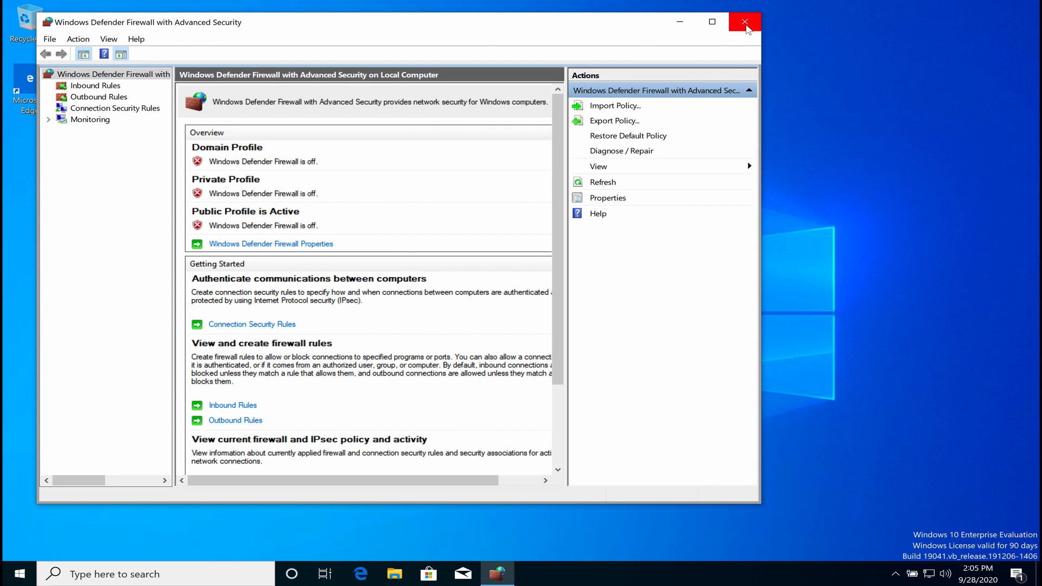
Close the firewall and open This PC's system properties settings via a 'this' search.
{"action": "left_click", "coordinate": [748, 29]}
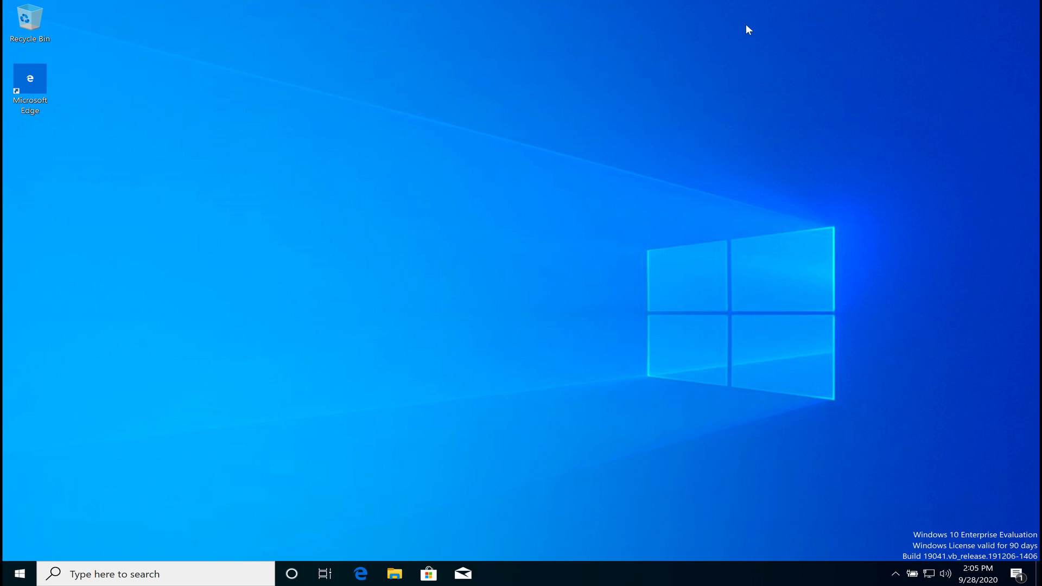
{"action": "left_click", "coordinate": [103, 574]}
{"action": "type", "text": "this"}
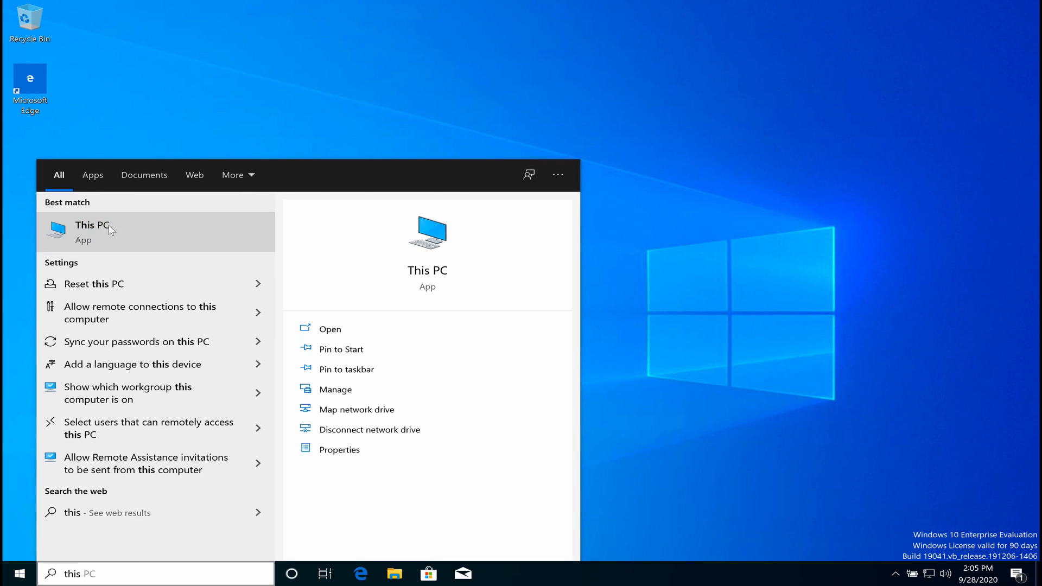
{"action": "right_click", "coordinate": [109, 225]}
{"action": "left_click", "coordinate": [150, 338]}
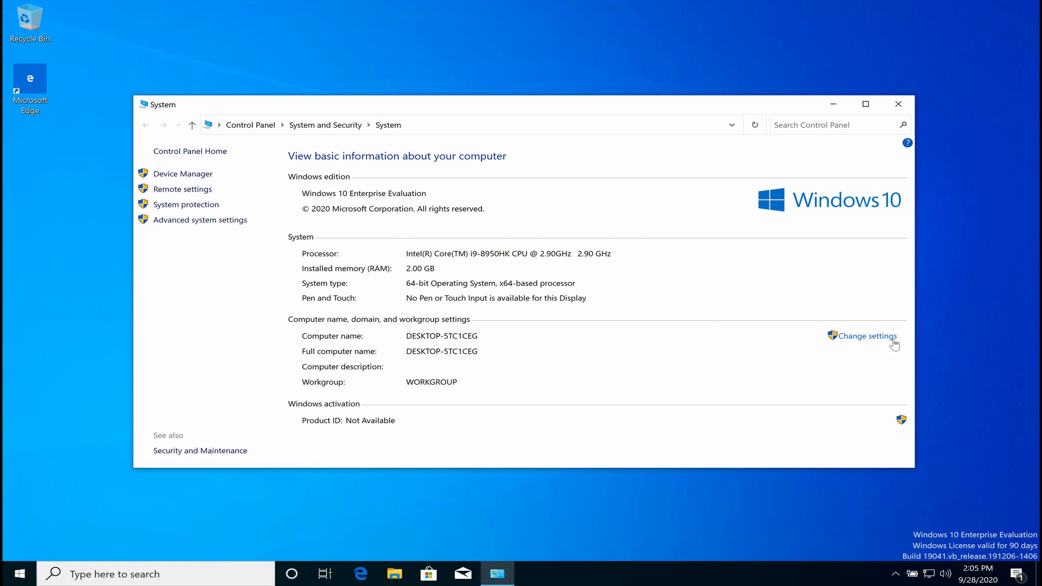
{"action": "left_click", "coordinate": [888, 337]}
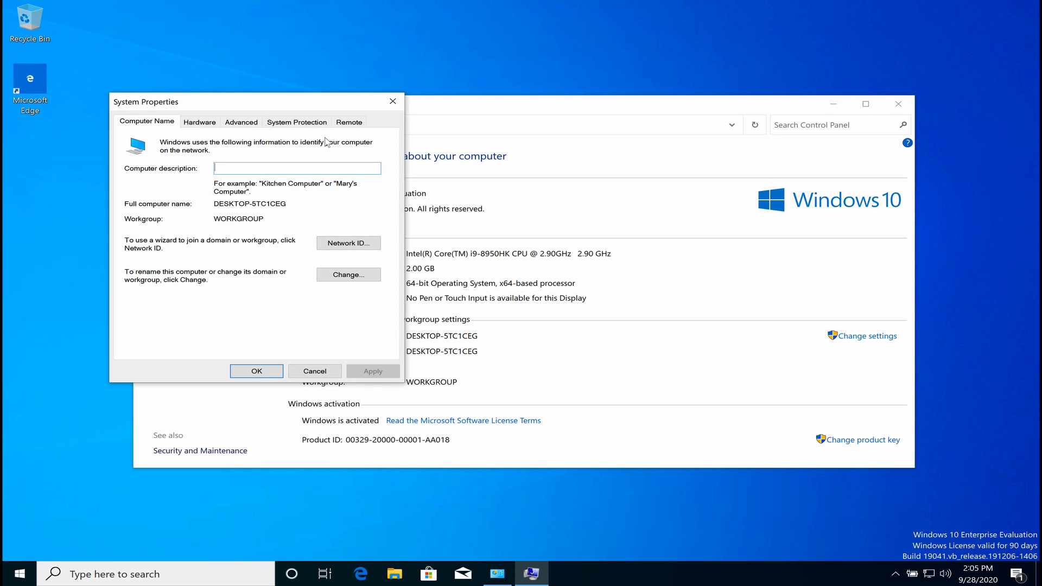
Allow remote connections on the Remote tab, apply, and return to Computer Name.
{"action": "left_click", "coordinate": [349, 122]}
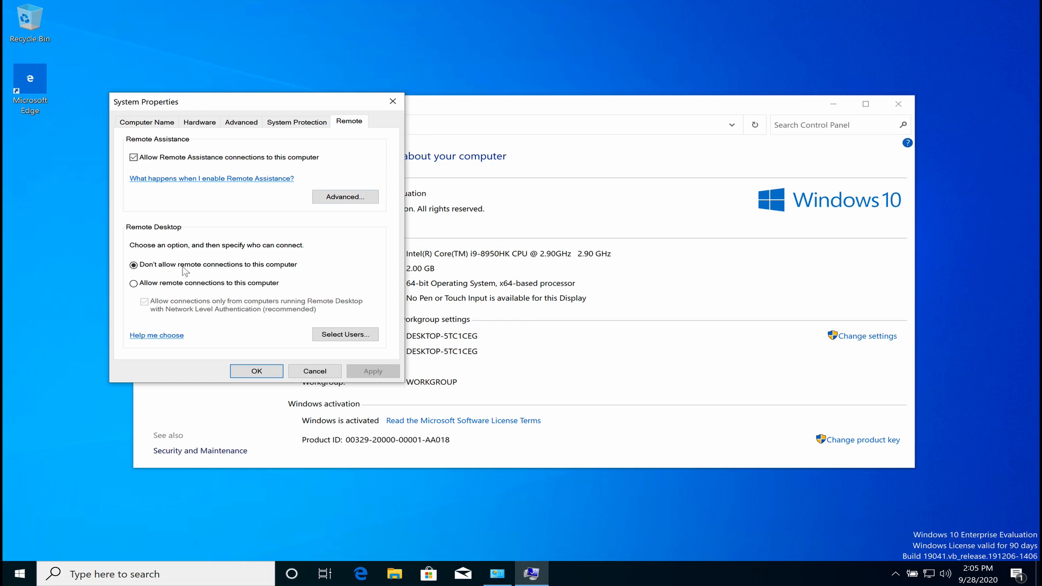
{"action": "left_click", "coordinate": [177, 283]}
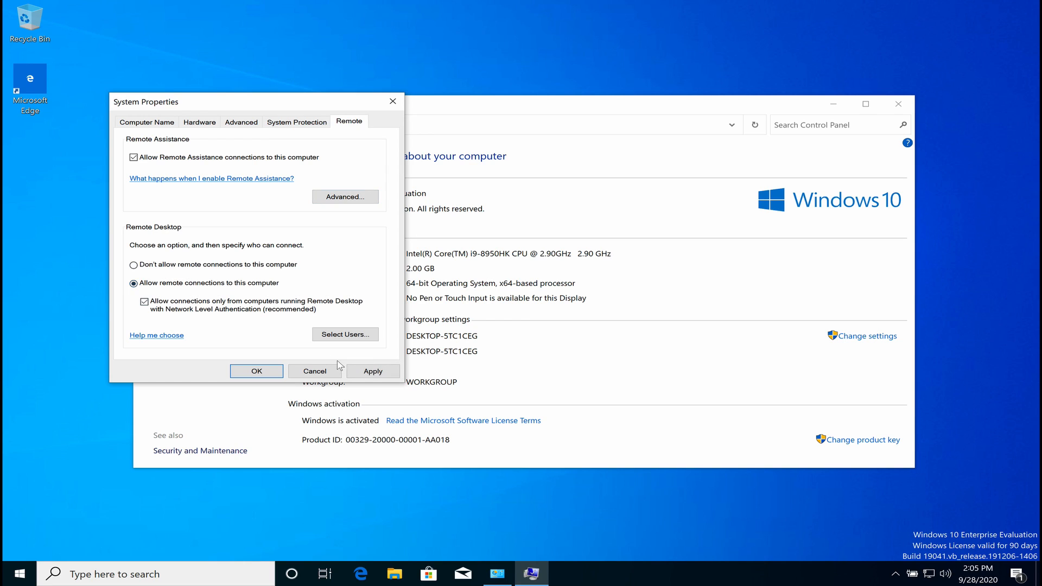
{"action": "left_click", "coordinate": [373, 371]}
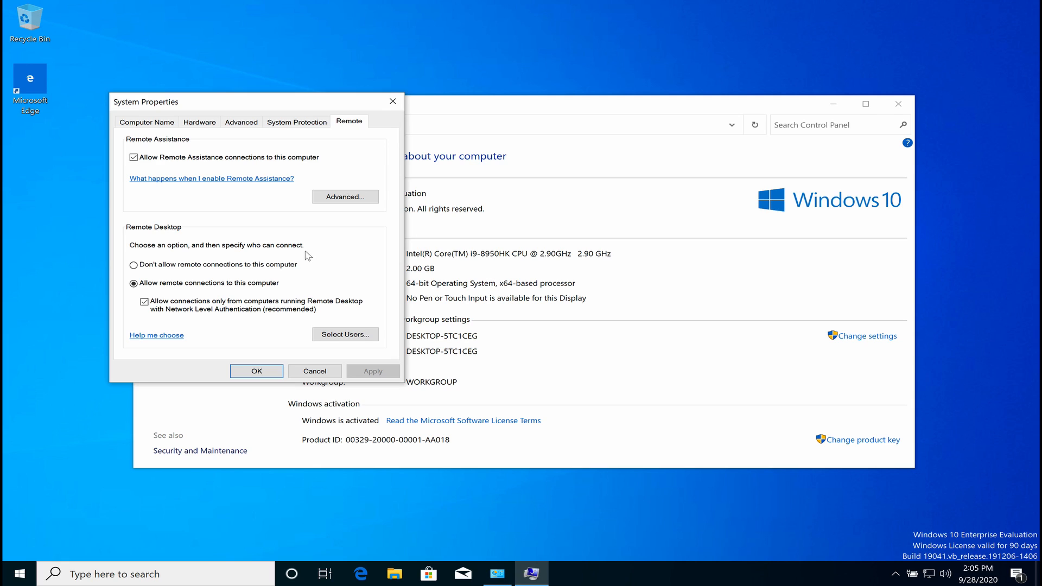
{"action": "left_click", "coordinate": [153, 124]}
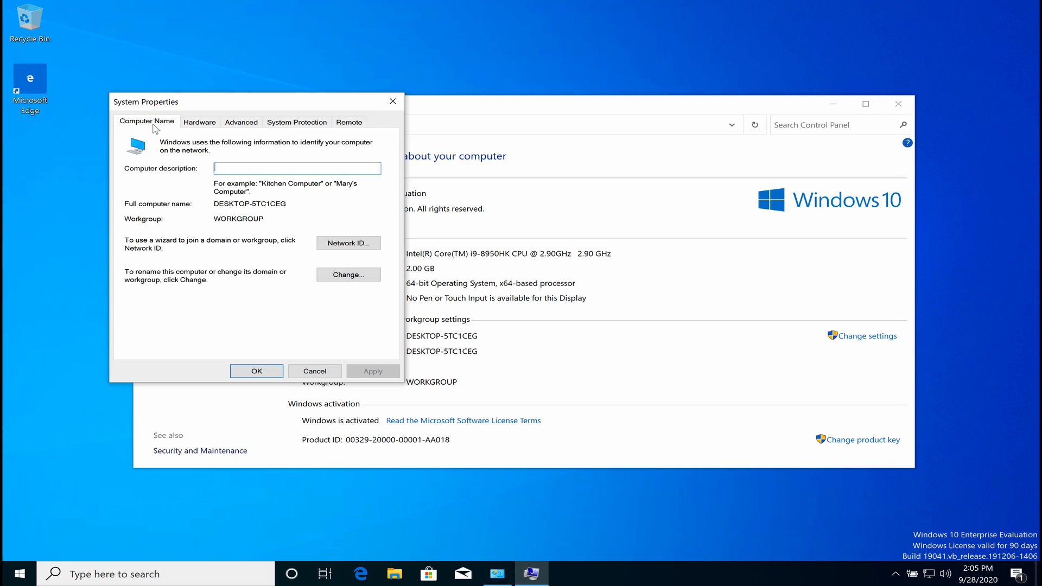
Rename the computer to WINDOWS10, acknowledge the restart notice, and close System Properties.
{"action": "left_click", "coordinate": [338, 276]}
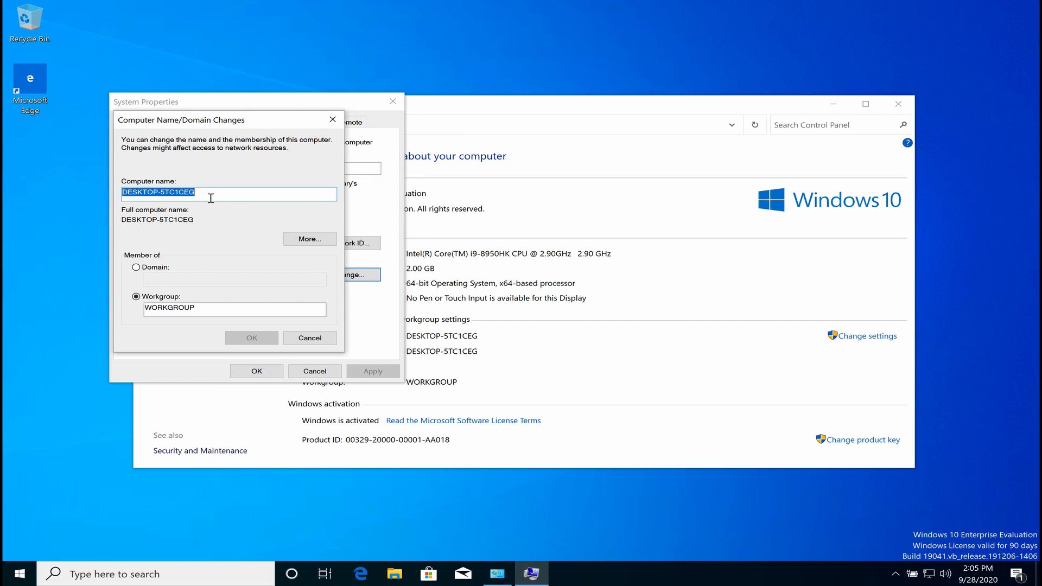
{"action": "type", "text": "WINO"}
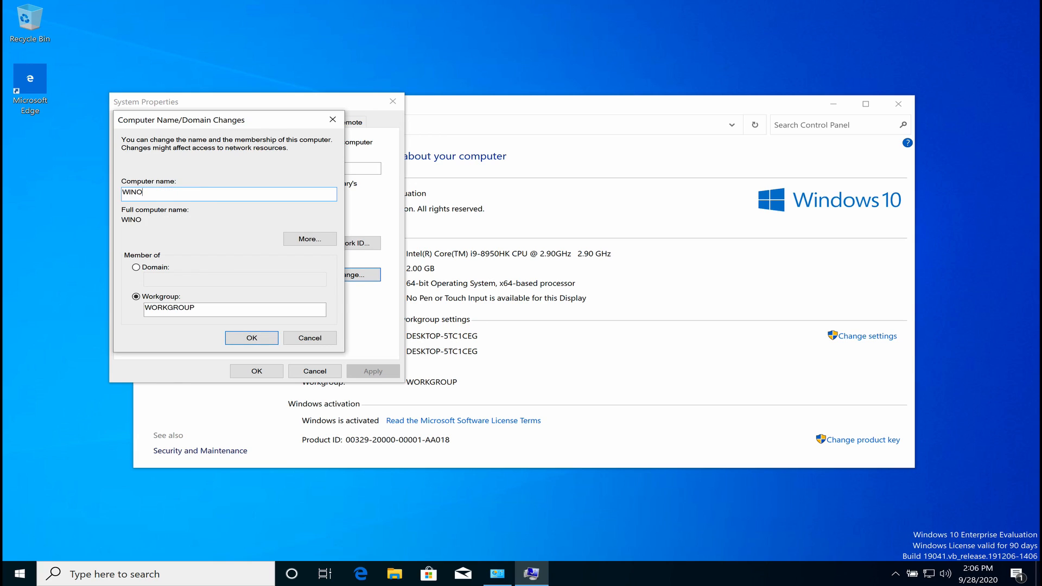
{"action": "type", "text": "WOS"}
{"action": "key", "text": "BackSpace"}
{"action": "key", "text": "BackSpace"}
{"action": "type", "text": "OWS10"}
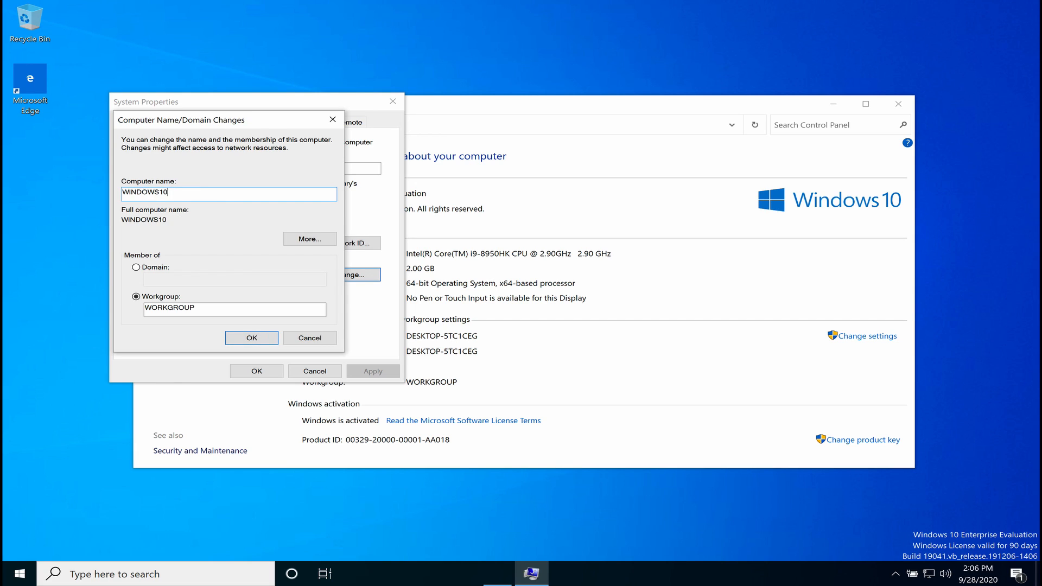
{"action": "left_click", "coordinate": [240, 337]}
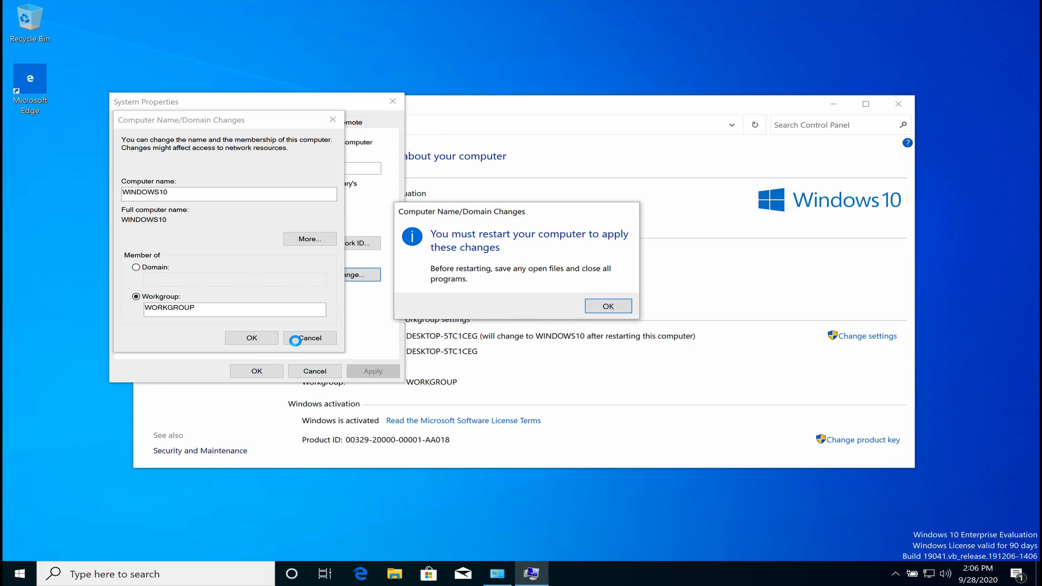
{"action": "left_click", "coordinate": [609, 306]}
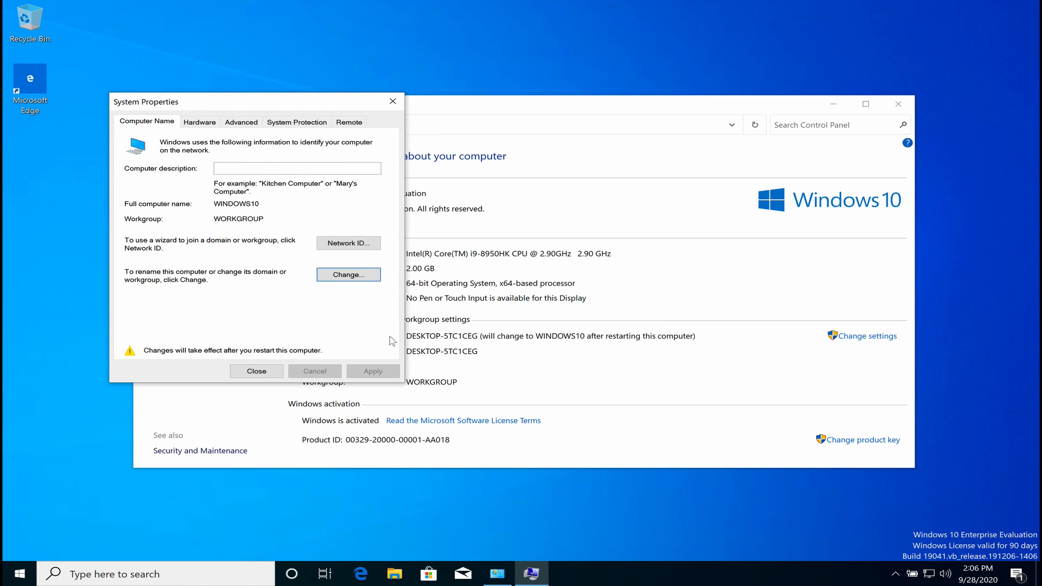
{"action": "left_click", "coordinate": [268, 375]}
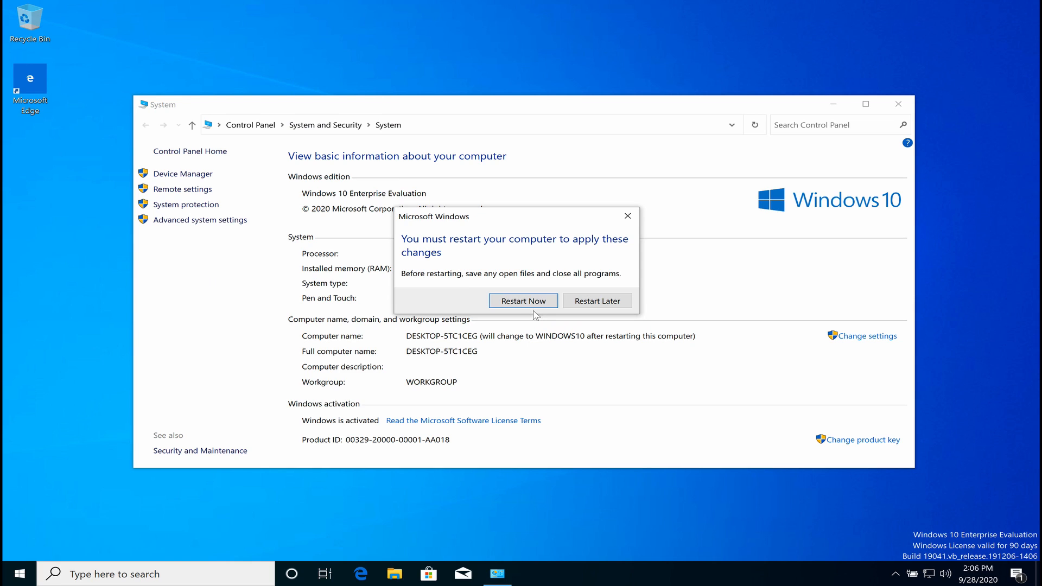
Restart the guest, send Ctrl-Alt-Del via the Input menu, and sign in with the password.
{"action": "left_click", "coordinate": [524, 302]}
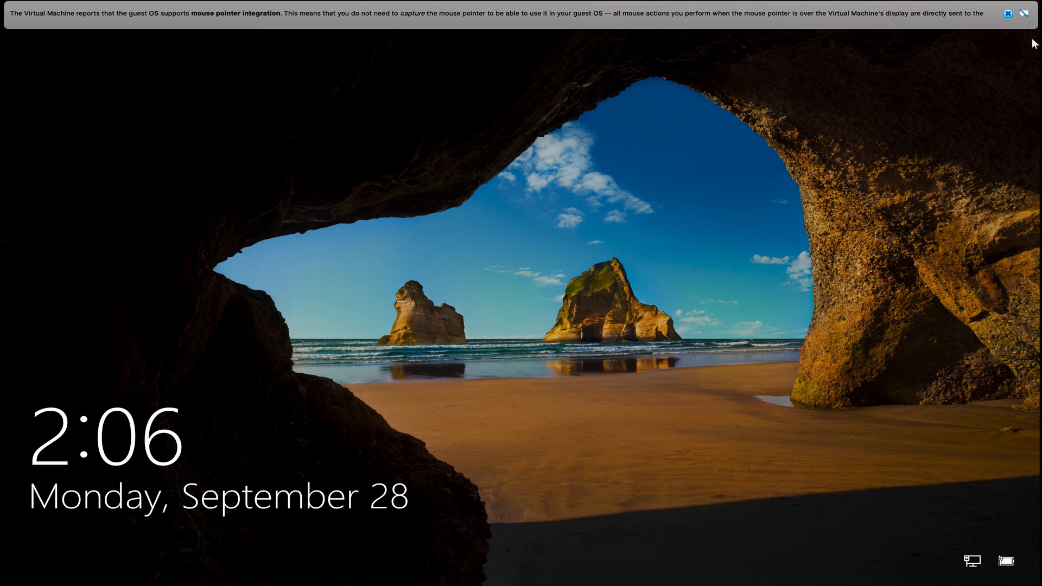
{"action": "left_click", "coordinate": [1008, 13]}
{"action": "mouse_move", "coordinate": [336, 3]}
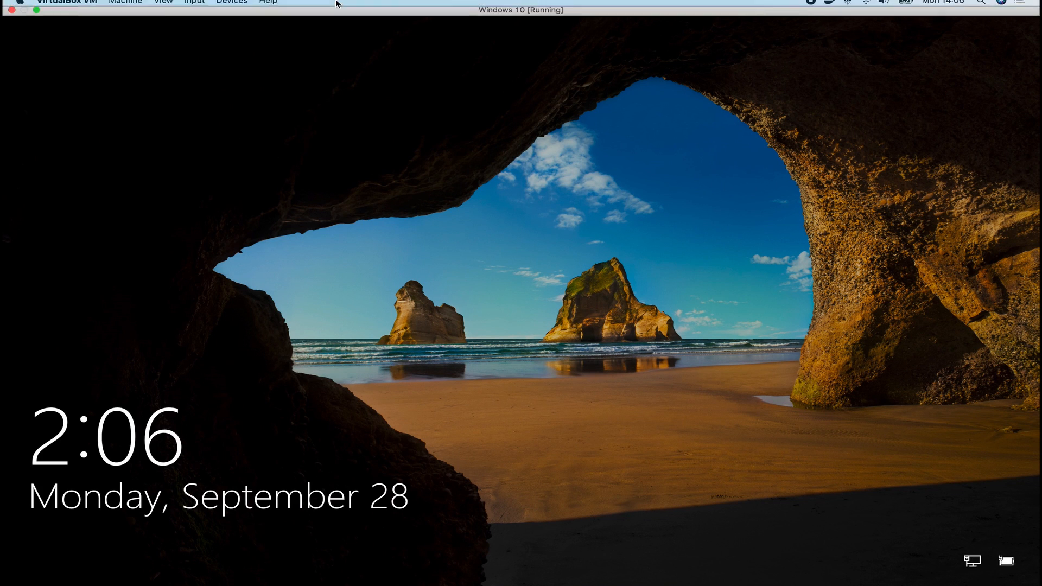
{"action": "left_click", "coordinate": [249, 7]}
{"action": "mouse_move", "coordinate": [206, 8]}
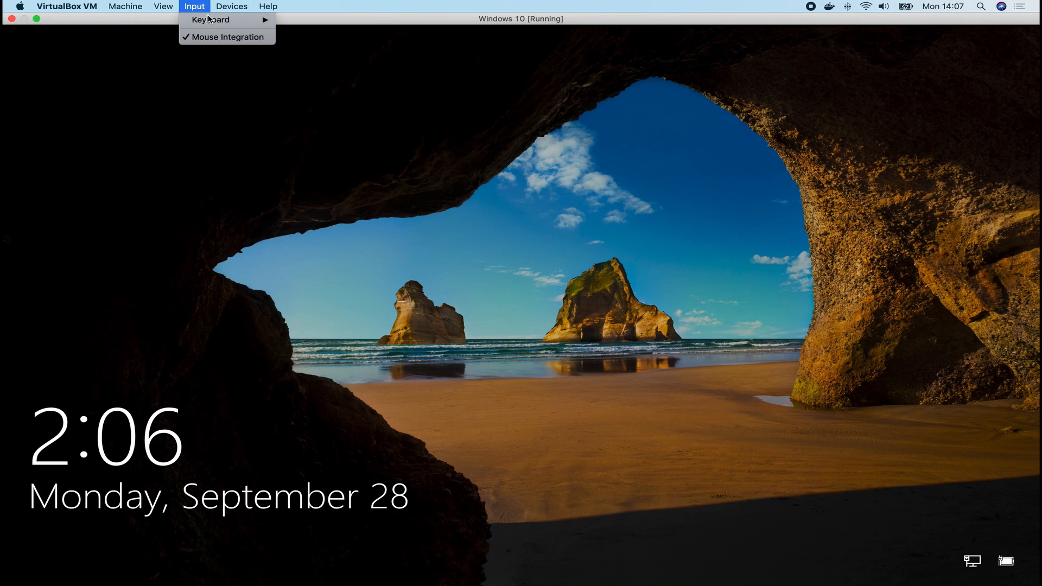
{"action": "left_click", "coordinate": [325, 51]}
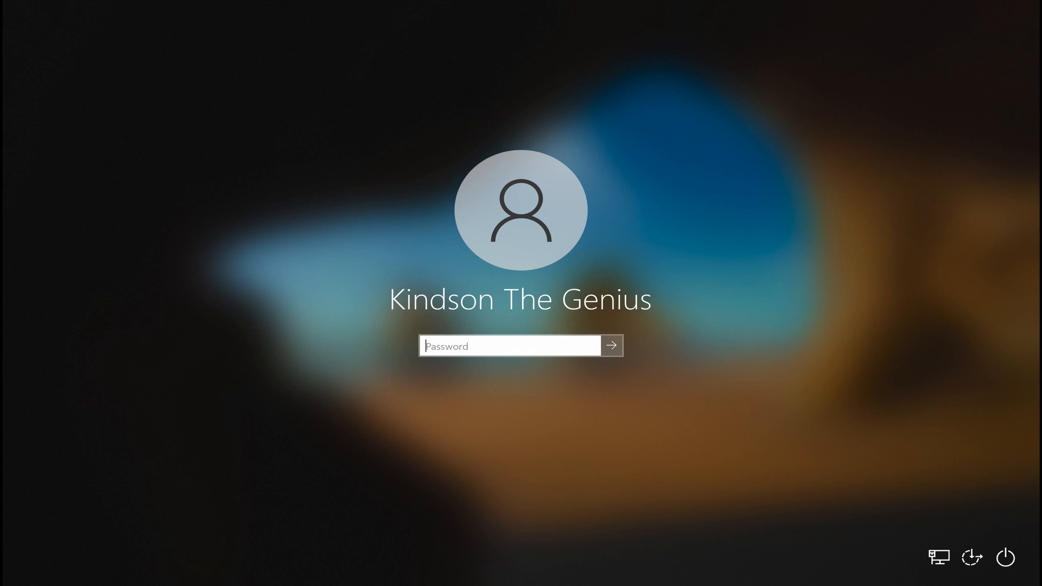
{"action": "type", "text": "••"}
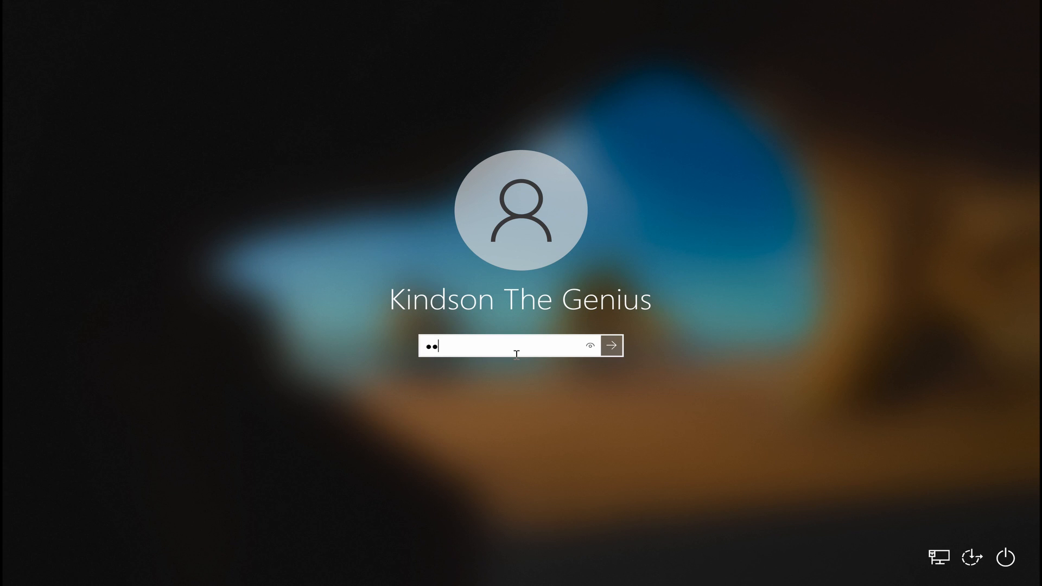
{"action": "type", "text": "•••••••••"}
{"action": "key", "text": "Return"}
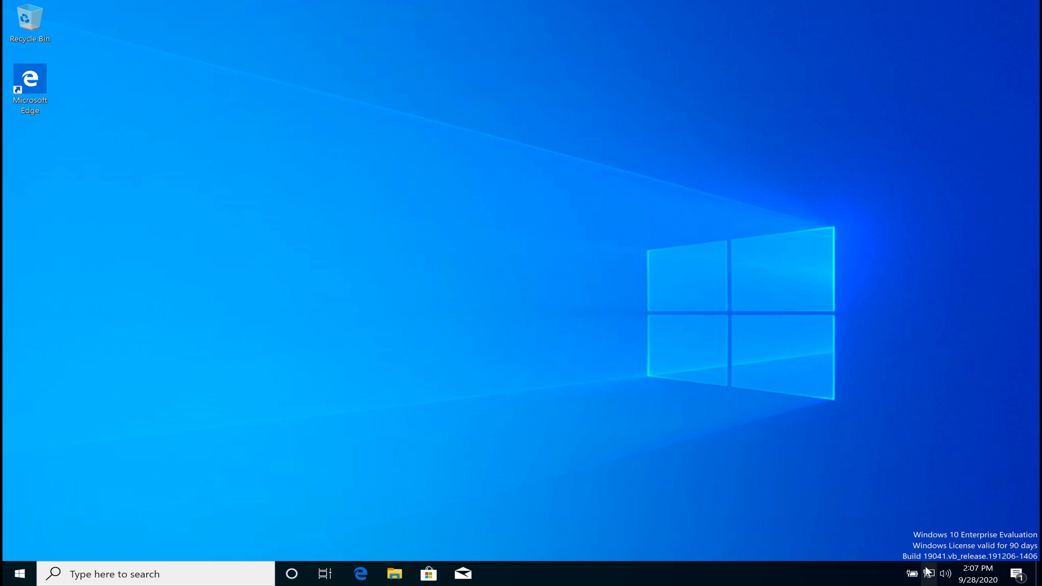
Open the Ethernet adapter's properties and disable IPv6 on it.
{"action": "right_click", "coordinate": [928, 572]}
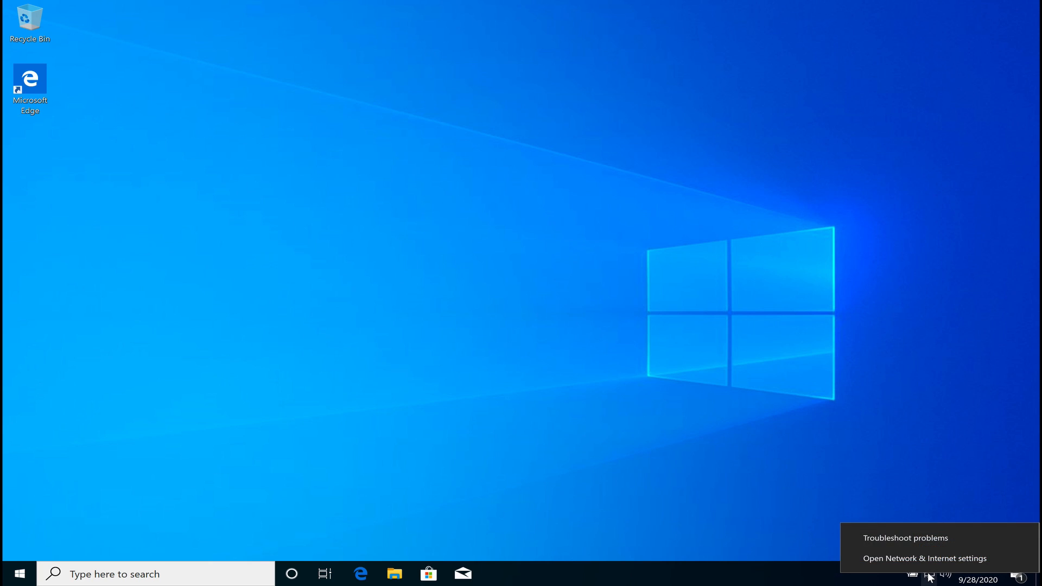
{"action": "left_click", "coordinate": [900, 557]}
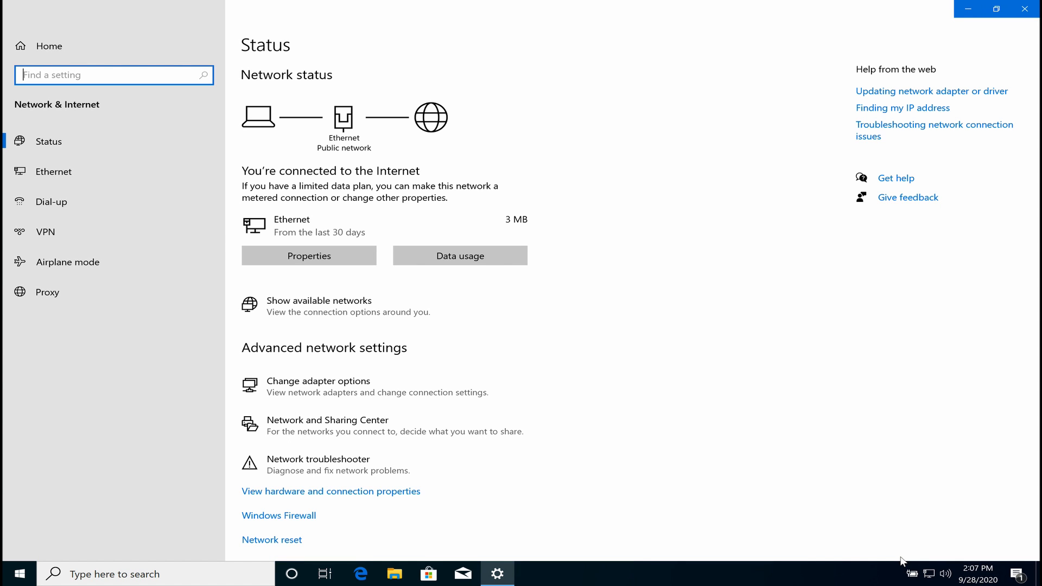
{"action": "left_click", "coordinate": [56, 181]}
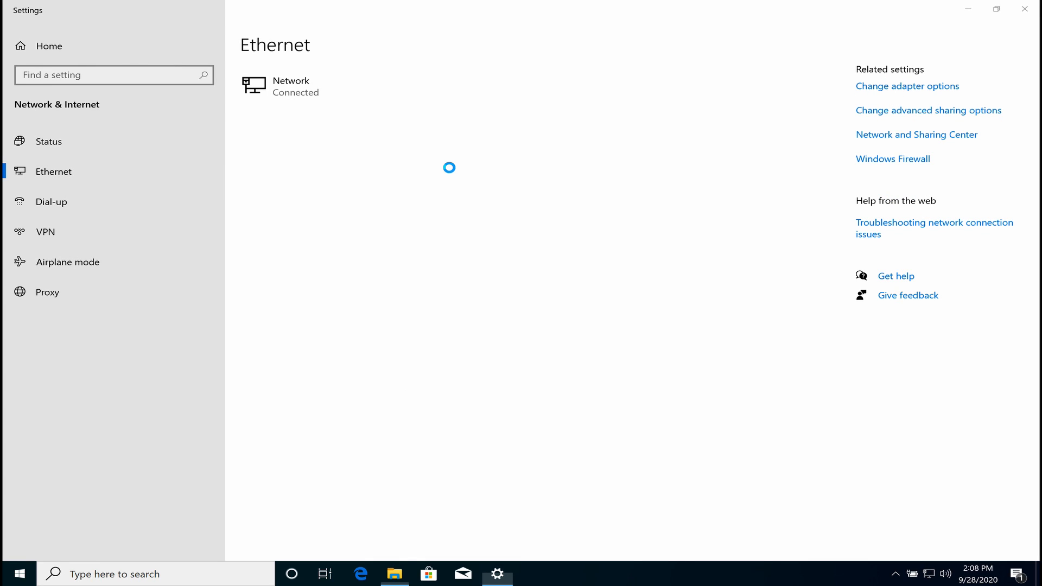
{"action": "left_click", "coordinate": [165, 190]}
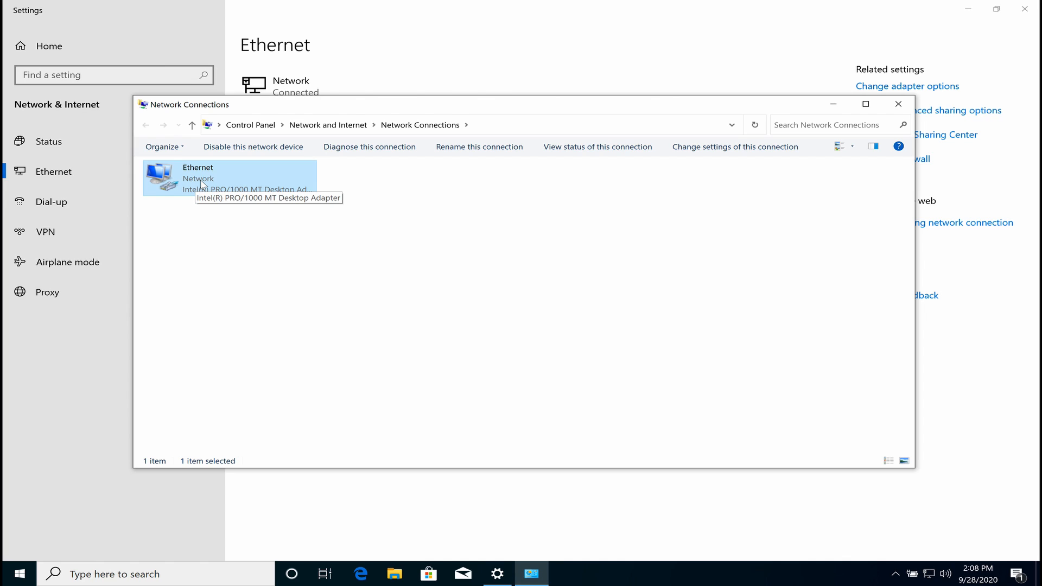
{"action": "right_click", "coordinate": [201, 184]}
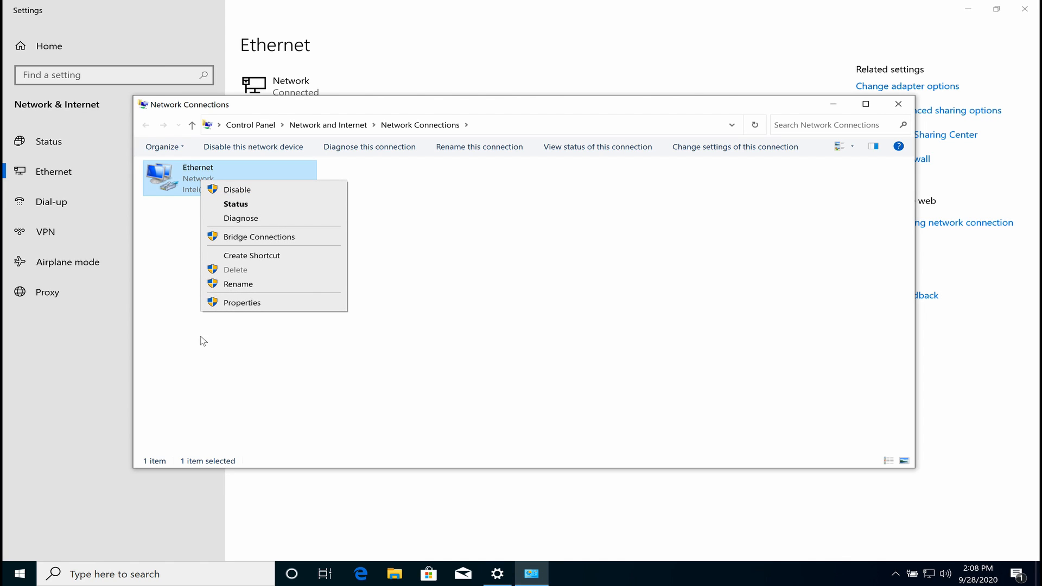
{"action": "left_click", "coordinate": [250, 302]}
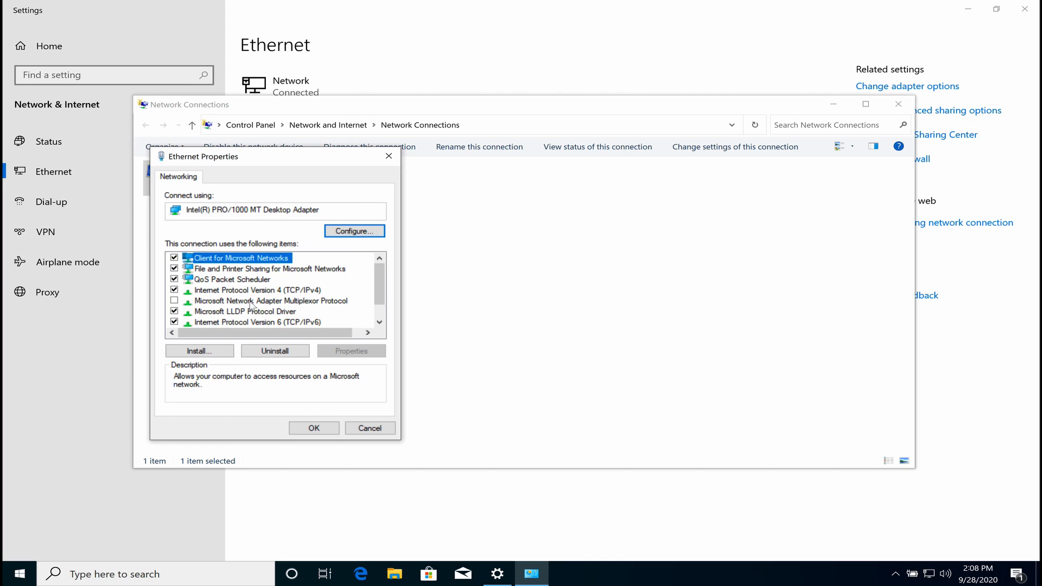
{"action": "left_click", "coordinate": [173, 322]}
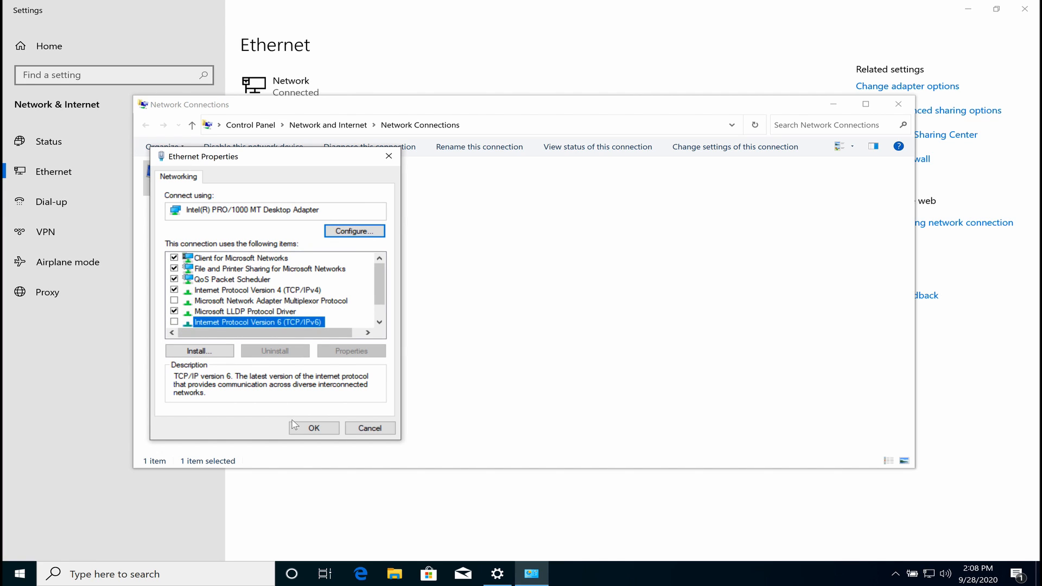
Set IPv4 DNS to 192.168.1.78 preferred and 8.8.8.8 alternate, then save and close.
{"action": "left_click", "coordinate": [263, 292]}
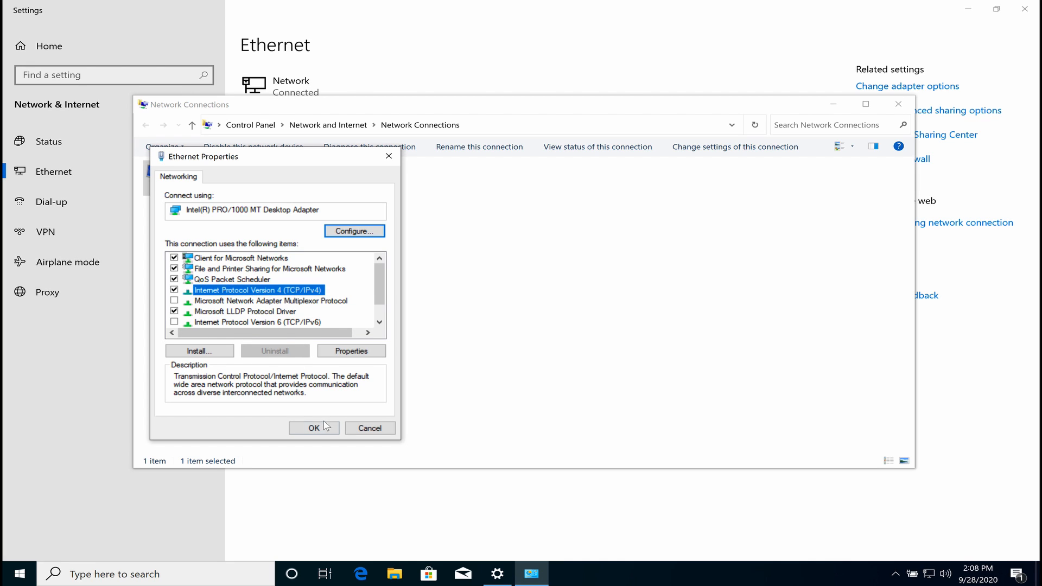
{"action": "left_click", "coordinate": [346, 352]}
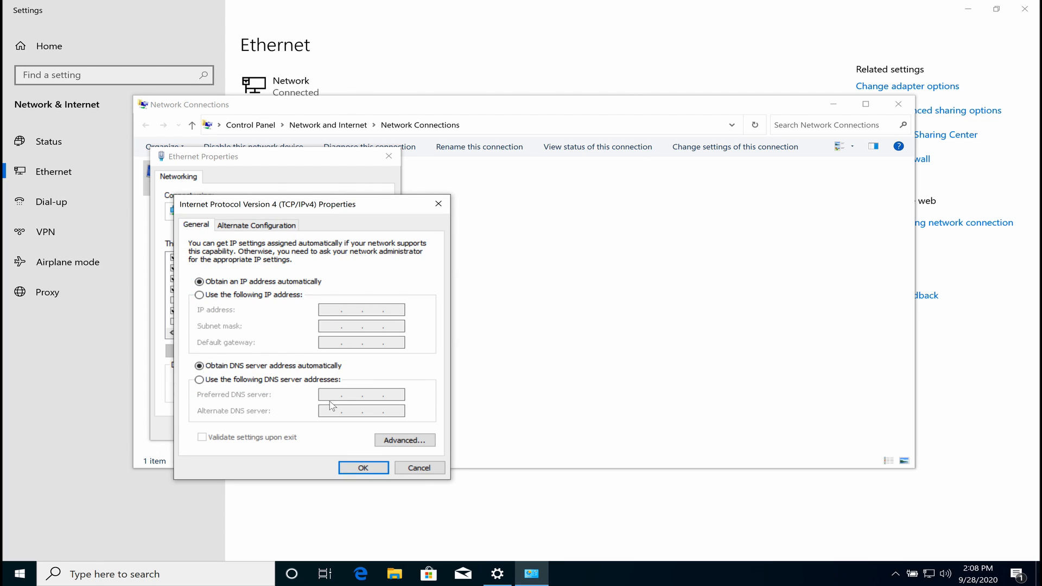
{"action": "left_click", "coordinate": [245, 380]}
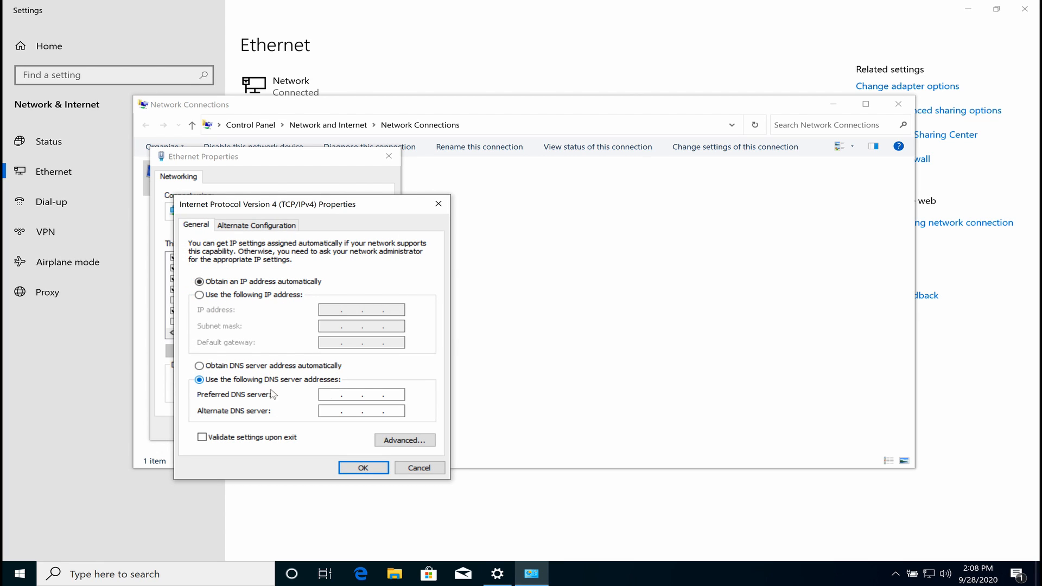
{"action": "type", "text": "192.168.1.78"}
{"action": "left_click", "coordinate": [329, 412]}
{"action": "type", "text": "8.8.8.8"}
{"action": "left_click", "coordinate": [352, 469]}
{"action": "left_click", "coordinate": [315, 428]}
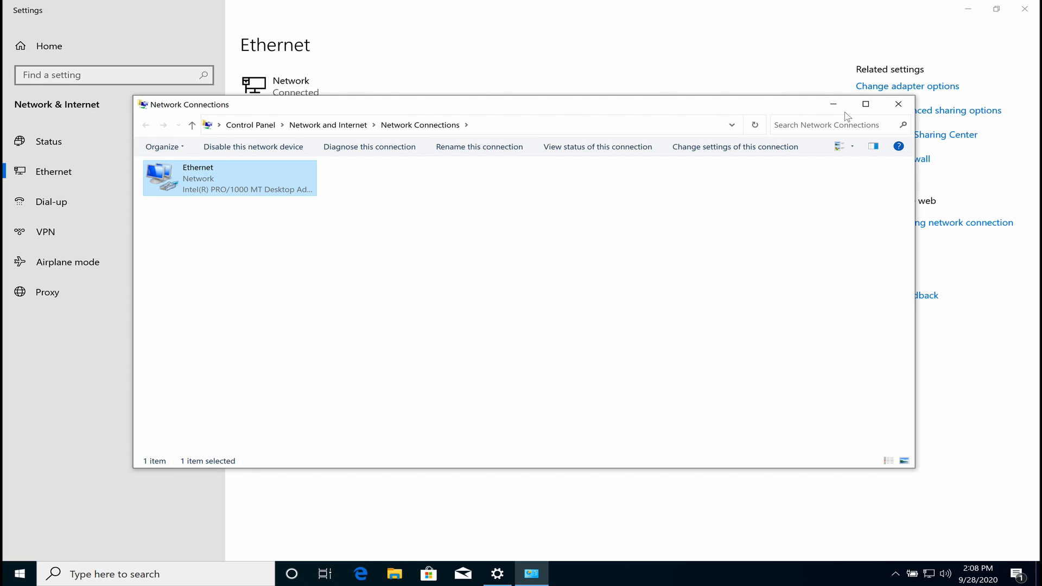
{"action": "left_click", "coordinate": [898, 104]}
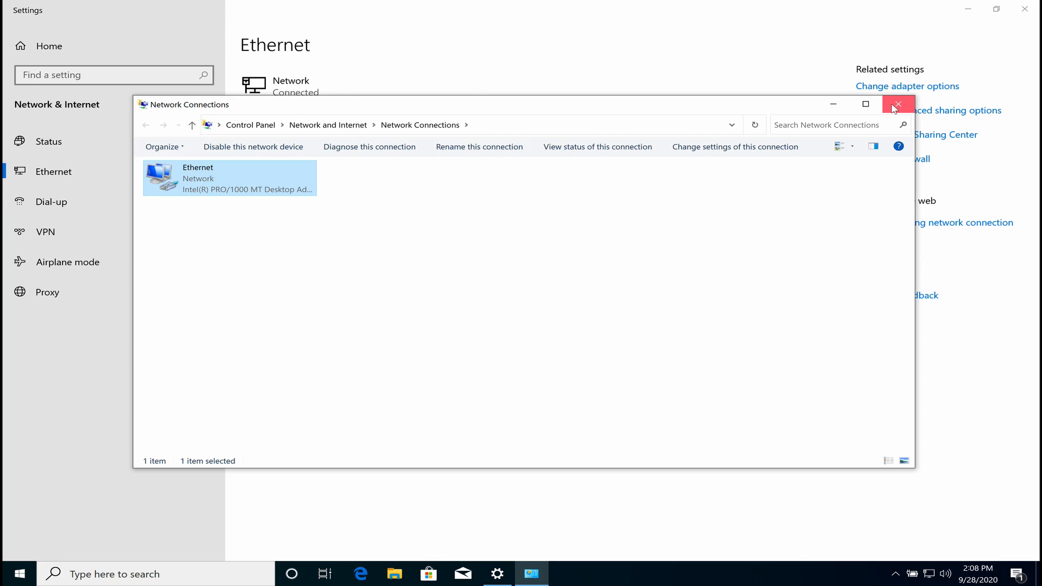
{"action": "left_click", "coordinate": [188, 574]}
{"action": "type", "text": "cmp"}
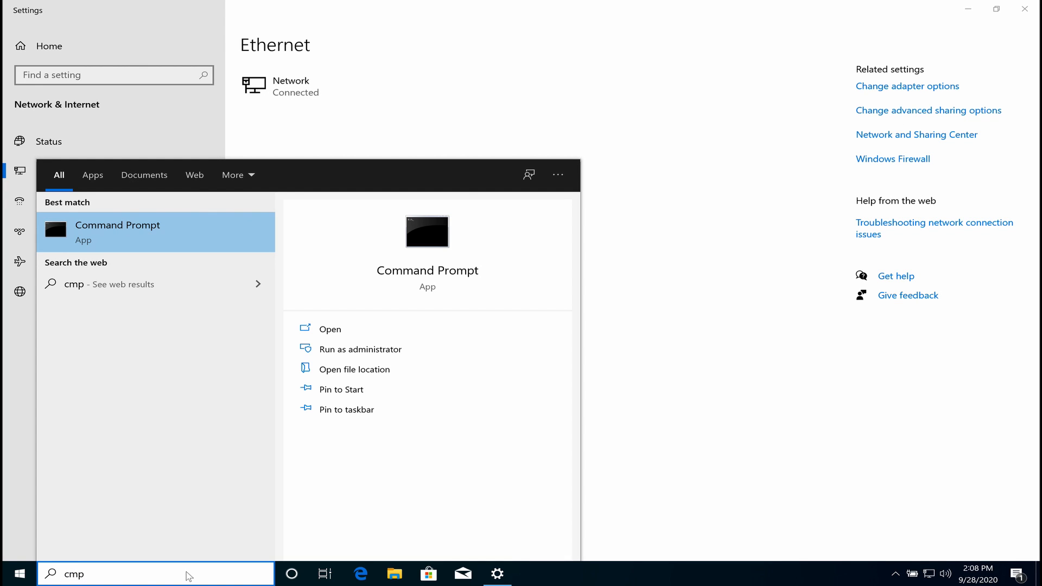
{"action": "left_click", "coordinate": [152, 228]}
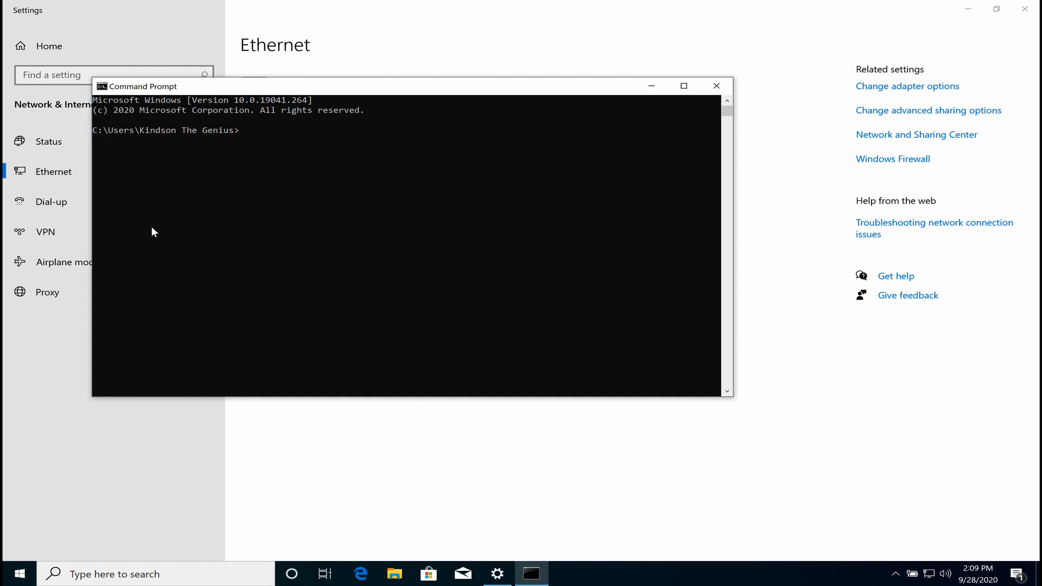
{"action": "type", "text": "ping 192.168.1.78"}
{"action": "key", "text": "Return"}
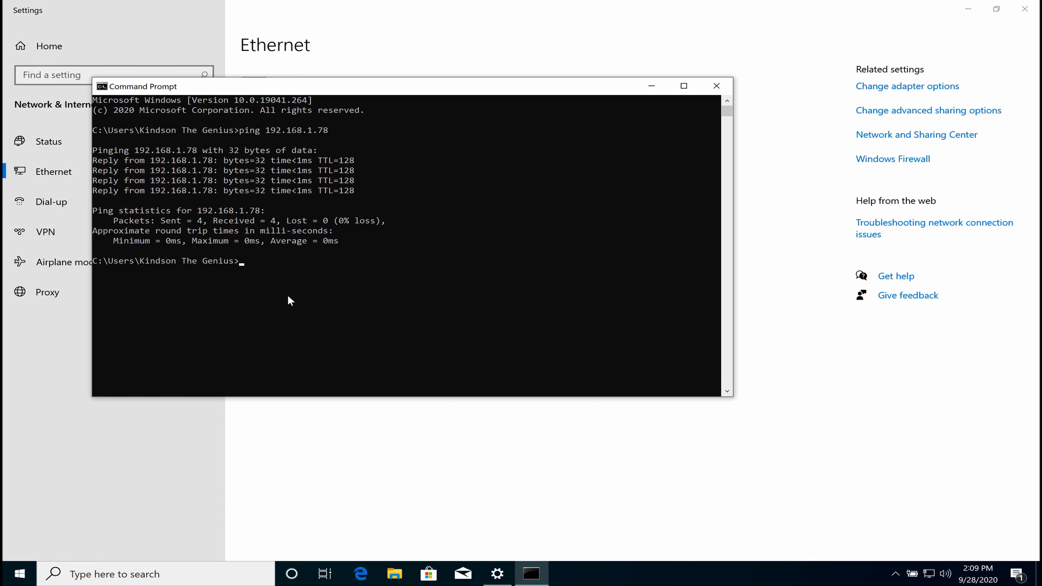
{"action": "type", "text": "exit"}
{"action": "key", "text": "Return"}
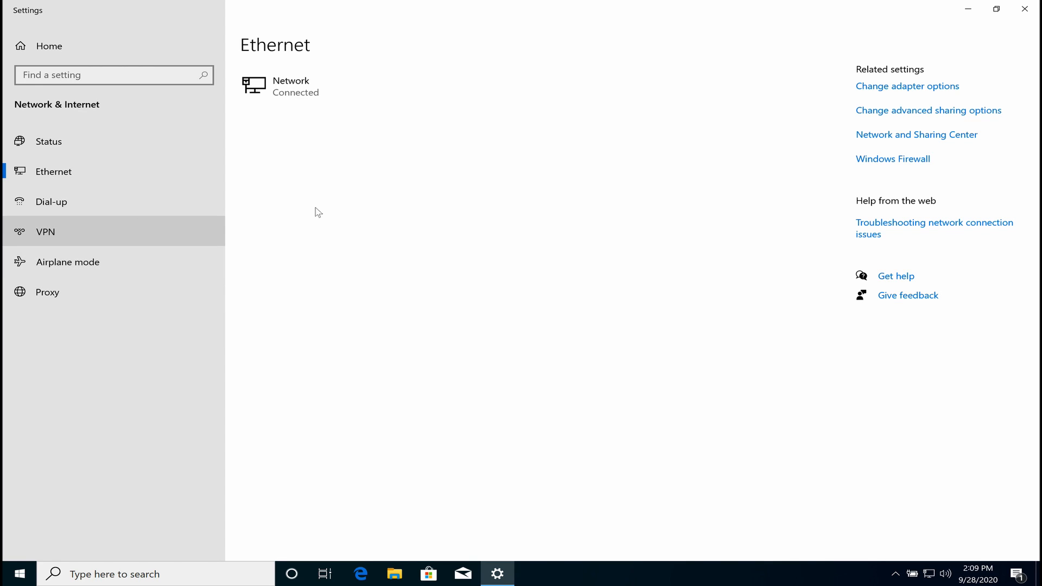
Open This PC's system properties to the computer name and domain change dialog.
{"action": "left_click", "coordinate": [159, 574]}
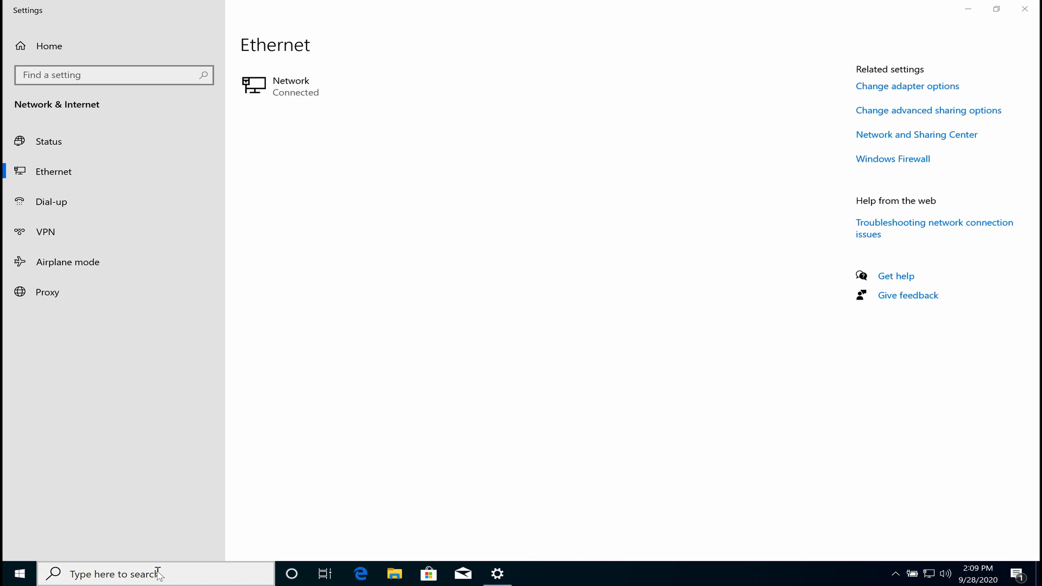
{"action": "type", "text": "this"}
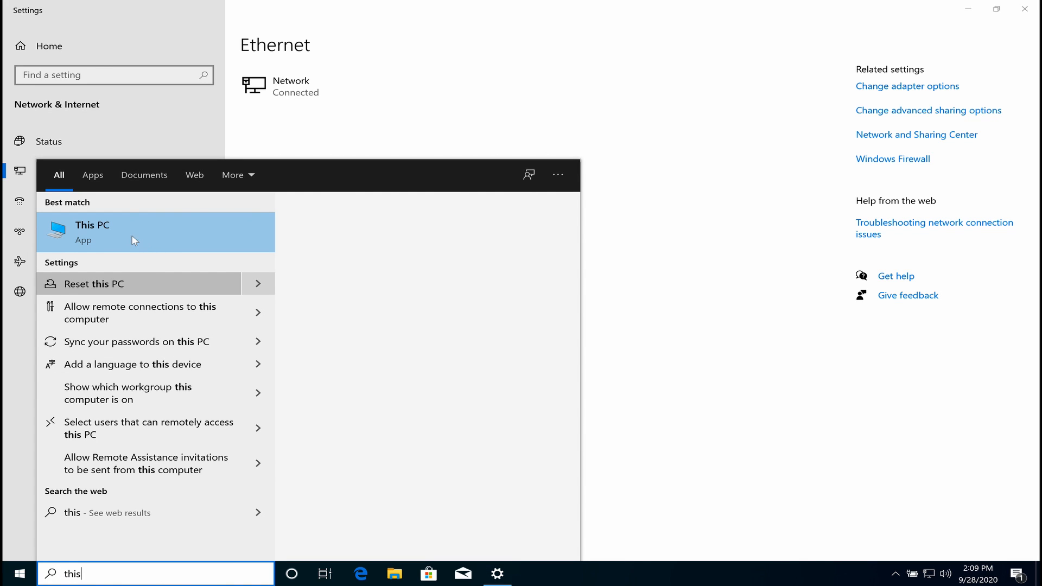
{"action": "left_click", "coordinate": [130, 233]}
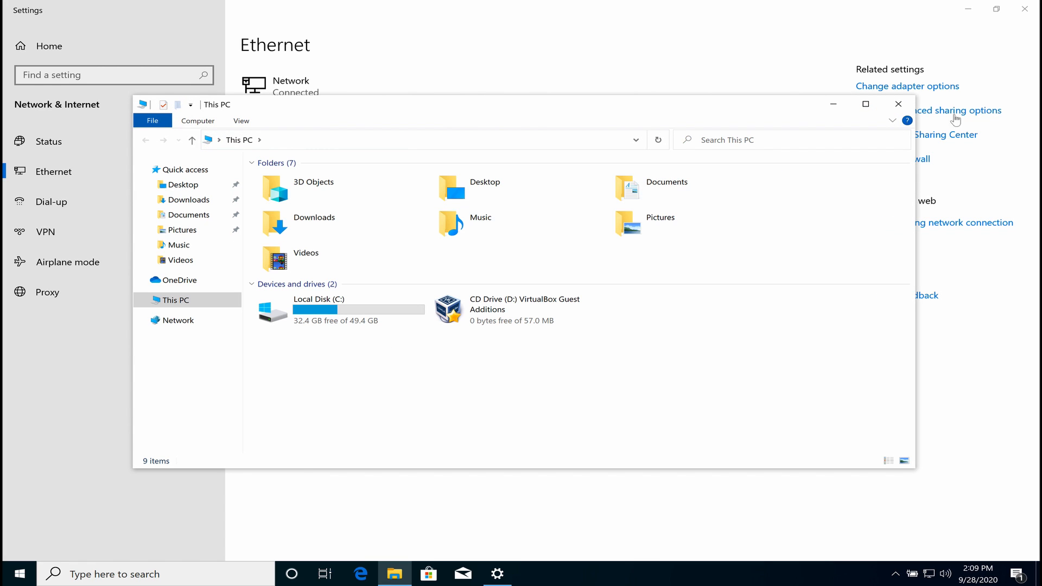
{"action": "right_click", "coordinate": [188, 304]}
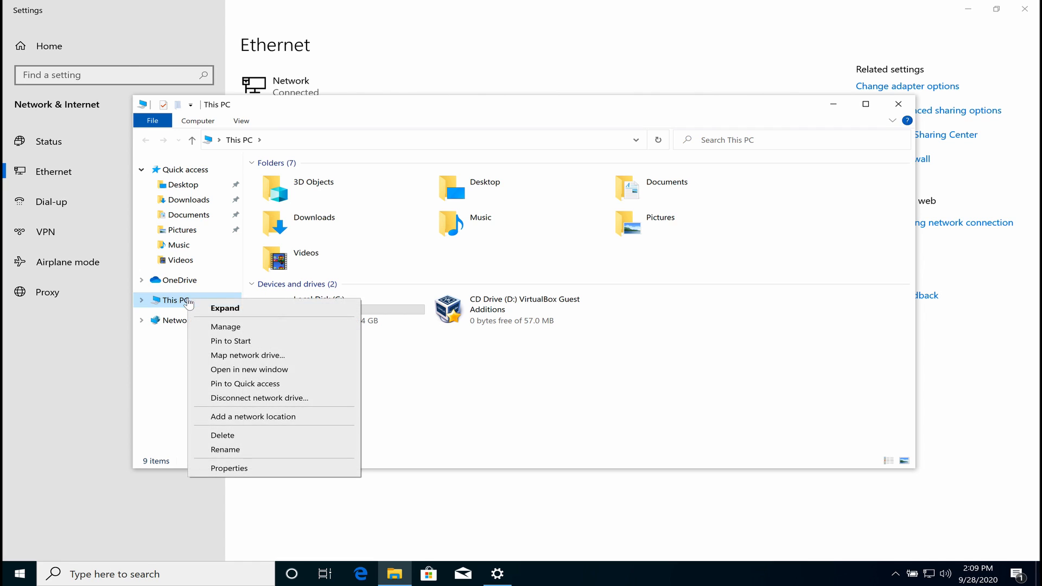
{"action": "left_click", "coordinate": [252, 471]}
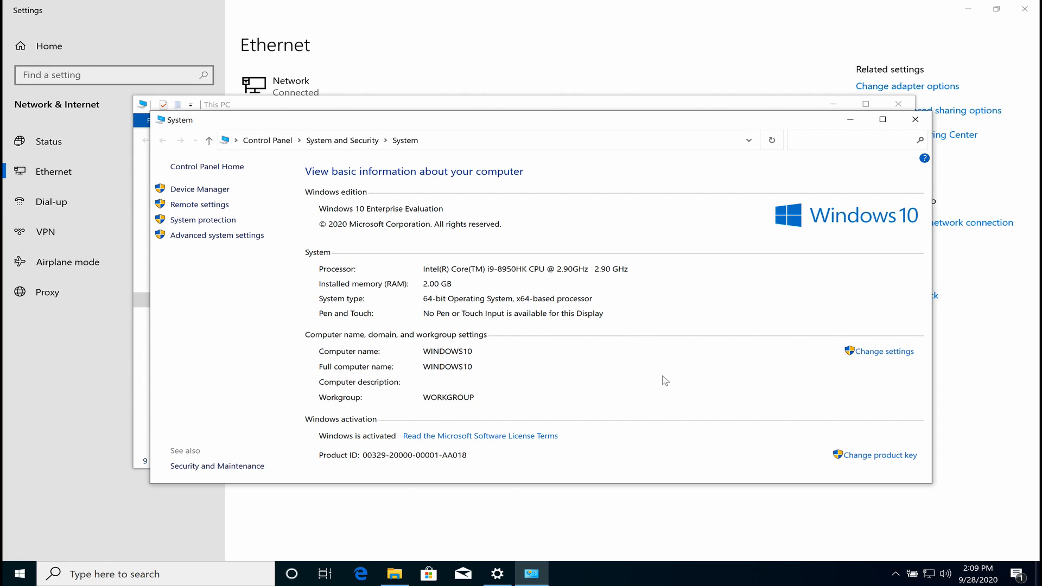
{"action": "left_click", "coordinate": [879, 352]}
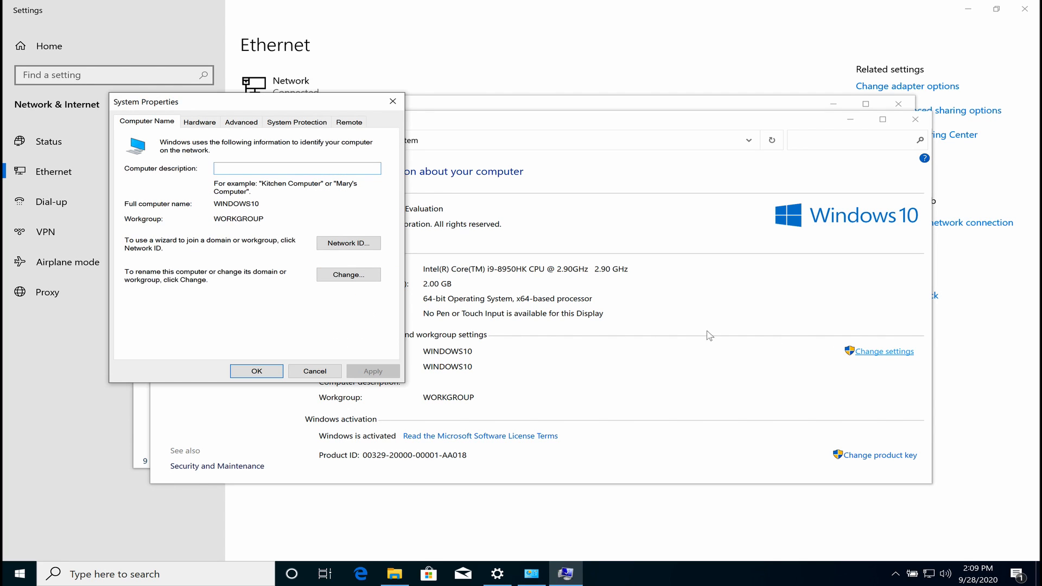
{"action": "left_click", "coordinate": [344, 275]}
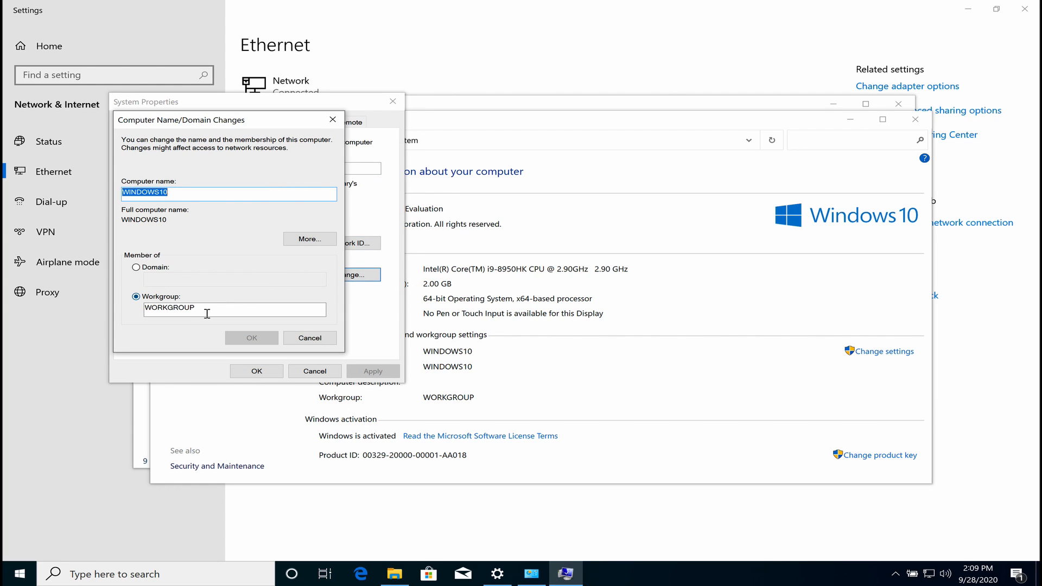
Join the KTG.local domain with the domain admin credentials and accept the welcome and restart notices.
{"action": "left_click", "coordinate": [141, 268]}
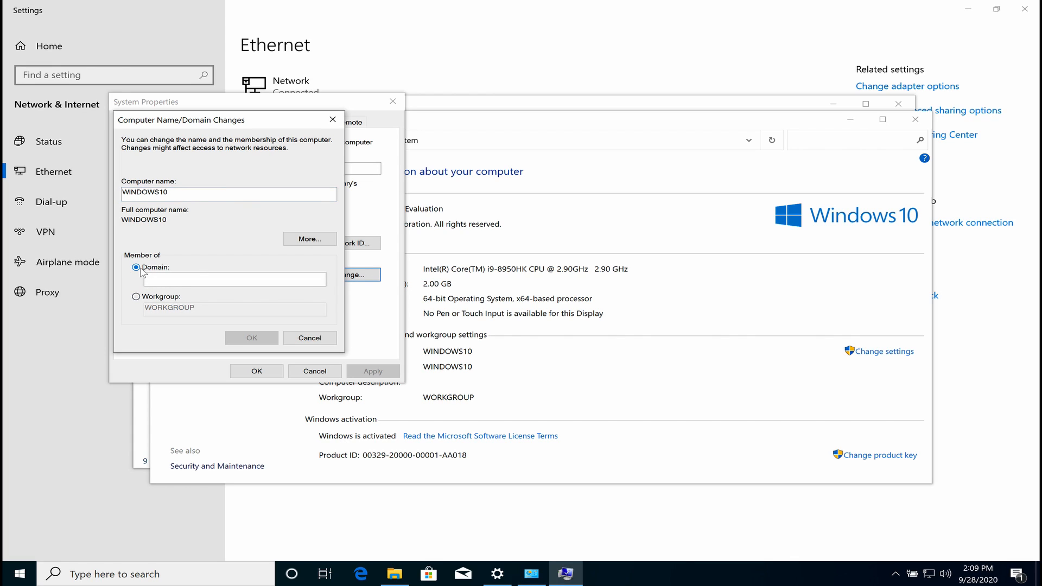
{"action": "left_click", "coordinate": [170, 278]}
{"action": "type", "text": "KTG"}
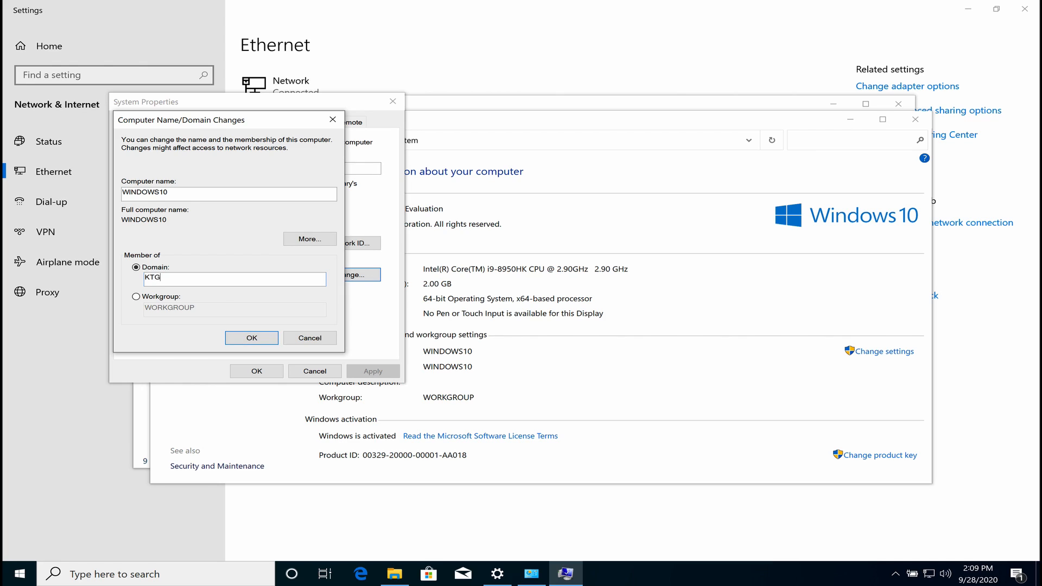
{"action": "type", "text": ".local"}
{"action": "left_click", "coordinate": [252, 338]}
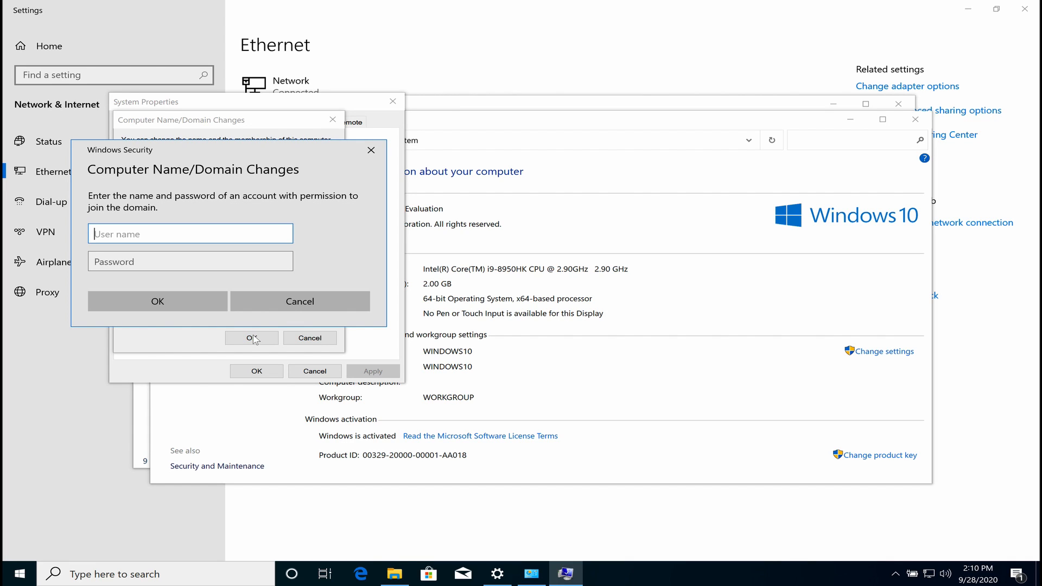
{"action": "type", "text": "kindson"}
{"action": "key", "text": "Tab"}
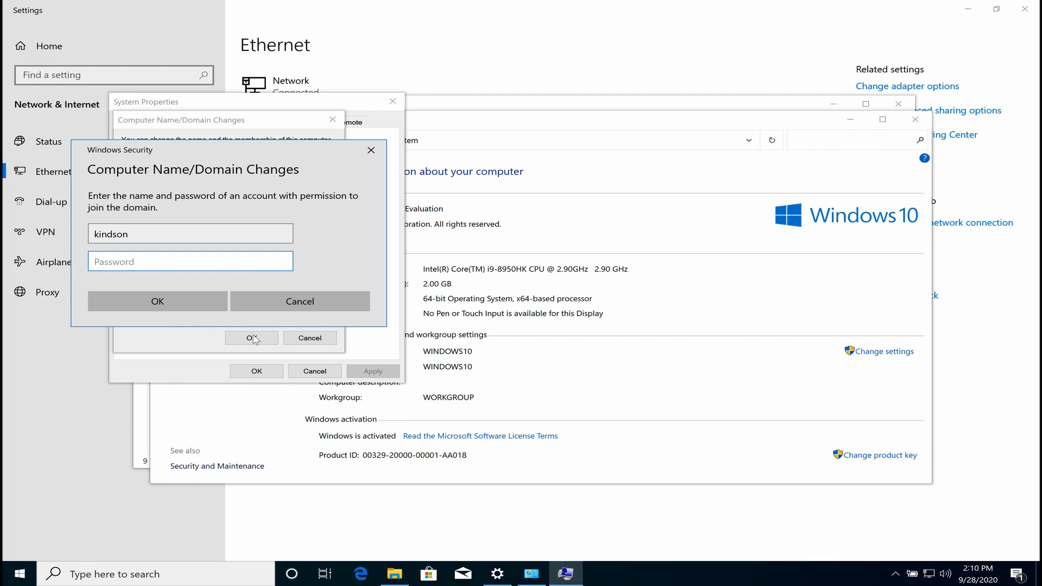
{"action": "type", "text": "•••••••••••"}
{"action": "key", "text": "Return"}
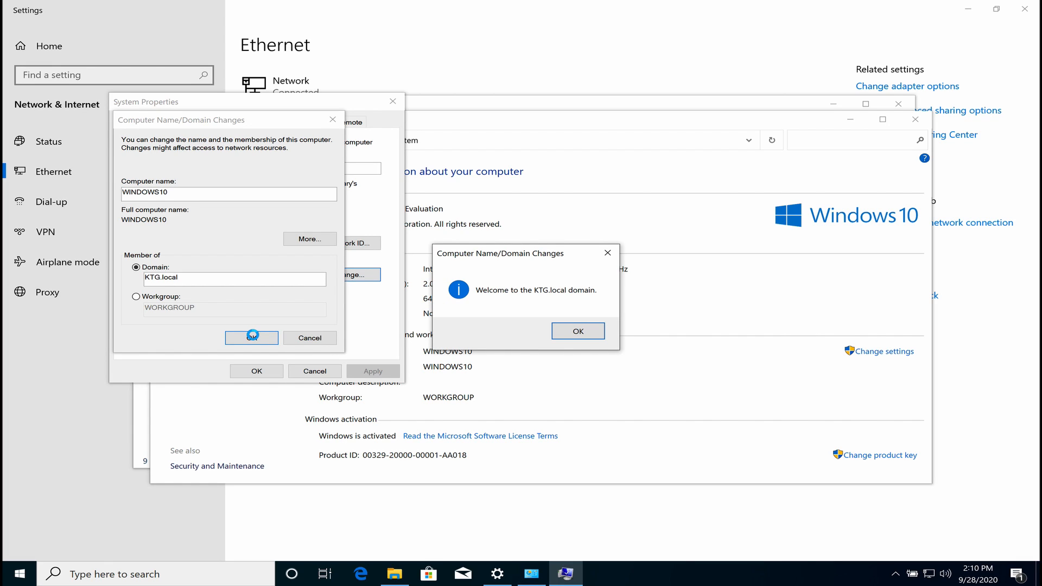
{"action": "left_click", "coordinate": [576, 333]}
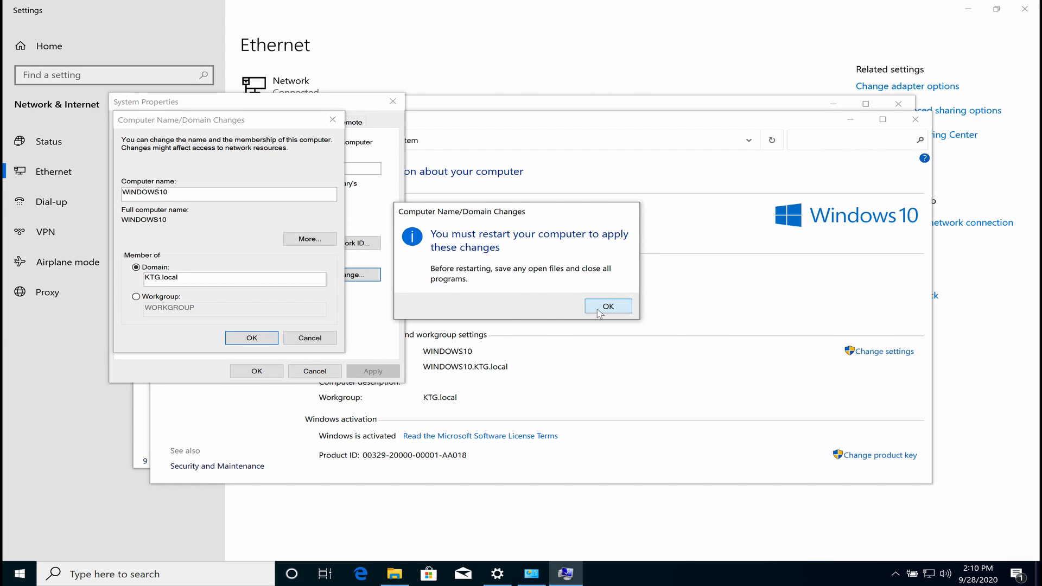
{"action": "left_click", "coordinate": [599, 310]}
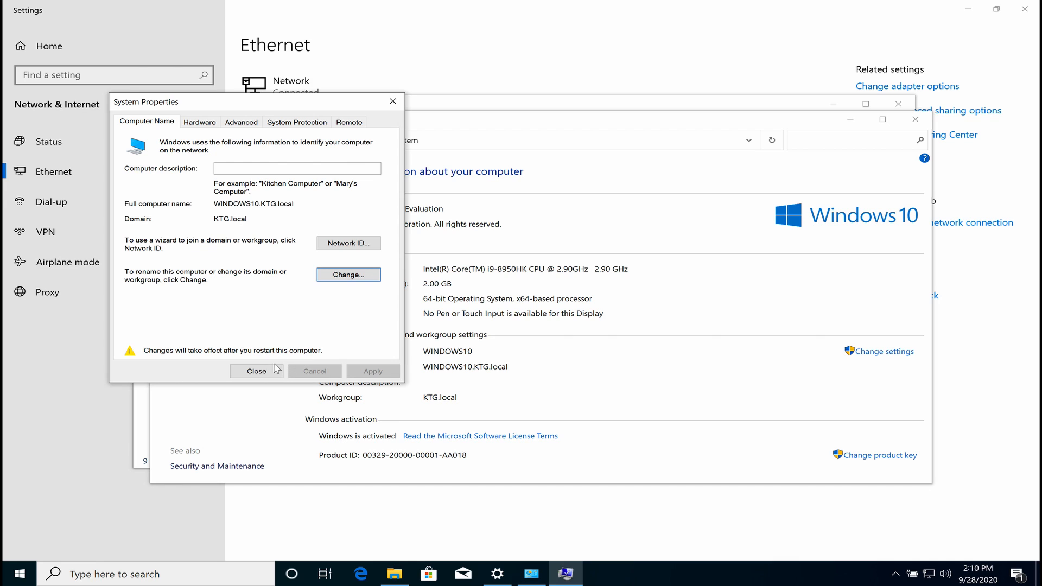
{"action": "left_click", "coordinate": [256, 372]}
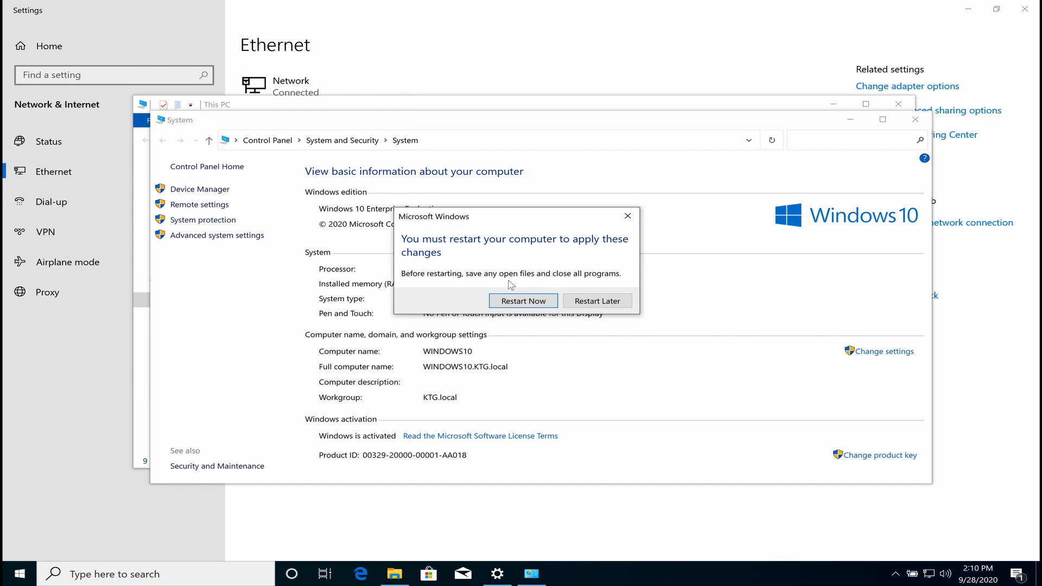
Restart the VM and send Ctrl+Alt+Del from VirtualBox's keyboard menu.
{"action": "left_click", "coordinate": [532, 301]}
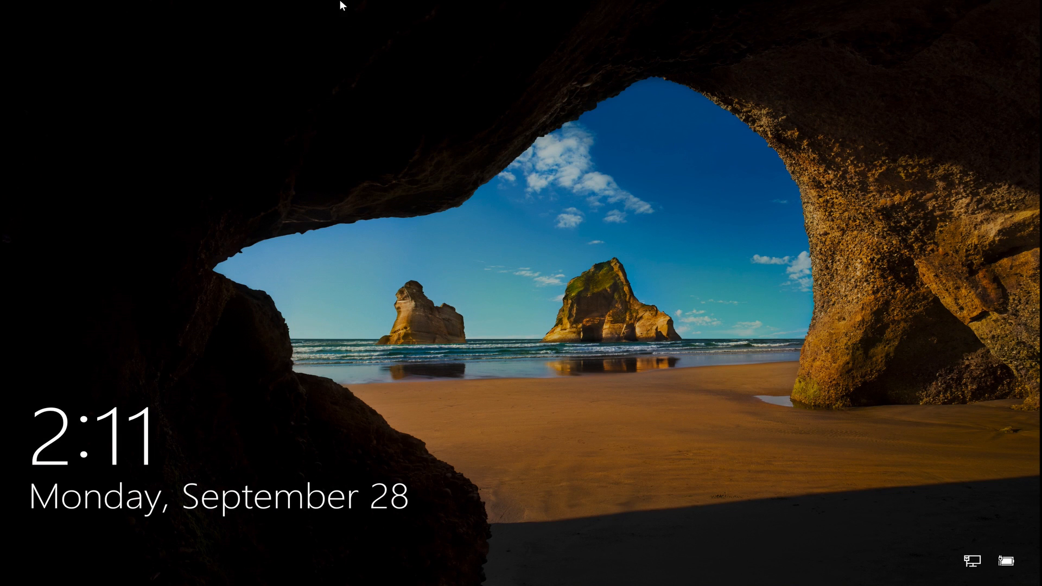
{"action": "mouse_move", "coordinate": [341, 4]}
{"action": "left_click", "coordinate": [195, 6]}
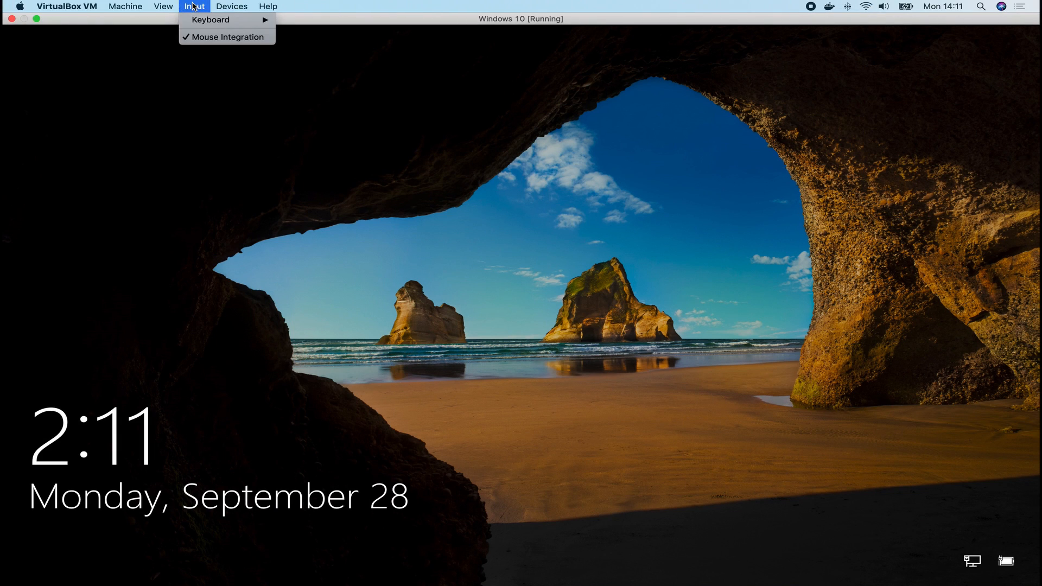
{"action": "mouse_move", "coordinate": [211, 20]}
{"action": "left_click", "coordinate": [339, 51]}
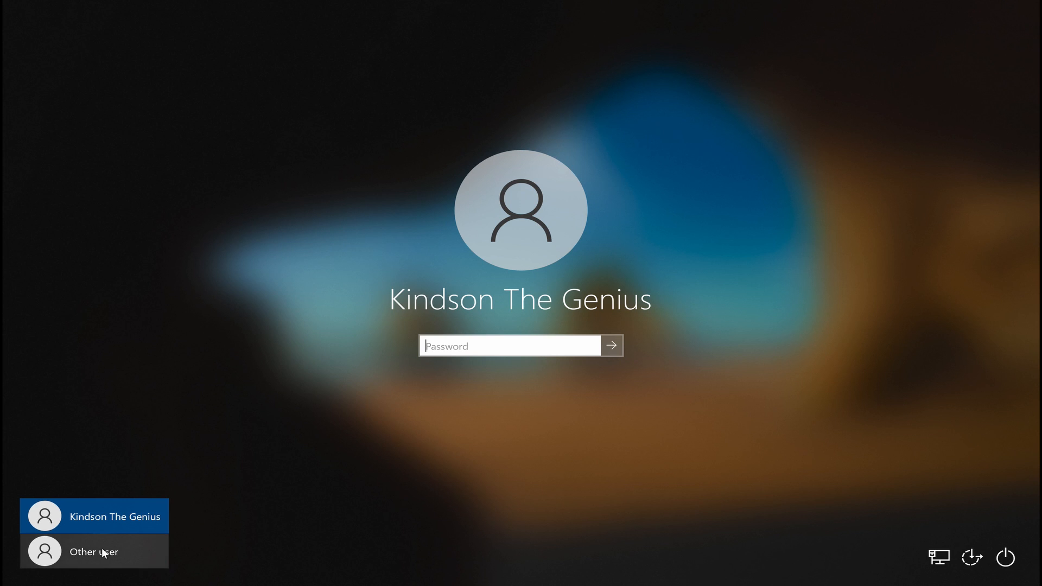
Sign in to the listed domain account with its password.
{"action": "left_click", "coordinate": [102, 550]}
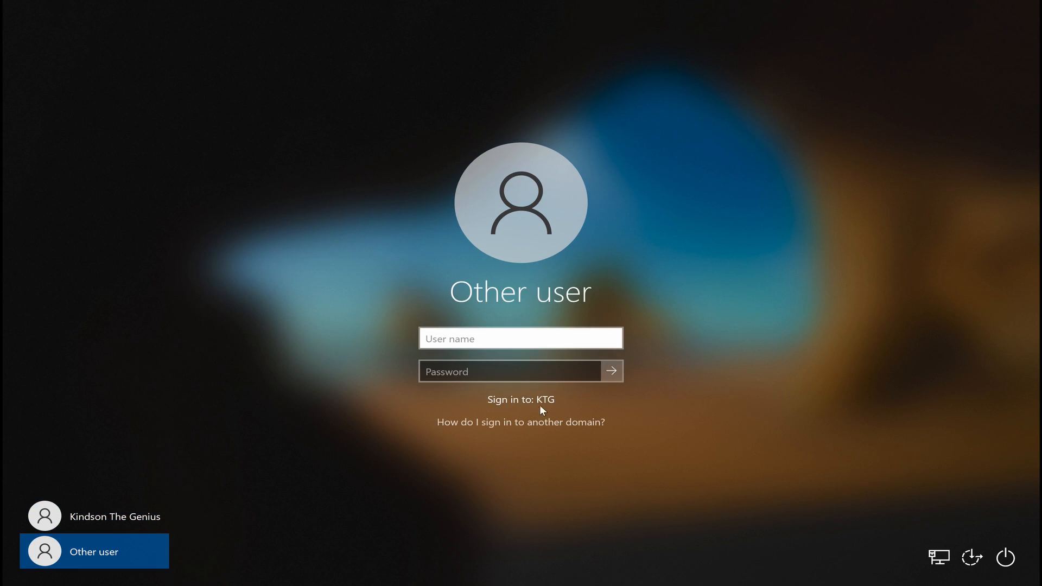
{"action": "left_click", "coordinate": [103, 516]}
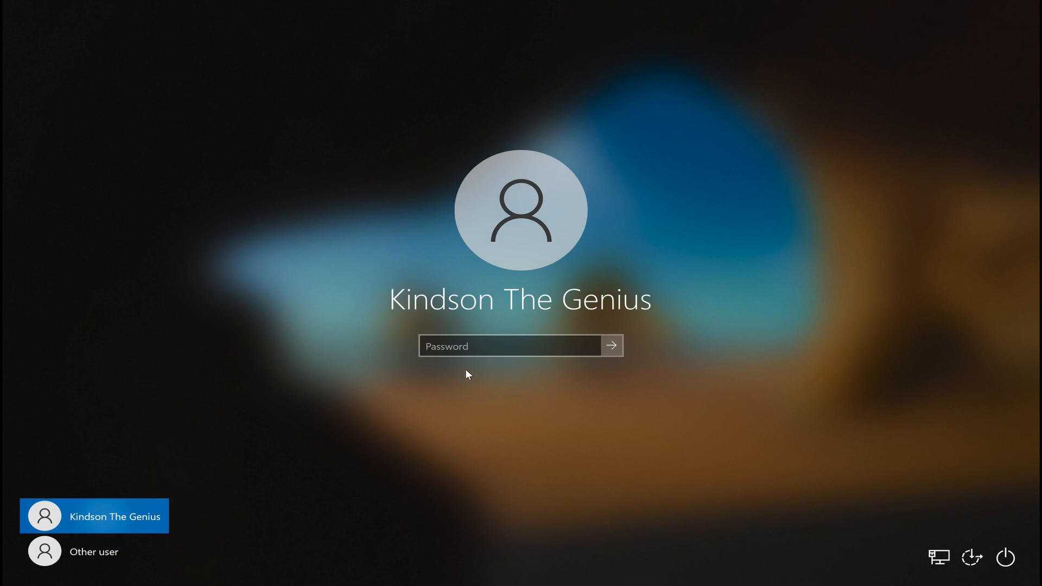
{"action": "left_click", "coordinate": [469, 353]}
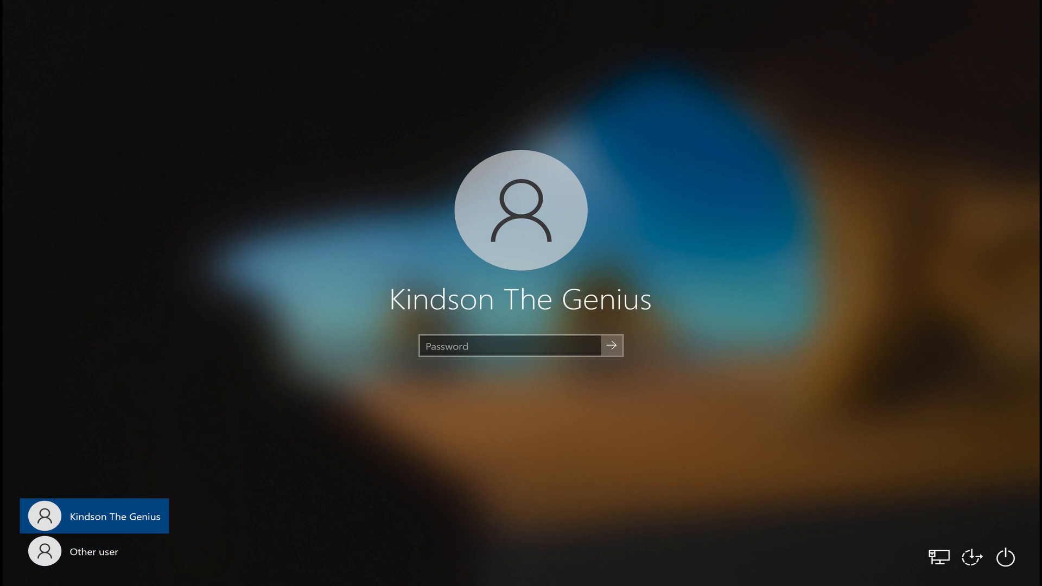
{"action": "left_click", "coordinate": [474, 347]}
{"action": "type", "text": "•"}
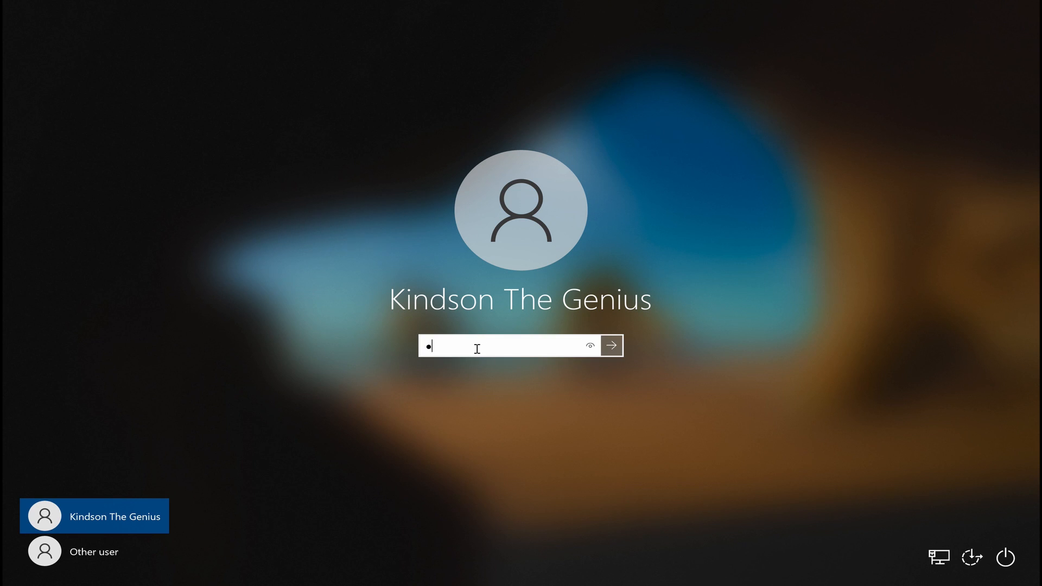
{"action": "type", "text": "••••••••••"}
{"action": "key", "text": "Return"}
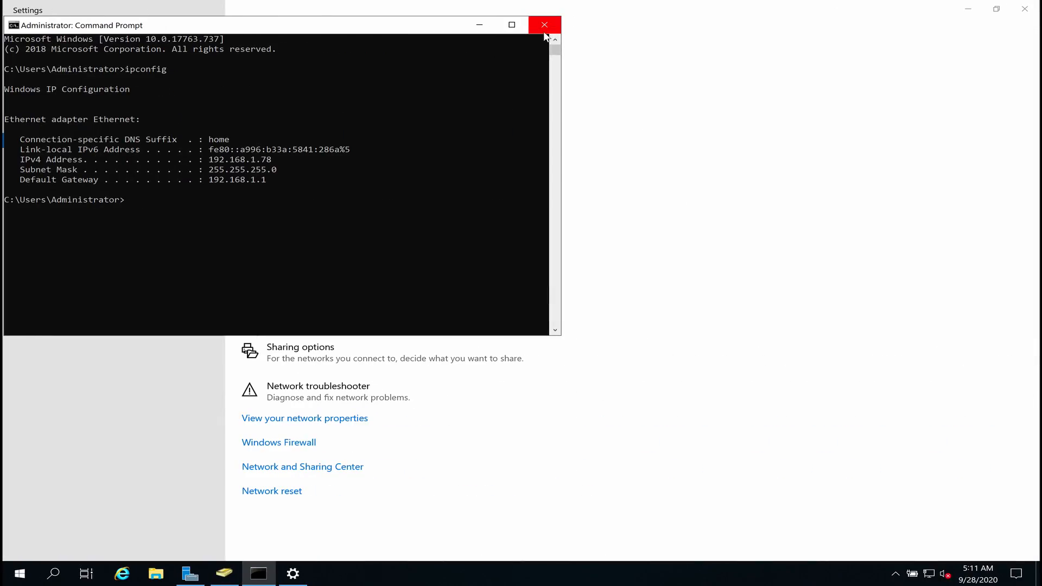
Close Active Directory Users and Computers, Command Prompt and the network status settings.
{"action": "left_click", "coordinate": [232, 570]}
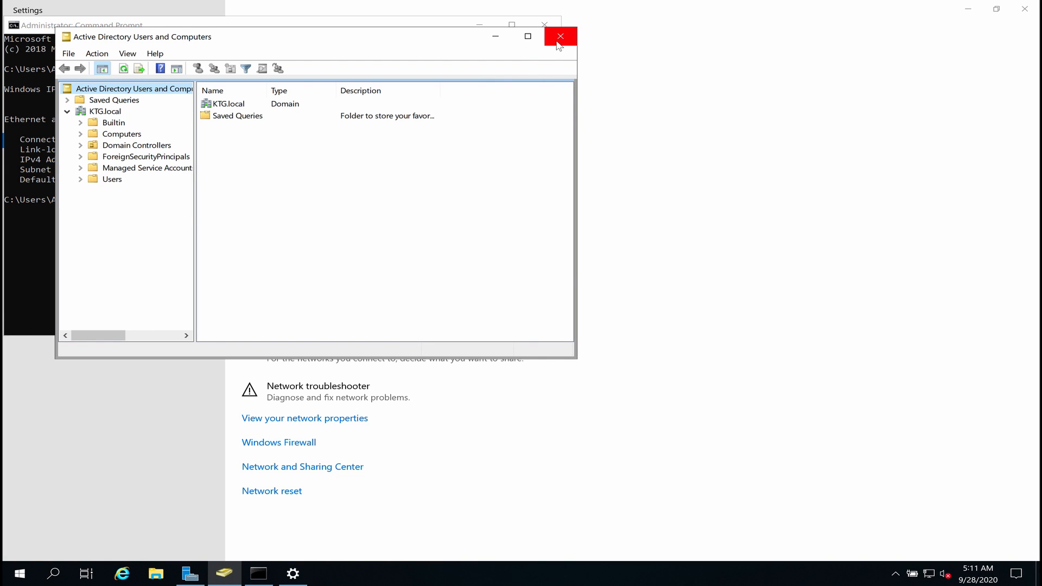
{"action": "left_click", "coordinate": [557, 39]}
{"action": "left_click", "coordinate": [545, 25]}
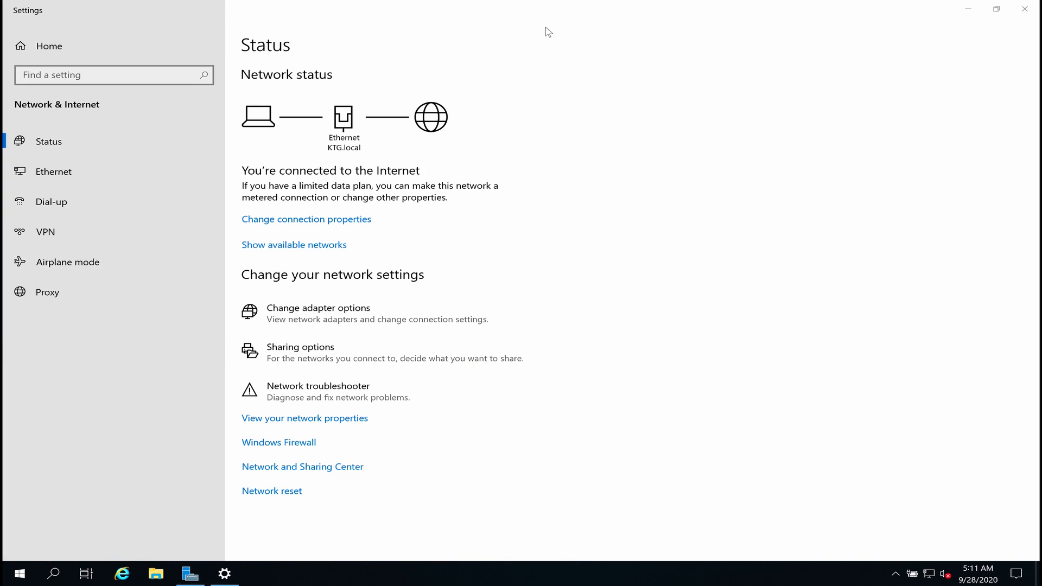
{"action": "mouse_move", "coordinate": [1033, 21]}
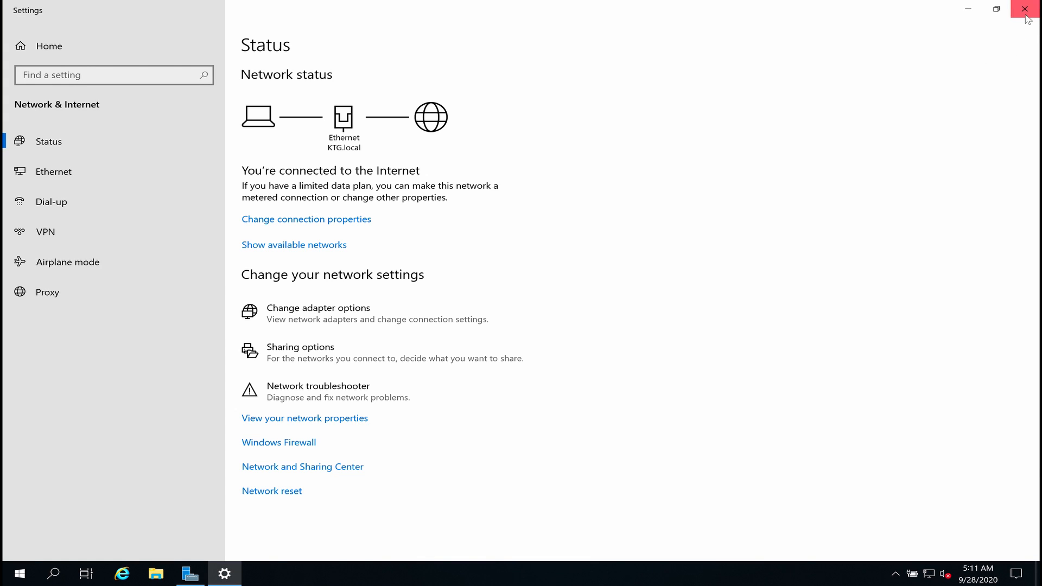
{"action": "left_click", "coordinate": [1026, 9]}
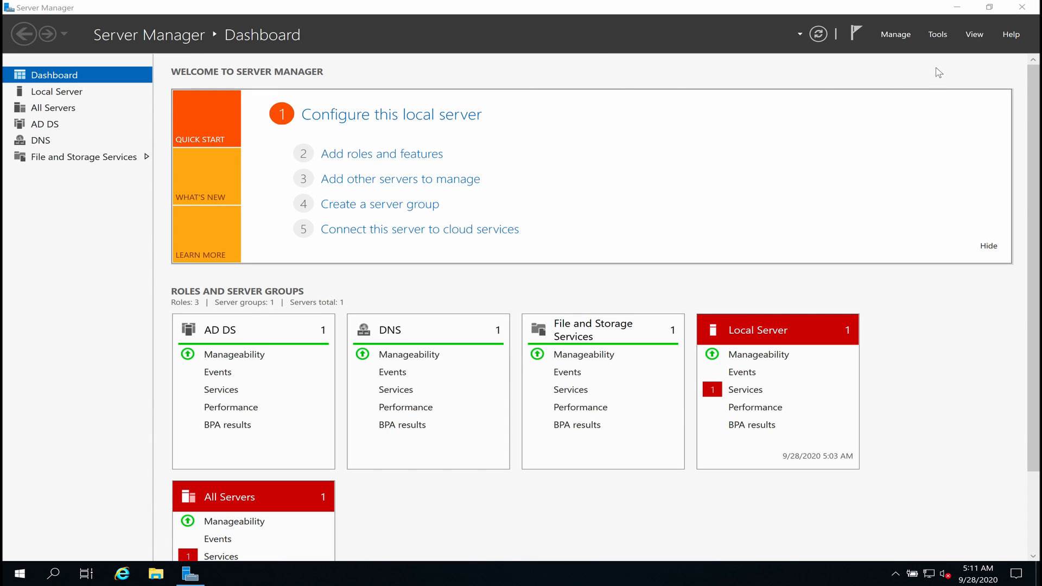
Relaunch Active Directory Users and Computers and check KTG.local's Computers and Users containers.
{"action": "left_click", "coordinate": [939, 38]}
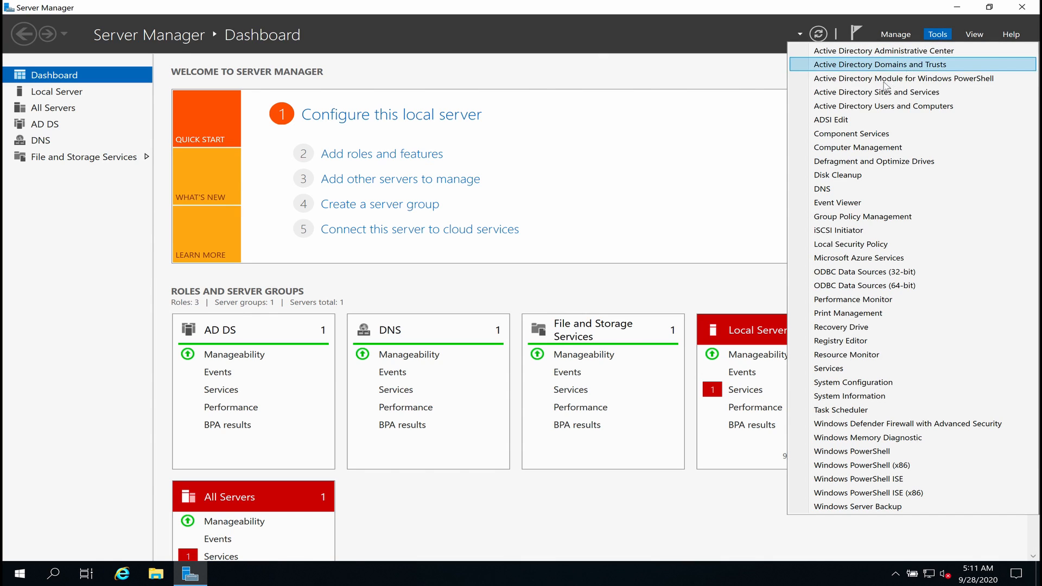
{"action": "left_click", "coordinate": [839, 106]}
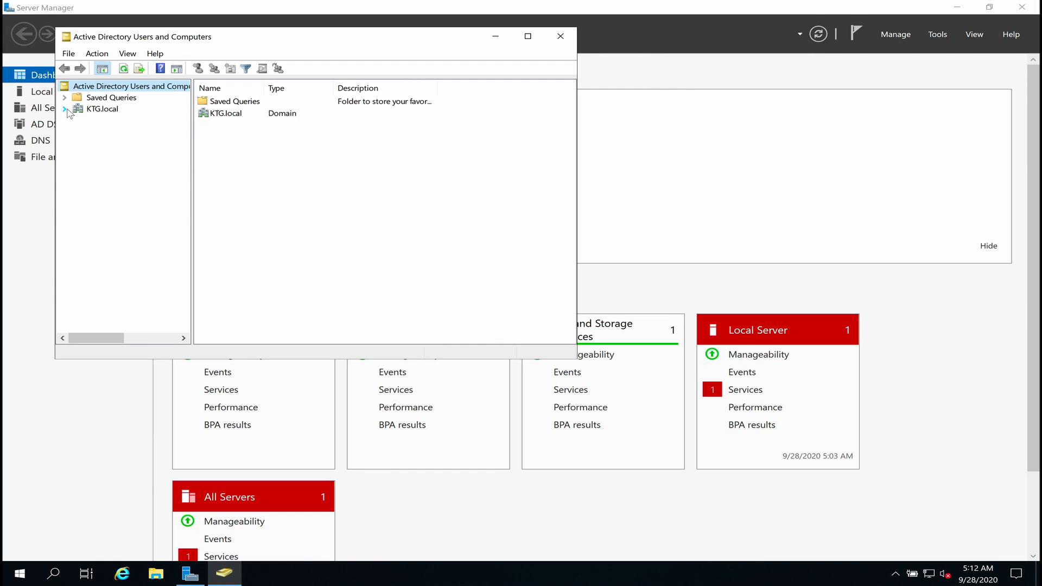
{"action": "left_click", "coordinate": [65, 109]}
{"action": "left_click", "coordinate": [91, 131]}
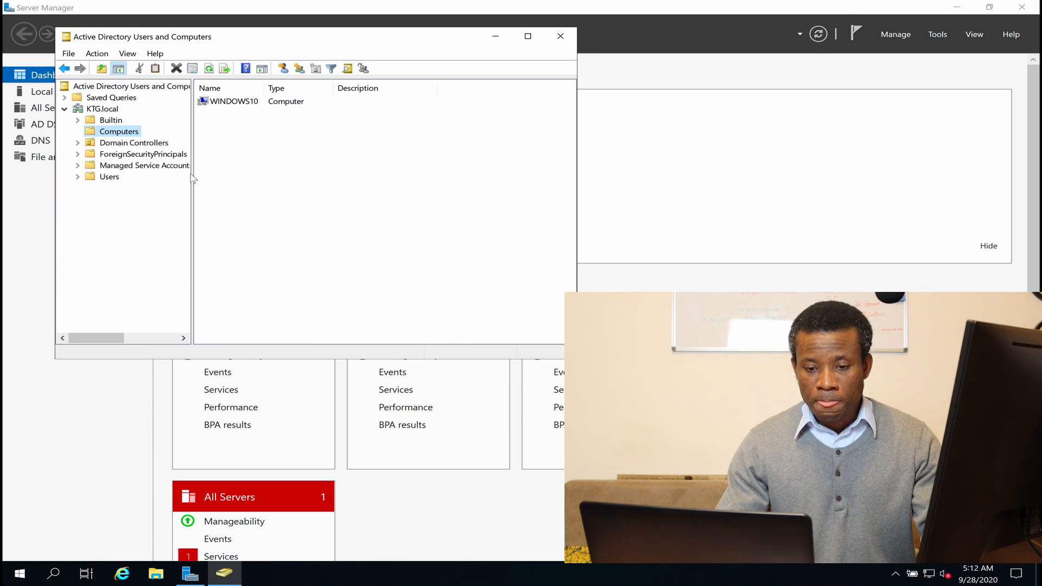
{"action": "left_click", "coordinate": [93, 178]}
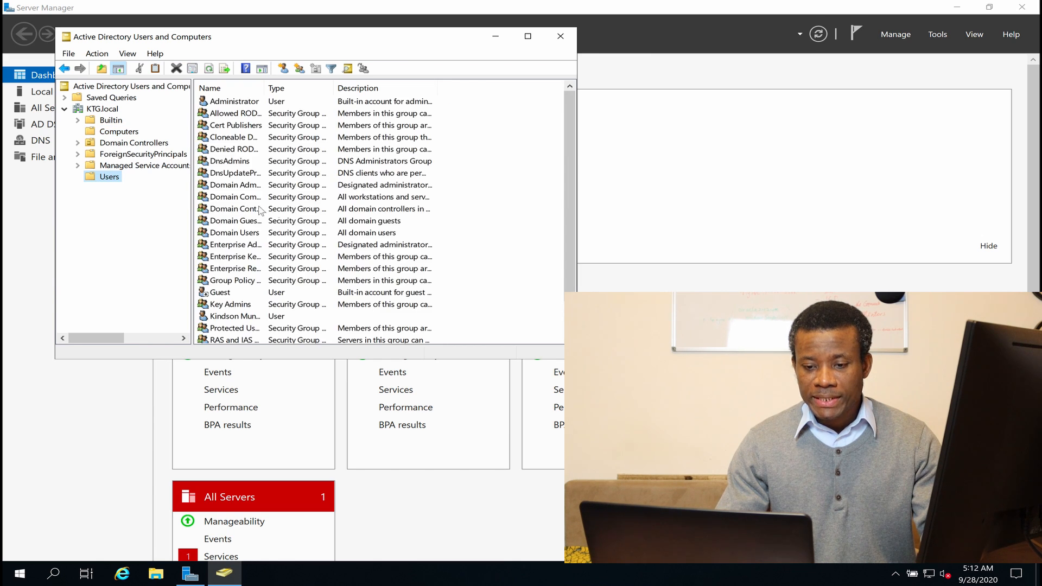
{"action": "left_click", "coordinate": [223, 317]}
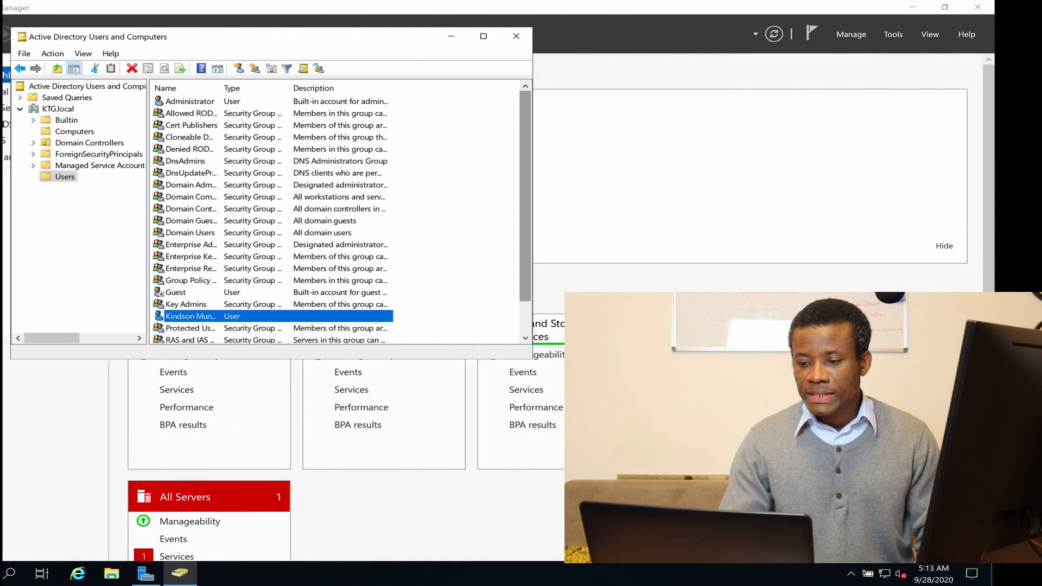
Switch from the VM to the Mac desktop and launch Google Chrome from Launchpad.
{"action": "key", "text": "ctrl+Left"}
{"action": "key", "text": "ctrl+Left"}
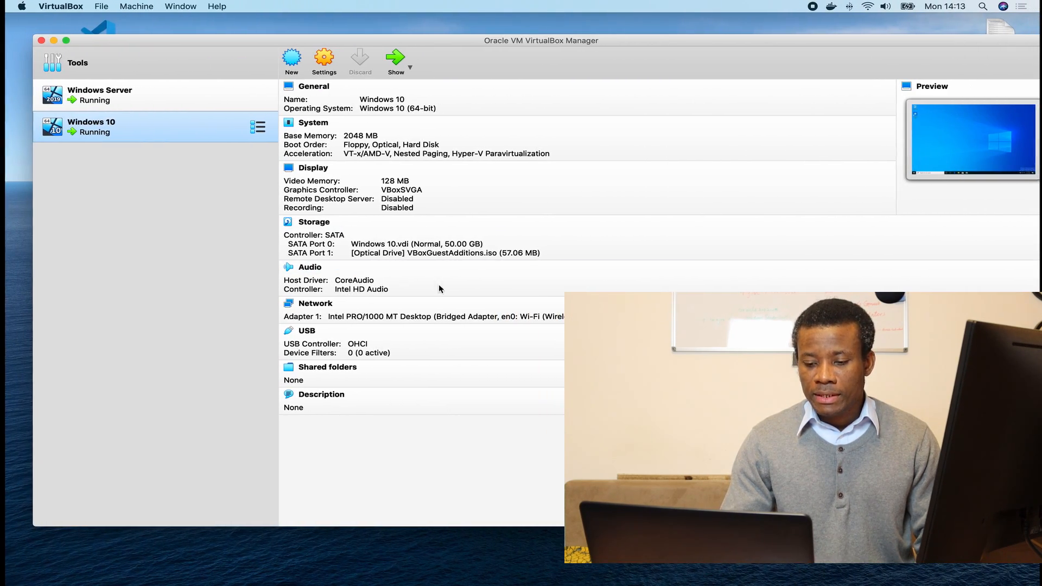
{"action": "left_click", "coordinate": [341, 583]}
{"action": "mouse_move", "coordinate": [426, 569]}
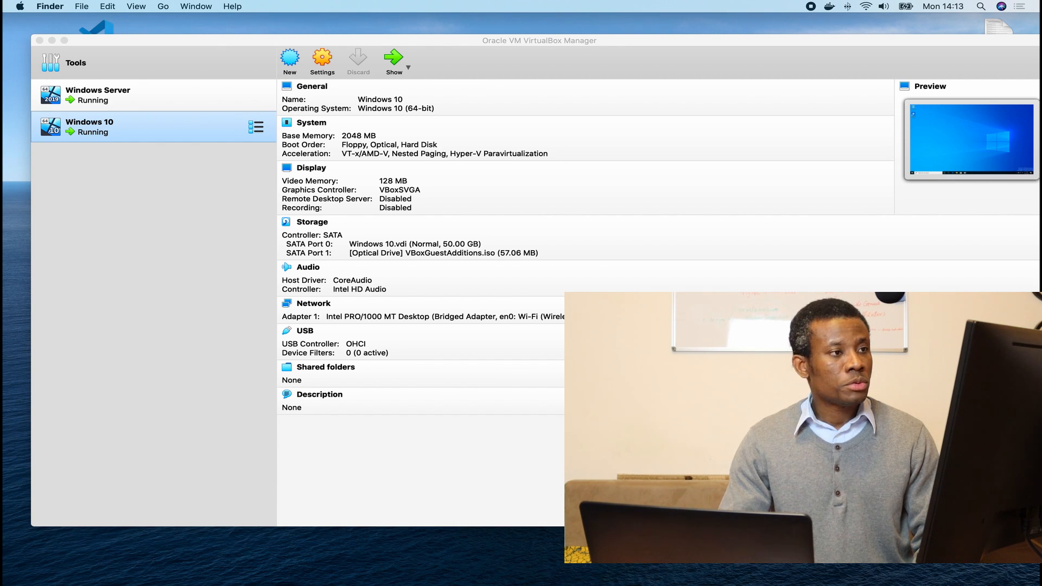
{"action": "mouse_move", "coordinate": [464, 584]}
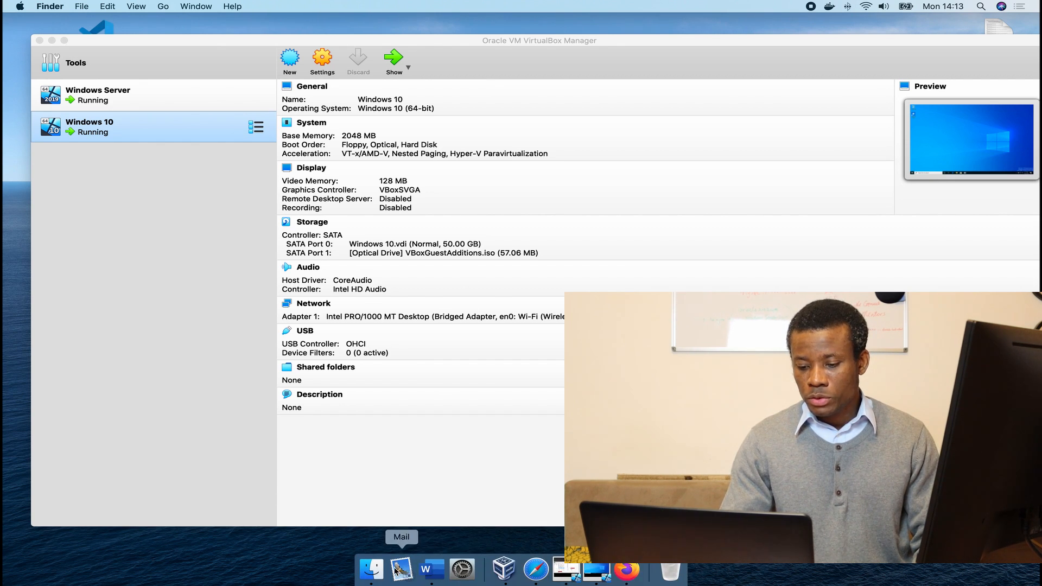
{"action": "key", "text": "F4"}
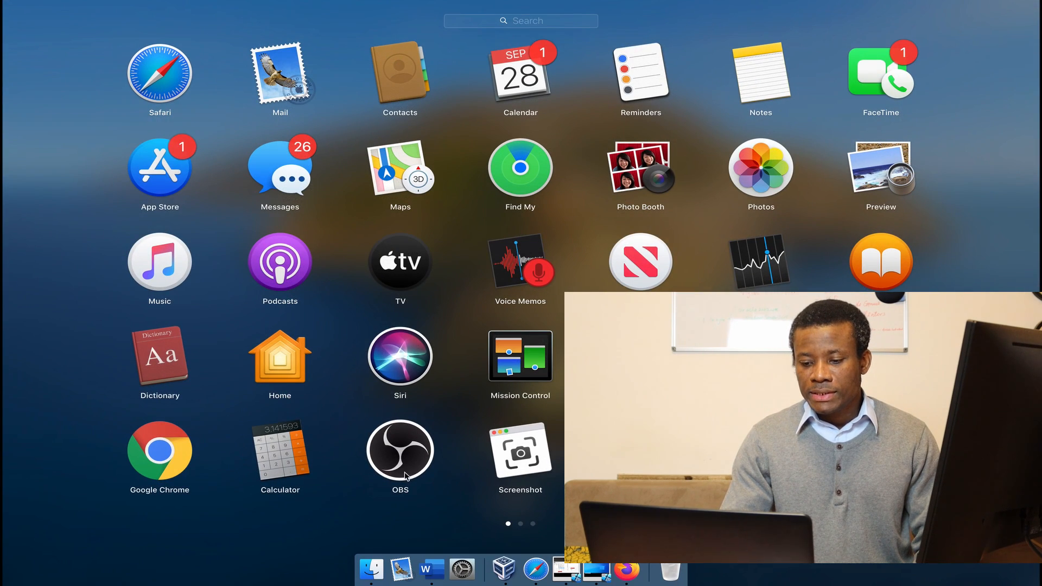
{"action": "left_click", "coordinate": [145, 448]}
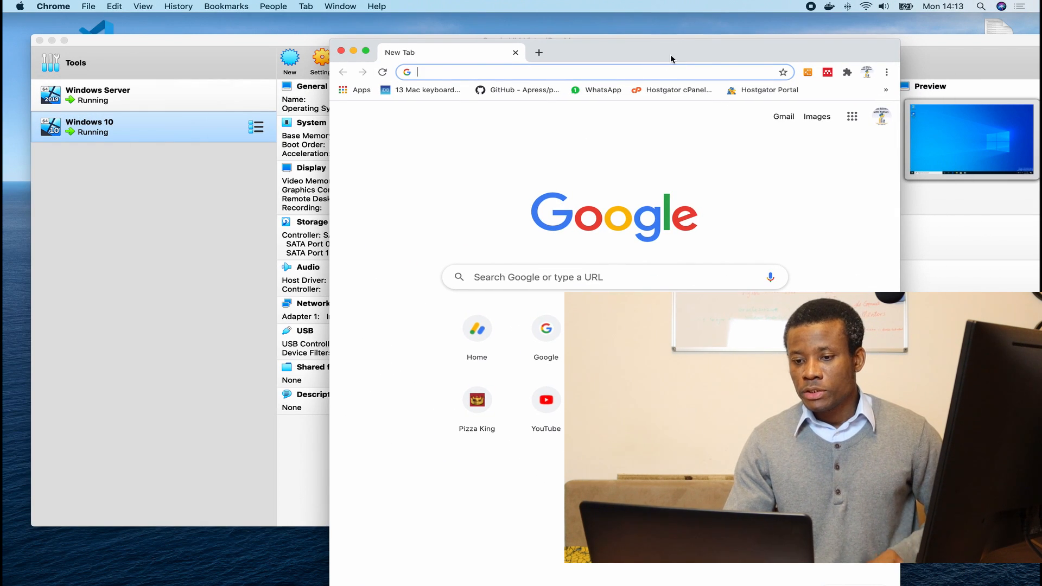
Maximize Chrome, search Google for the presenter's tutorial site and open its home page.
{"action": "double_click", "coordinate": [727, 52]}
{"action": "left_click", "coordinate": [510, 252]}
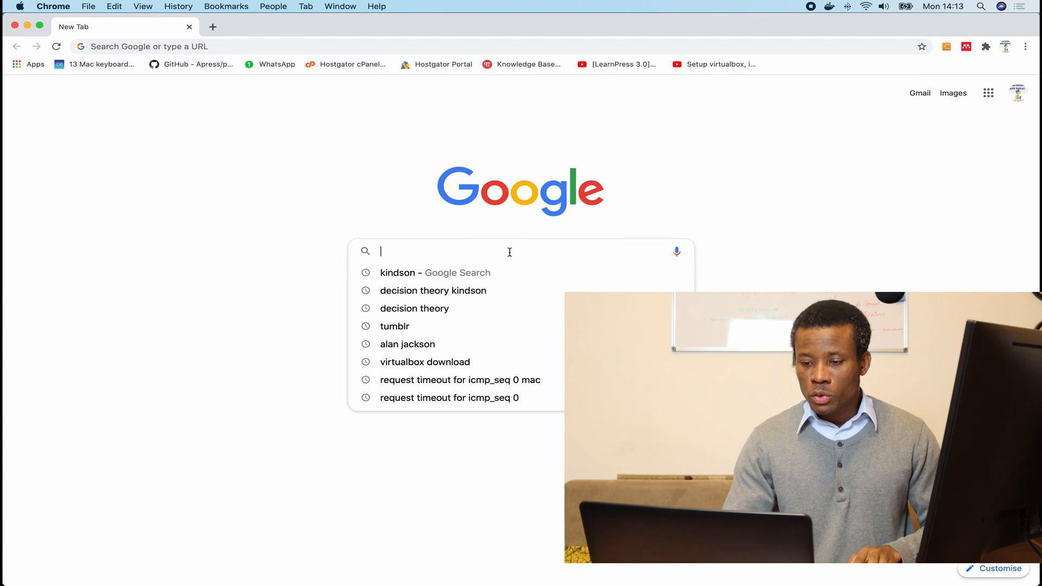
{"action": "type", "text": "Kiin"}
{"action": "key", "text": "BackSpace"}
{"action": "key", "text": "BackSpace"}
{"action": "key", "text": "BackSpace"}
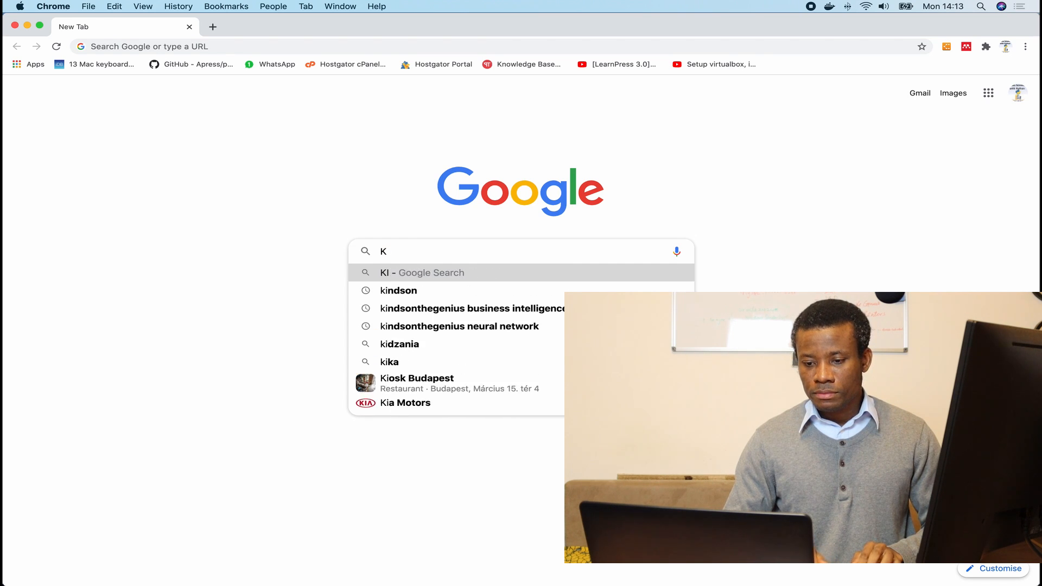
{"action": "type", "text": "indson the geniu"}
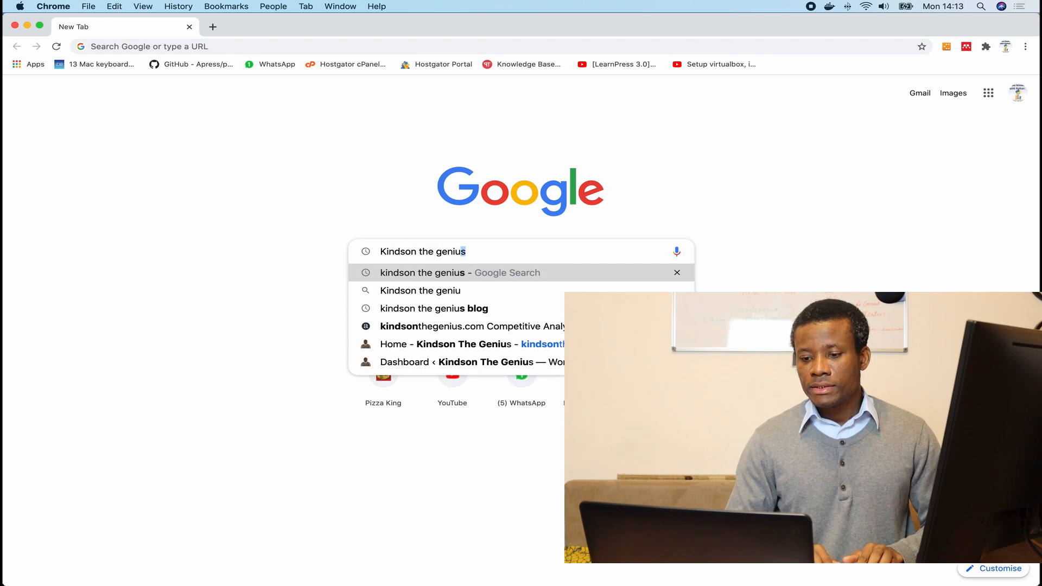
{"action": "key", "text": "Return"}
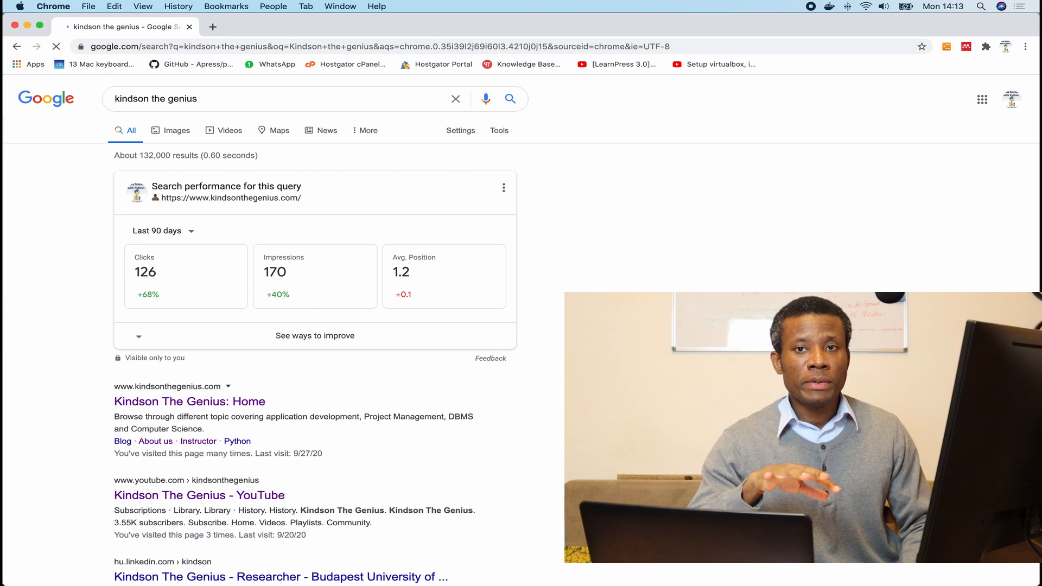
{"action": "left_click", "coordinate": [261, 407]}
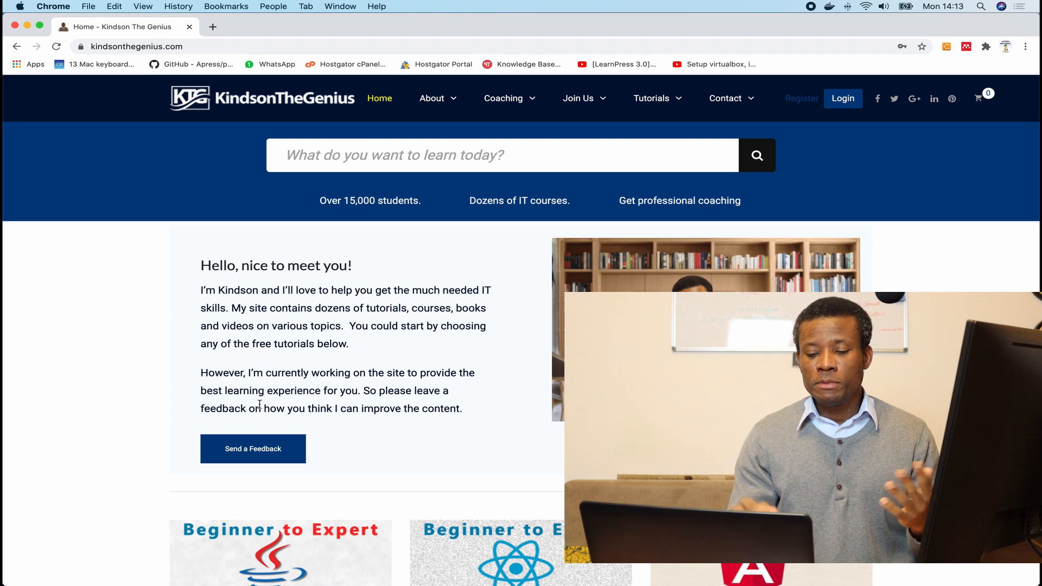
Scroll down the home page to the 'Some interesting stuff' post list.
{"action": "scroll", "coordinate": [386, 462], "scroll_direction": "down", "scroll_amount": 8}
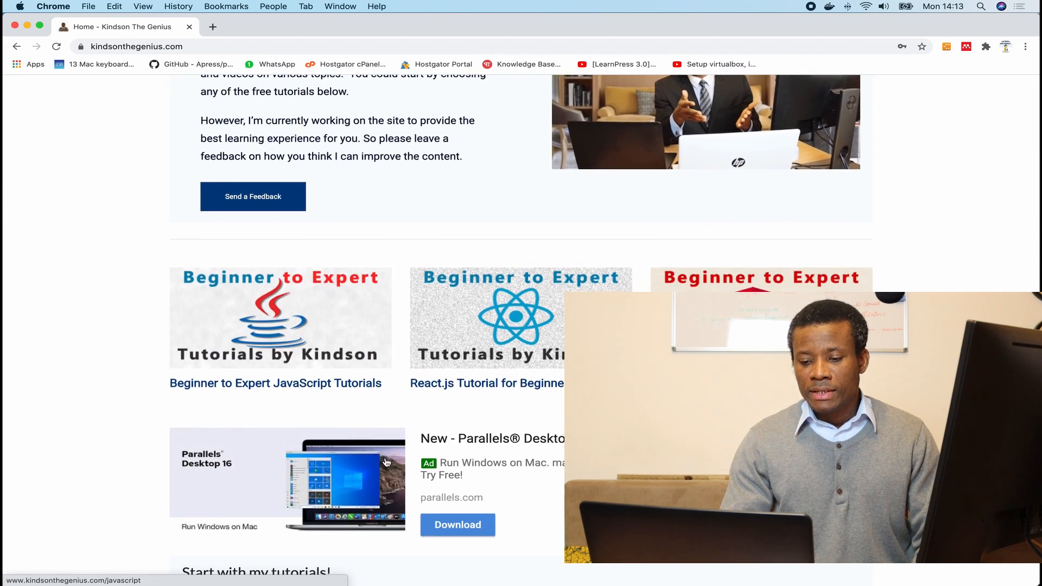
{"action": "scroll", "coordinate": [386, 462], "scroll_direction": "down", "scroll_amount": 6}
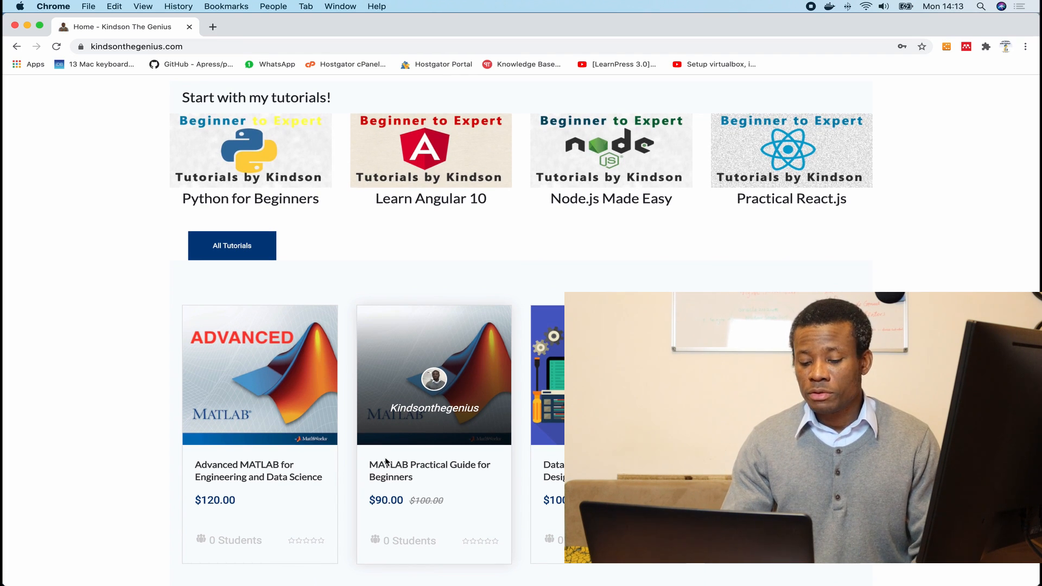
{"action": "scroll", "coordinate": [386, 460], "scroll_direction": "down", "scroll_amount": 3}
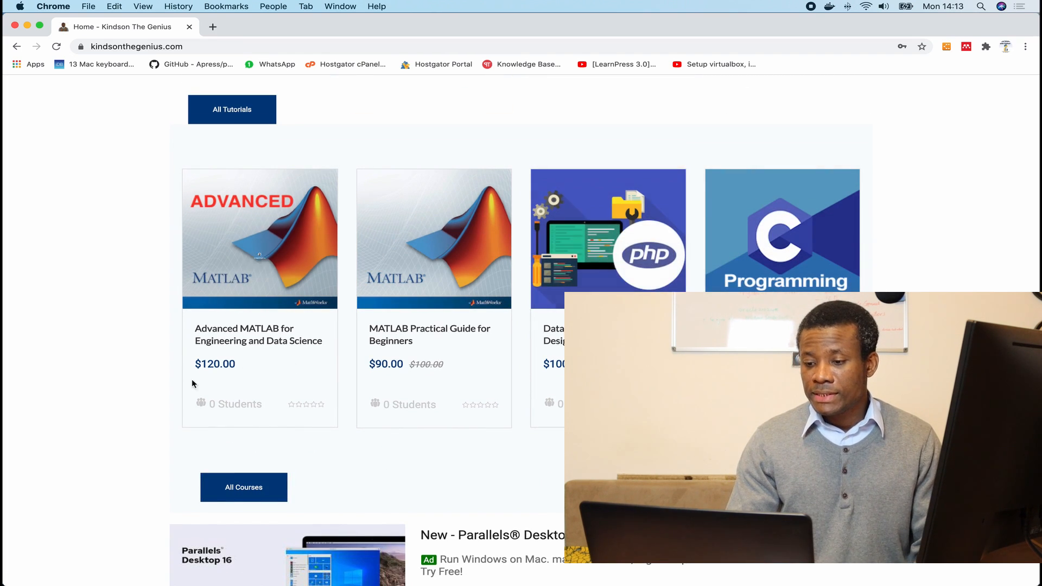
{"action": "scroll", "coordinate": [782, 244], "scroll_direction": "down", "scroll_amount": 5}
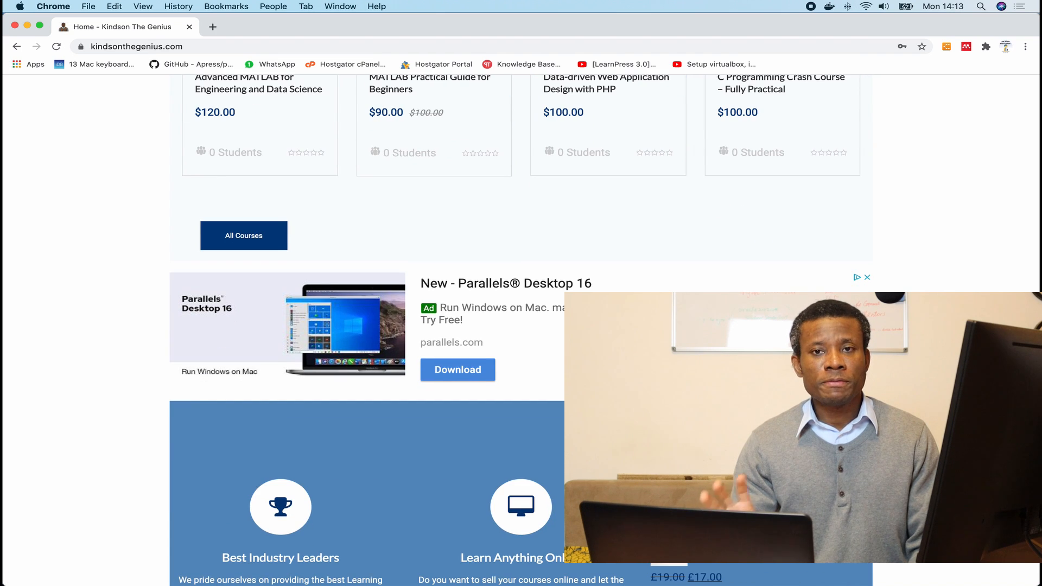
{"action": "scroll", "coordinate": [782, 244], "scroll_direction": "down", "scroll_amount": 6}
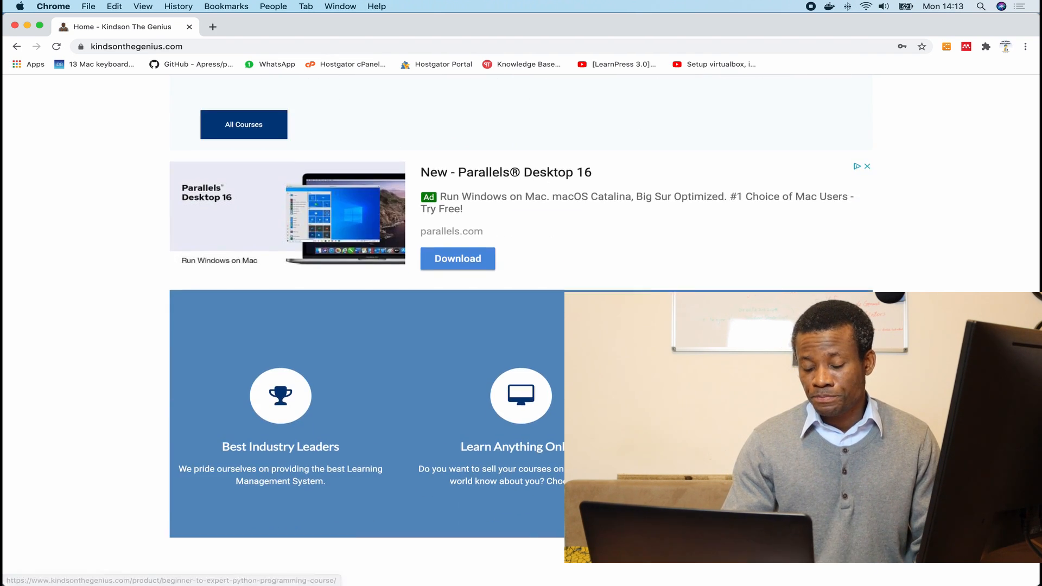
{"action": "scroll", "coordinate": [776, 214], "scroll_direction": "down", "scroll_amount": 2}
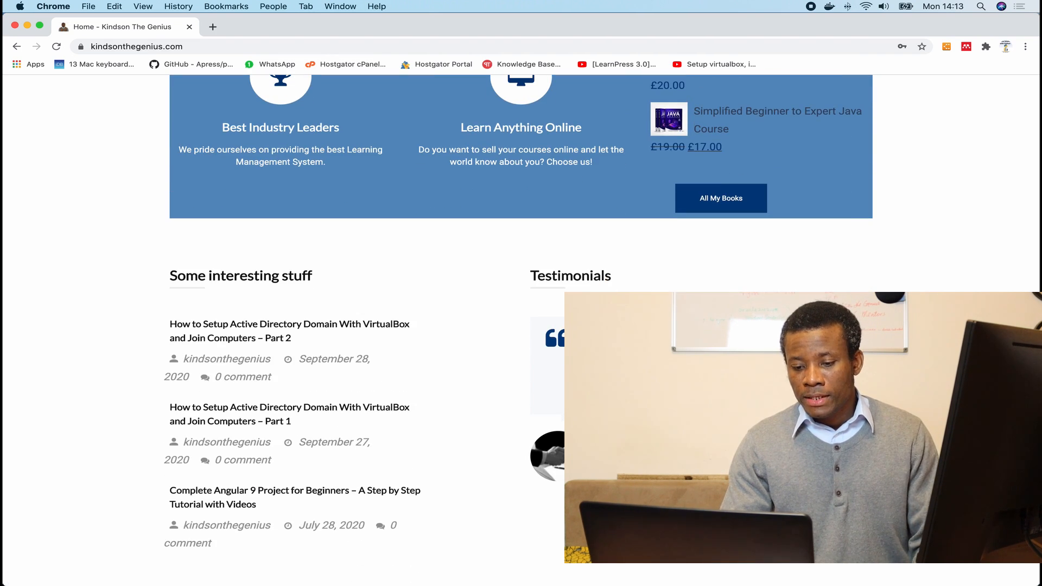